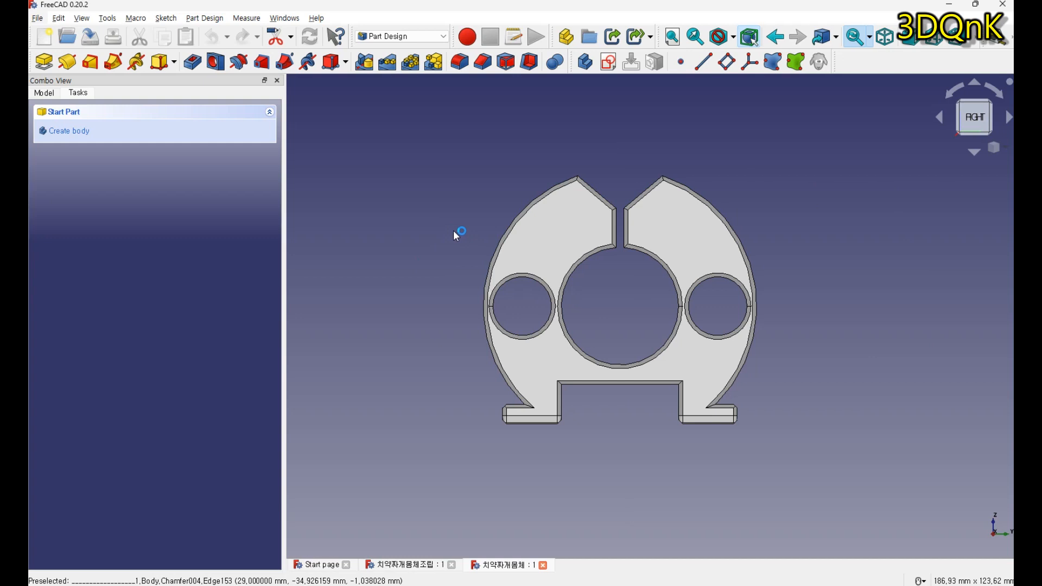
{"action": "scroll", "coordinate": [469, 214], "scroll_direction": "down", "scroll_amount": 1}
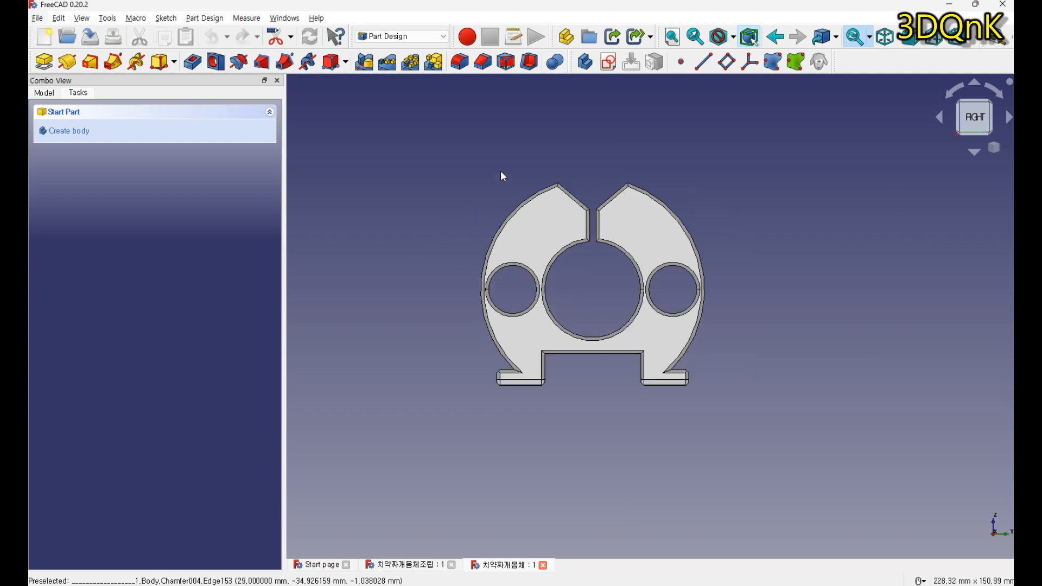
{"action": "scroll", "coordinate": [500, 171], "scroll_direction": "up", "scroll_amount": 1}
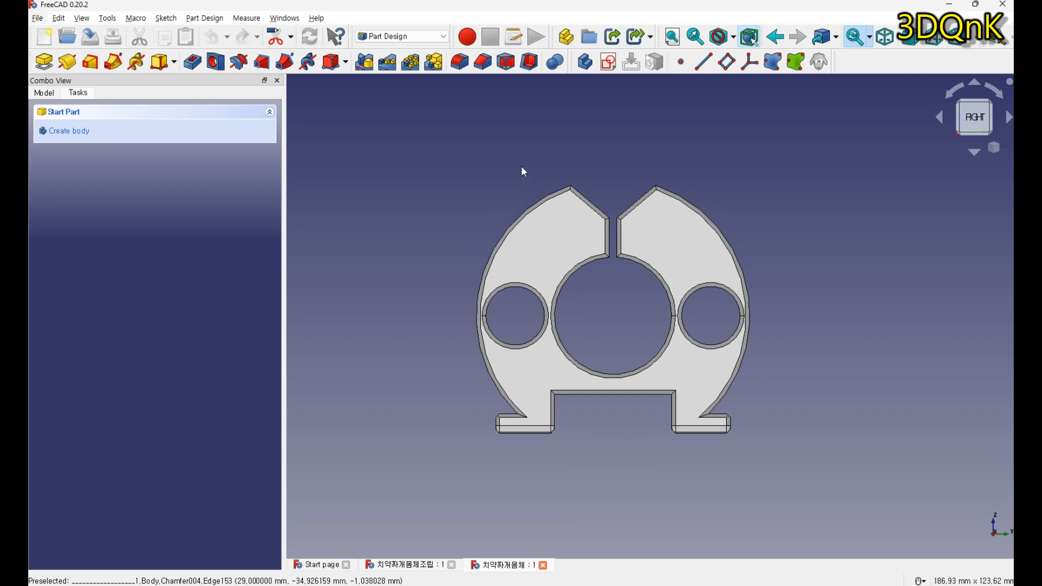
{"action": "scroll", "coordinate": [753, 202], "scroll_direction": "down", "scroll_amount": 1}
{"action": "scroll", "coordinate": [758, 189], "scroll_direction": "up", "scroll_amount": 1}
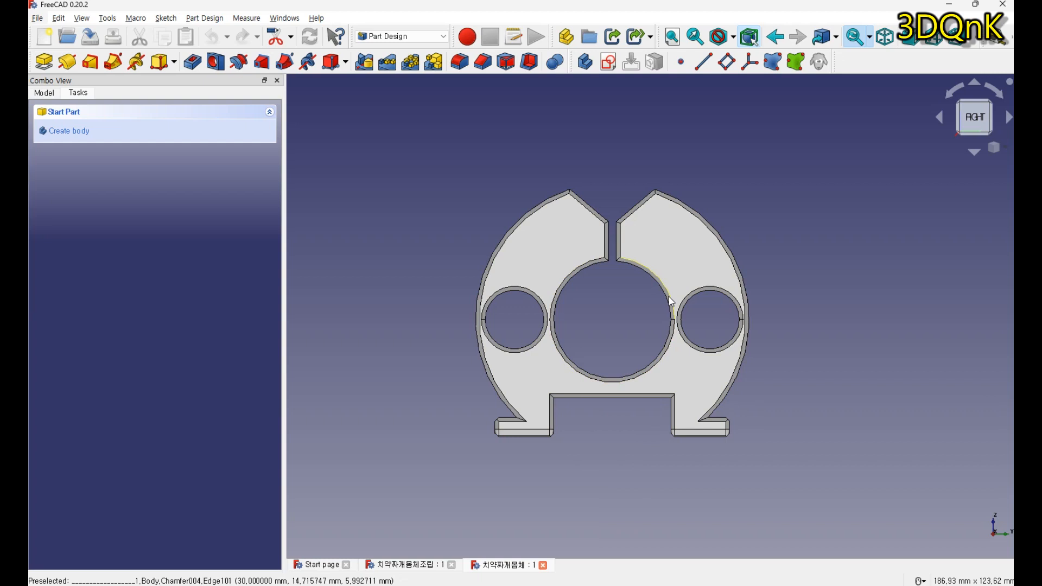
Step: Create a new document and start a Part Design sketch on the YZ plane
{"action": "left_click", "coordinate": [46, 43]}
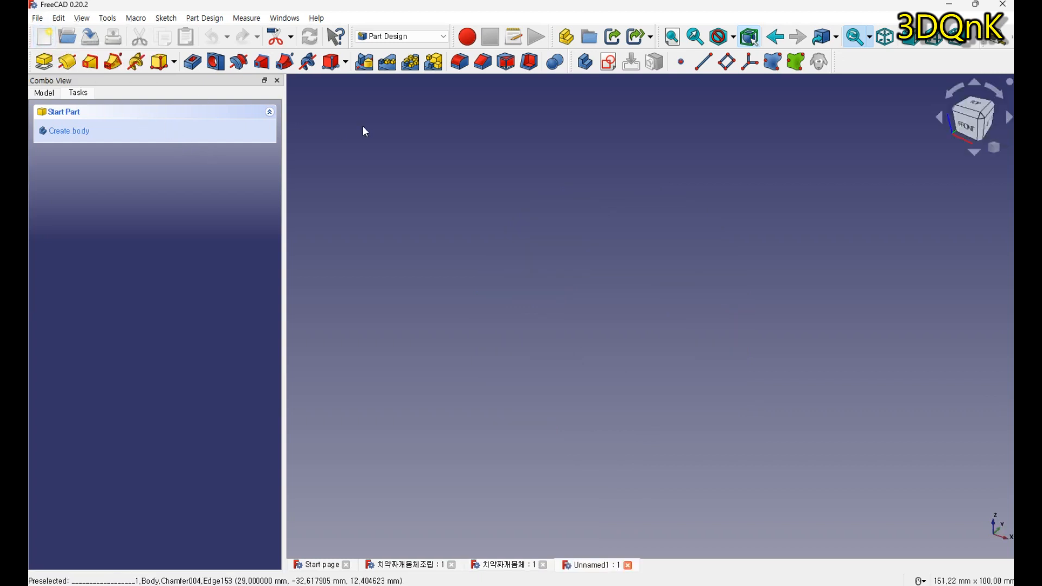
{"action": "left_click", "coordinate": [429, 36]}
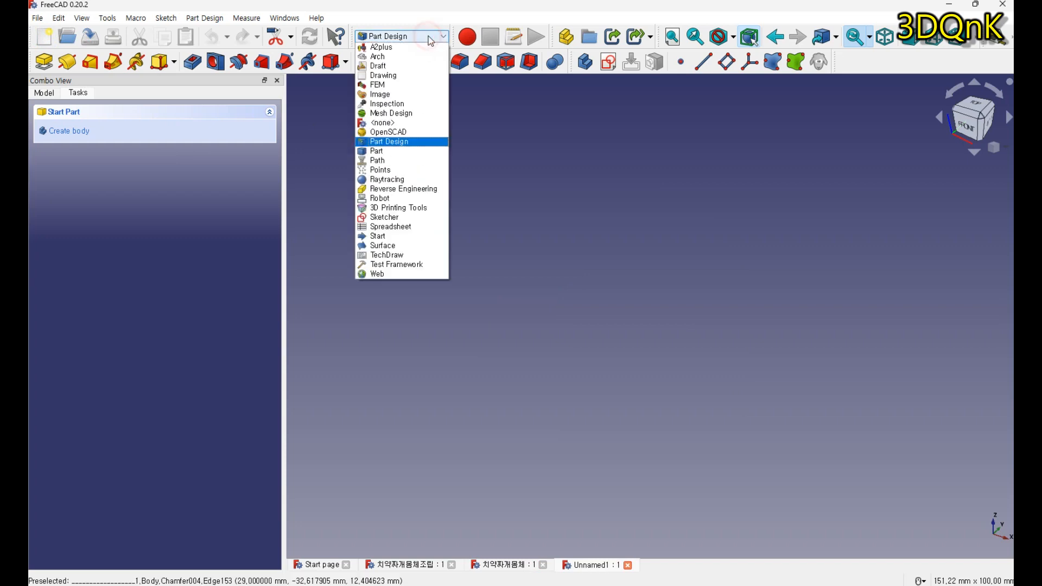
{"action": "left_click", "coordinate": [424, 142]}
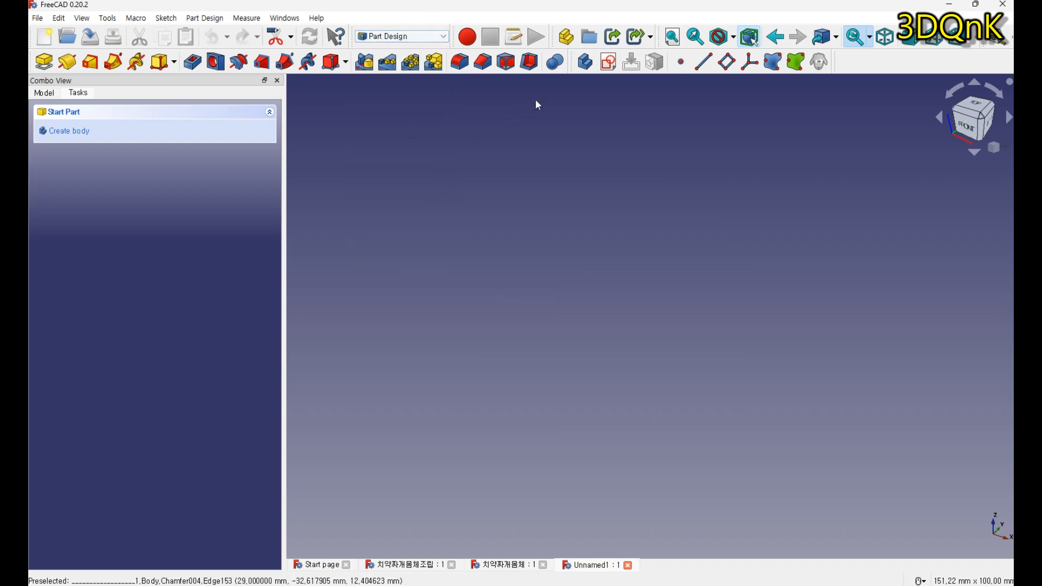
{"action": "left_click", "coordinate": [608, 63]}
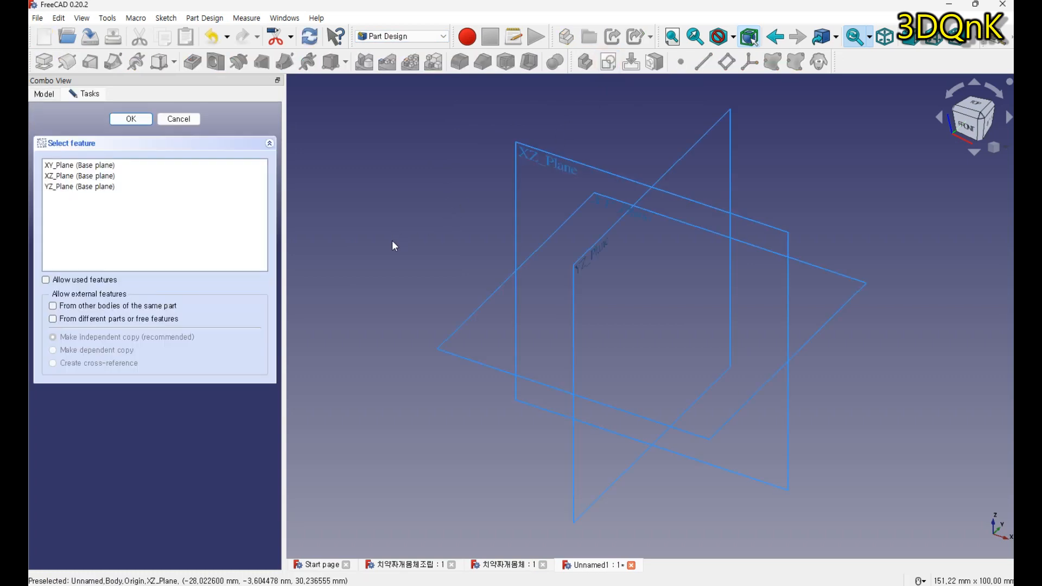
{"action": "left_click", "coordinate": [597, 246]}
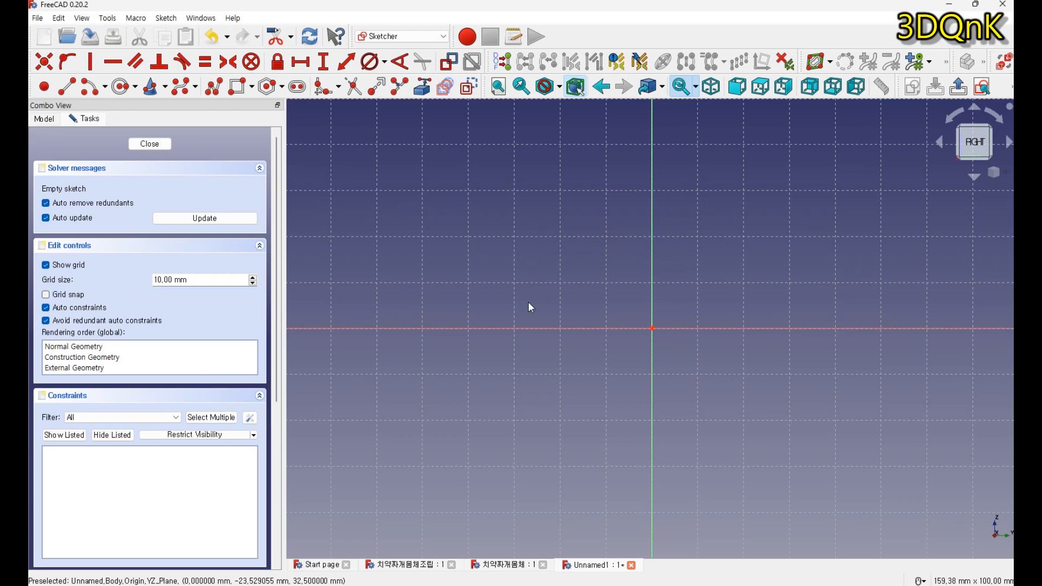
Step: Sketch a circle centred on the origin and constrain its diameter to 70 mm
{"action": "left_click", "coordinate": [123, 88]}
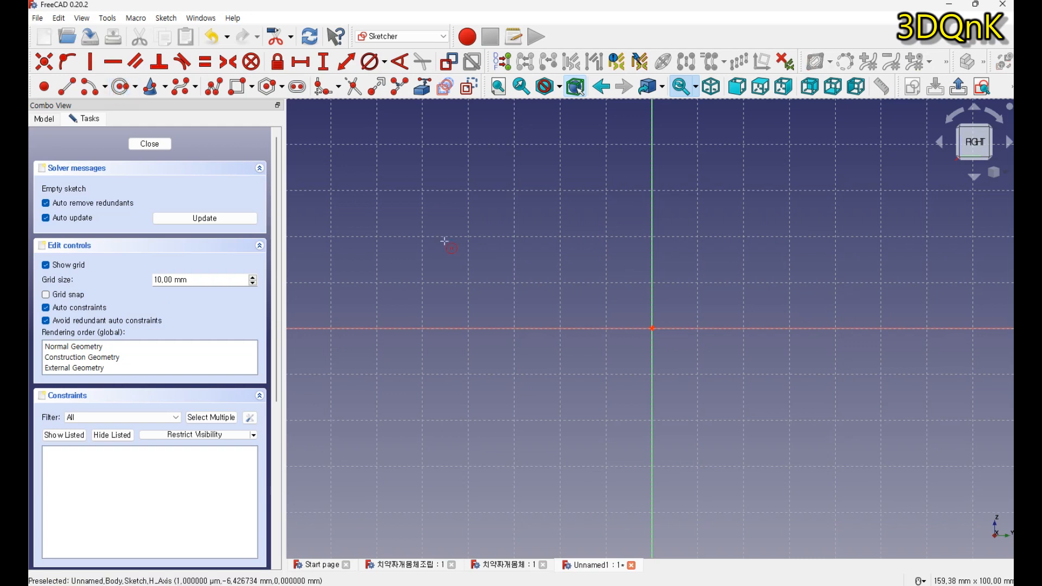
{"action": "left_click", "coordinate": [651, 328]}
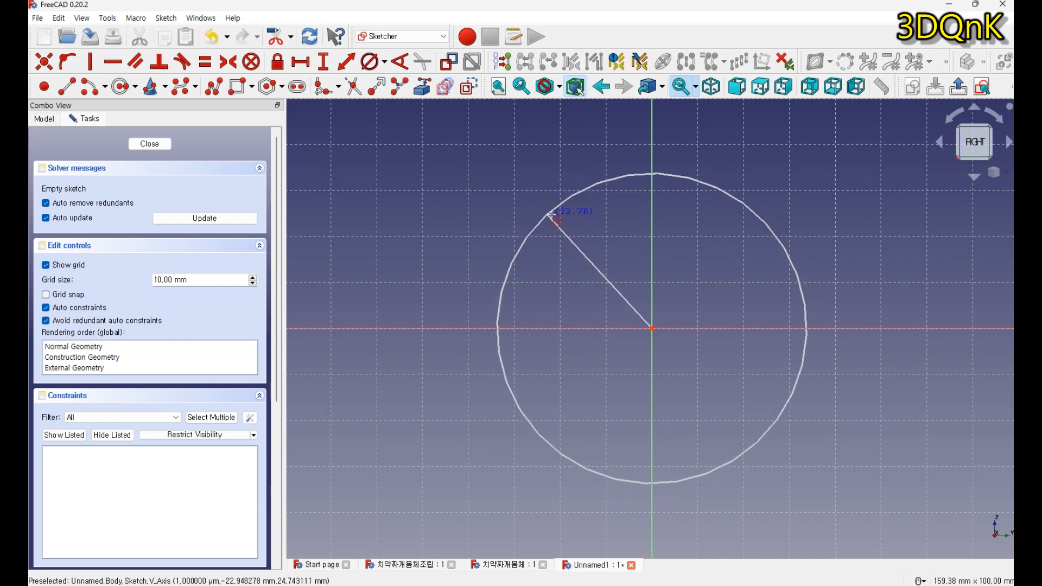
{"action": "left_click", "coordinate": [566, 228]}
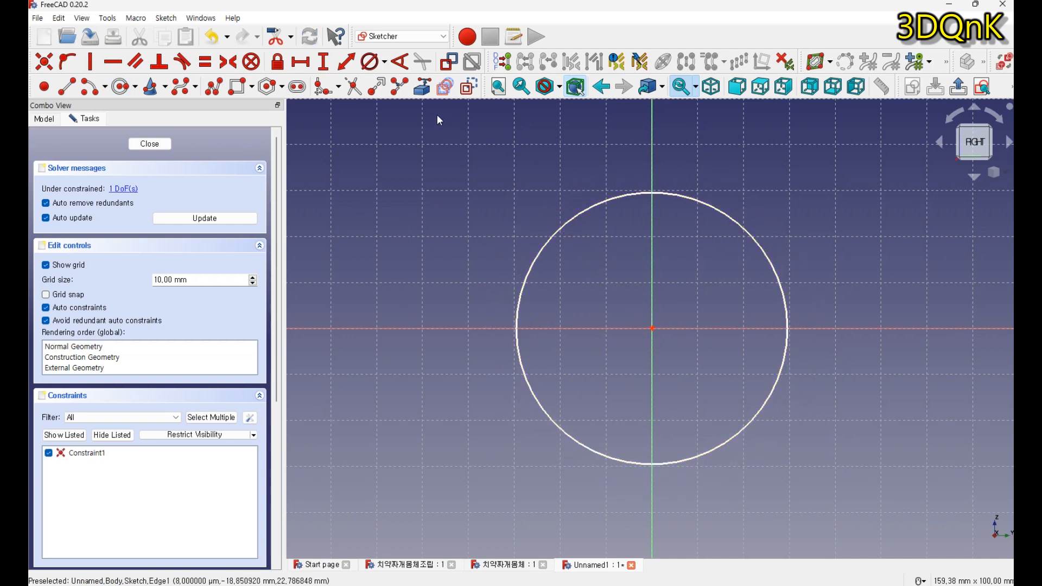
{"action": "left_click", "coordinate": [373, 70]}
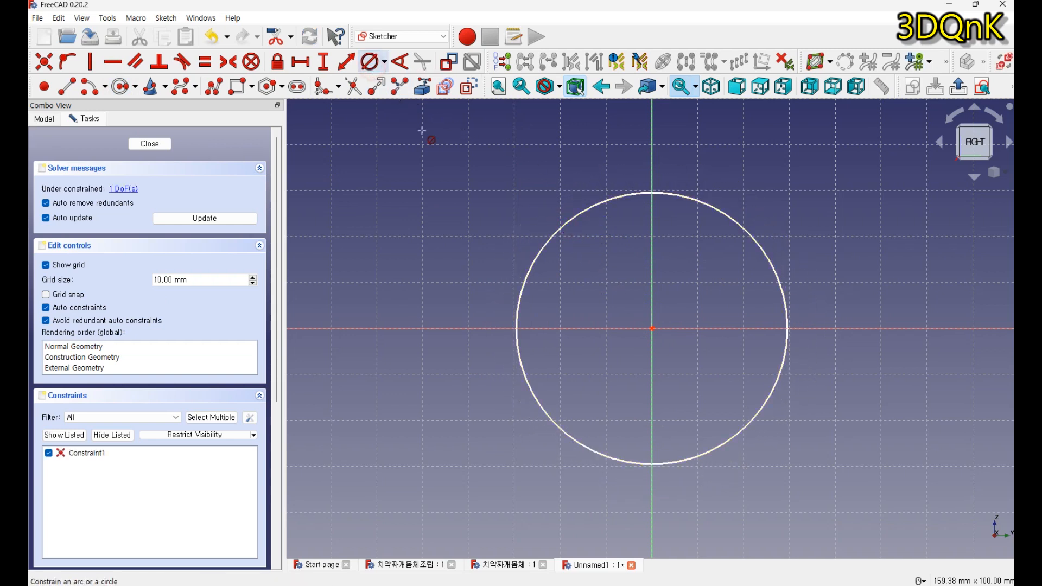
{"action": "left_click", "coordinate": [558, 238]}
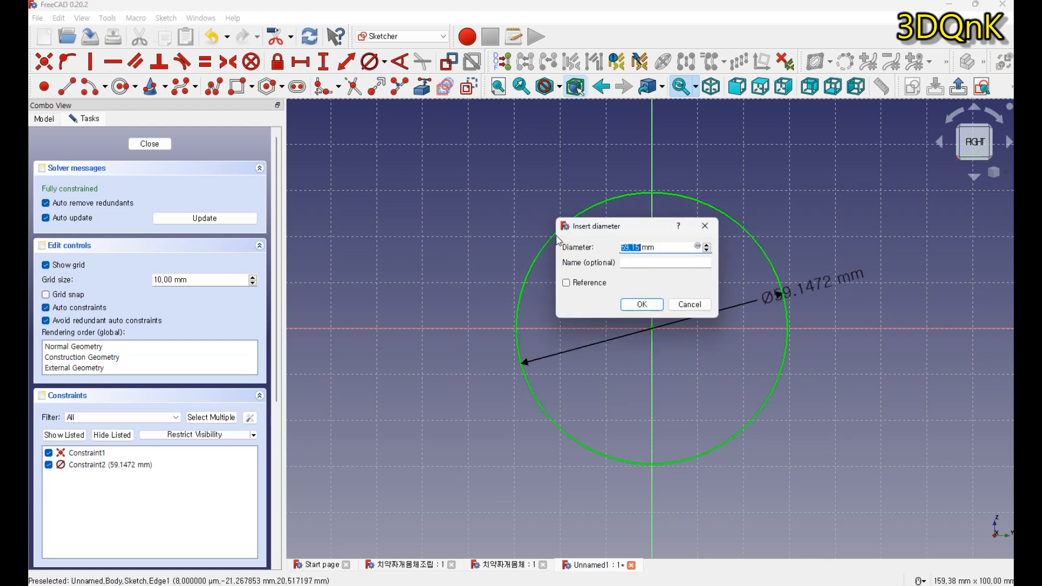
{"action": "type", "text": "70"}
{"action": "key", "text": "Return"}
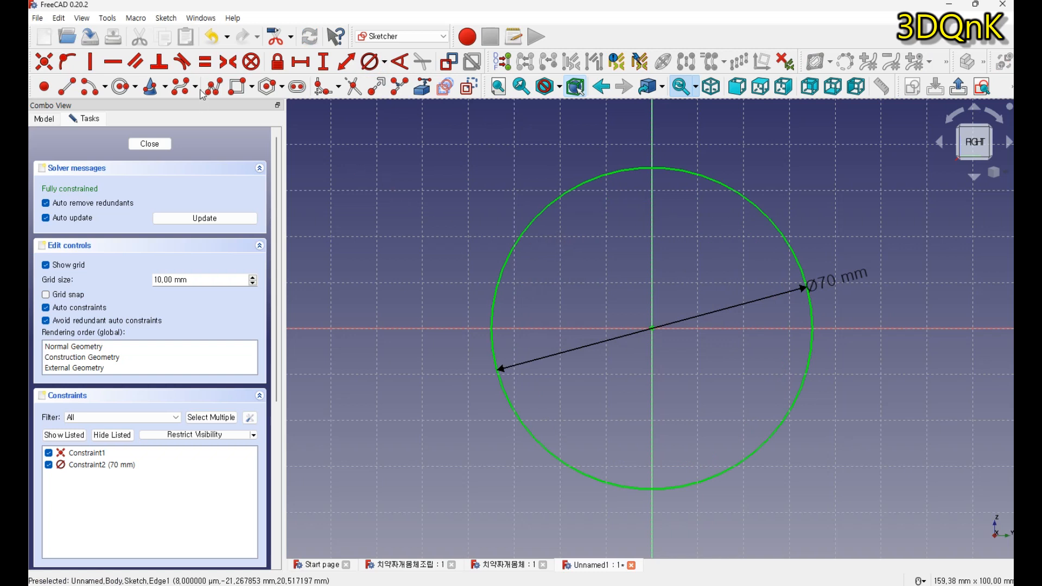
Step: Add a concentric inner circle at the origin and constrain its diameter to 30 mm
{"action": "left_click", "coordinate": [121, 87]}
{"action": "left_click", "coordinate": [652, 328]}
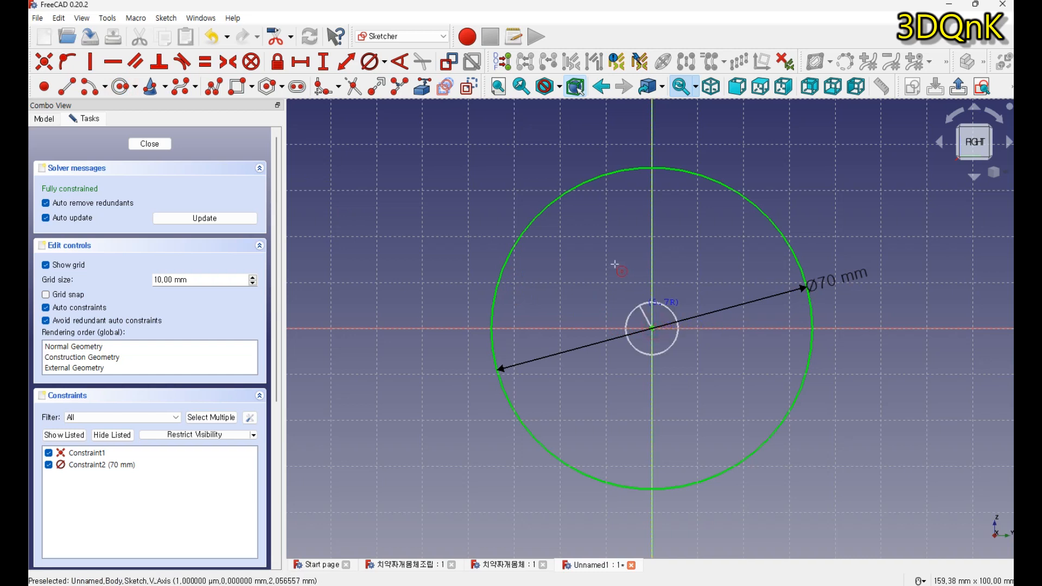
{"action": "left_click", "coordinate": [616, 261]}
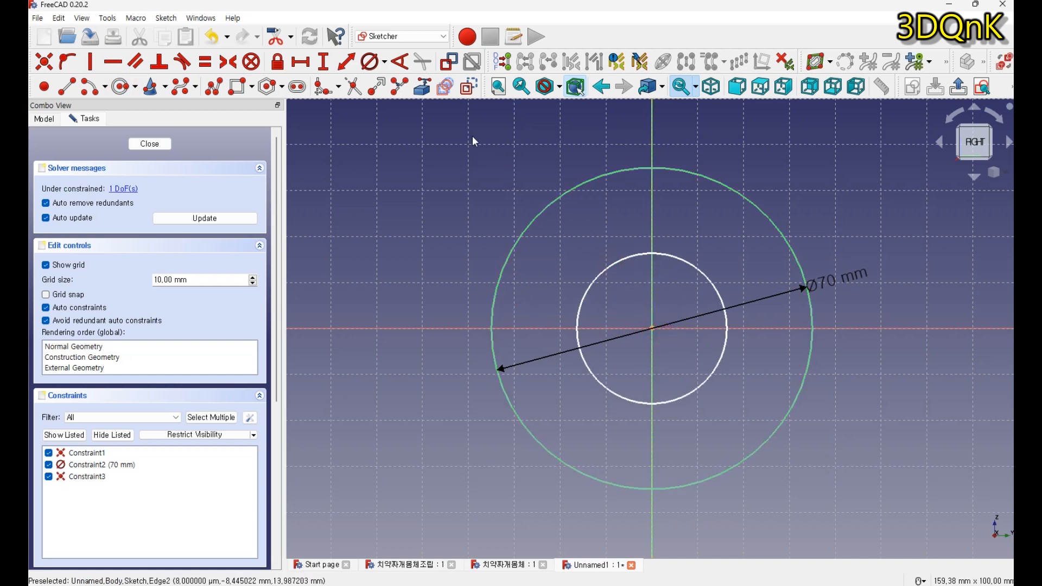
{"action": "left_click", "coordinate": [376, 63]}
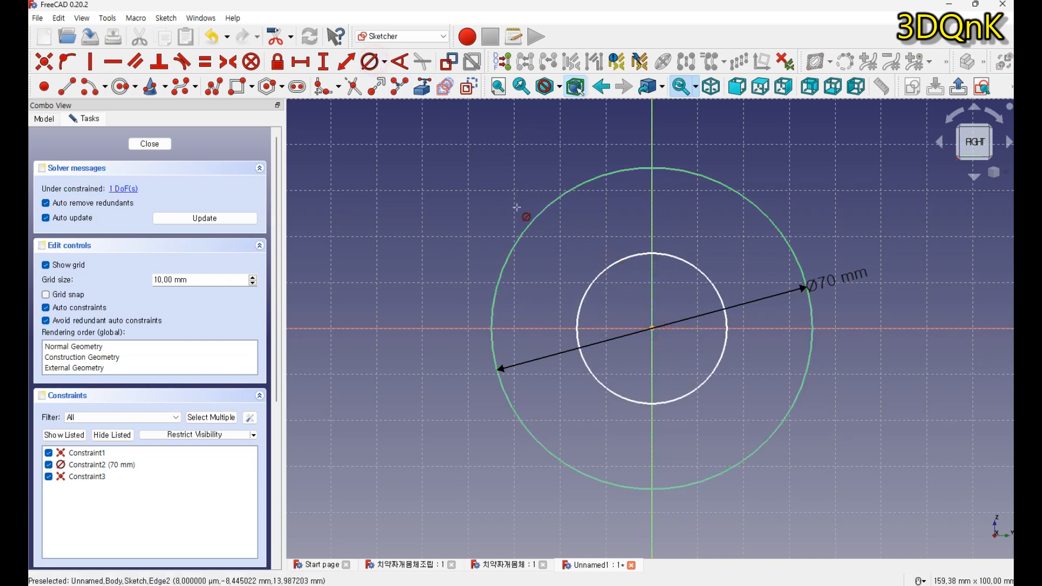
{"action": "left_click", "coordinate": [606, 268]}
{"action": "type", "text": "3"}
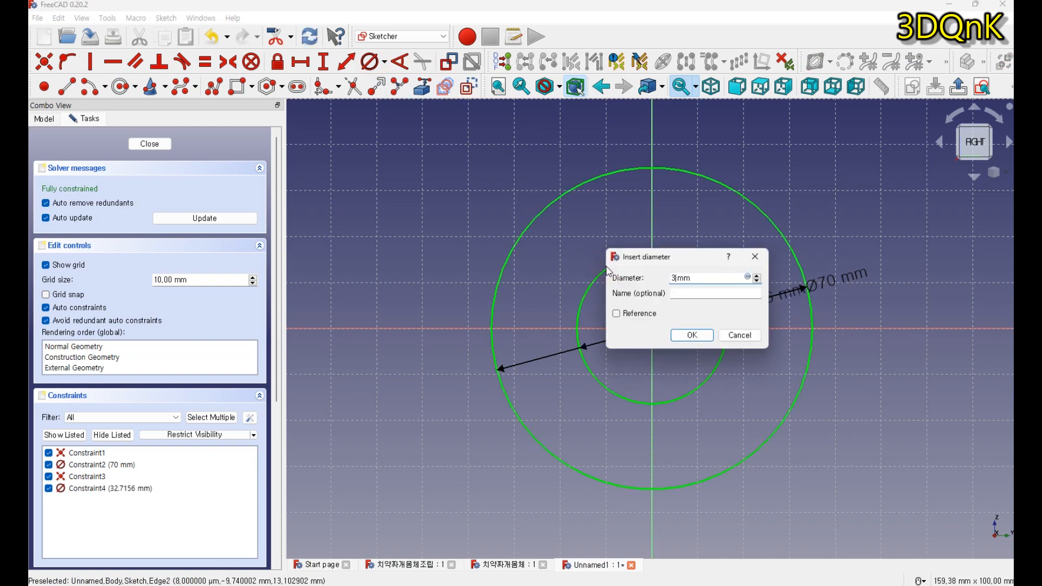
{"action": "type", "text": "0"}
{"action": "key", "text": "Return"}
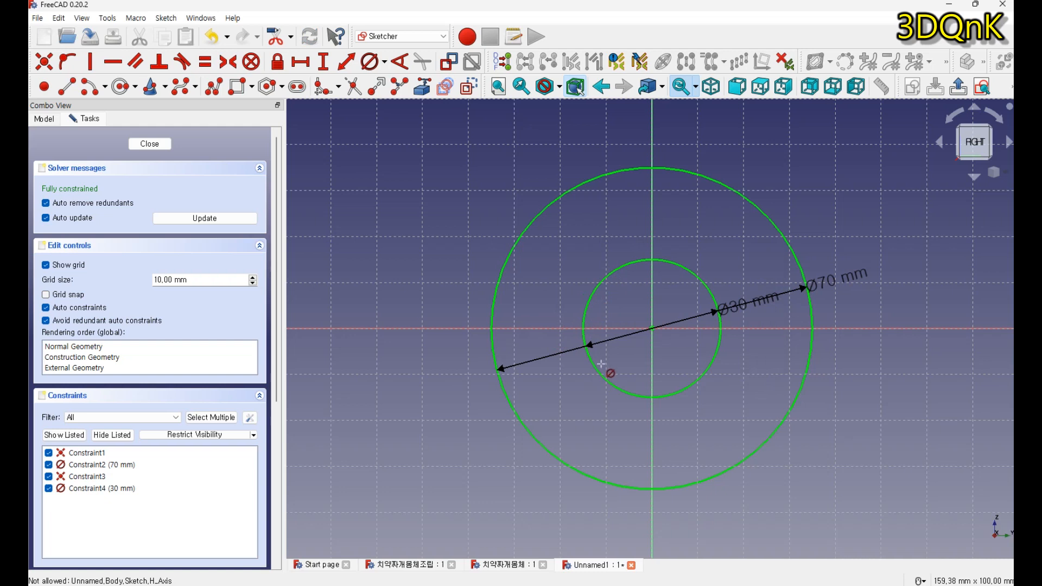
Step: Sketch a rectangle about 69.4 by 9.3 mm across the lower edge of the outer circle
{"action": "scroll", "coordinate": [619, 412], "scroll_direction": "down", "scroll_amount": 3}
{"action": "scroll", "coordinate": [540, 421], "scroll_direction": "up", "scroll_amount": 2}
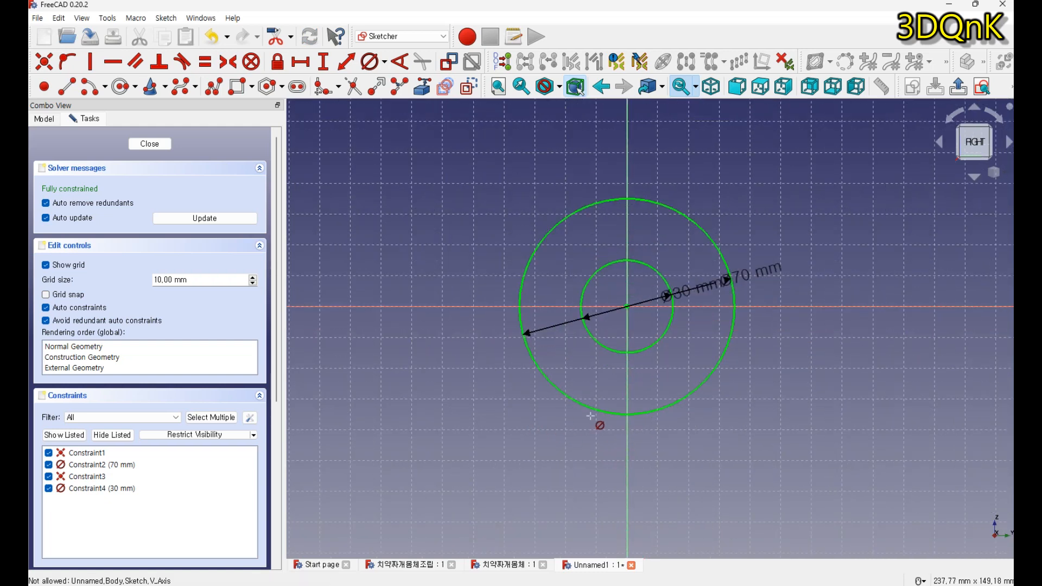
{"action": "scroll", "coordinate": [624, 407], "scroll_direction": "up", "scroll_amount": 2}
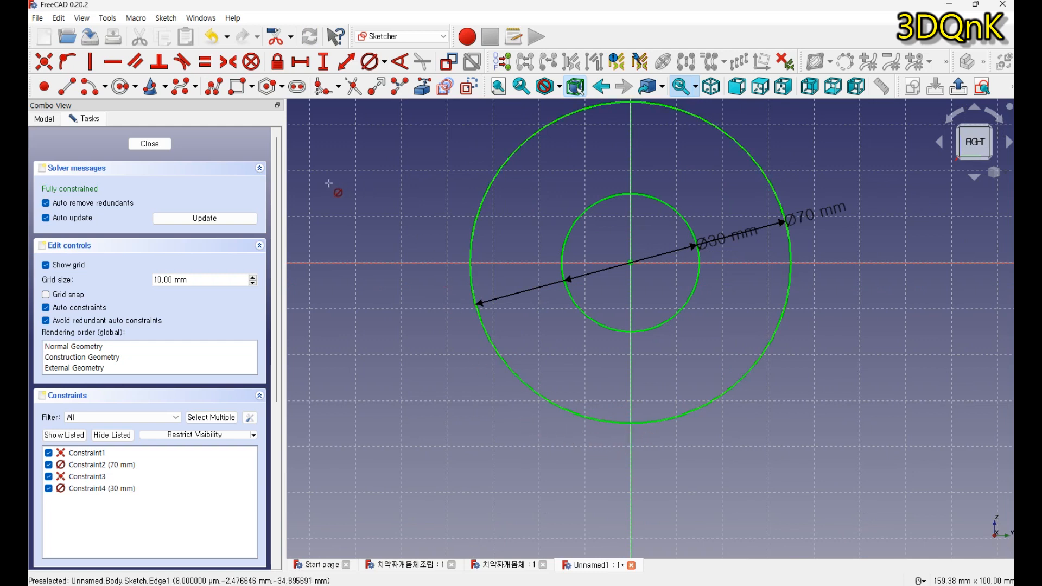
{"action": "left_click", "coordinate": [242, 89]}
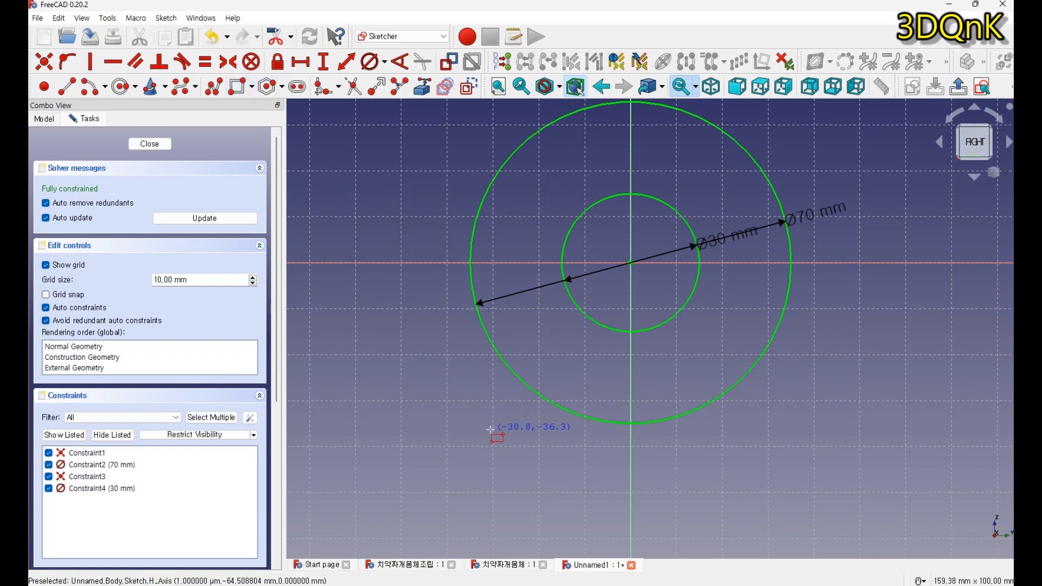
{"action": "left_click", "coordinate": [480, 409]}
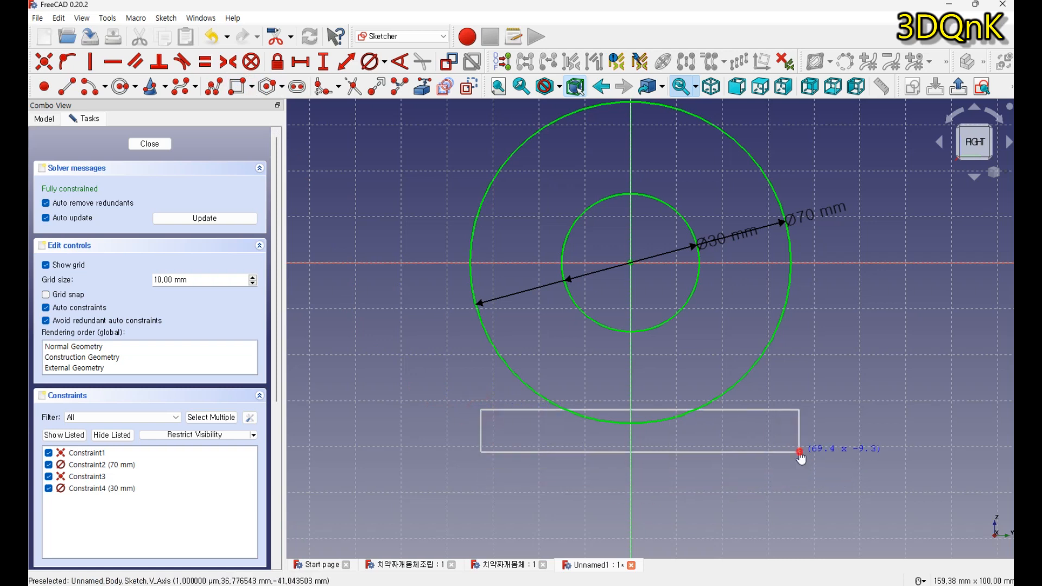
{"action": "left_click", "coordinate": [799, 451]}
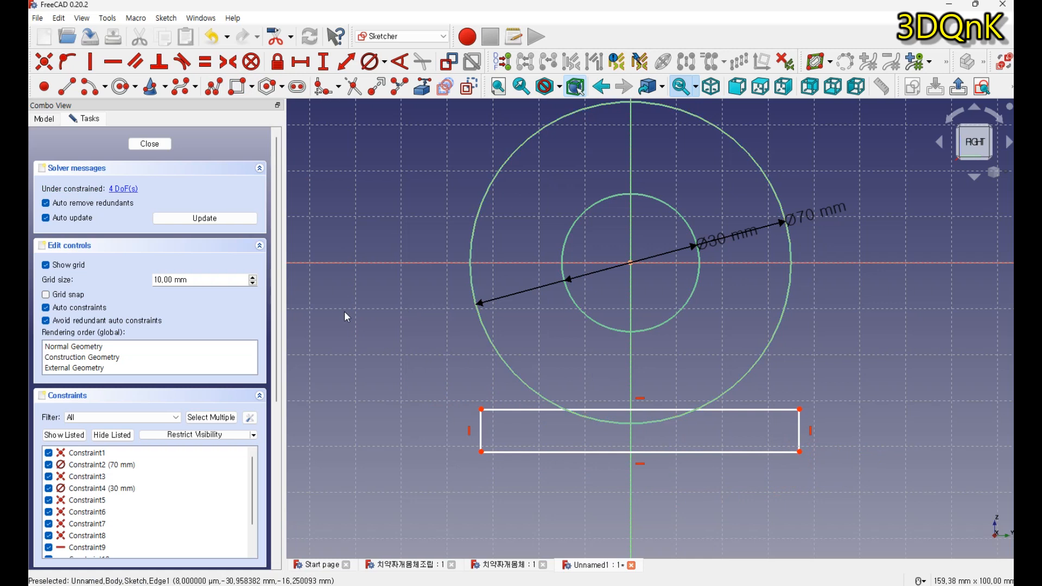
Step: Constrain the horizontal length of the rectangle's lower edge to 60 mm
{"action": "left_click", "coordinate": [300, 61]}
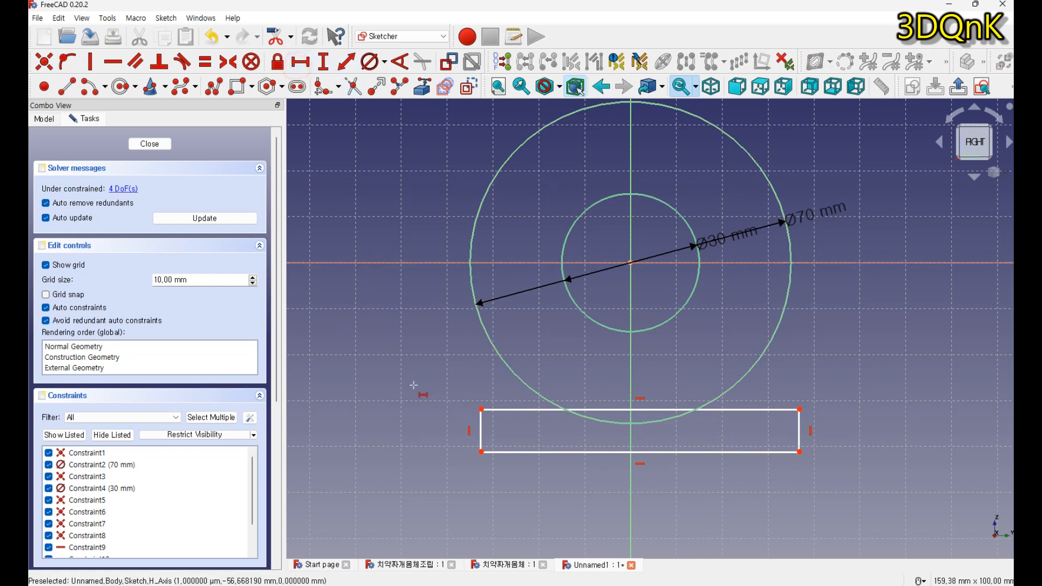
{"action": "left_click", "coordinate": [548, 452]}
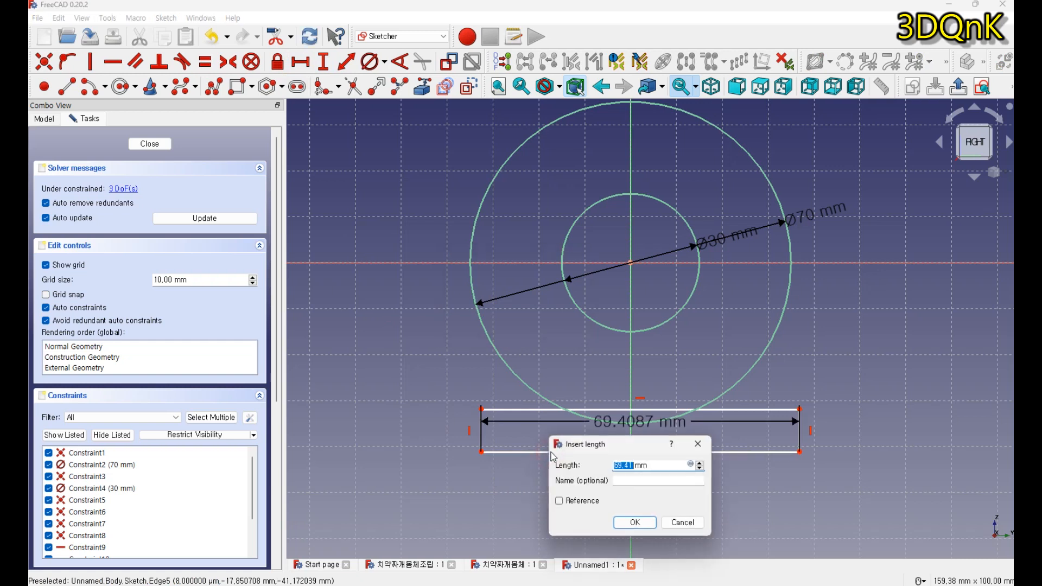
{"action": "type", "text": "6"}
{"action": "key", "text": "Return"}
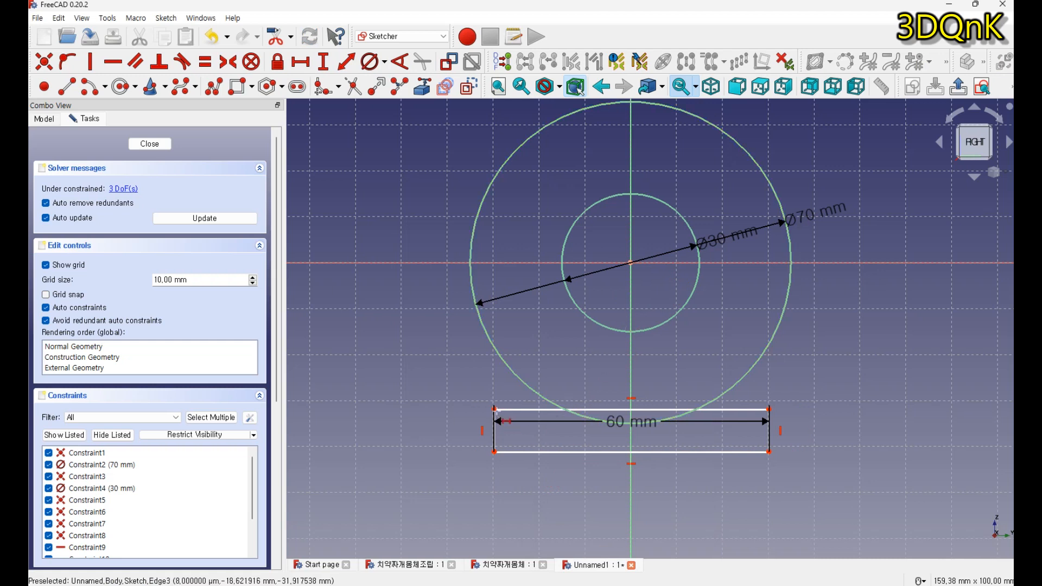
Step: Constrain the rectangle's upper-left corner 30 mm horizontally from the origin and move both horizontal dimensions below the rectangle
{"action": "left_click", "coordinate": [494, 409]}
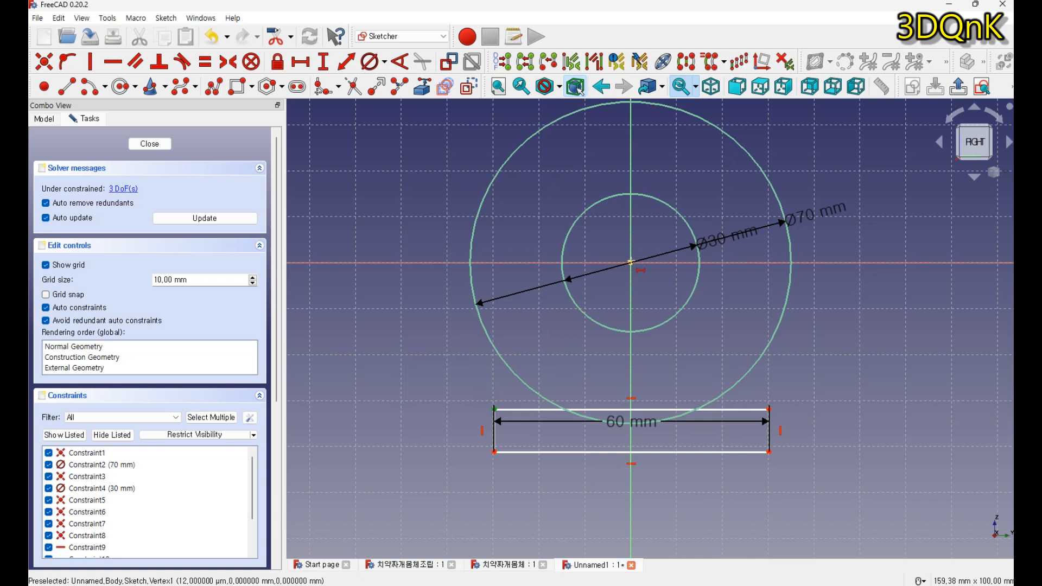
{"action": "left_click", "coordinate": [632, 262]}
{"action": "type", "text": "l30"}
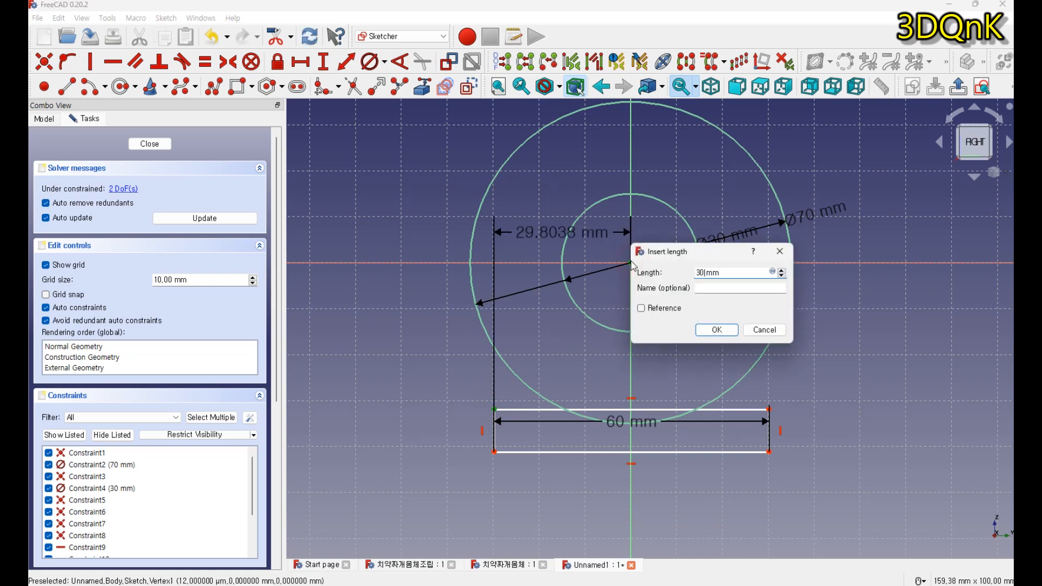
{"action": "key", "text": "Return"}
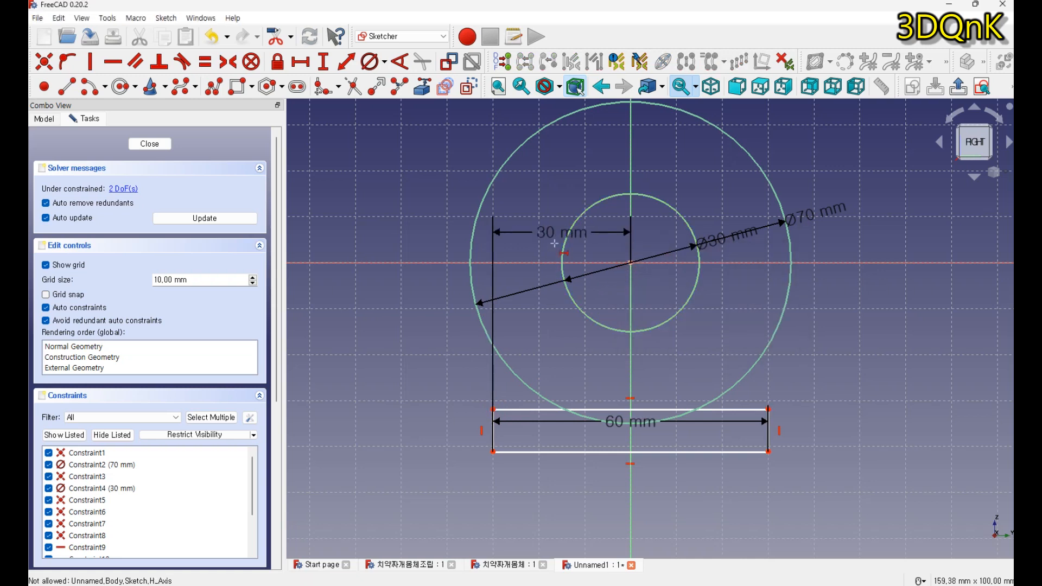
{"action": "left_click_drag", "start_coordinate": [562, 233], "coordinate": [567, 484]}
{"action": "left_click_drag", "start_coordinate": [608, 423], "coordinate": [610, 513]}
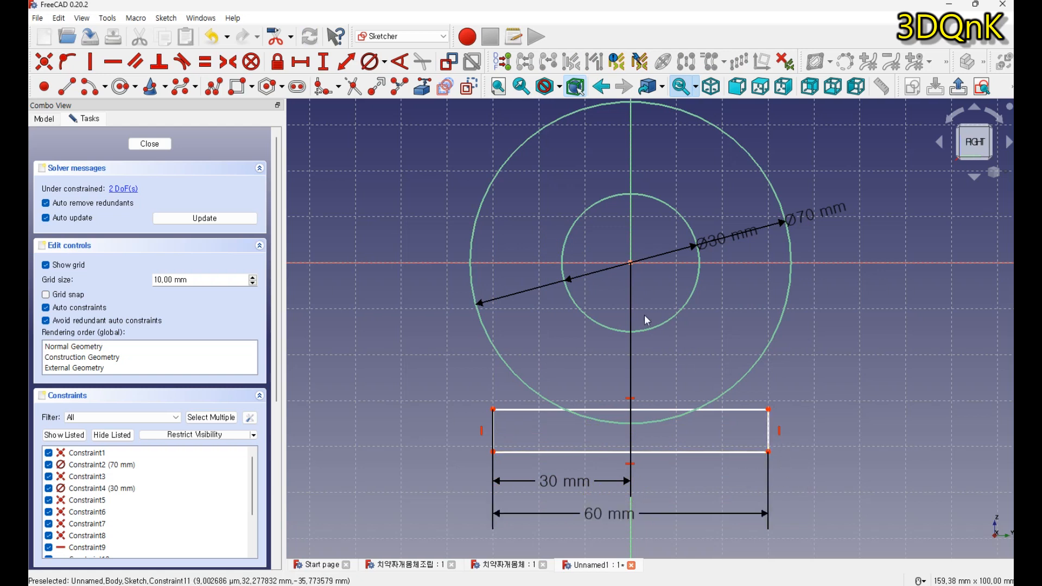
Step: Constrain the height of the rectangle's right edge to 5 mm
{"action": "left_click", "coordinate": [324, 64]}
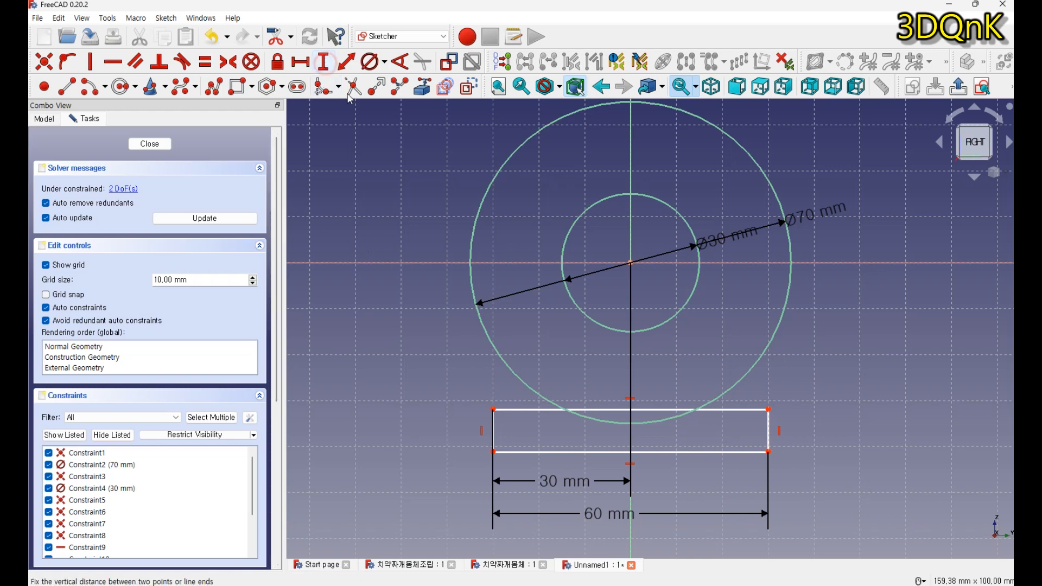
{"action": "left_click", "coordinate": [771, 425]}
{"action": "type", "text": "5"}
{"action": "left_click", "coordinate": [851, 491]}
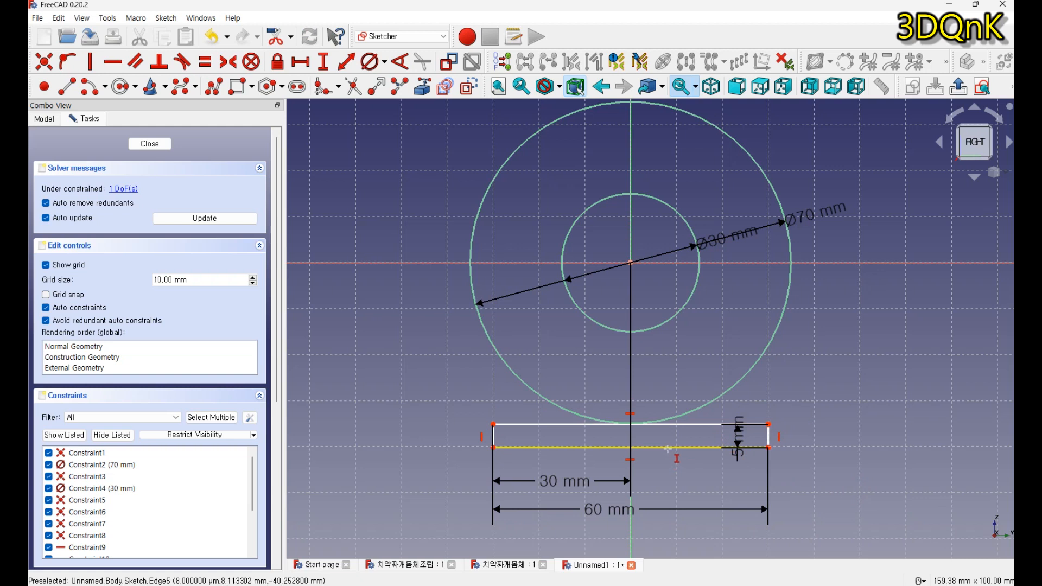
Step: Constrain the rectangle's lower-right corner to a vertical distance of 30 mm from the origin
{"action": "left_click", "coordinate": [769, 448]}
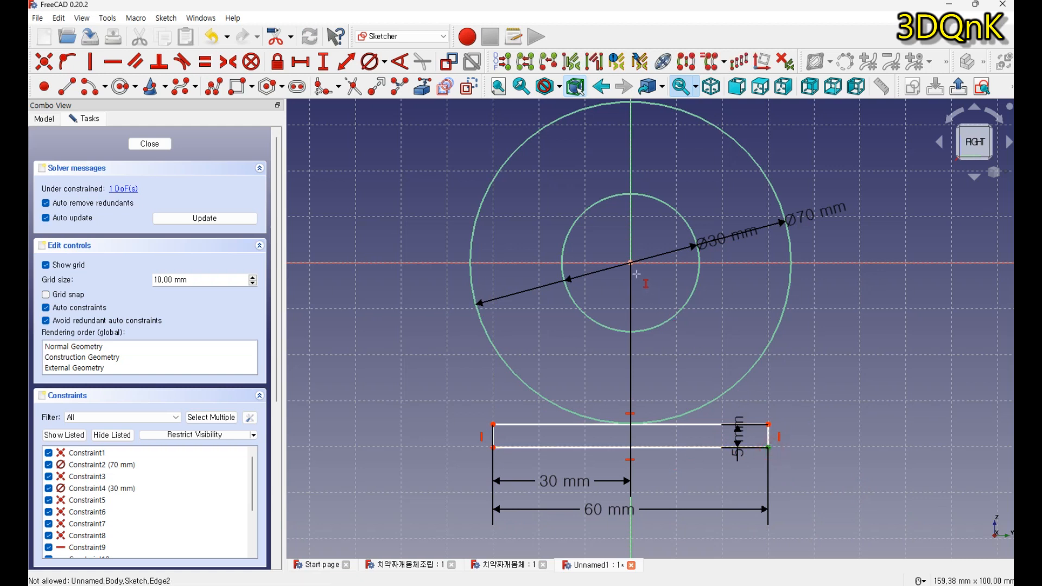
{"action": "left_click", "coordinate": [630, 263]}
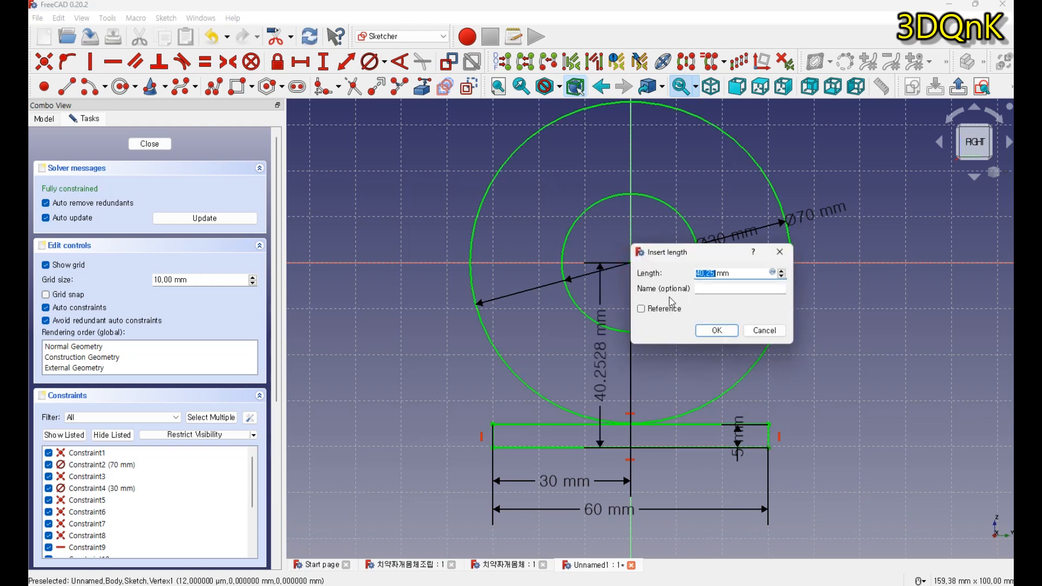
{"action": "type", "text": "3"}
{"action": "key", "text": "Return"}
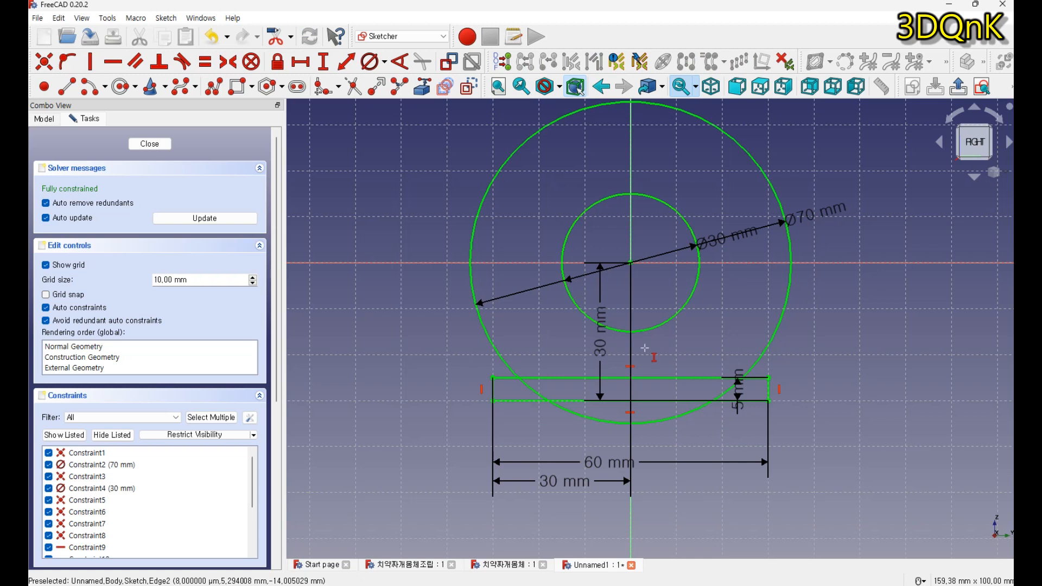
Step: Rearrange the sketch dimensions clear of the geometry, with the vertical and diameter ones outside the shapes and the 60 mm width lower down
{"action": "left_click_drag", "start_coordinate": [602, 359], "coordinate": [878, 363]}
{"action": "left_click_drag", "start_coordinate": [738, 390], "coordinate": [836, 451]}
{"action": "left_click_drag", "start_coordinate": [602, 464], "coordinate": [621, 519]}
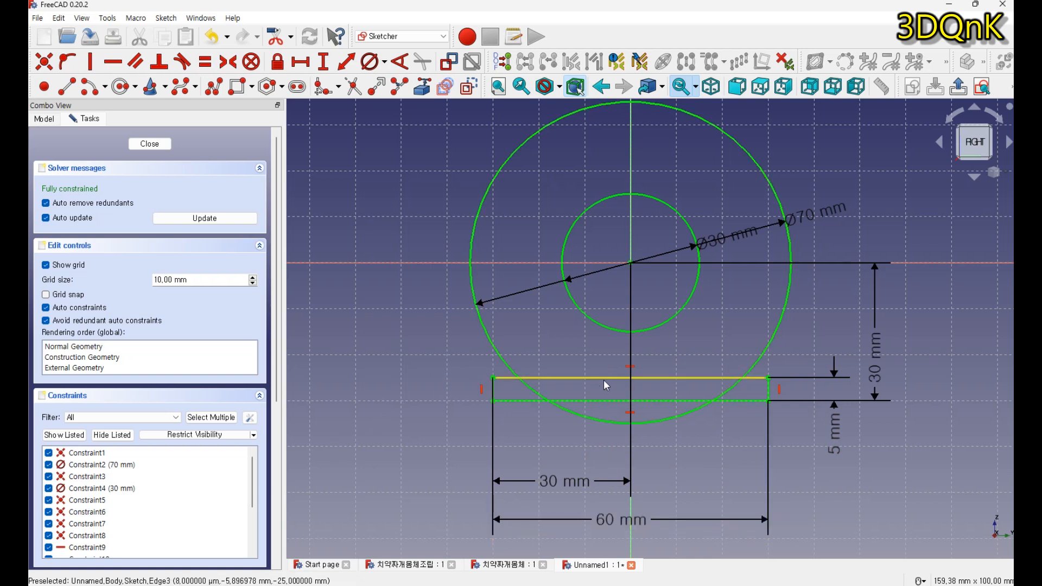
{"action": "left_click_drag", "start_coordinate": [717, 248], "coordinate": [815, 224]}
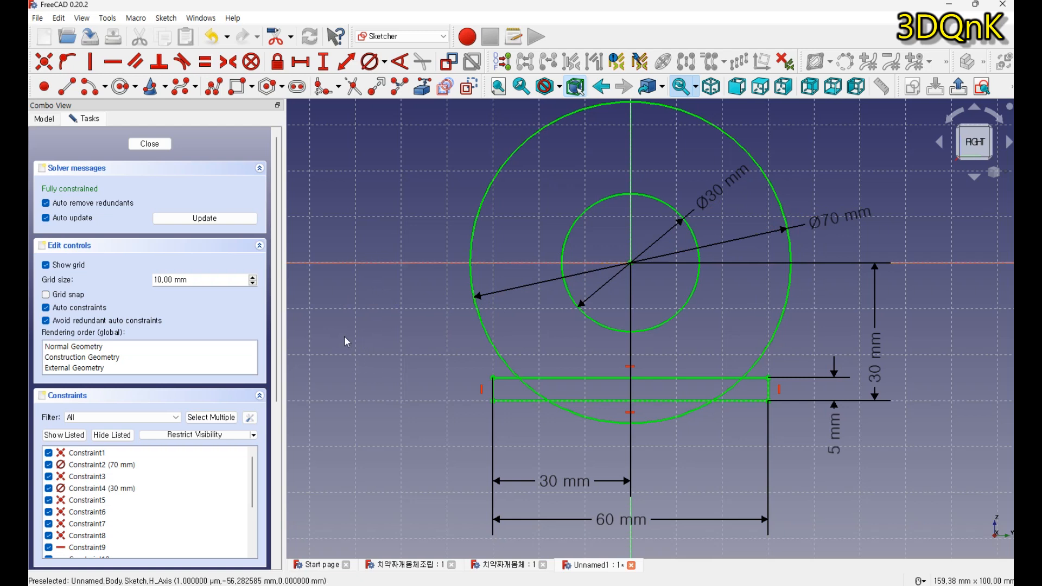
Step: Trim the outer circle's lower arc and the rectangle's upper edge between the arc ends to leave one closed outer outline
{"action": "left_click", "coordinate": [352, 87]}
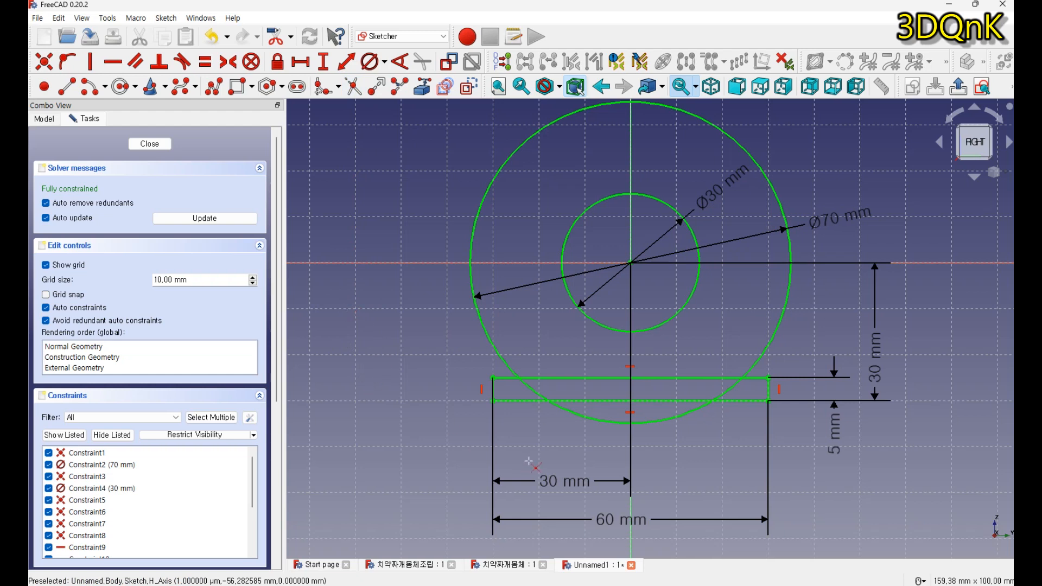
{"action": "left_click", "coordinate": [611, 423]}
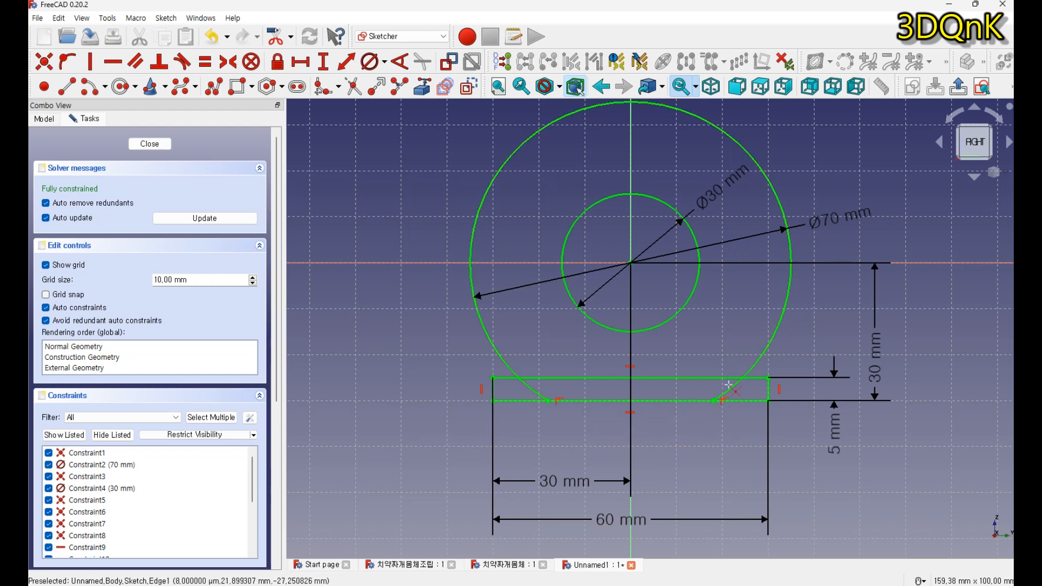
{"action": "left_click", "coordinate": [710, 377]}
{"action": "left_click", "coordinate": [535, 396]}
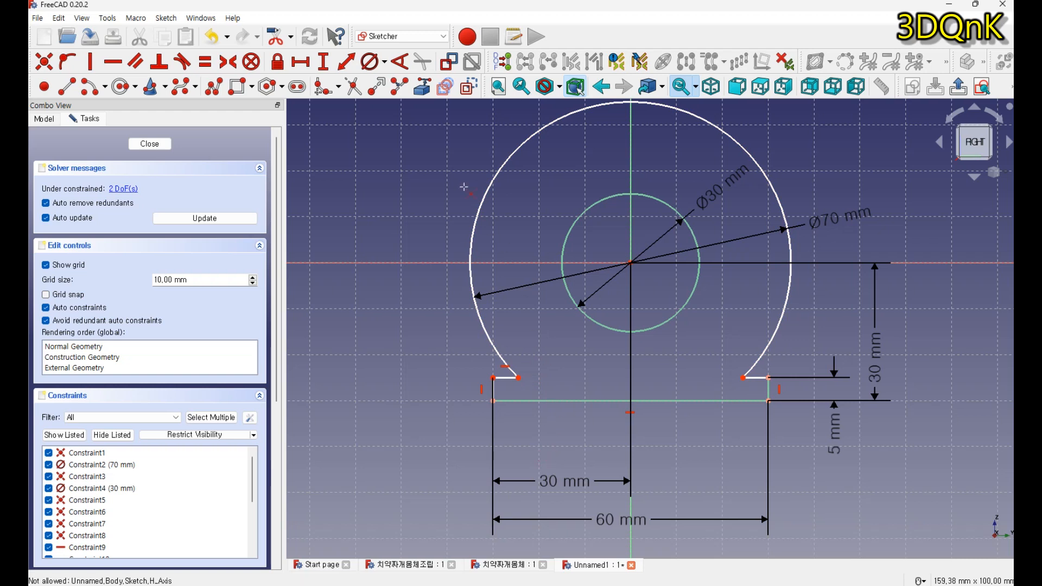
Step: Constrain the left junction of the arc and the base to a vertical distance of 25 mm from the origin
{"action": "scroll", "coordinate": [446, 298], "scroll_direction": "down", "scroll_amount": 1}
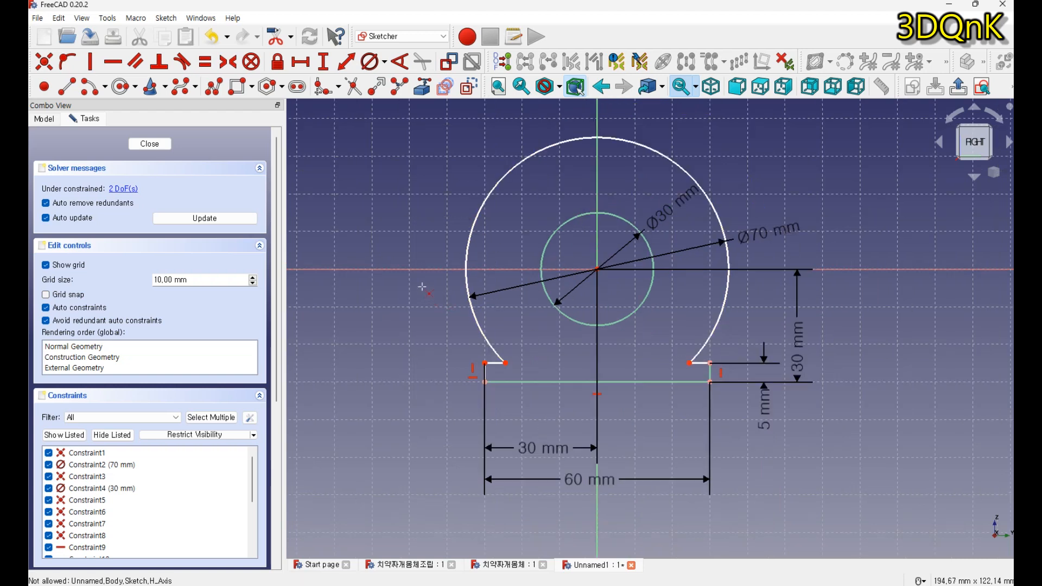
{"action": "scroll", "coordinate": [428, 262], "scroll_direction": "up", "scroll_amount": 1}
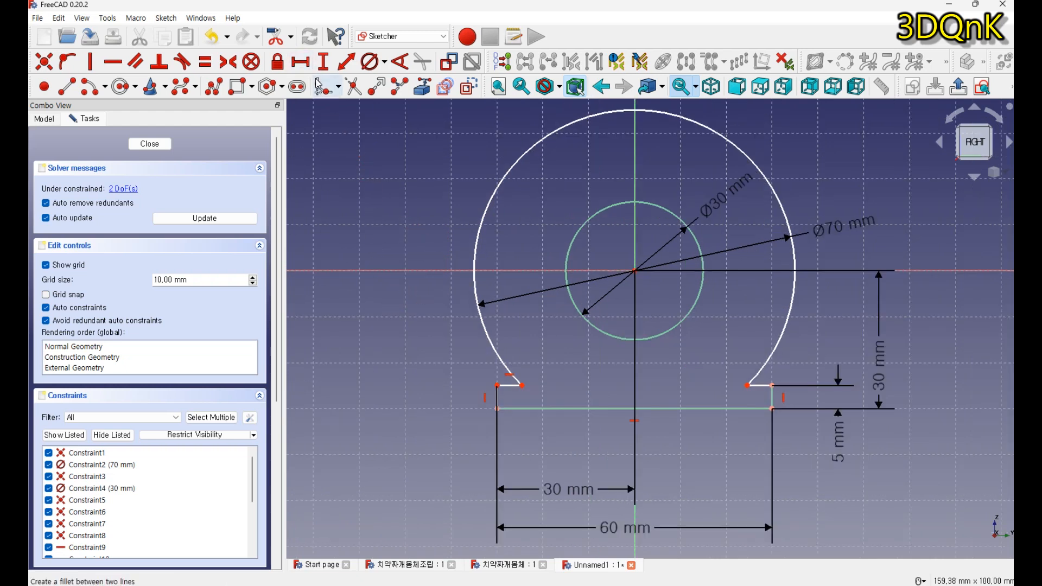
{"action": "left_click", "coordinate": [522, 384]}
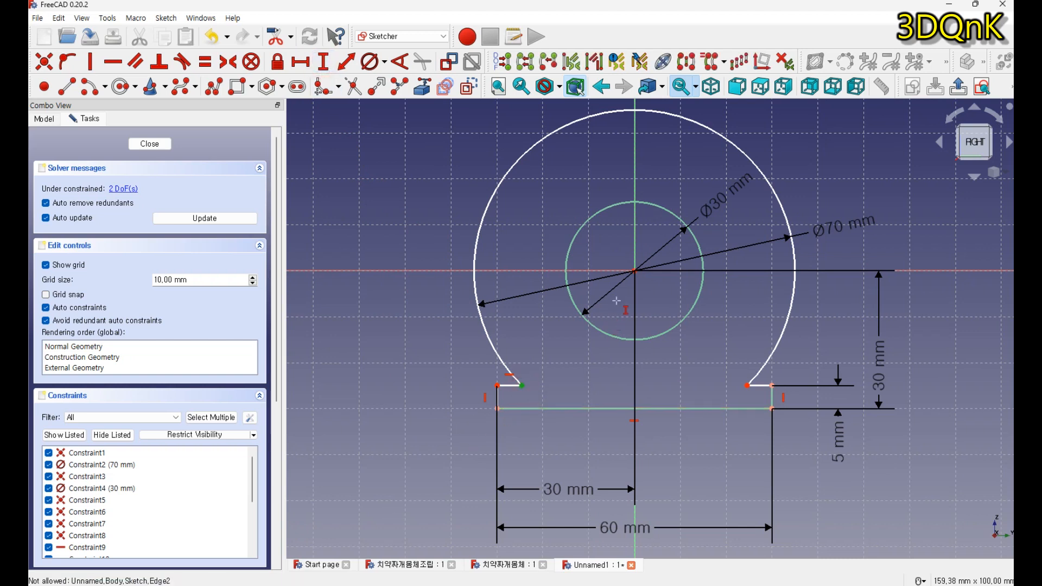
{"action": "left_click", "coordinate": [632, 271]}
{"action": "left_click", "coordinate": [717, 341]}
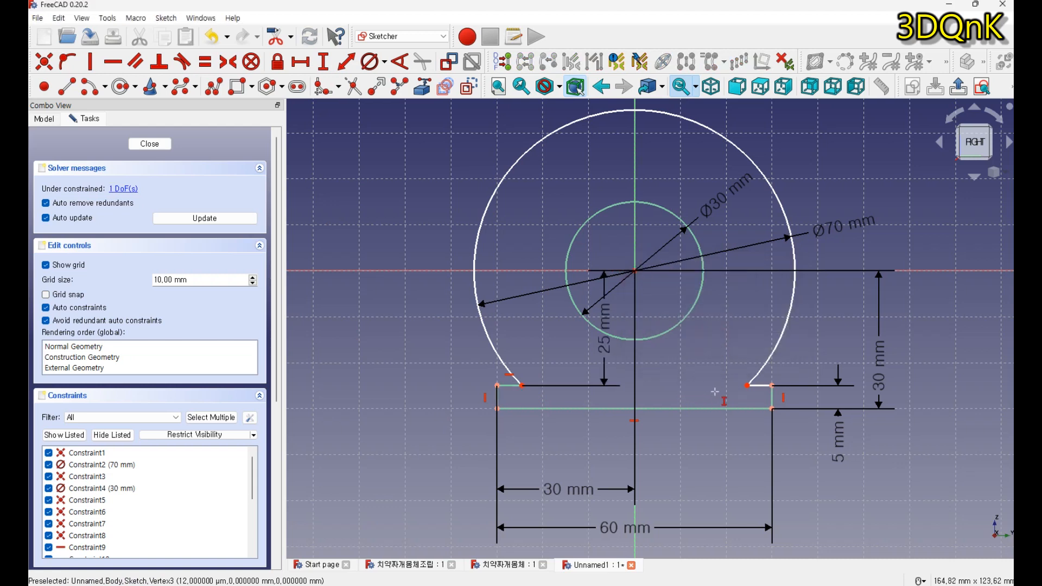
Step: Constrain the right junction of the arc and the base to a vertical distance of 25 mm from the origin
{"action": "left_click", "coordinate": [747, 384]}
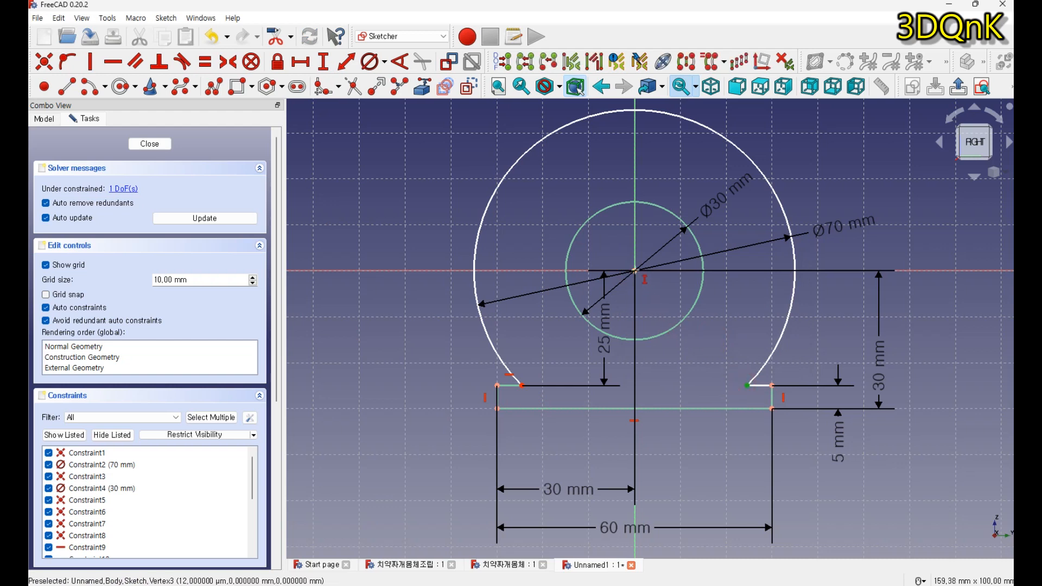
{"action": "left_click", "coordinate": [634, 270]}
{"action": "left_click", "coordinate": [711, 341]}
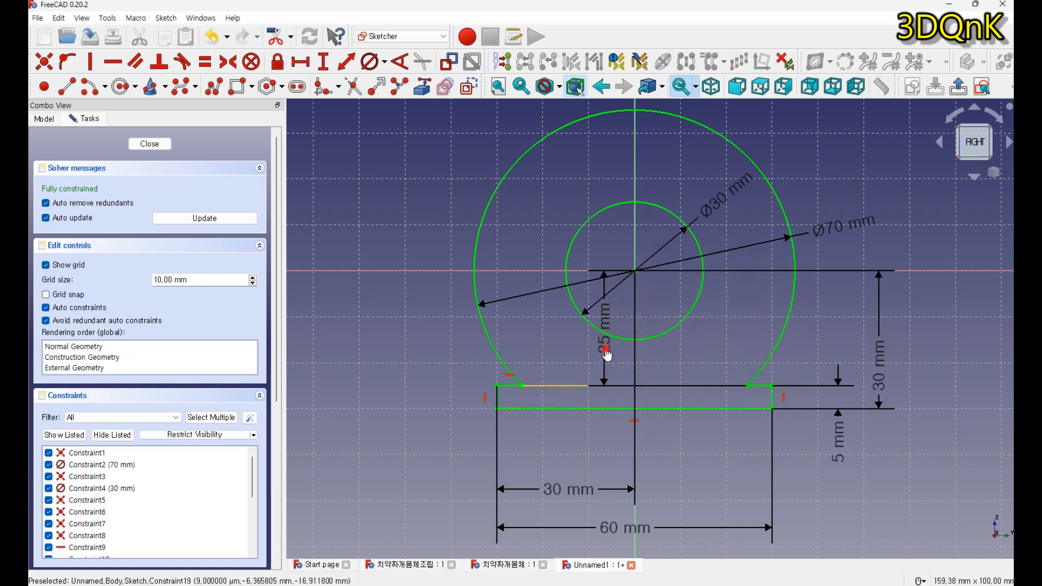
Step: Move the vertical dimensions outside the profile, with the 25 mm ones on either side and the 30 mm one farther out
{"action": "left_click_drag", "start_coordinate": [603, 348], "coordinate": [397, 353]}
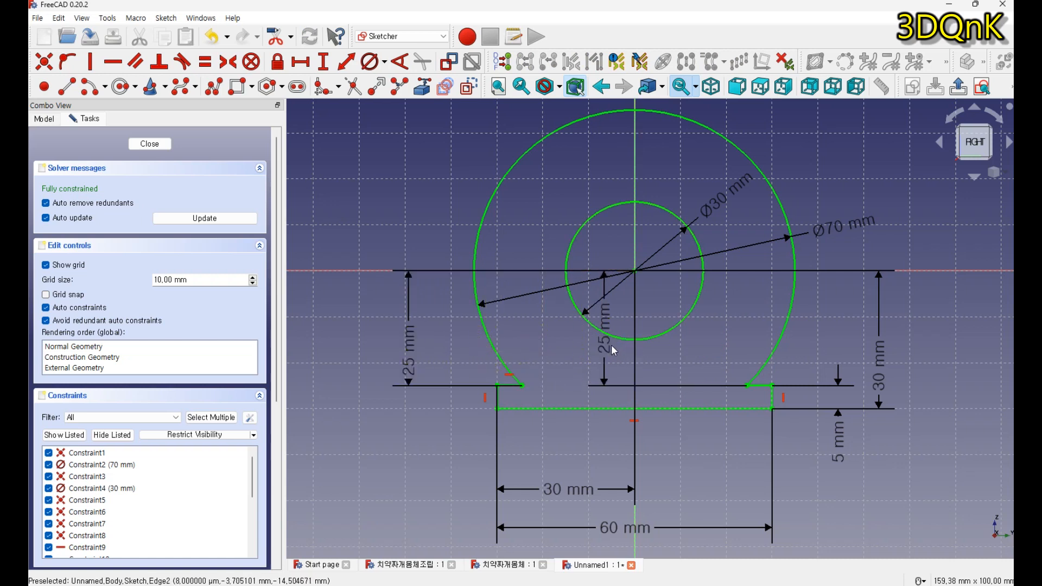
{"action": "left_click_drag", "start_coordinate": [605, 352], "coordinate": [938, 381]}
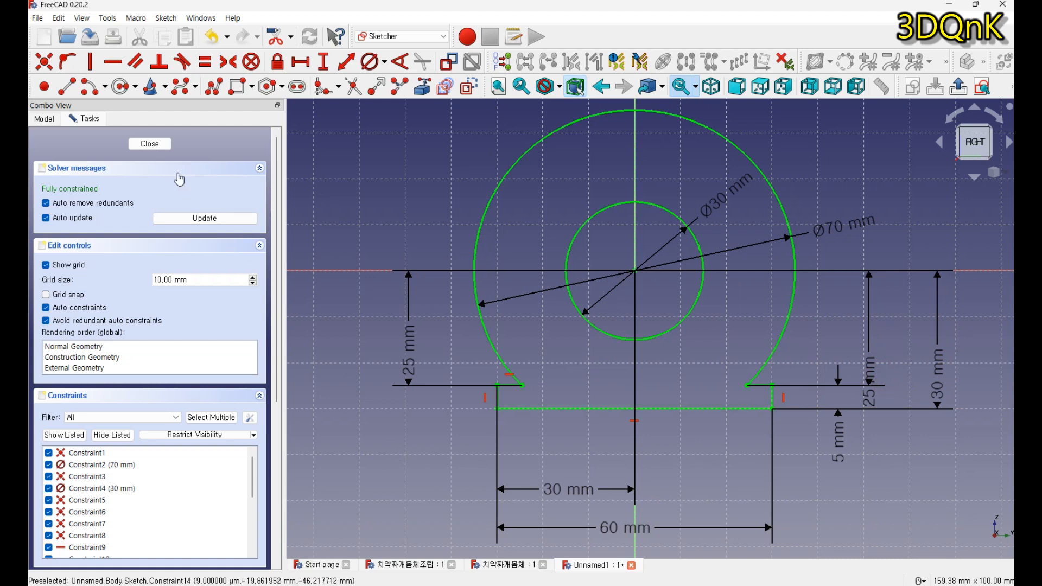
Step: Close the profile sketch and pad it to a length of 60 mm
{"action": "left_click", "coordinate": [150, 144]}
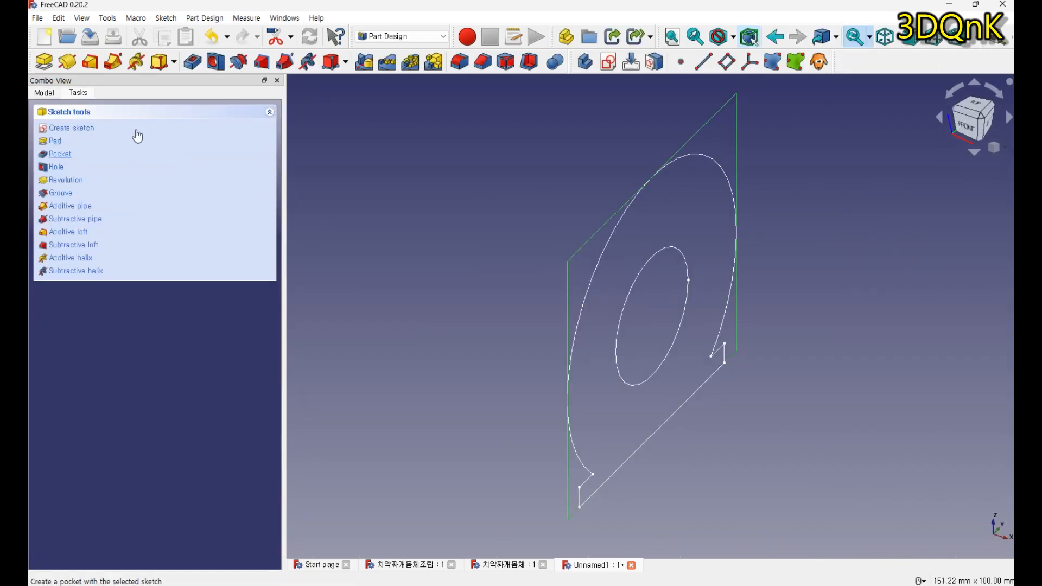
{"action": "left_click", "coordinate": [44, 62]}
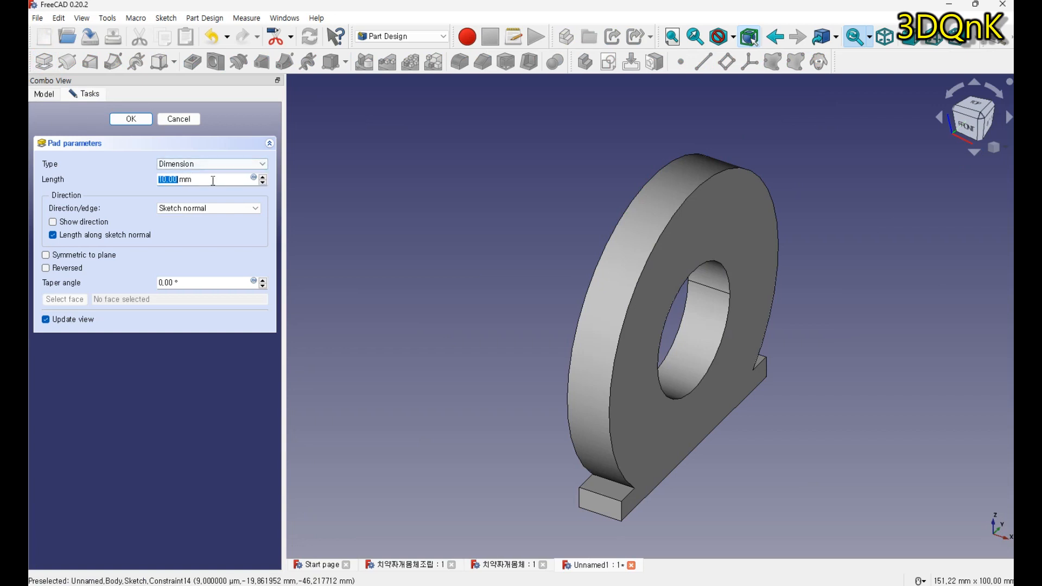
{"action": "left_click_drag", "start_coordinate": [212, 181], "coordinate": [137, 186]}
{"action": "type", "text": "6"}
{"action": "left_click", "coordinate": [131, 119]}
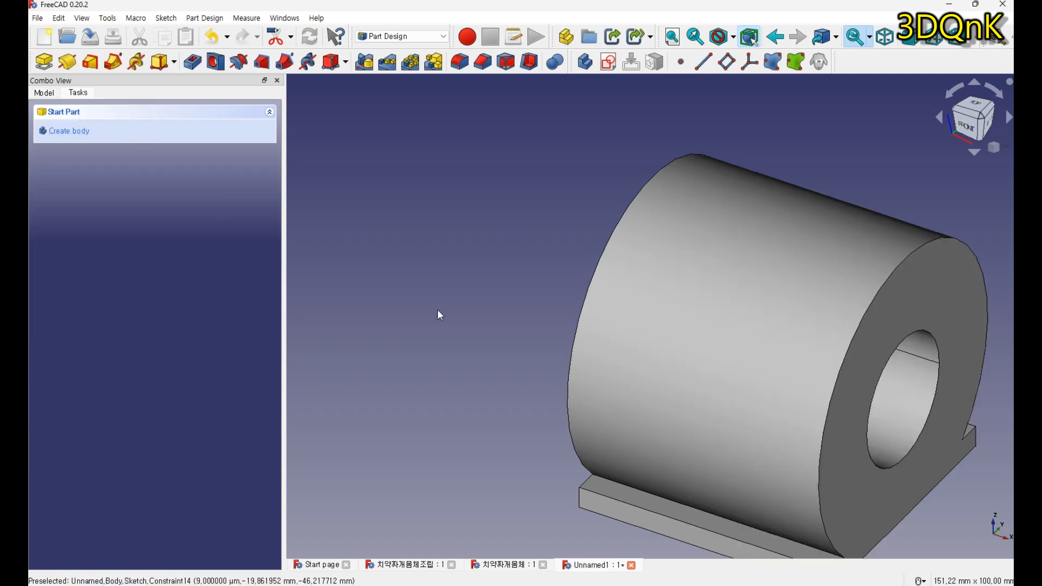
Step: Create a new sketch on the front end face of the pad around the circular opening
{"action": "scroll", "coordinate": [462, 325], "scroll_direction": "down", "scroll_amount": 4}
{"action": "scroll", "coordinate": [675, 400], "scroll_direction": "up", "scroll_amount": 2}
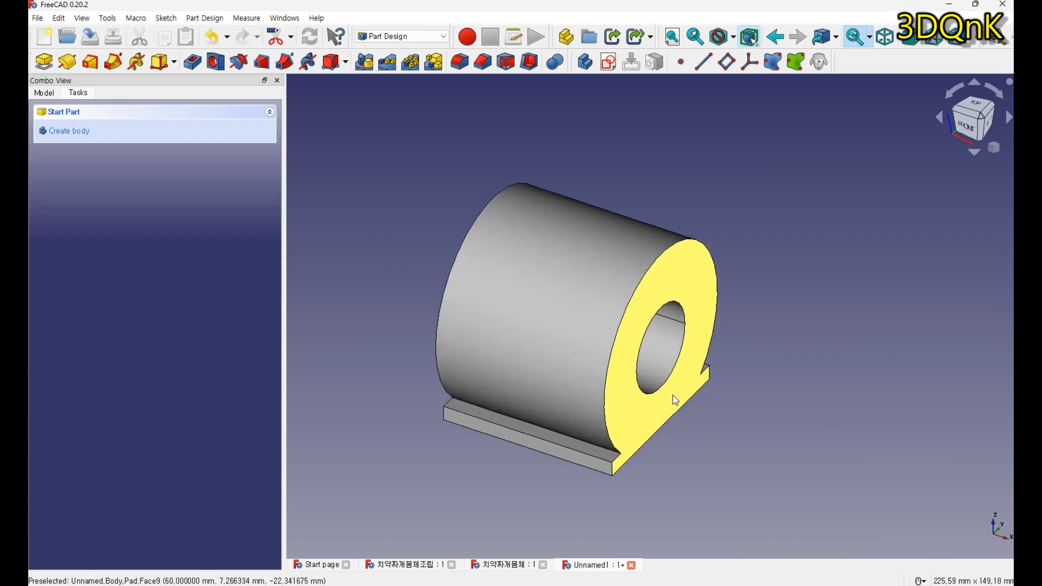
{"action": "scroll", "coordinate": [675, 407], "scroll_direction": "down", "scroll_amount": 1}
{"action": "scroll", "coordinate": [736, 360], "scroll_direction": "down", "scroll_amount": 2}
{"action": "scroll", "coordinate": [740, 361], "scroll_direction": "up", "scroll_amount": 3}
{"action": "scroll", "coordinate": [727, 378], "scroll_direction": "up", "scroll_amount": 1}
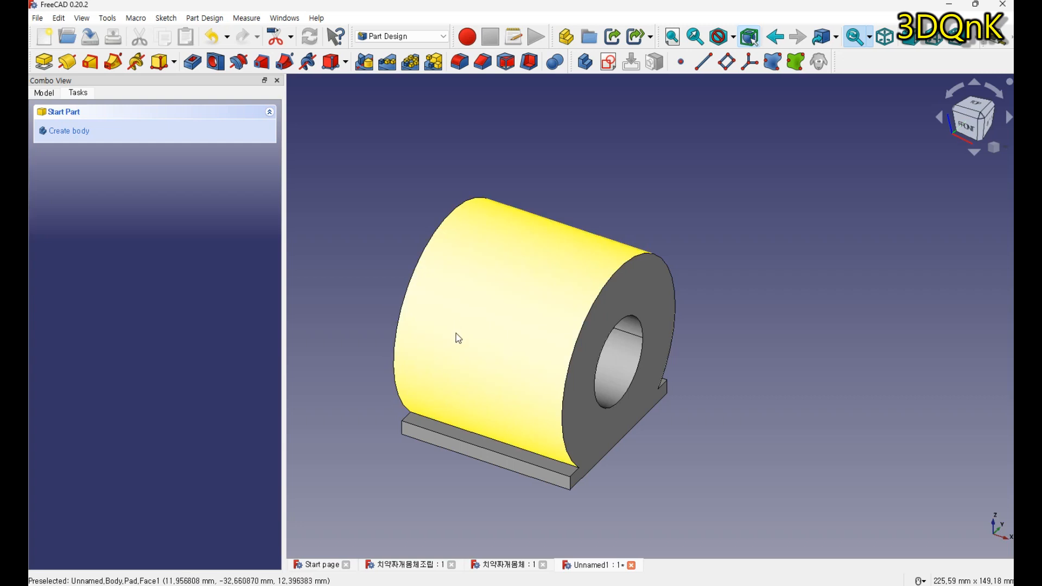
{"action": "left_click", "coordinate": [643, 289]}
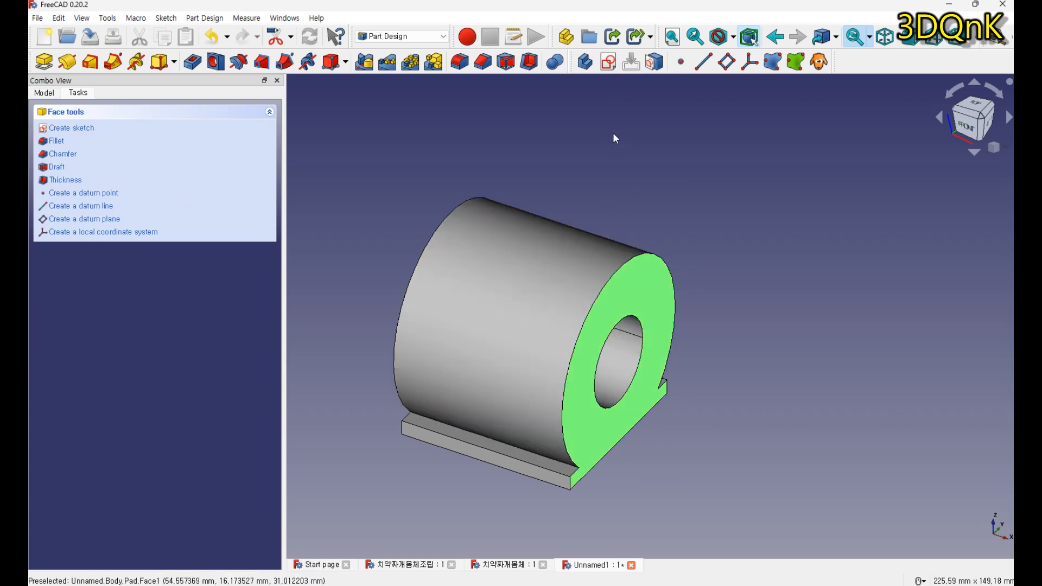
{"action": "left_click", "coordinate": [609, 63]}
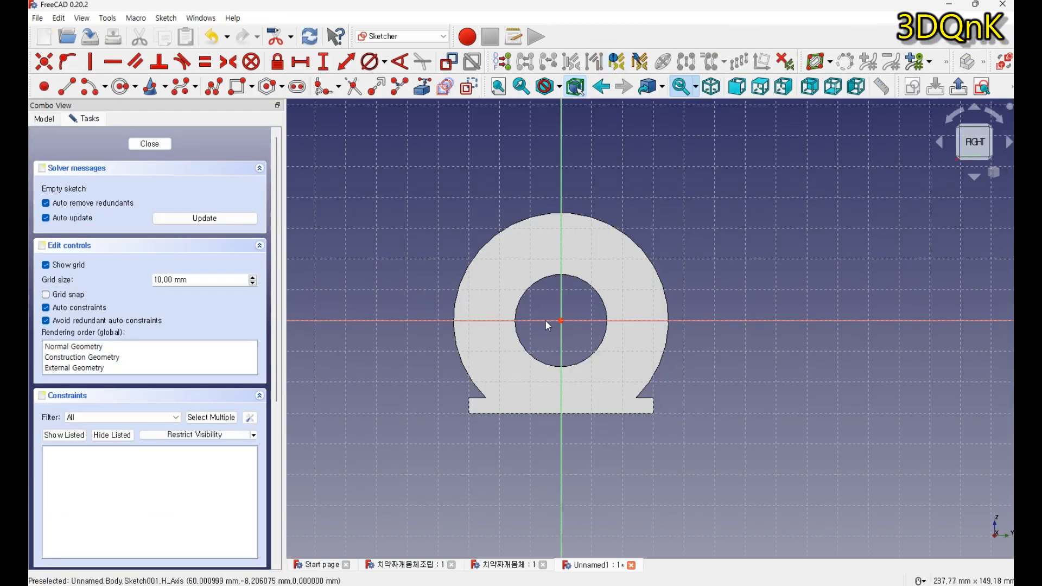
{"action": "scroll", "coordinate": [565, 307], "scroll_direction": "up", "scroll_amount": 1}
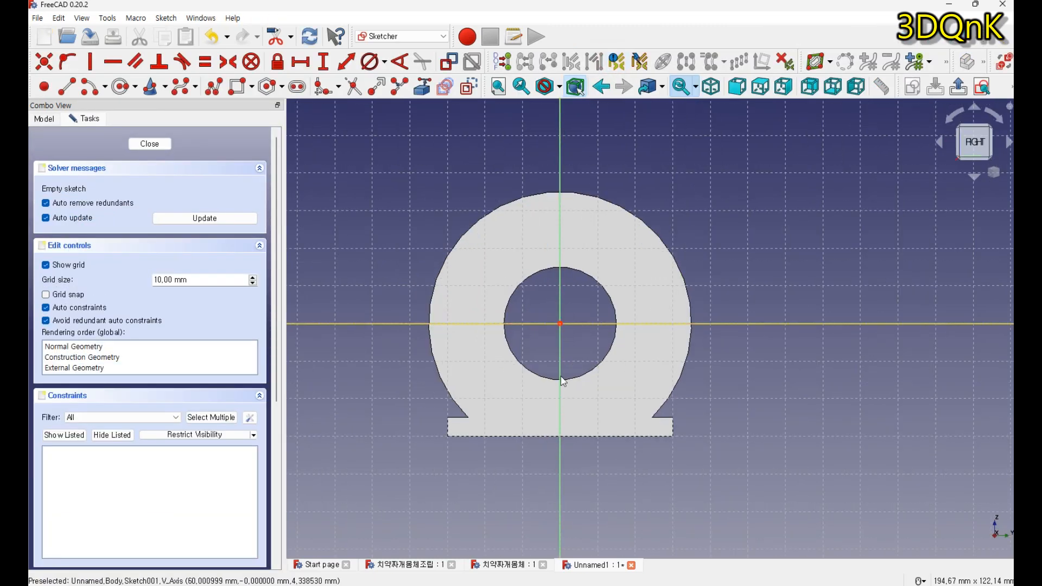
Step: Sketch a rectangle about 33.4 by 21.4 mm across the bottom edge of the base, below the circular opening
{"action": "left_click", "coordinate": [238, 86]}
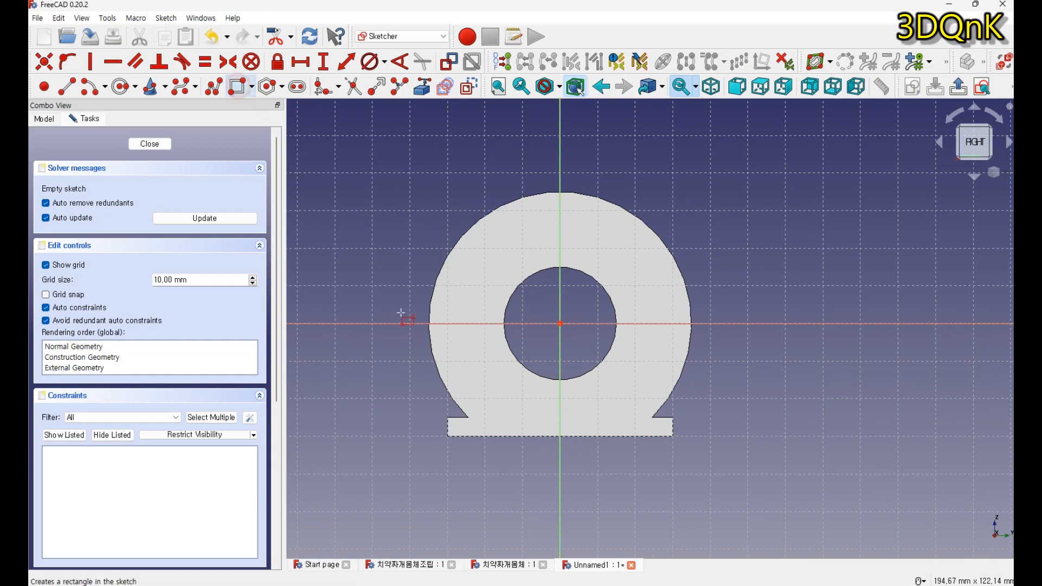
{"action": "left_click", "coordinate": [503, 397]}
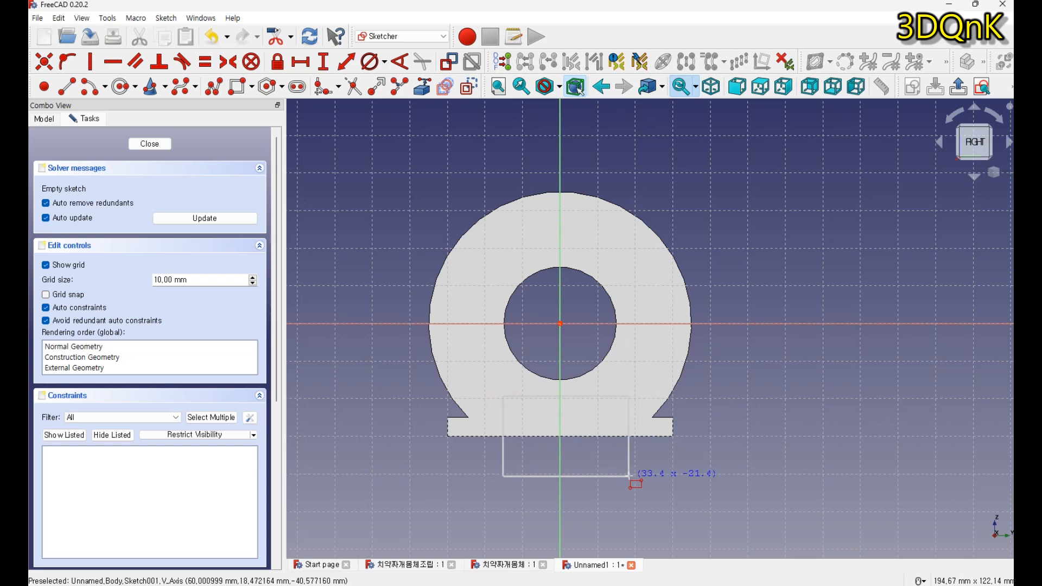
{"action": "left_click", "coordinate": [629, 475]}
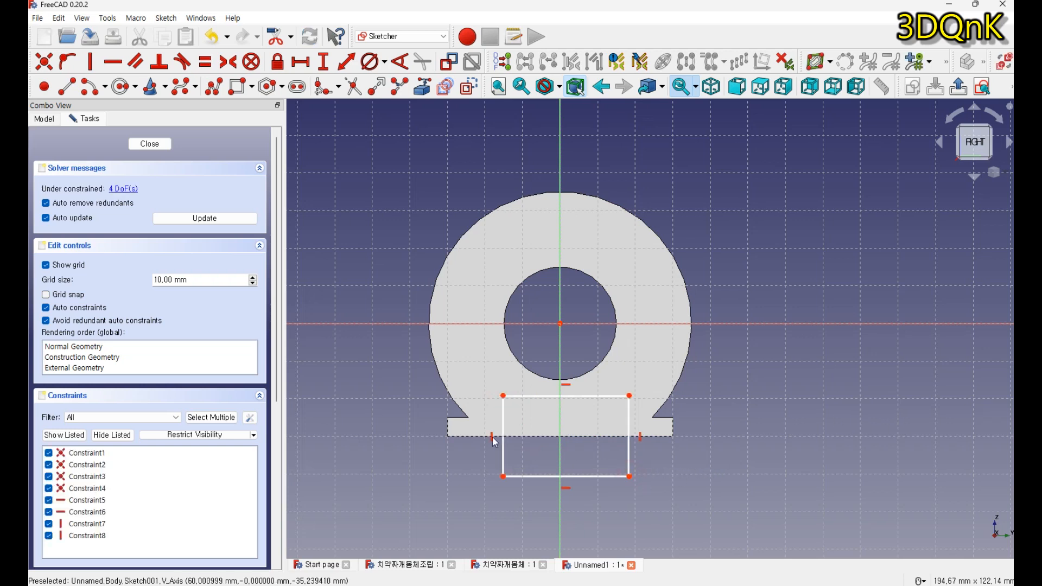
{"action": "scroll", "coordinate": [578, 442], "scroll_direction": "up", "scroll_amount": 2}
{"action": "scroll", "coordinate": [541, 448], "scroll_direction": "up", "scroll_amount": 1}
{"action": "mouse_move", "coordinate": [552, 451]}
{"action": "middle_mouse_down"}
{"action": "mouse_move", "coordinate": [602, 428]}
{"action": "mouse_move", "coordinate": [601, 454]}
{"action": "mouse_move", "coordinate": [580, 452]}
{"action": "middle_mouse_up"}
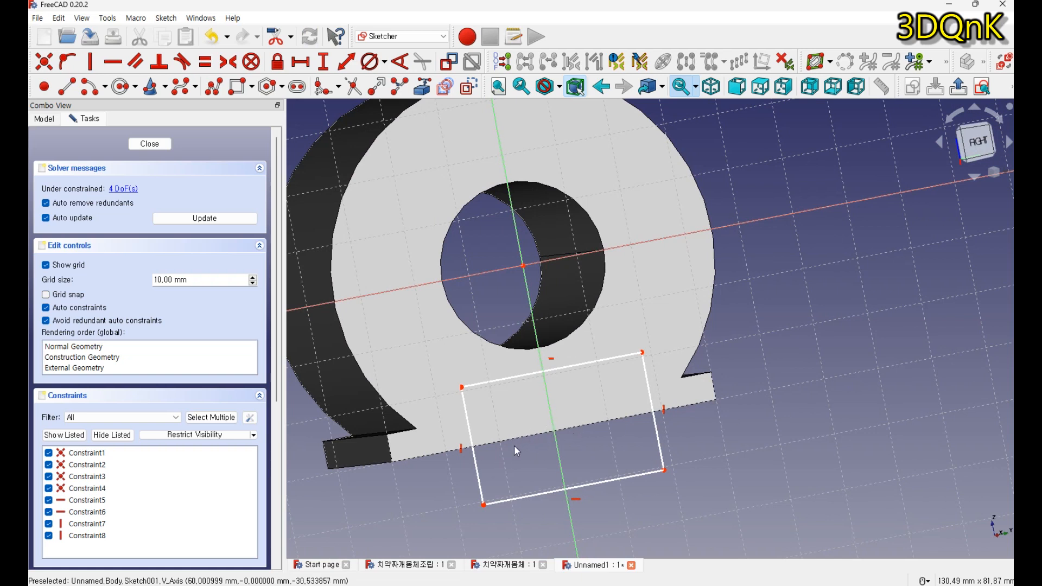
{"action": "scroll", "coordinate": [513, 445], "scroll_direction": "down", "scroll_amount": 2}
{"action": "middle_click_drag", "start_coordinate": [508, 454], "coordinate": [479, 470]}
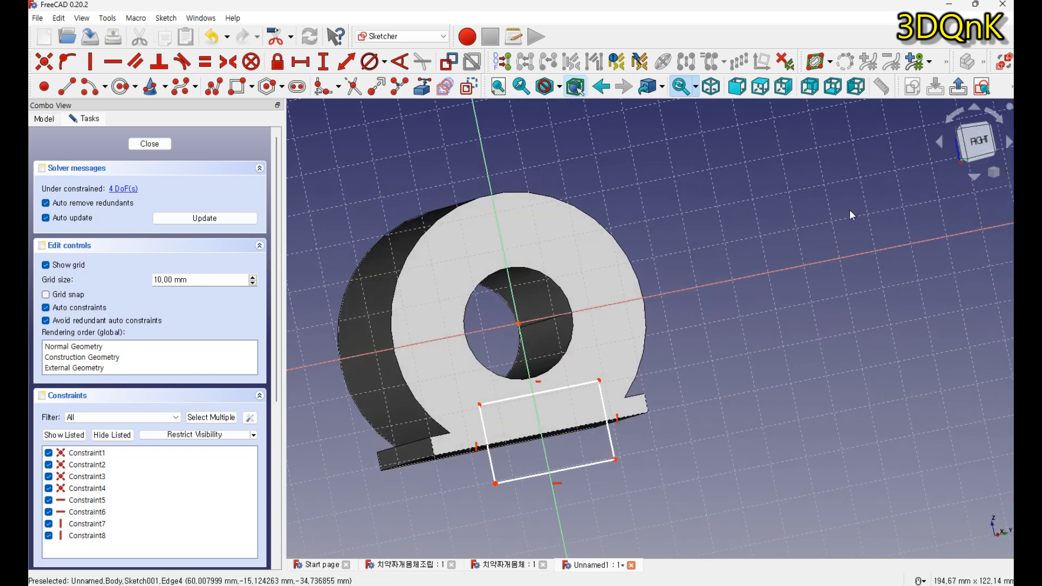
{"action": "left_click", "coordinate": [977, 146]}
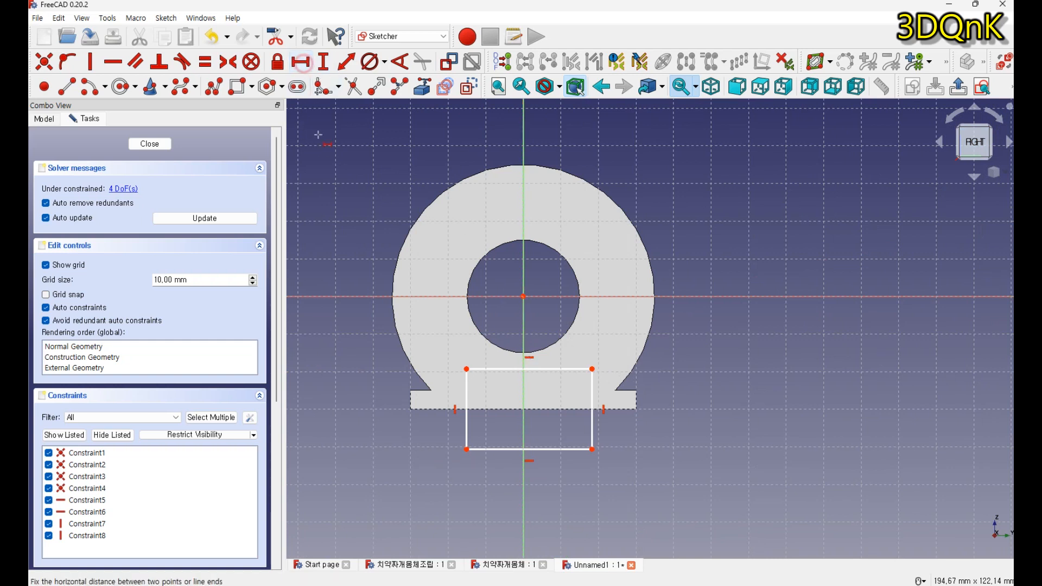
Step: Constrain the horizontal length of the new rectangle's lower edge to 30 mm
{"action": "left_click", "coordinate": [300, 61]}
{"action": "left_click", "coordinate": [490, 451]}
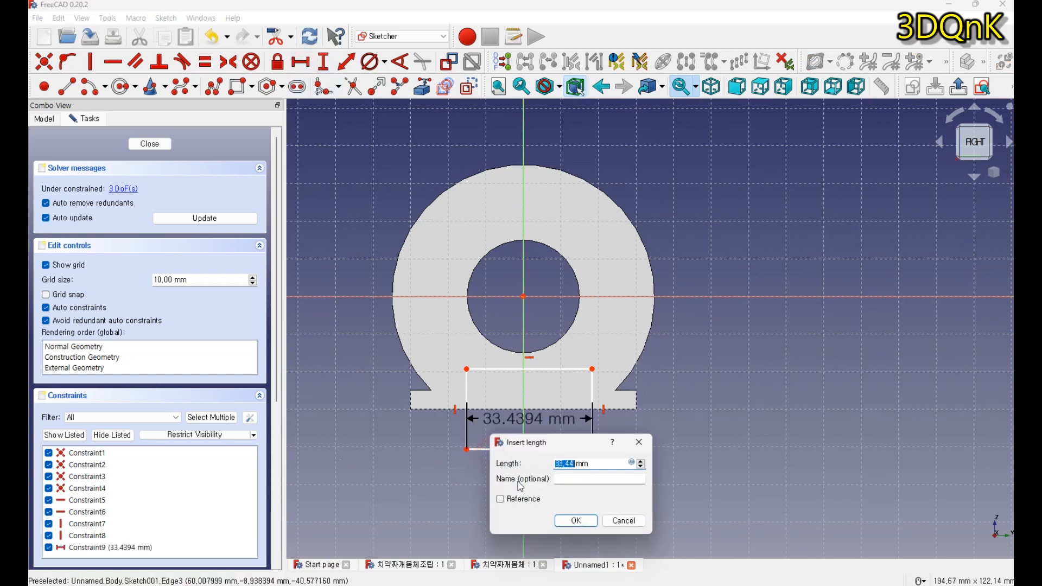
{"action": "type", "text": "30"}
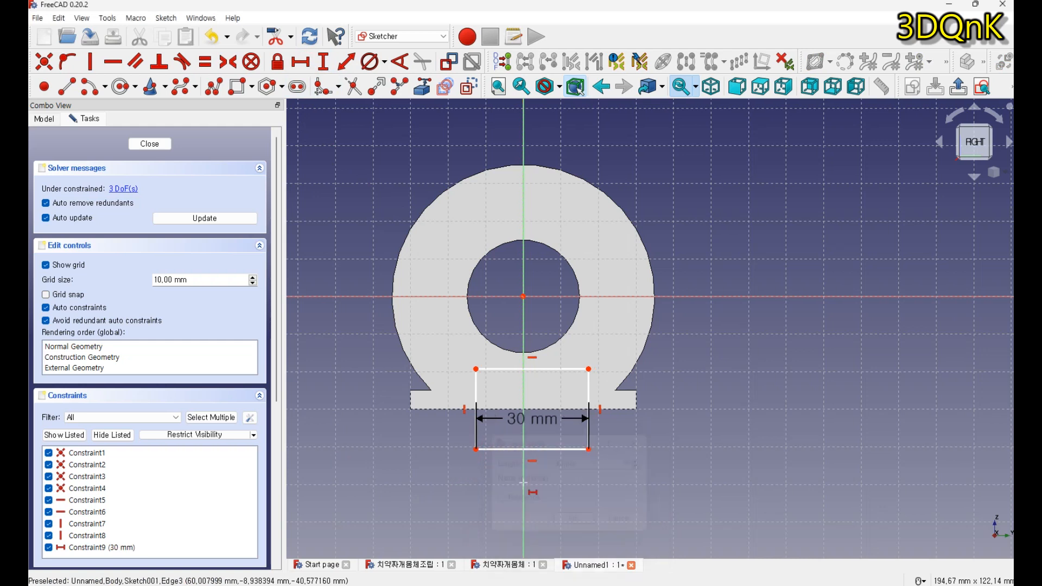
{"action": "key", "text": "Return"}
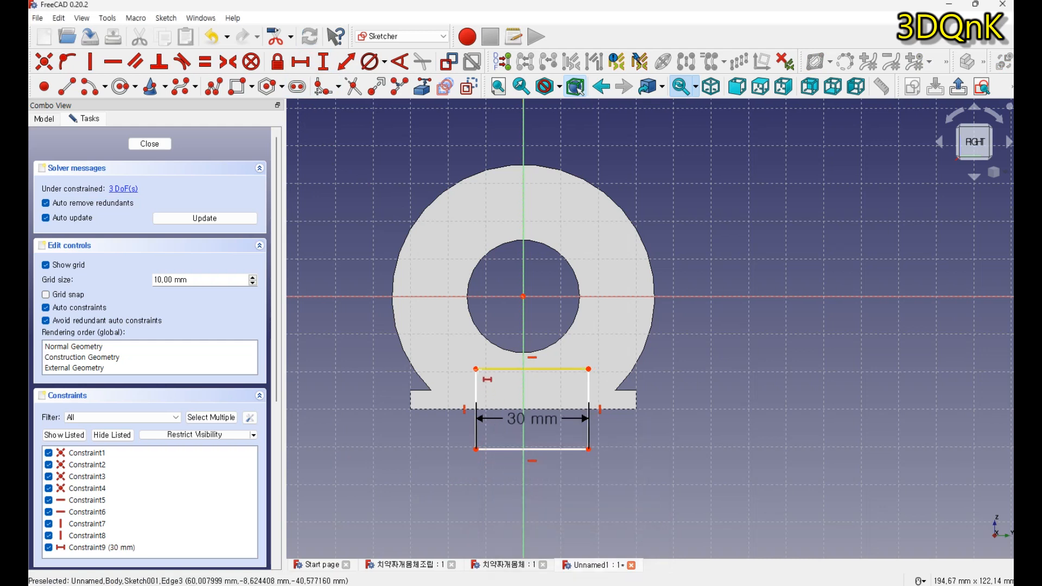
Step: Constrain the rectangle's upper-left corner 15 mm horizontally from the origin and reposition both horizontal dimensions below the rectangle
{"action": "left_click", "coordinate": [476, 369]}
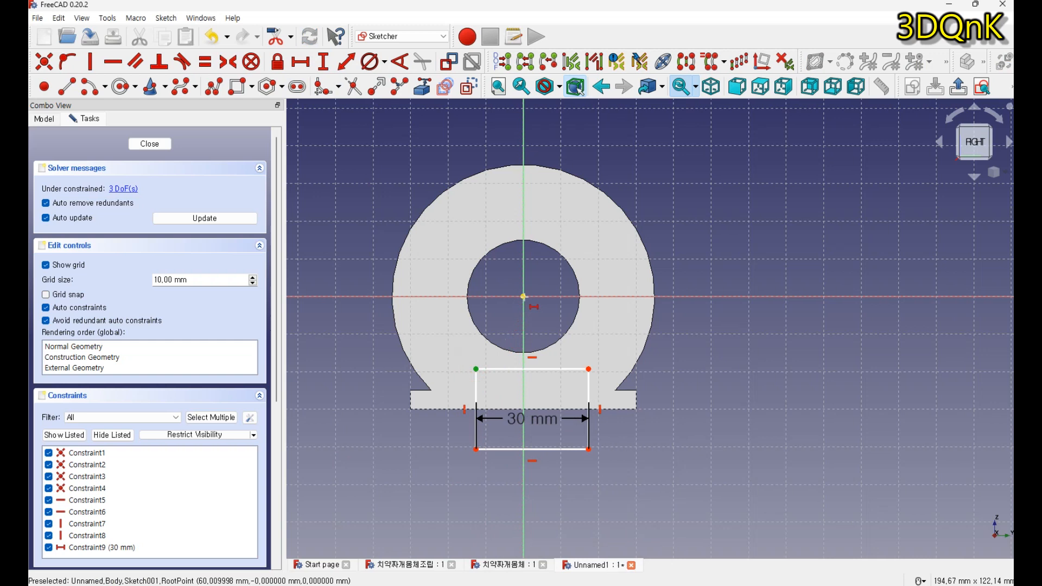
{"action": "left_click", "coordinate": [522, 299]}
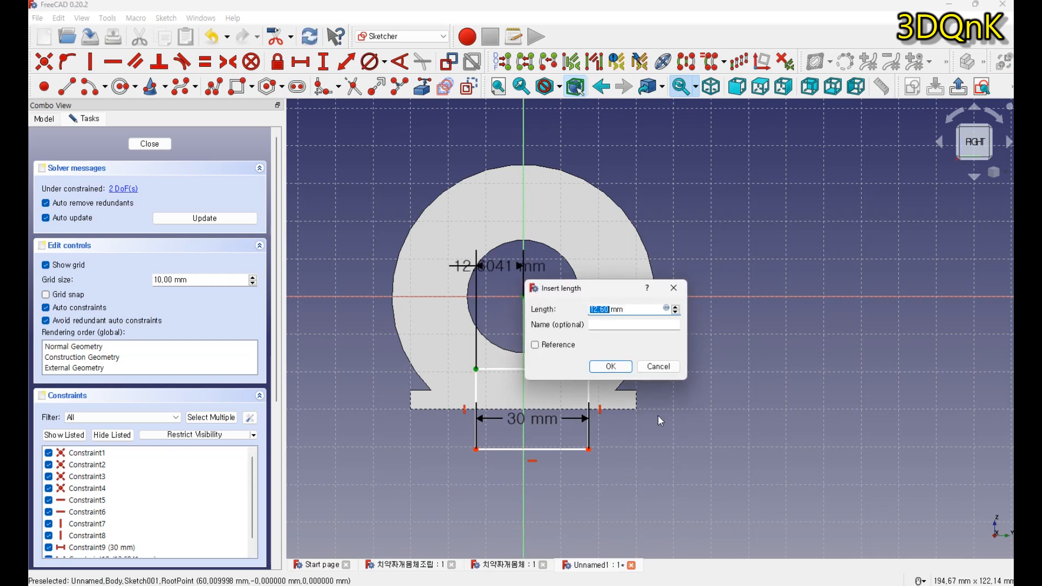
{"action": "type", "text": "5"}
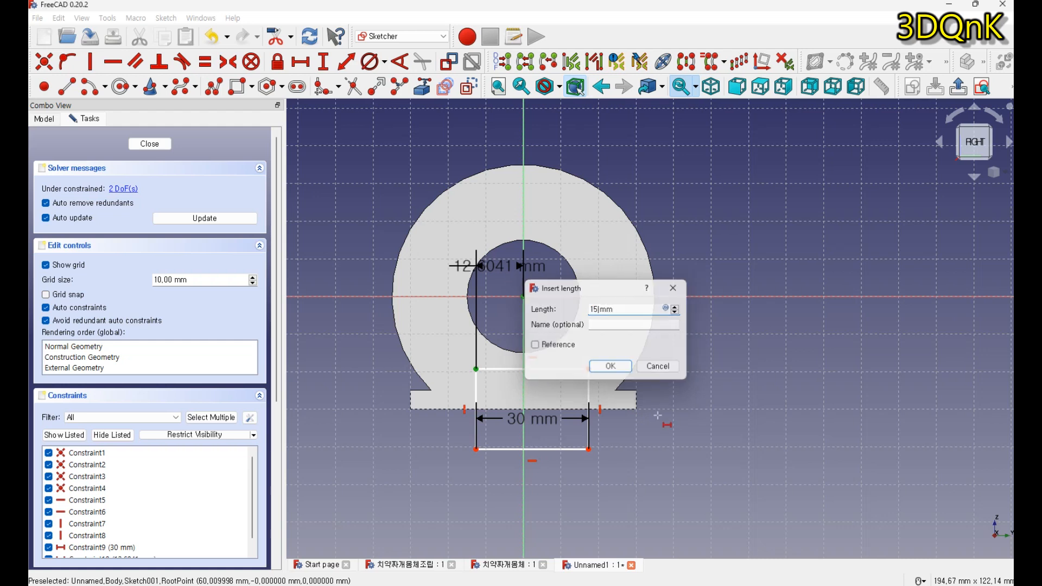
{"action": "key", "text": "Return"}
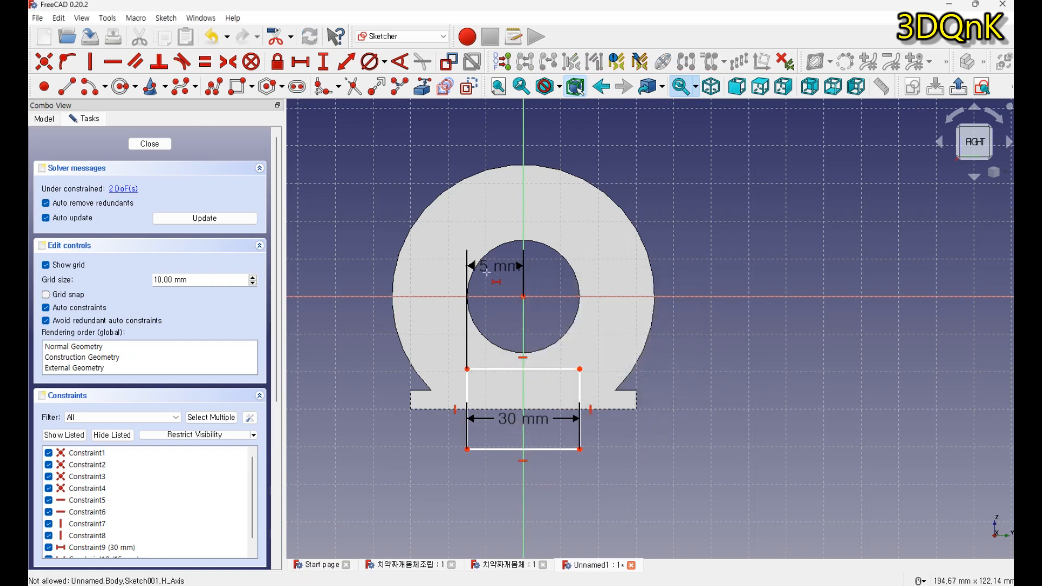
{"action": "left_click_drag", "start_coordinate": [491, 269], "coordinate": [481, 510]}
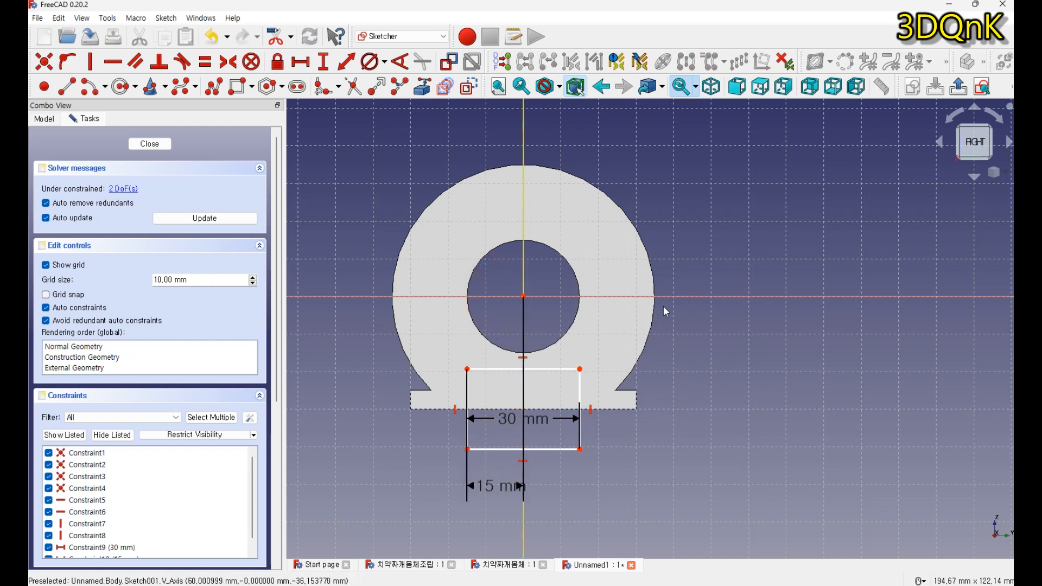
{"action": "left_click_drag", "start_coordinate": [532, 422], "coordinate": [559, 515]}
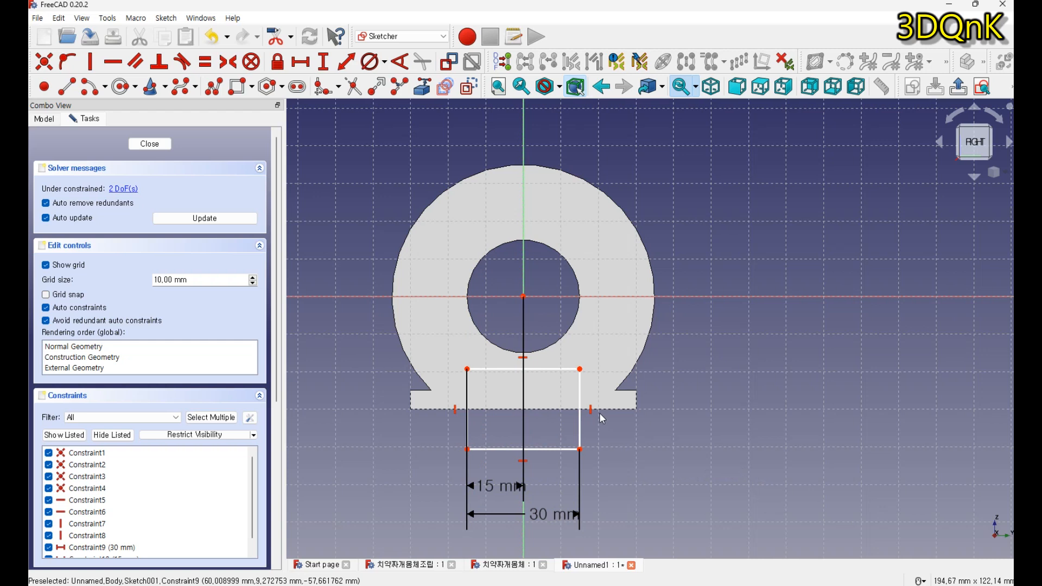
Step: Constrain the vertical distance between the origin and the rectangle's upper-right corner to 20 mm
{"action": "left_click", "coordinate": [323, 62]}
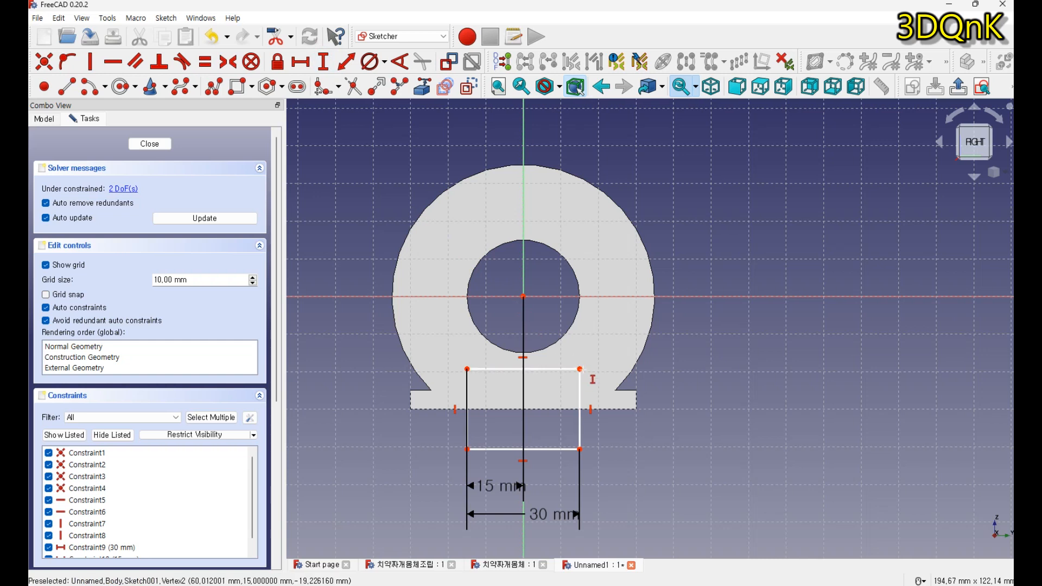
{"action": "left_click", "coordinate": [536, 307]}
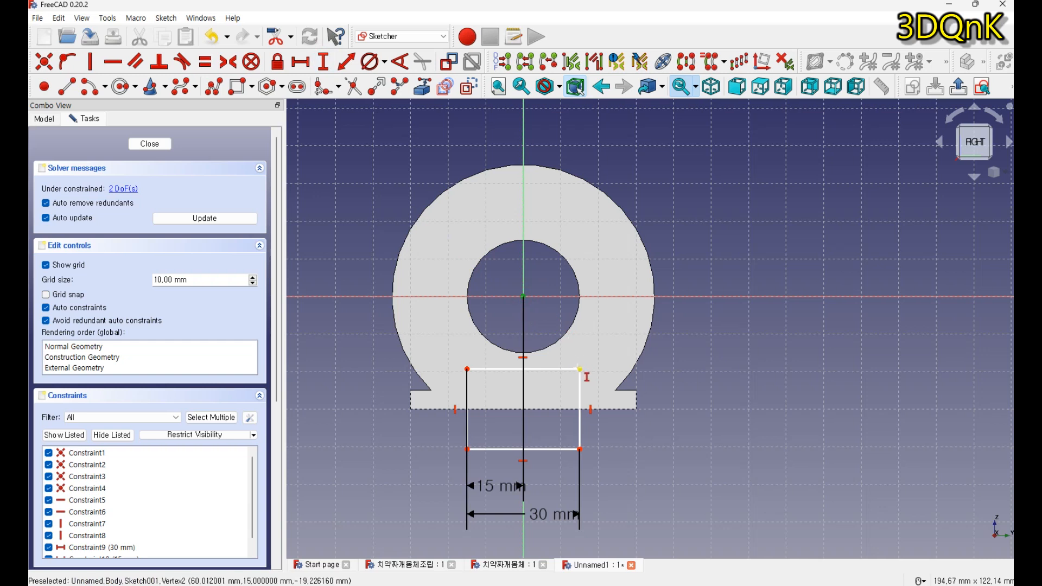
{"action": "left_click", "coordinate": [579, 369]}
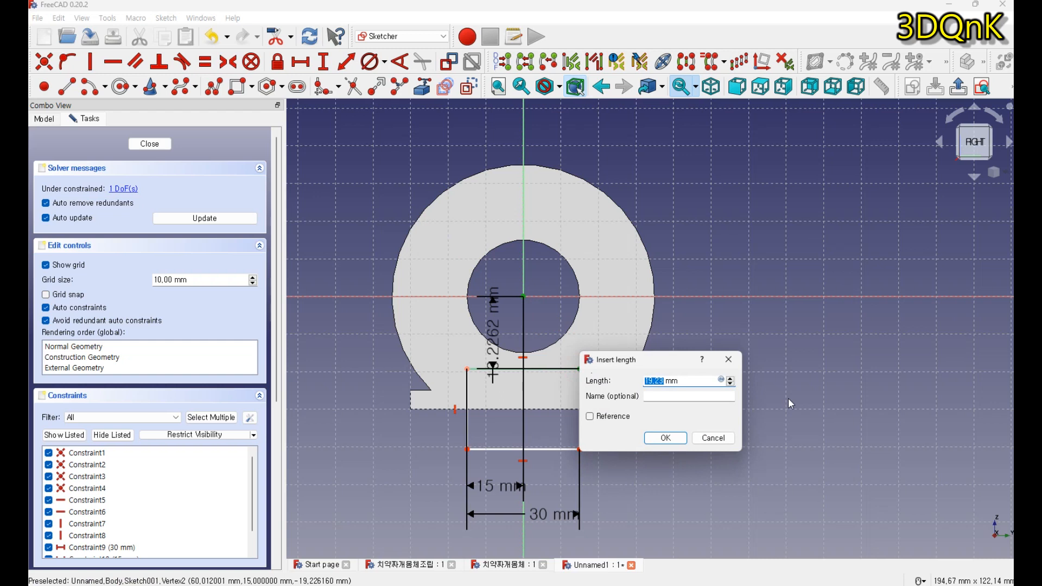
{"action": "type", "text": "20"}
{"action": "key", "text": "Return"}
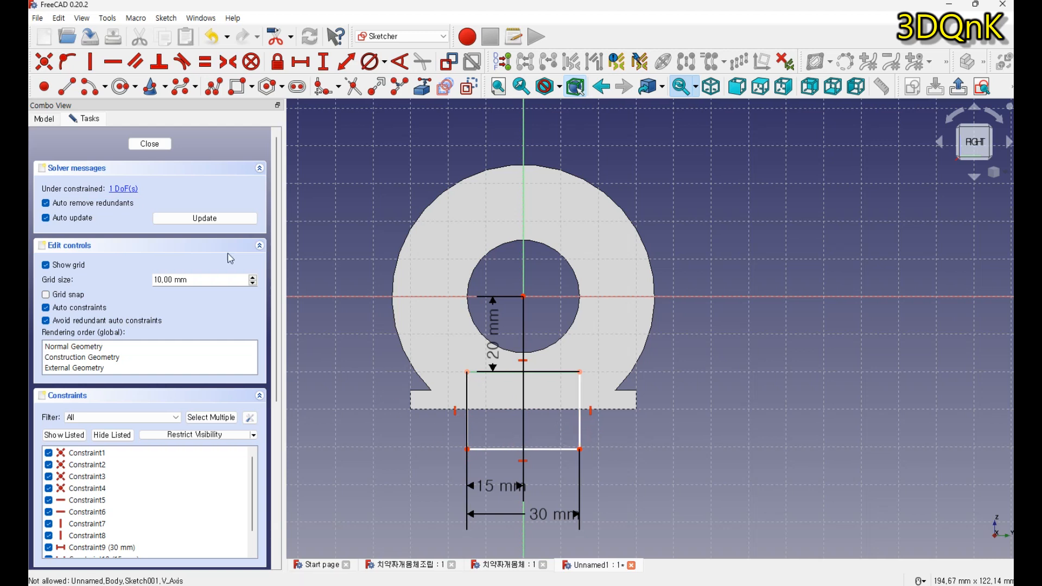
Step: Close the rectangle sketch and pocket it through the whole body using the Through all type
{"action": "left_click", "coordinate": [154, 144]}
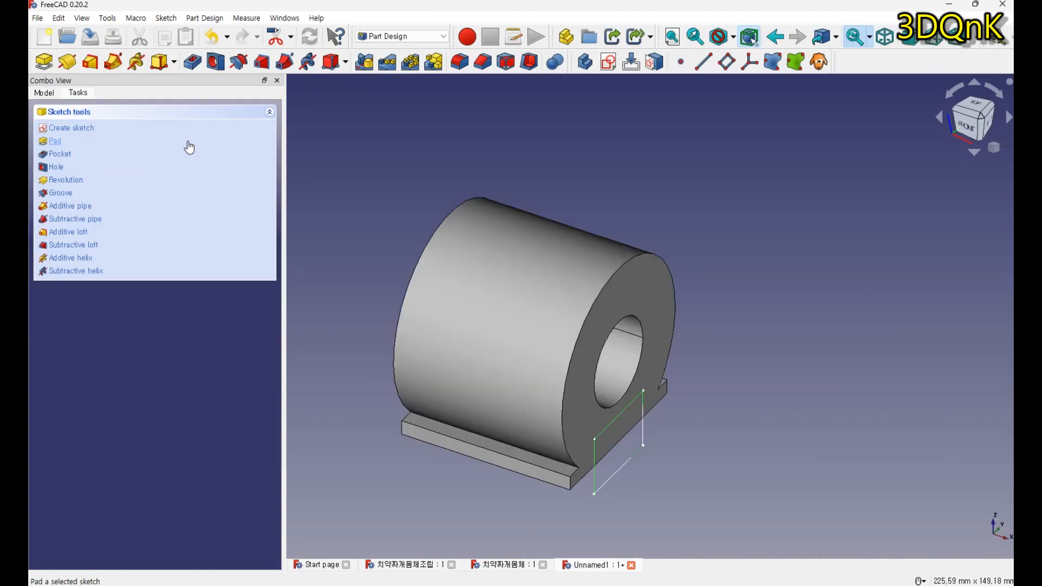
{"action": "left_click", "coordinate": [197, 66]}
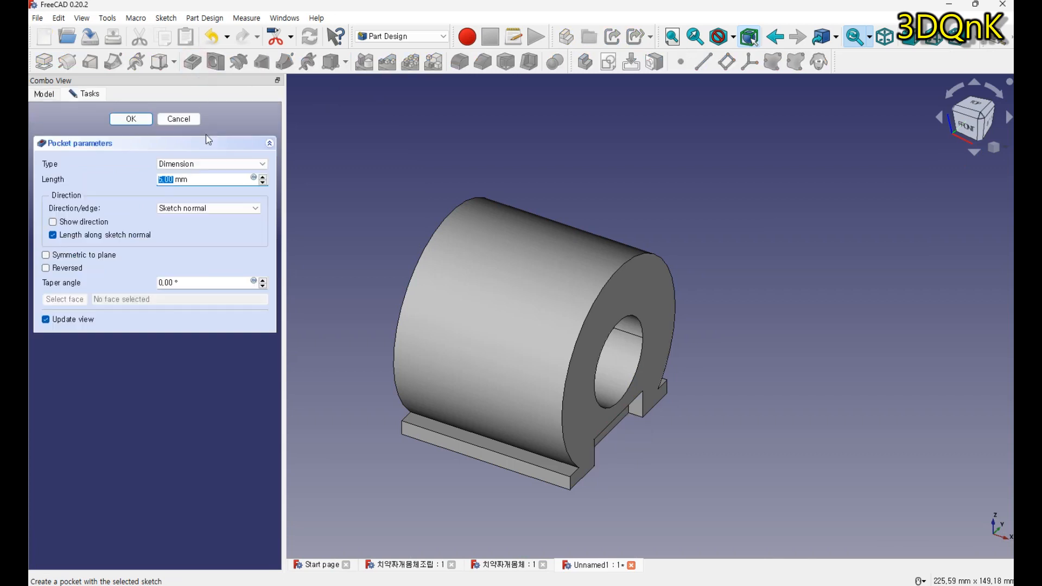
{"action": "left_click", "coordinate": [212, 163]}
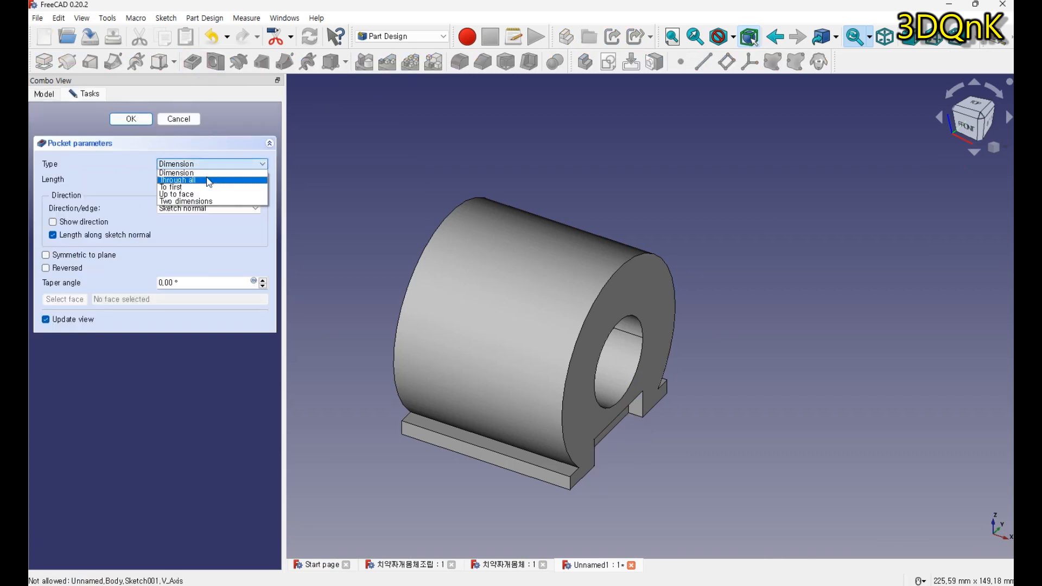
{"action": "left_click", "coordinate": [209, 180]}
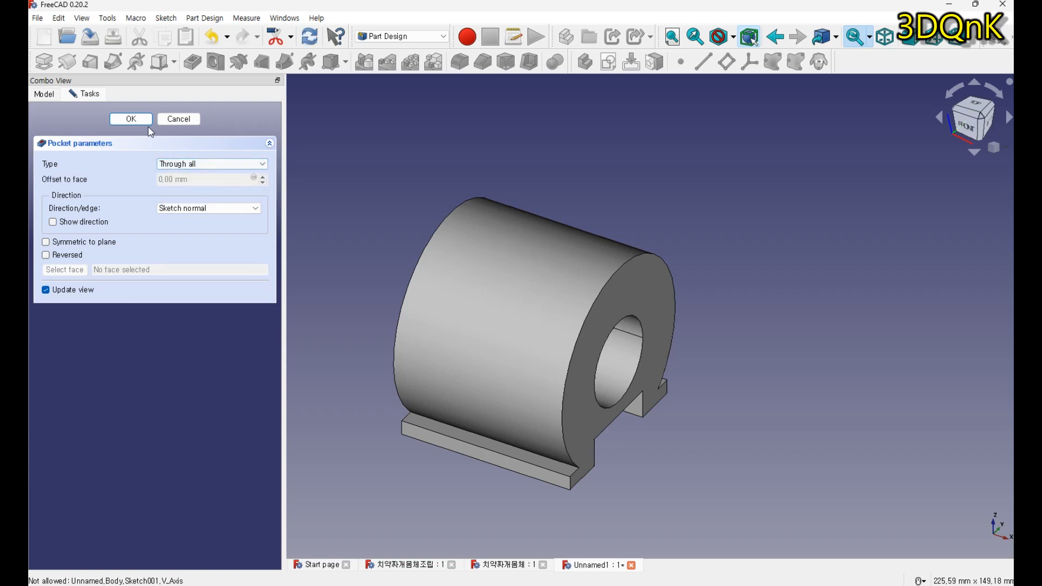
{"action": "left_click", "coordinate": [133, 119]}
Step: Examine the slot along the underside of the base and compare it with the slot in the finished 치약짜개몸체 model
{"action": "mouse_move", "coordinate": [470, 406]}
{"action": "middle_mouse_down"}
{"action": "mouse_move", "coordinate": [451, 354]}
{"action": "mouse_move", "coordinate": [472, 405]}
{"action": "middle_mouse_up"}
{"action": "scroll", "coordinate": [472, 407], "scroll_direction": "down", "scroll_amount": 3}
{"action": "scroll", "coordinate": [478, 434], "scroll_direction": "up", "scroll_amount": 5}
{"action": "middle_click_drag", "start_coordinate": [484, 480], "coordinate": [353, 405]}
{"action": "key", "text": "3"}
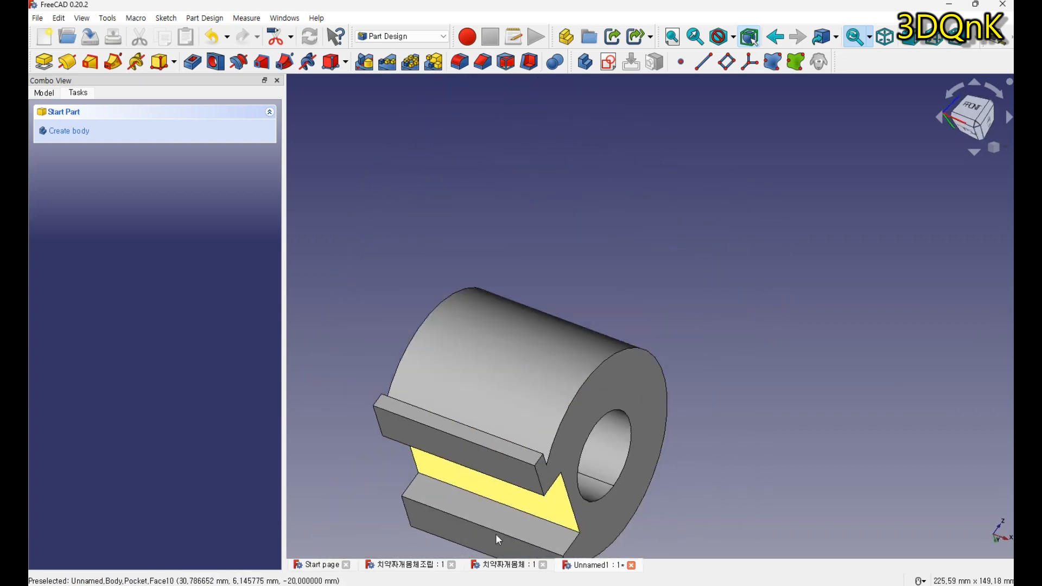
{"action": "scroll", "coordinate": [536, 434], "scroll_direction": "up", "scroll_amount": 2}
{"action": "middle_click_drag", "start_coordinate": [532, 426], "coordinate": [531, 483]}
{"action": "scroll", "coordinate": [535, 477], "scroll_direction": "down", "scroll_amount": 3}
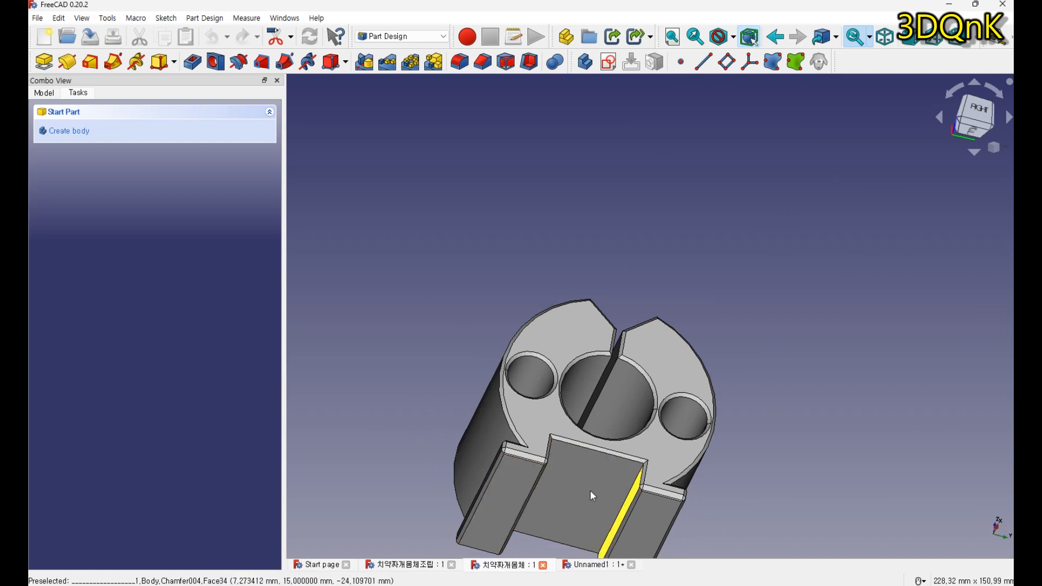
{"action": "scroll", "coordinate": [575, 510], "scroll_direction": "down", "scroll_amount": 2}
{"action": "scroll", "coordinate": [574, 508], "scroll_direction": "up", "scroll_amount": 3}
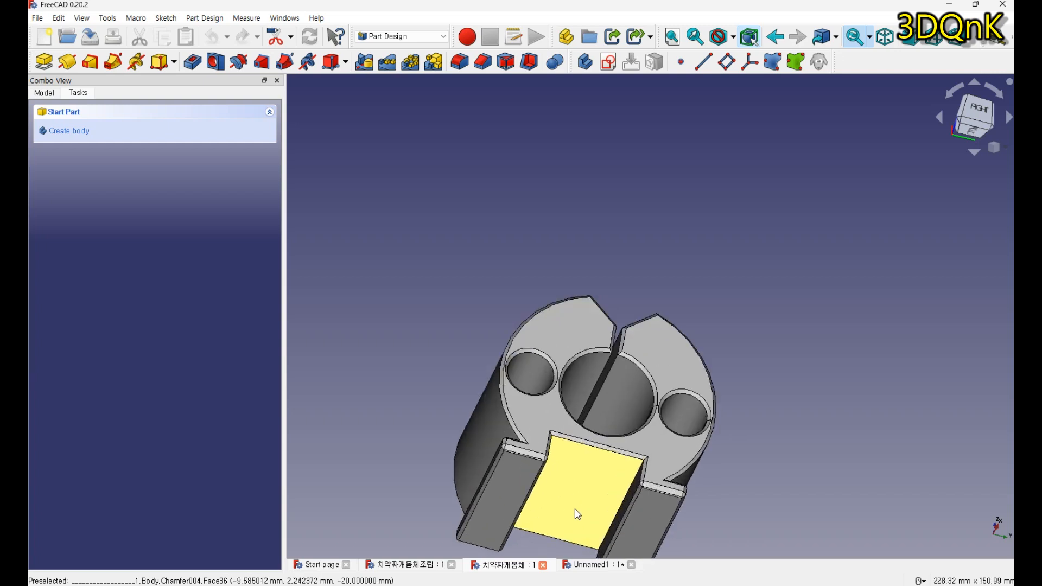
{"action": "middle_click_drag", "start_coordinate": [571, 491], "coordinate": [604, 526]}
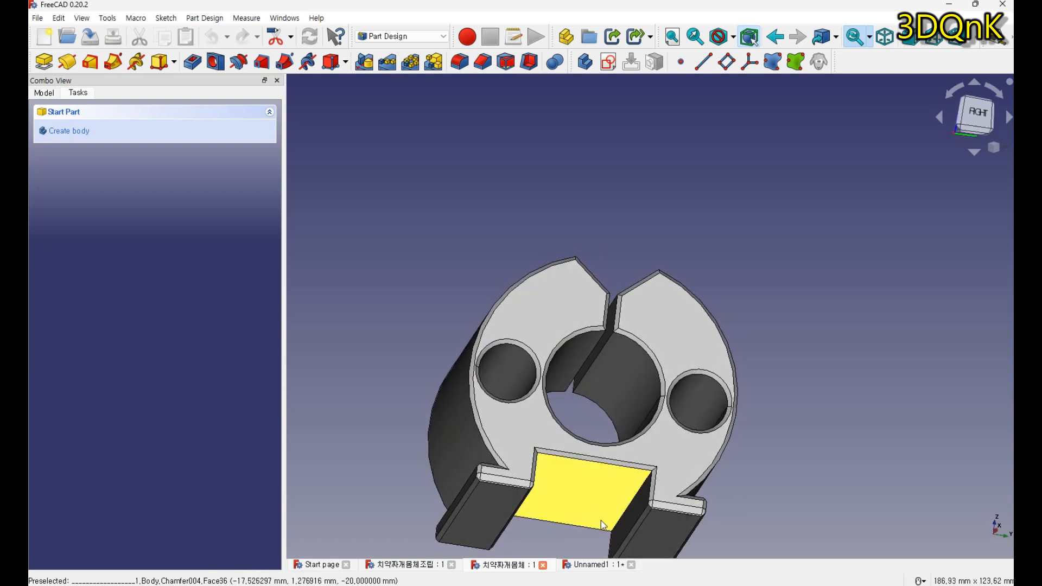
{"action": "scroll", "coordinate": [570, 493], "scroll_direction": "down", "scroll_amount": 3}
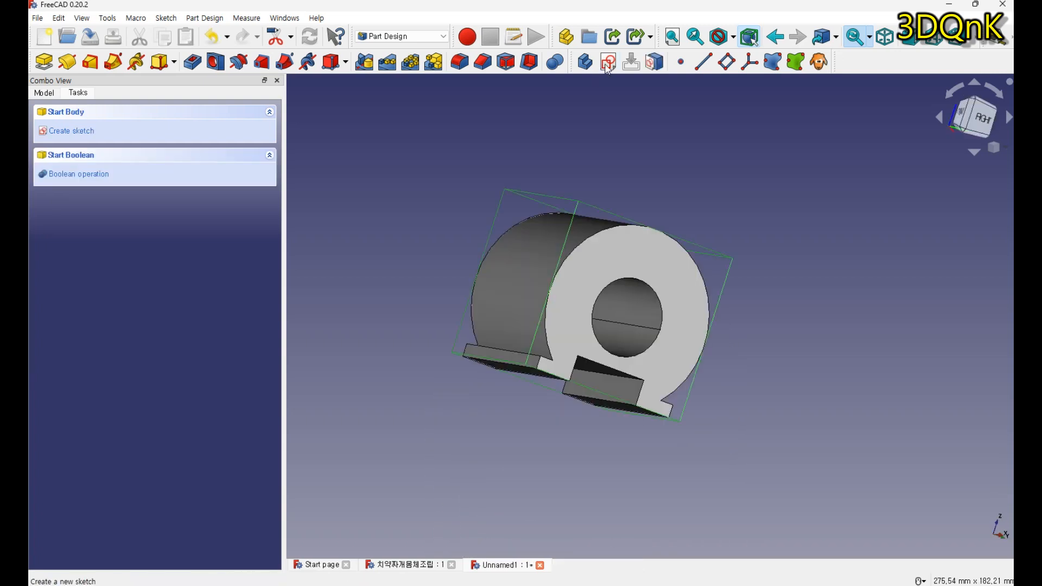
Step: Create a sketch on the slotted front end face and draw a circle about 14.6 mm in diameter on the horizontal axis, right of the central hole
{"action": "left_click", "coordinate": [639, 248]}
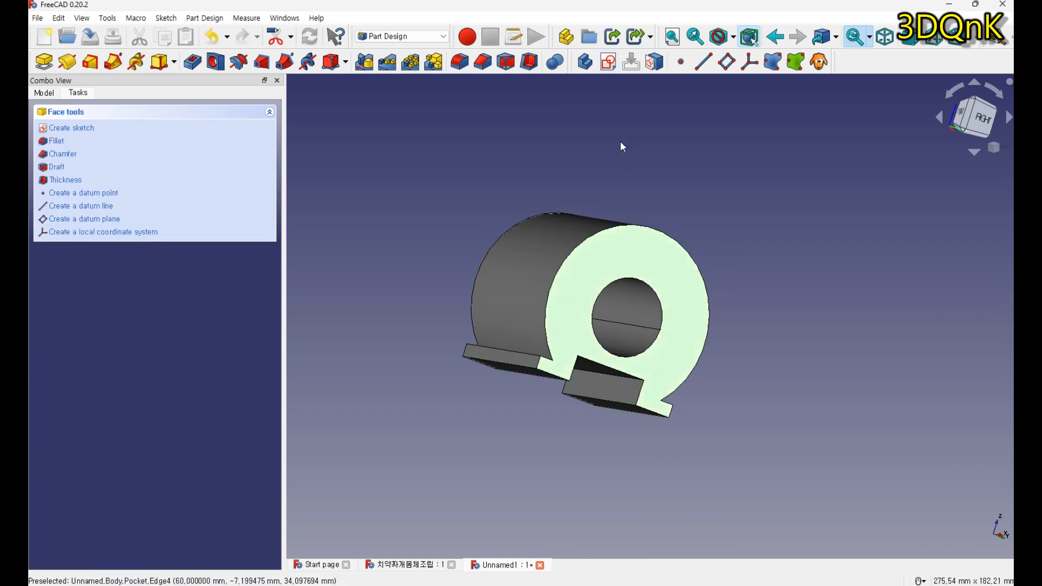
{"action": "left_click", "coordinate": [607, 67]}
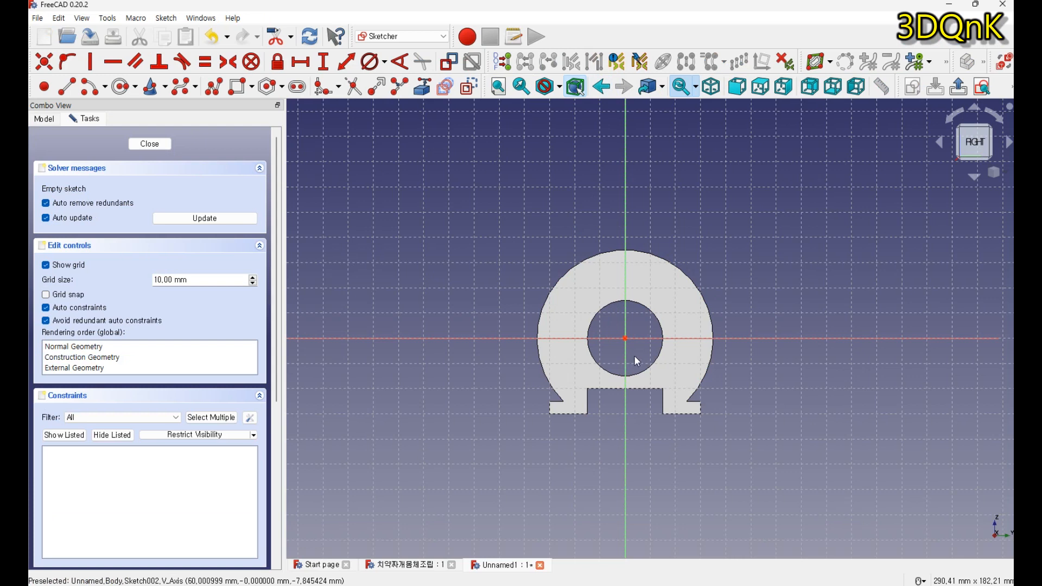
{"action": "scroll", "coordinate": [659, 329], "scroll_direction": "up", "scroll_amount": 3}
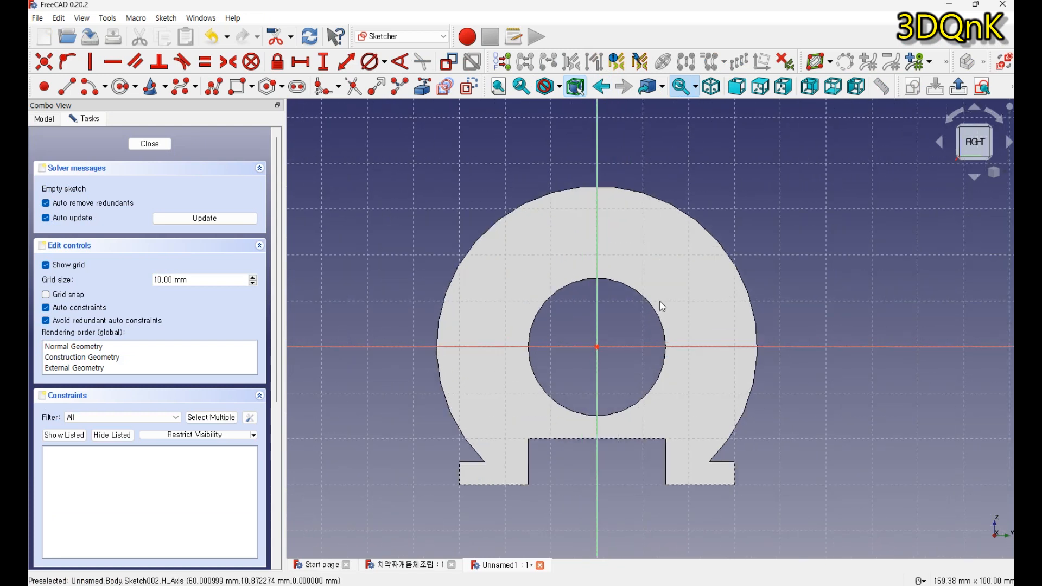
{"action": "left_click", "coordinate": [373, 65]}
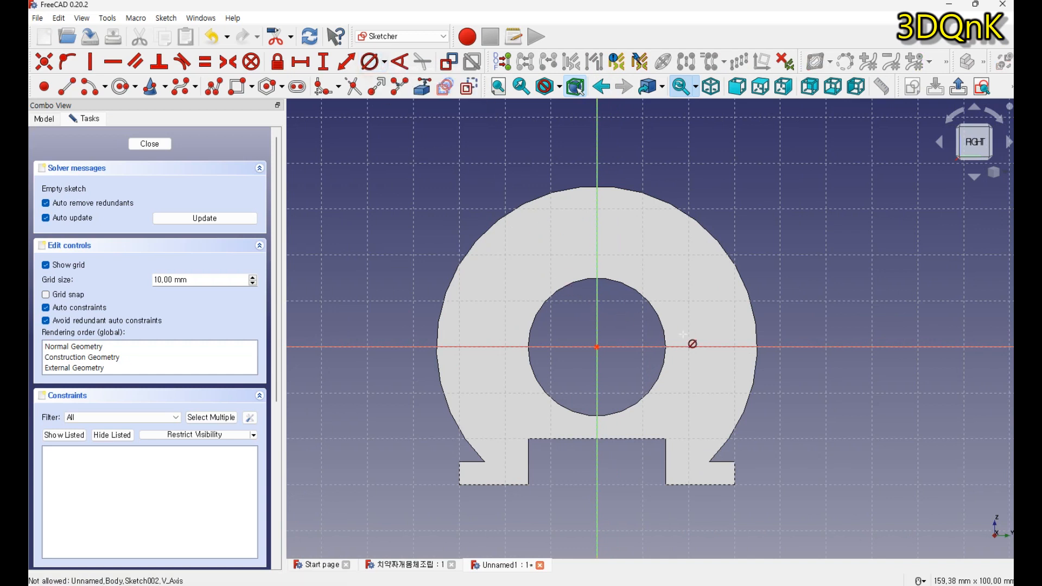
{"action": "scroll", "coordinate": [702, 341], "scroll_direction": "up", "scroll_amount": 2}
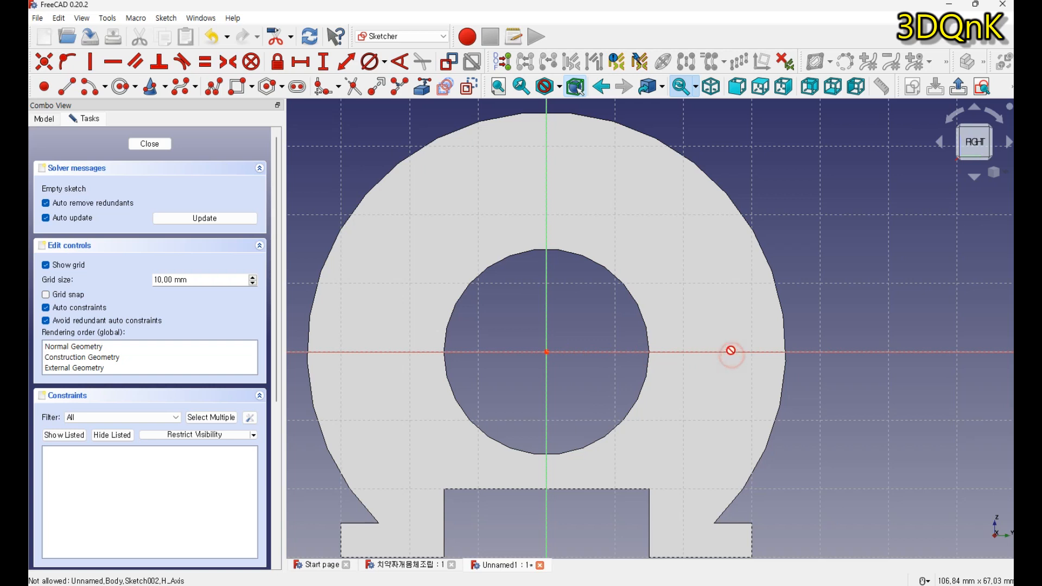
{"action": "left_click", "coordinate": [121, 86]}
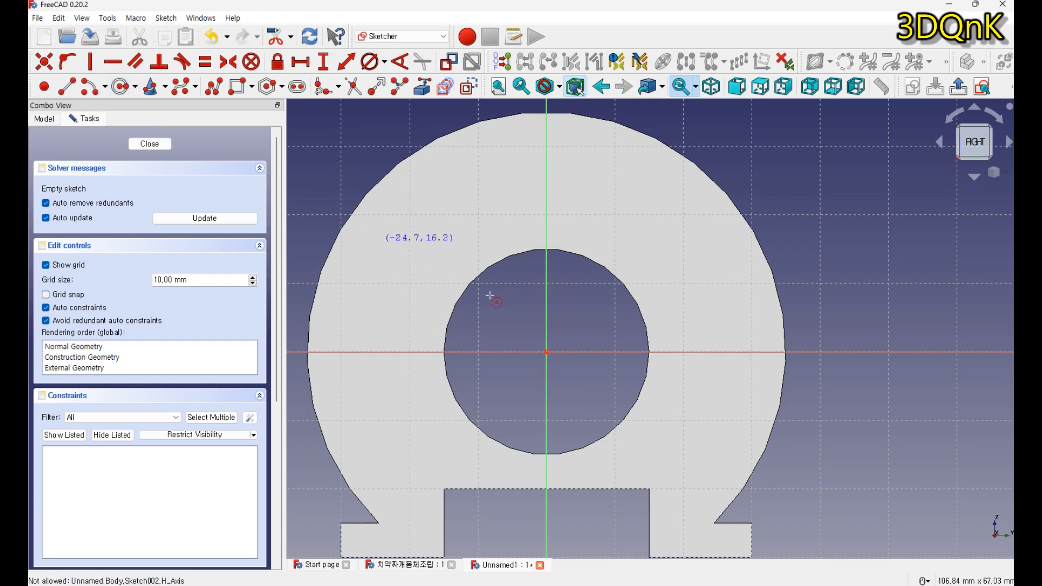
{"action": "left_click", "coordinate": [716, 351]}
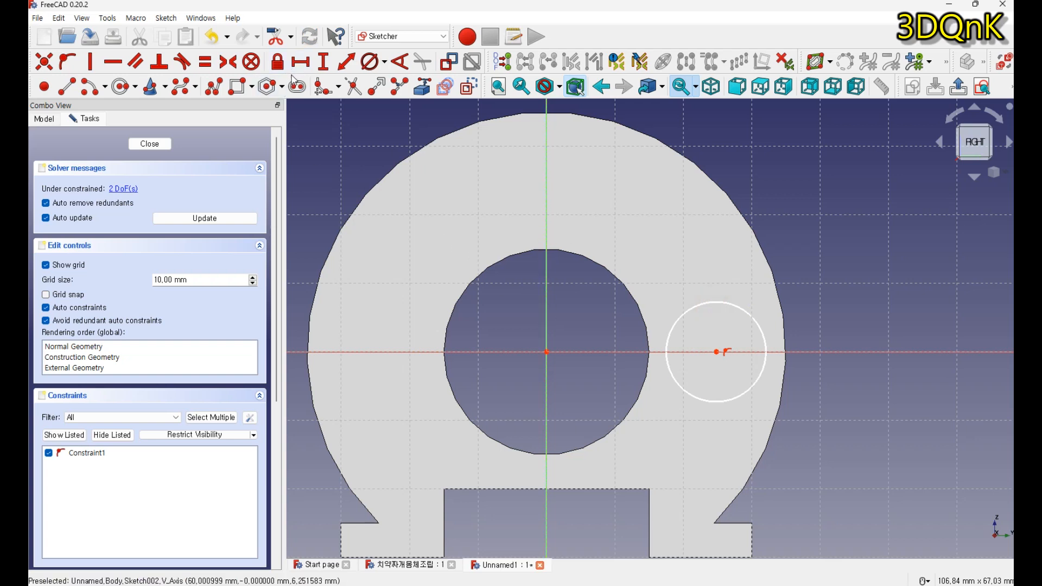
Step: Constrain the diameter of the small circle beside the central hole to 15 mm
{"action": "left_click", "coordinate": [374, 65]}
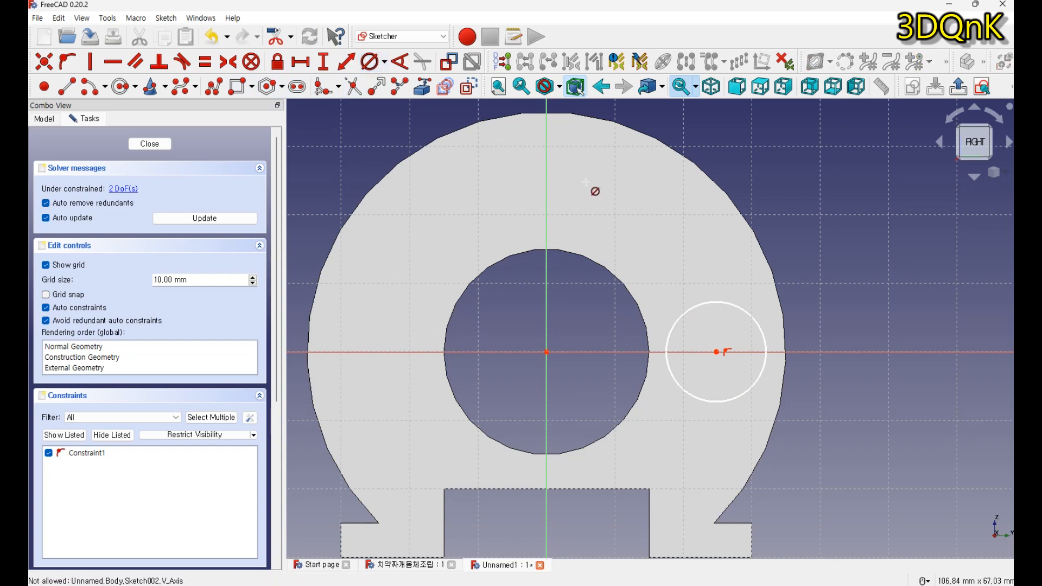
{"action": "left_click", "coordinate": [743, 310]}
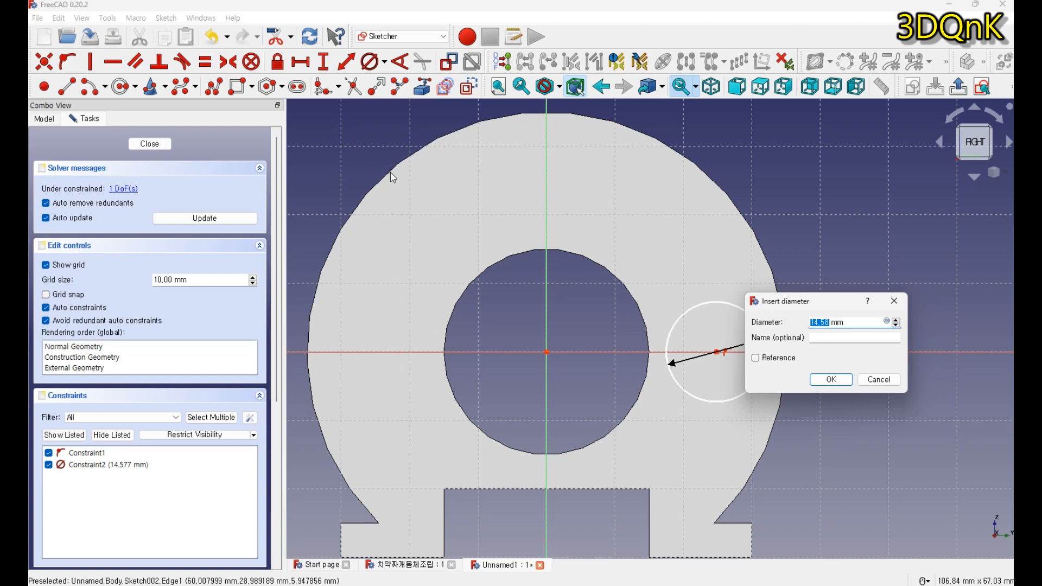
{"action": "left_click_drag", "start_coordinate": [854, 319], "coordinate": [792, 320]}
{"action": "type", "text": "15"}
{"action": "left_click", "coordinate": [829, 380]}
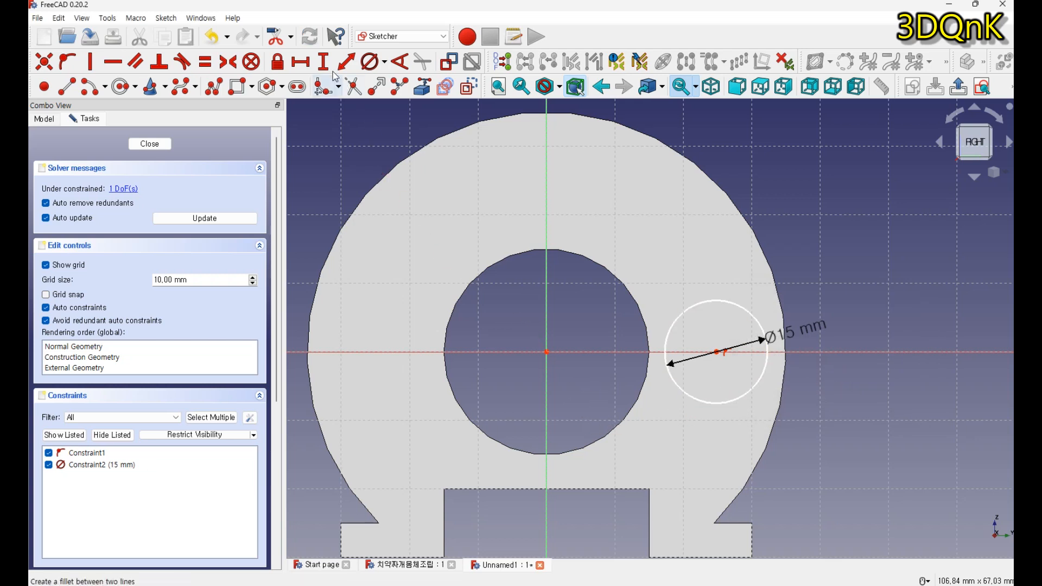
Step: Constrain the horizontal distance from the origin to the small circle's center to 25 mm
{"action": "left_click", "coordinate": [302, 63]}
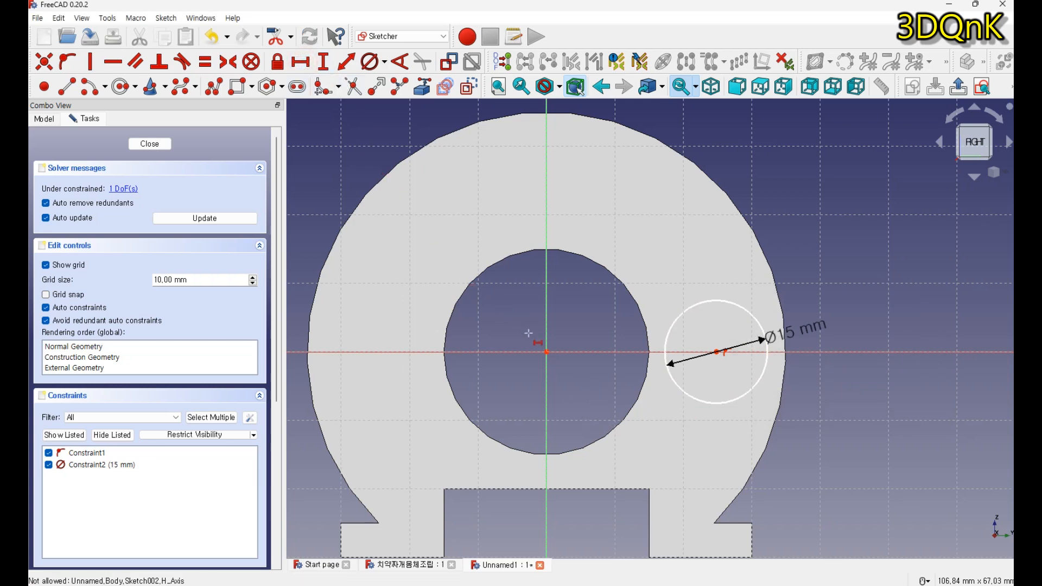
{"action": "left_click", "coordinate": [546, 352]}
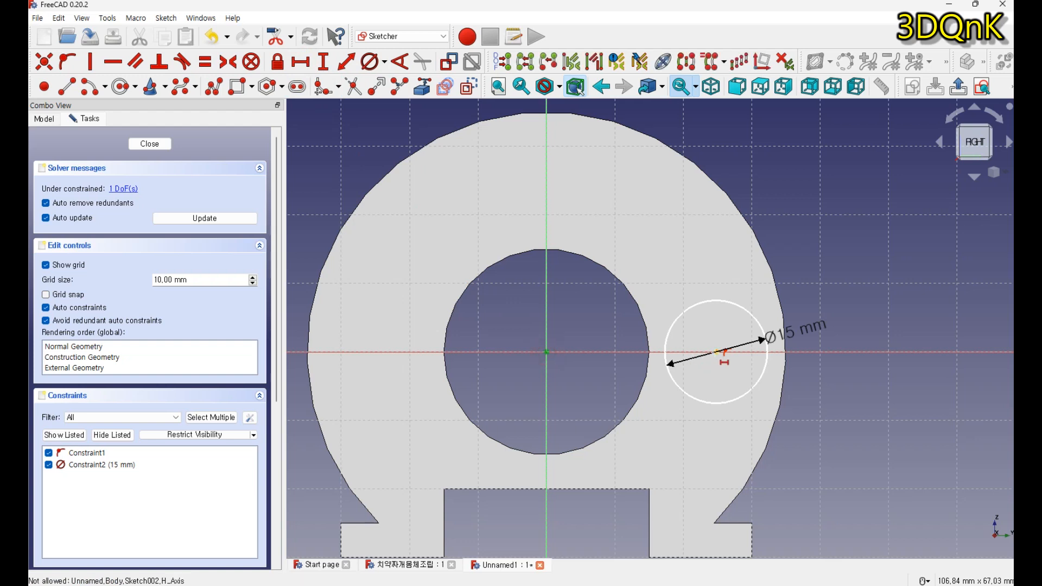
{"action": "left_click", "coordinate": [716, 352]}
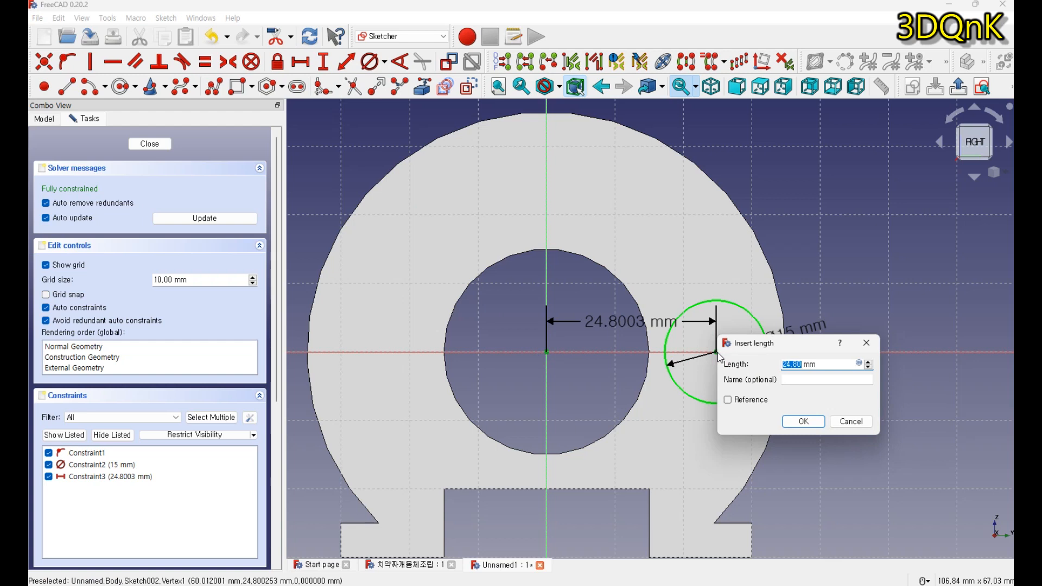
{"action": "type", "text": "2"}
{"action": "left_click", "coordinate": [803, 421]}
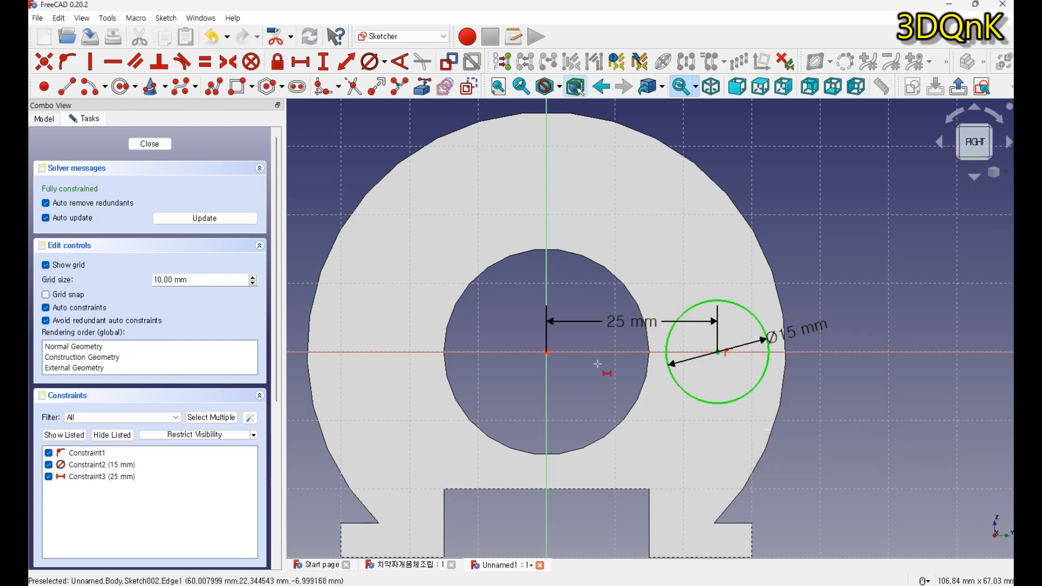
{"action": "middle_click_drag", "start_coordinate": [551, 356], "coordinate": [606, 354]}
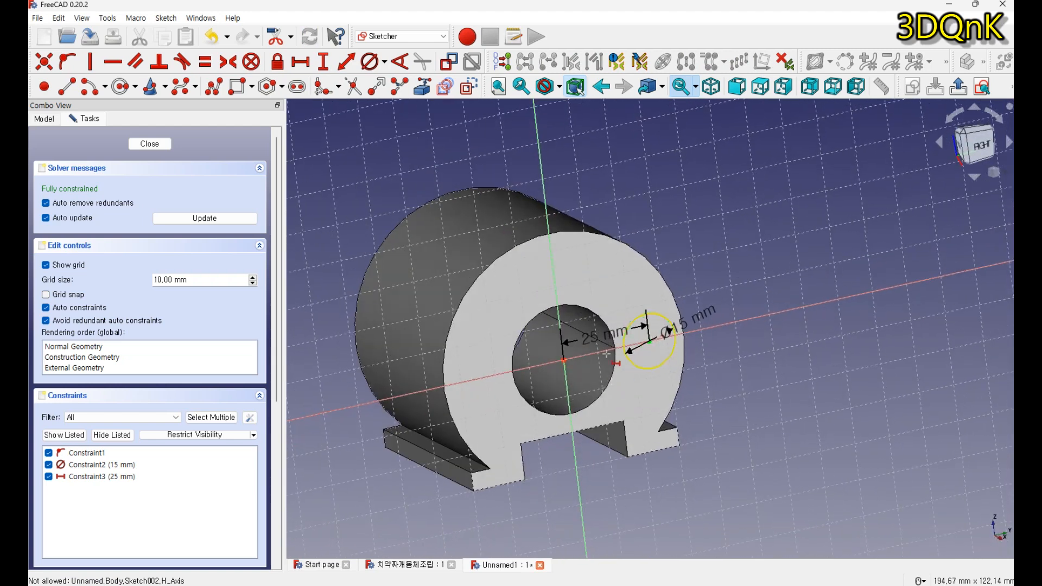
{"action": "scroll", "coordinate": [645, 340], "scroll_direction": "up", "scroll_amount": 2}
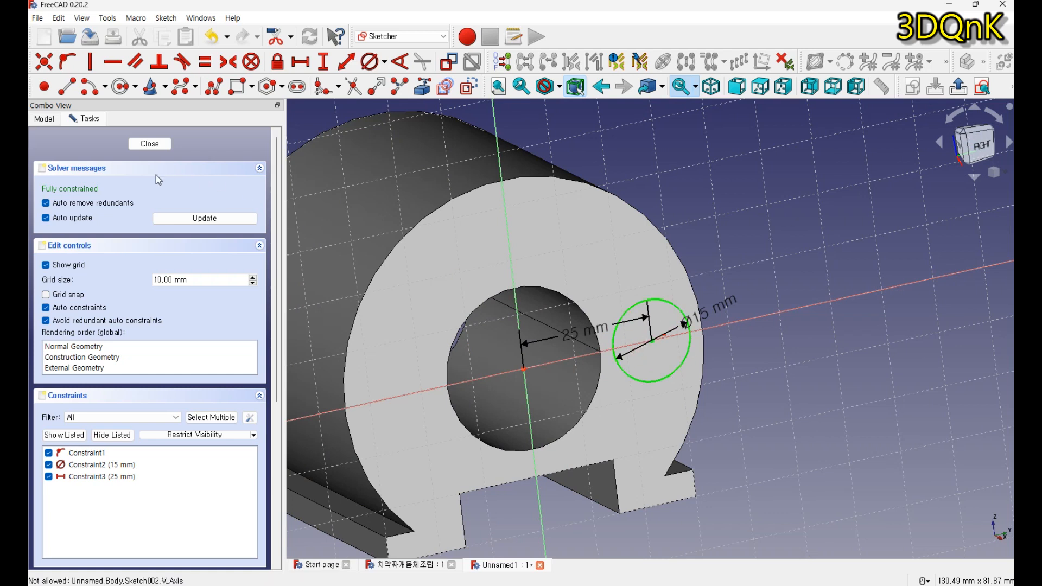
Step: Finish the side-hole sketch and pocket its 15 mm circle through all of the body
{"action": "left_click", "coordinate": [150, 144]}
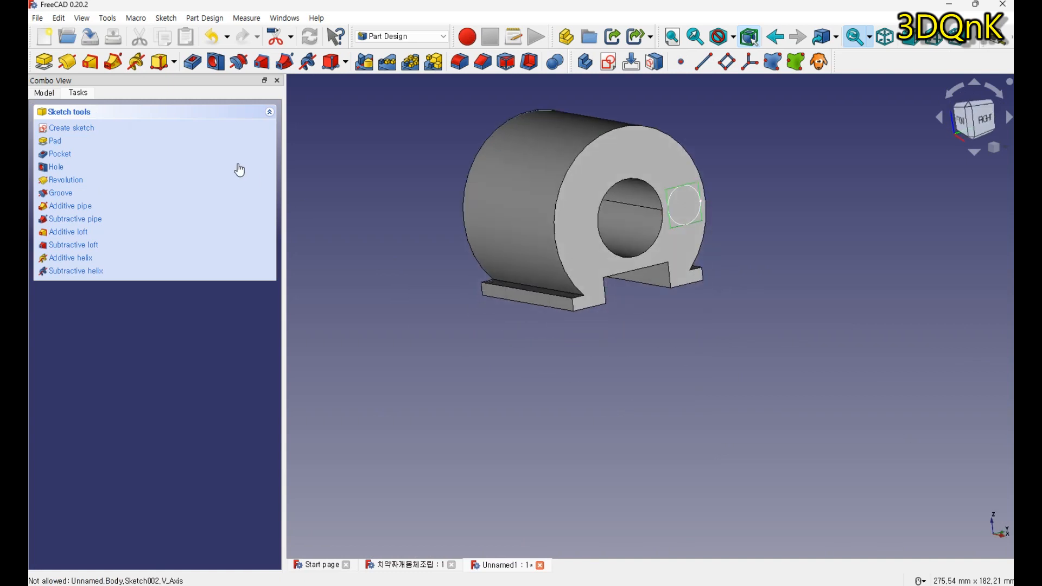
{"action": "left_click", "coordinate": [192, 62]}
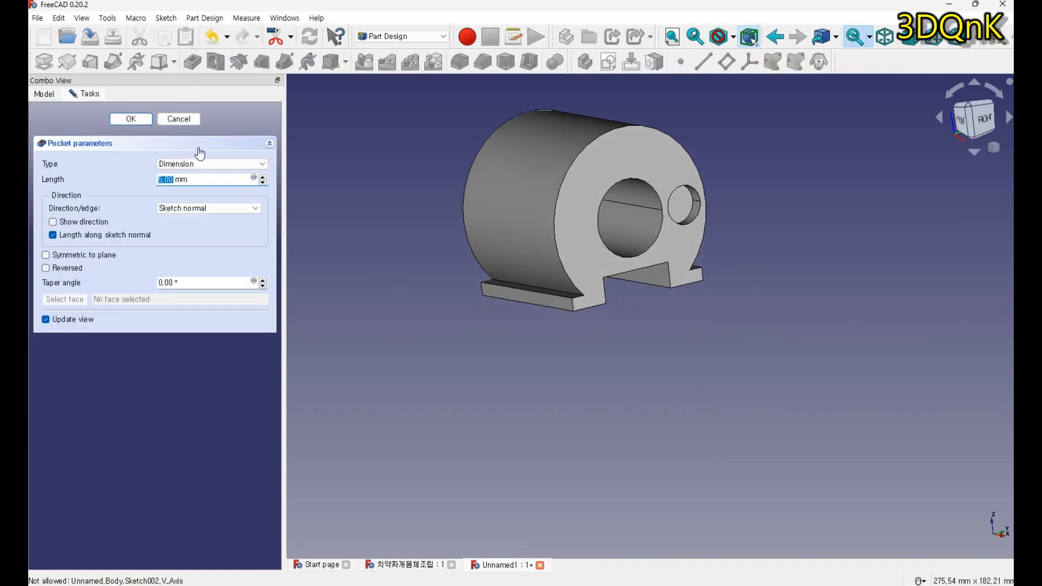
{"action": "left_click", "coordinate": [201, 164]}
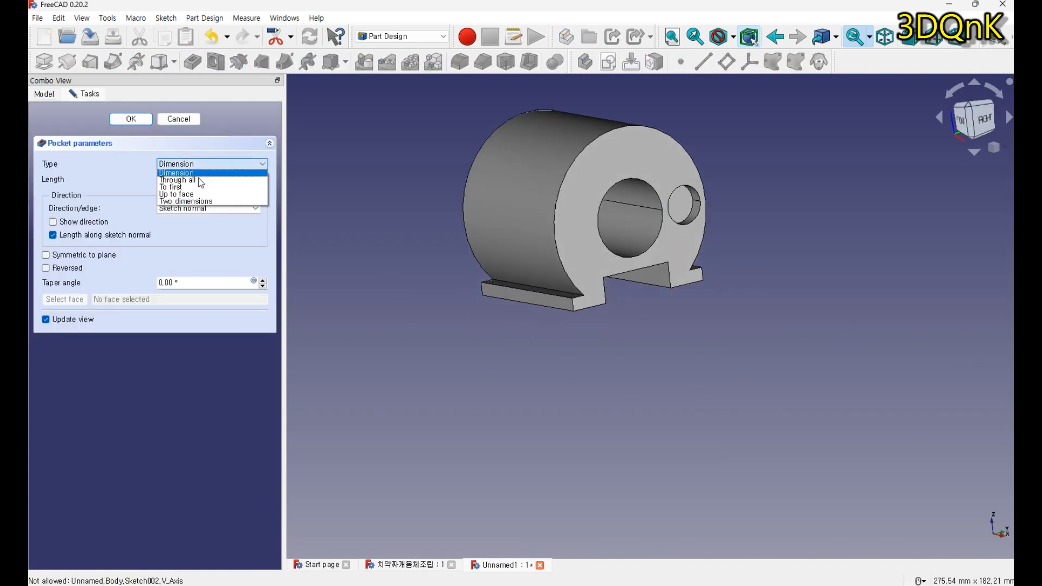
{"action": "left_click", "coordinate": [198, 181]}
{"action": "left_click", "coordinate": [133, 118]}
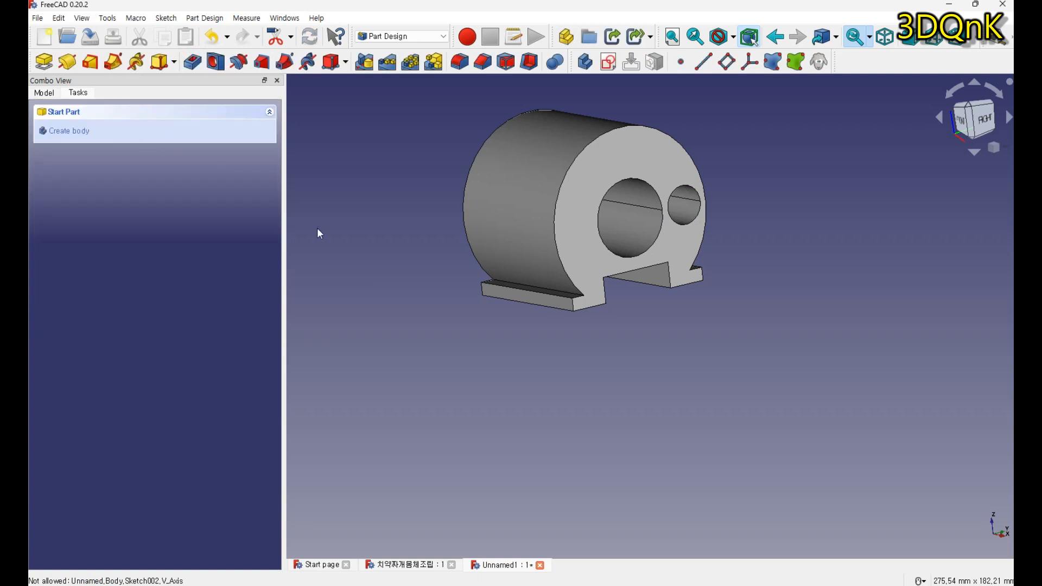
Step: Polar-pattern the small side-hole pocket about the normal sketch axis with 2 occurrences over 360°
{"action": "scroll", "coordinate": [404, 238], "scroll_direction": "down", "scroll_amount": 3}
{"action": "scroll", "coordinate": [529, 241], "scroll_direction": "up", "scroll_amount": 4}
{"action": "scroll", "coordinate": [570, 195], "scroll_direction": "down", "scroll_amount": 3}
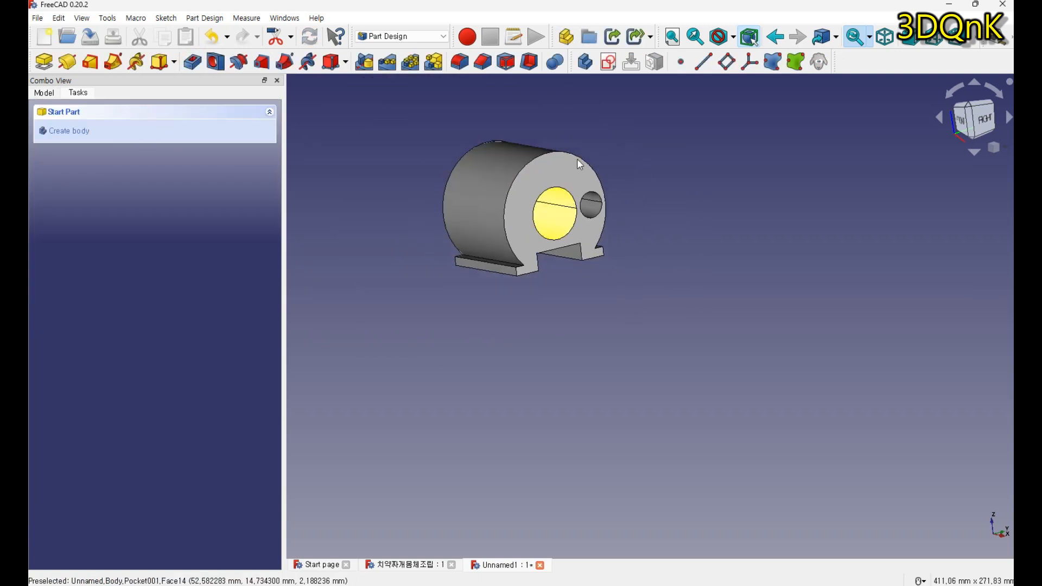
{"action": "scroll", "coordinate": [578, 157], "scroll_direction": "up", "scroll_amount": 3}
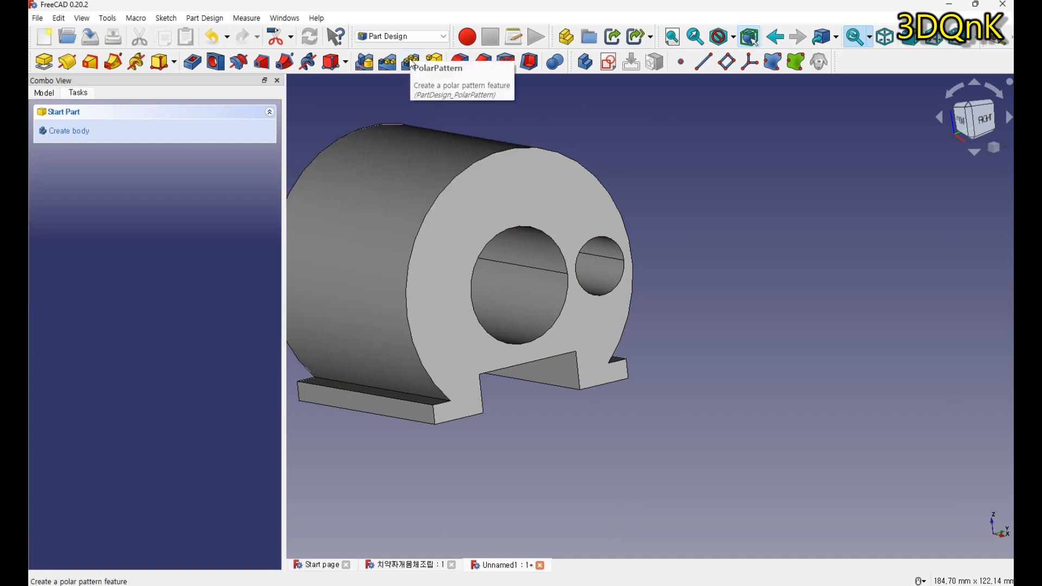
{"action": "left_click", "coordinate": [411, 63]}
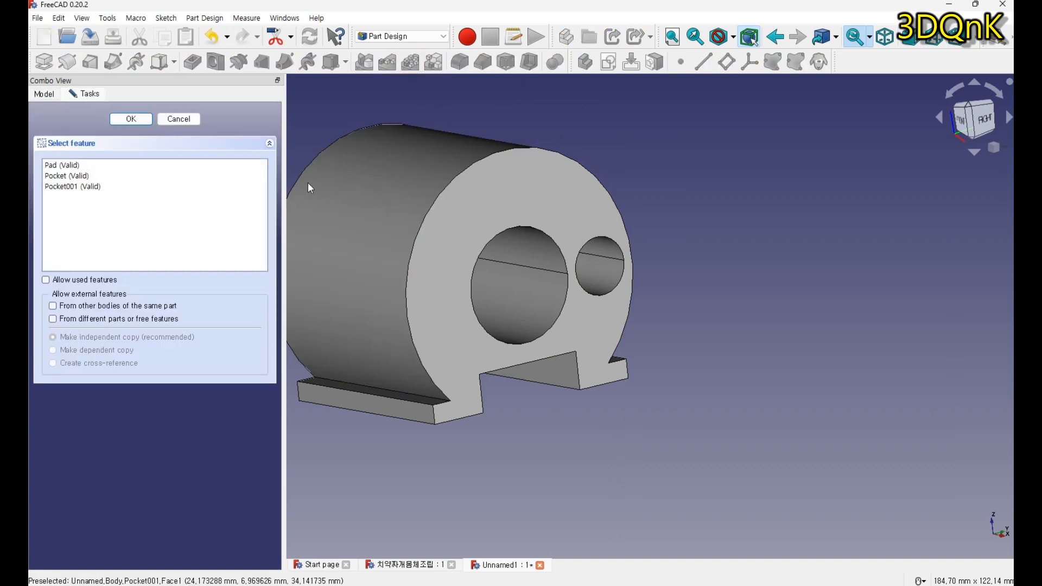
{"action": "left_click", "coordinate": [84, 188]}
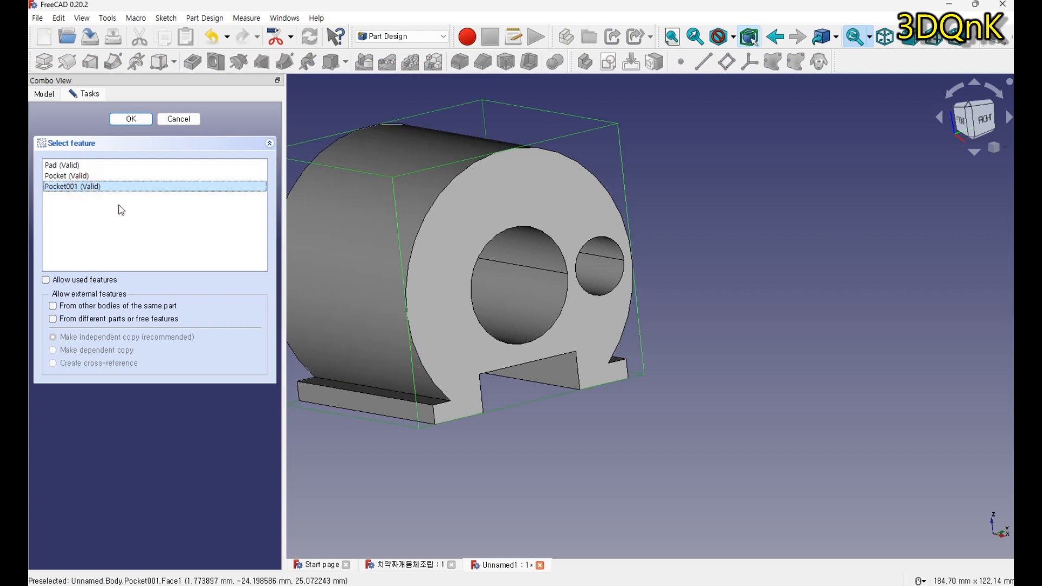
{"action": "left_click", "coordinate": [126, 120]}
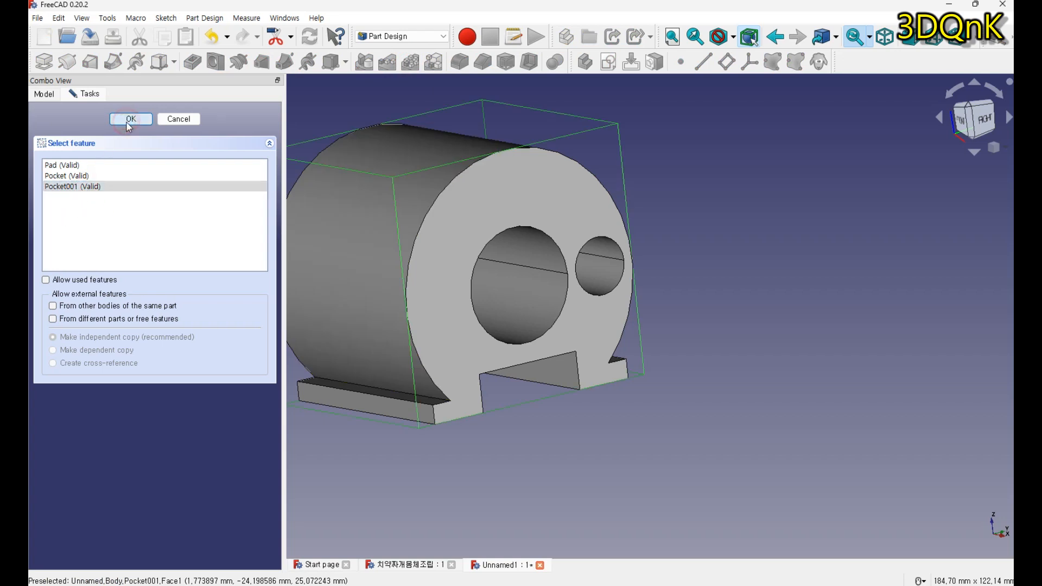
{"action": "scroll", "coordinate": [361, 323], "scroll_direction": "down", "scroll_amount": 3}
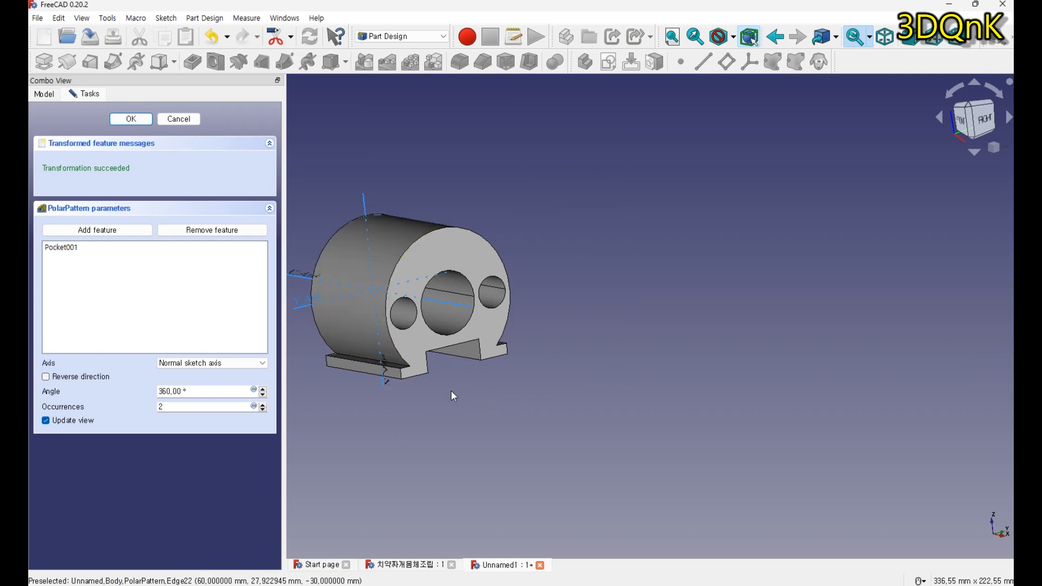
{"action": "scroll", "coordinate": [570, 396], "scroll_direction": "up", "scroll_amount": 5}
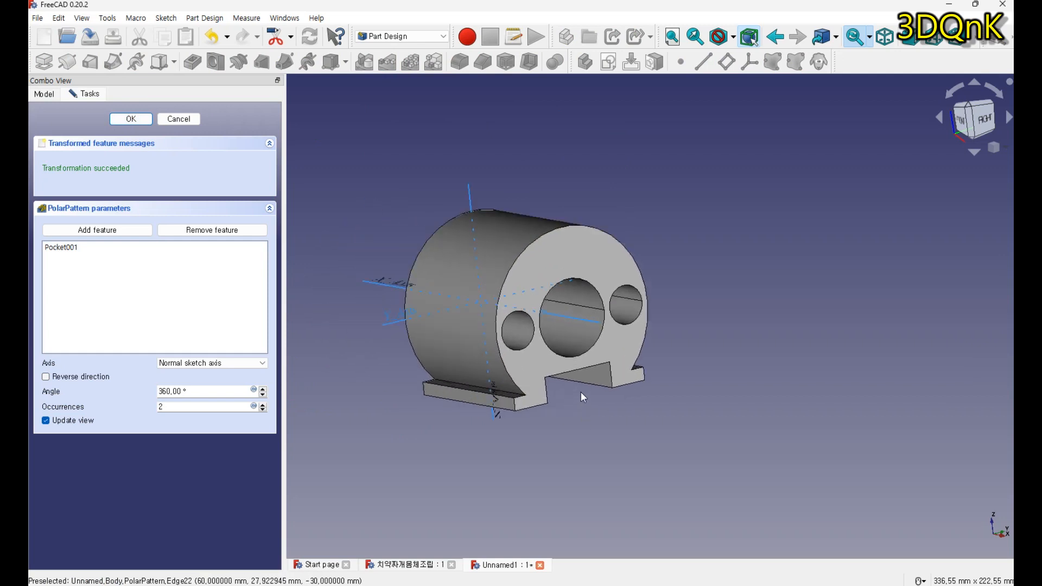
{"action": "scroll", "coordinate": [562, 379], "scroll_direction": "down", "scroll_amount": 1}
{"action": "middle_click_drag", "start_coordinate": [522, 350], "coordinate": [470, 372]}
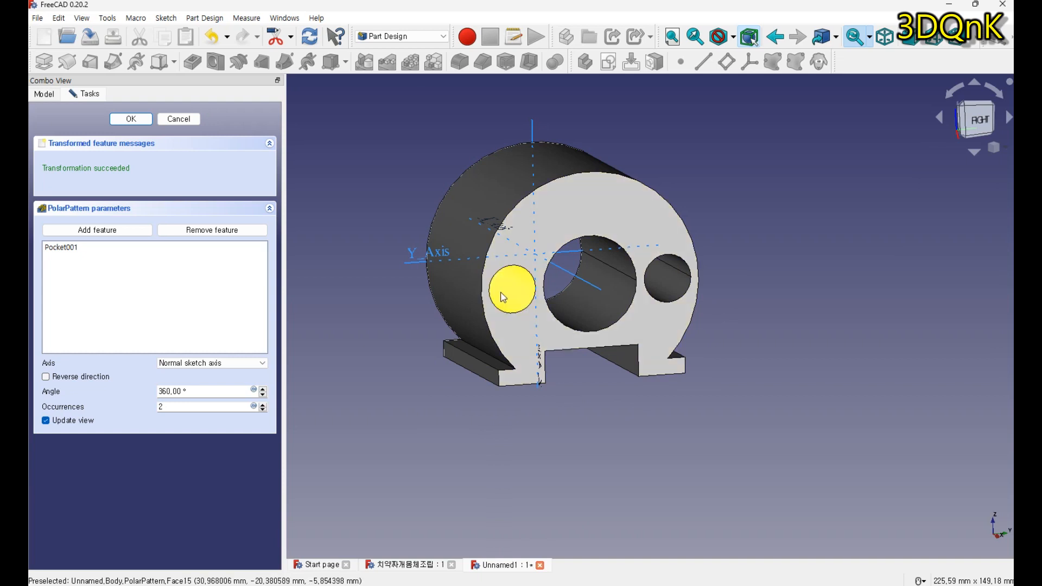
{"action": "scroll", "coordinate": [454, 385], "scroll_direction": "down", "scroll_amount": 1}
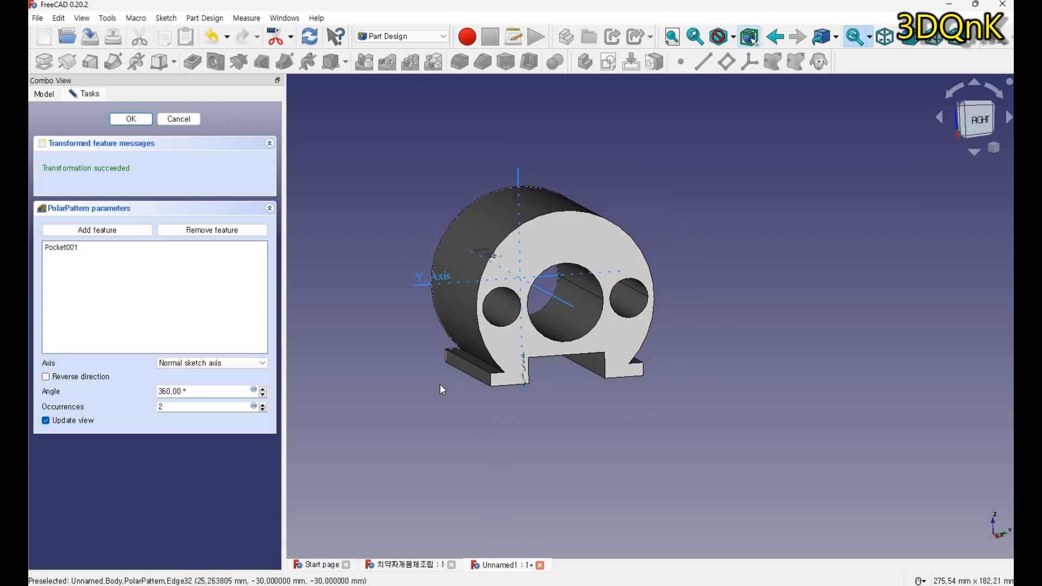
{"action": "scroll", "coordinate": [439, 383], "scroll_direction": "up", "scroll_amount": 2}
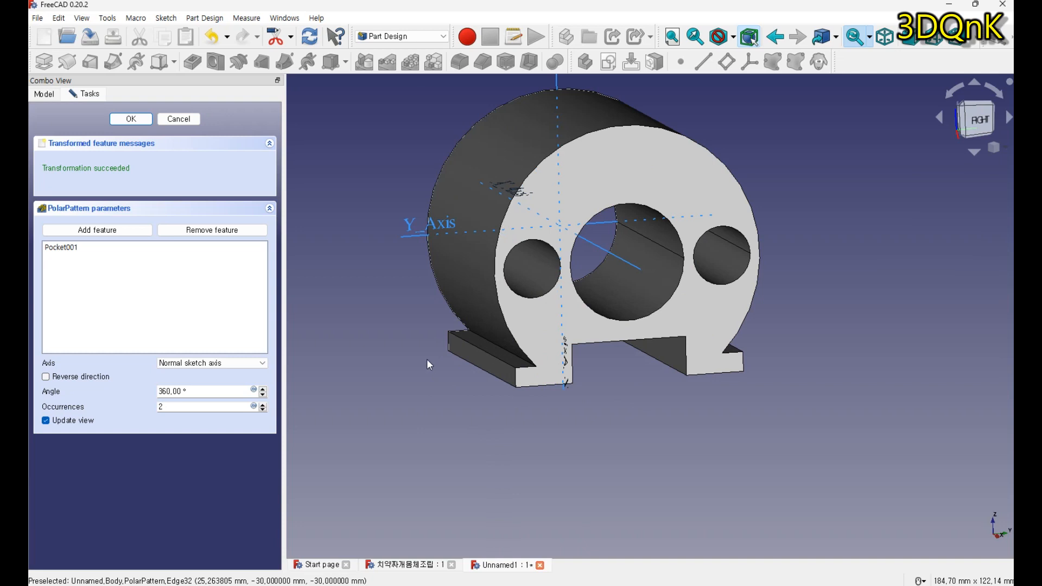
{"action": "scroll", "coordinate": [427, 363], "scroll_direction": "down", "scroll_amount": 1}
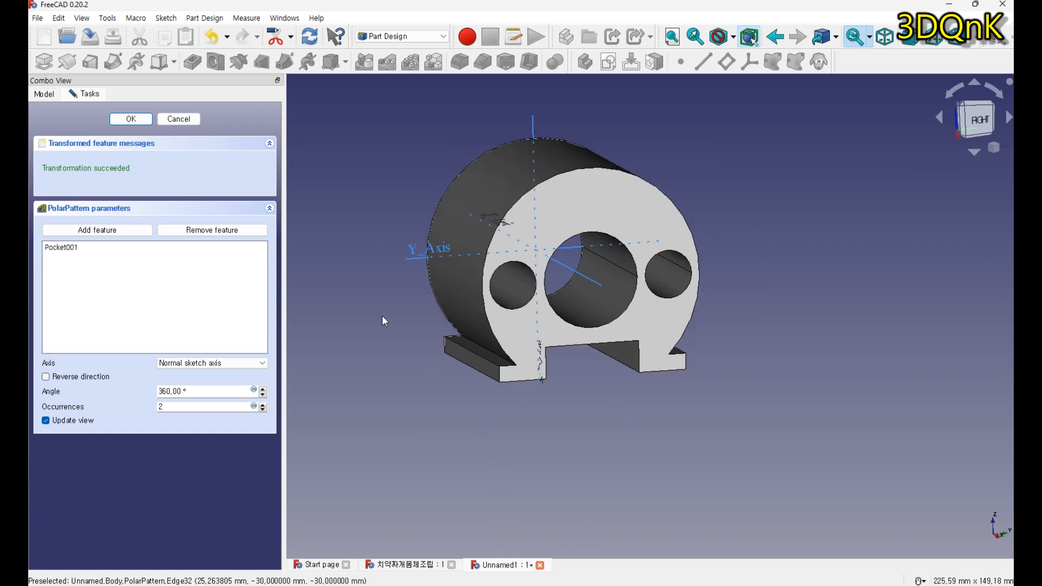
{"action": "left_click", "coordinate": [134, 118]}
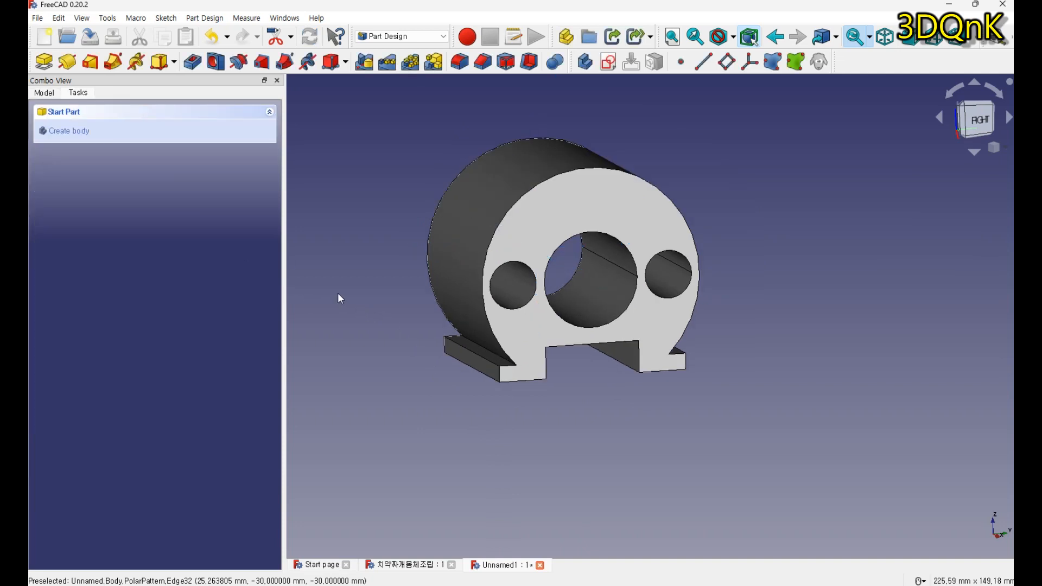
Step: Create a sketch on the front end face and draw a rectangle about 10.4 mm wide across the vertical axis, from above the body into the central hole
{"action": "scroll", "coordinate": [338, 293], "scroll_direction": "down", "scroll_amount": 1}
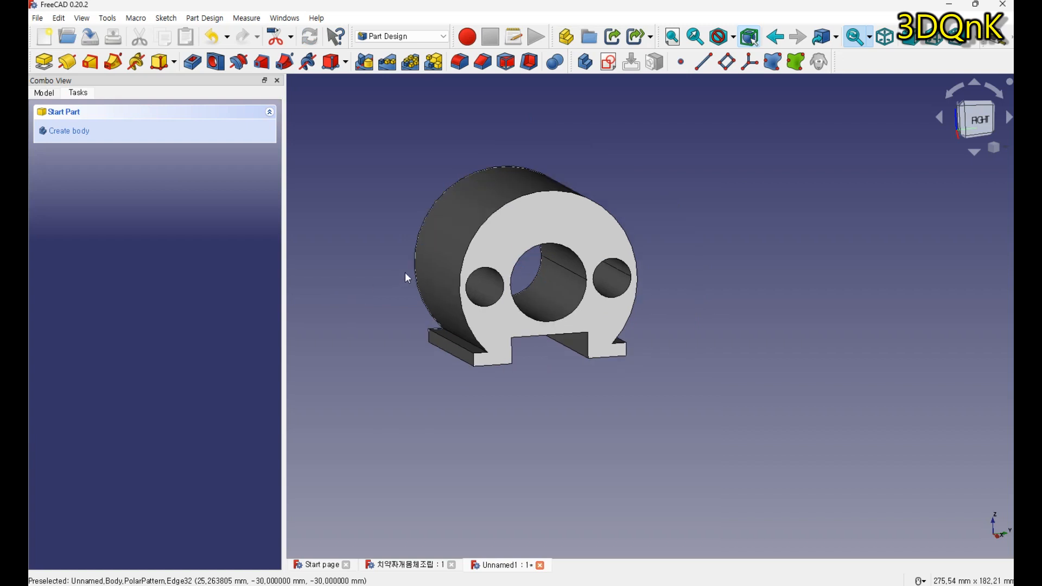
{"action": "left_click", "coordinate": [566, 215]}
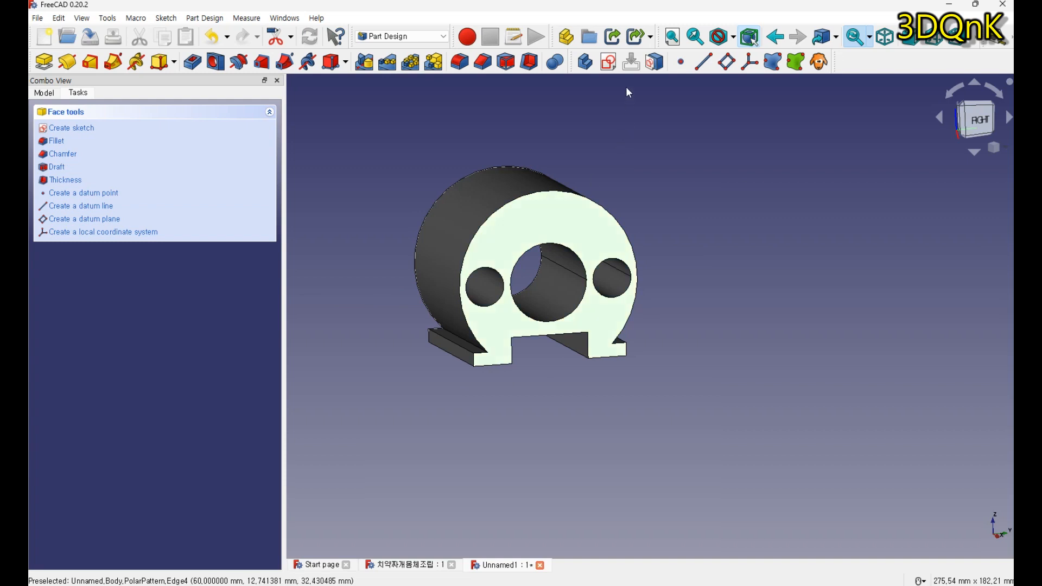
{"action": "left_click", "coordinate": [609, 62]}
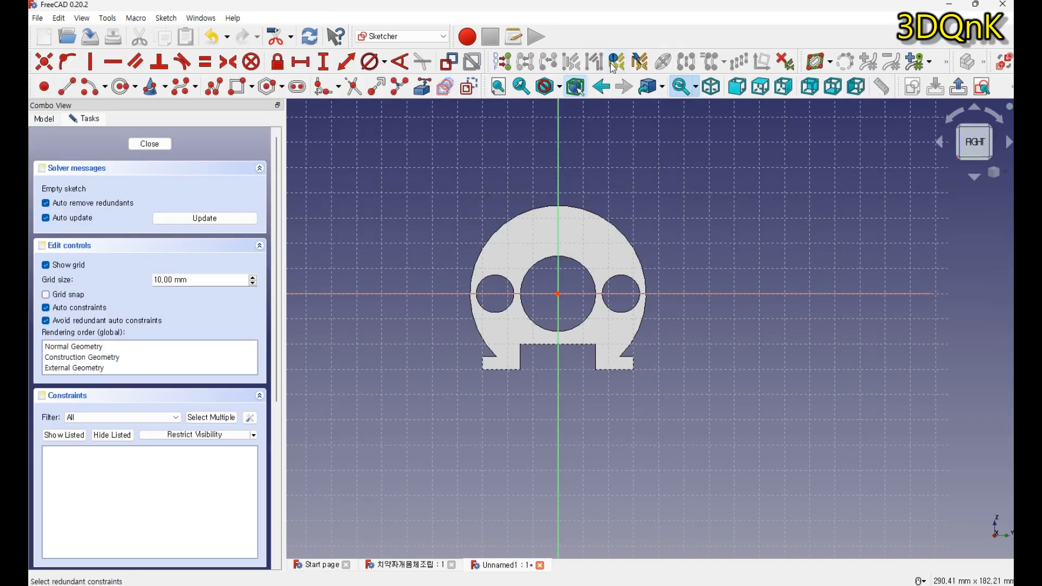
{"action": "scroll", "coordinate": [553, 214], "scroll_direction": "up", "scroll_amount": 1}
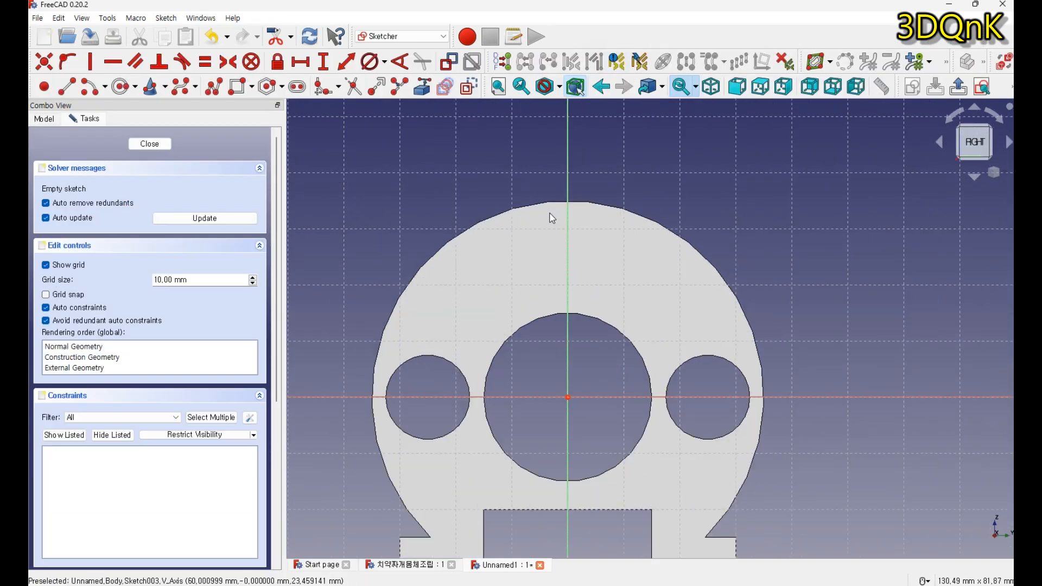
{"action": "left_click", "coordinate": [241, 87]}
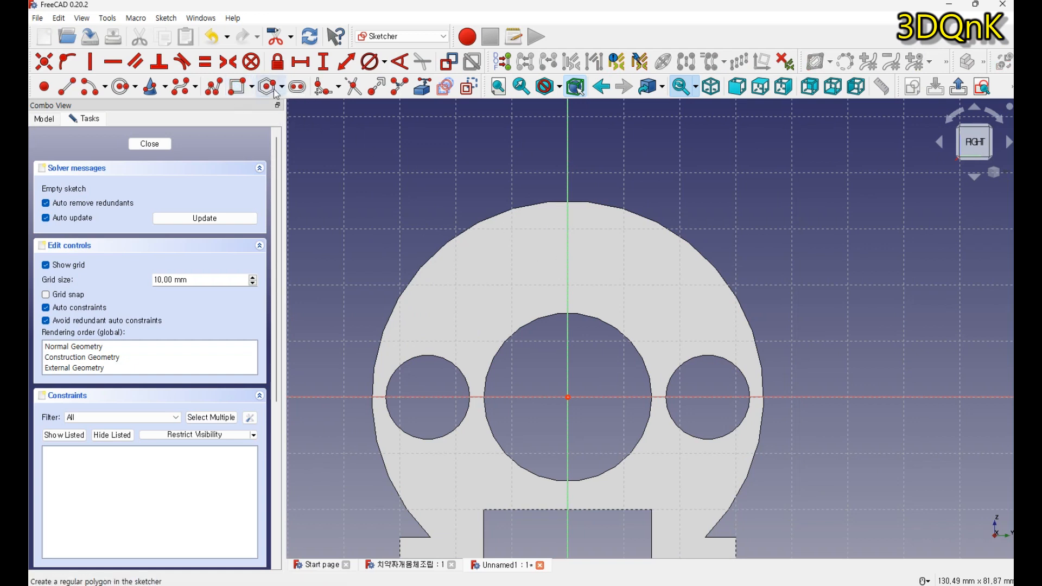
{"action": "left_click", "coordinate": [537, 153]}
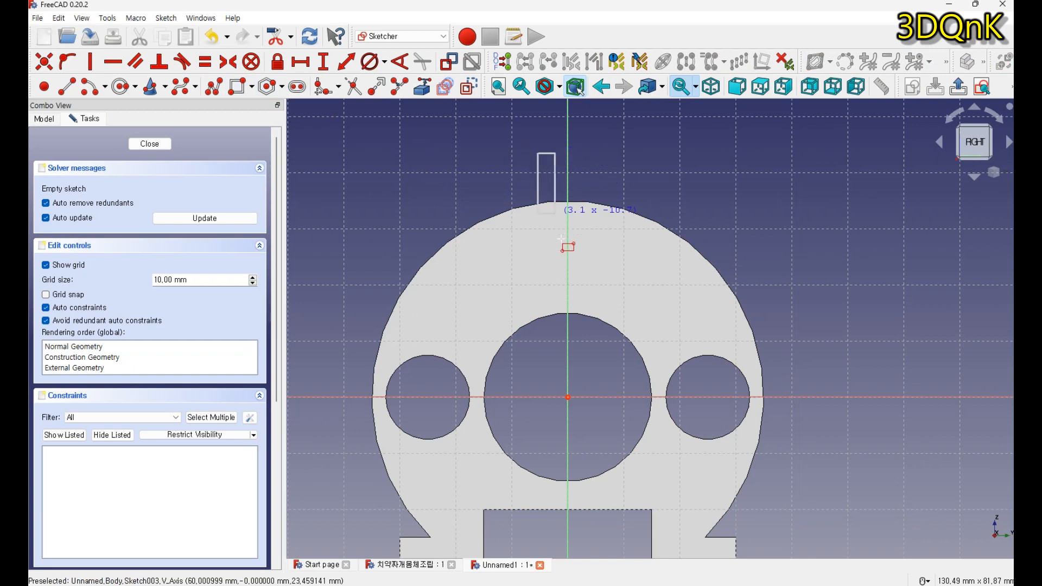
{"action": "left_click", "coordinate": [597, 362]}
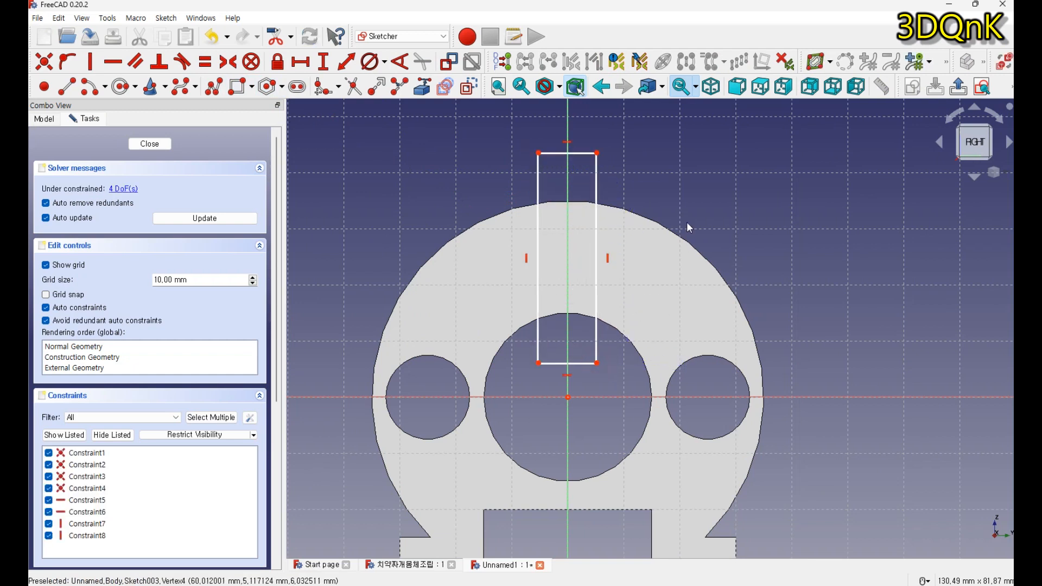
Step: Constrain the width of the tall rectangle above the central hole to 1.5 mm
{"action": "left_click", "coordinate": [301, 63]}
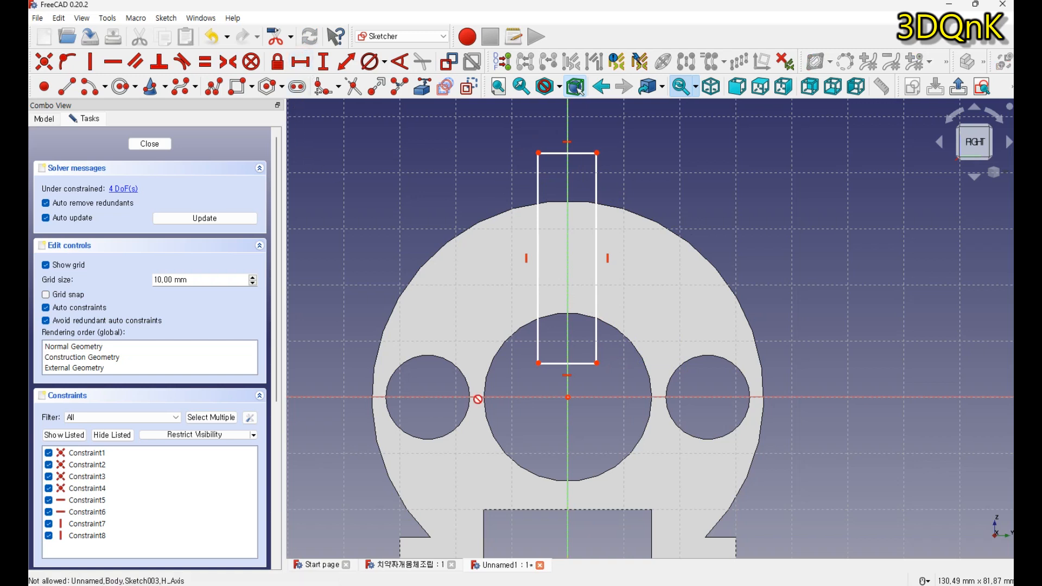
{"action": "left_click", "coordinate": [560, 361]}
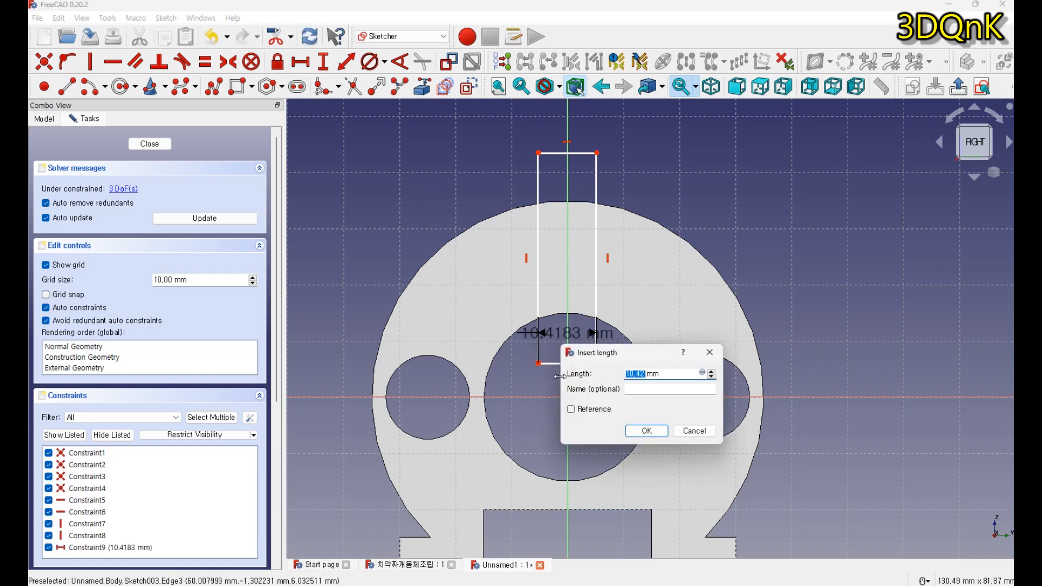
{"action": "type", "text": "1,5"}
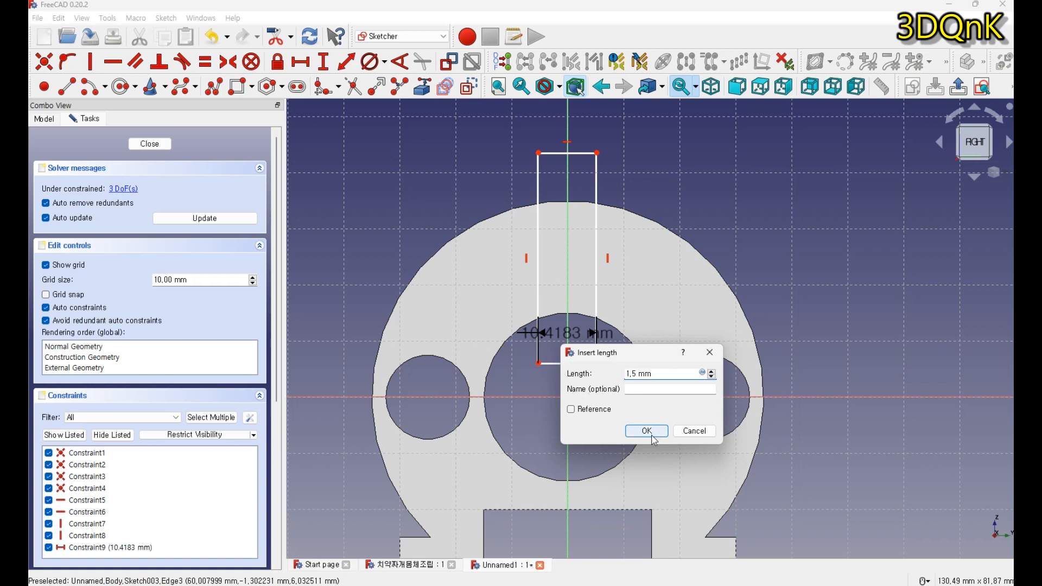
{"action": "left_click", "coordinate": [646, 431]}
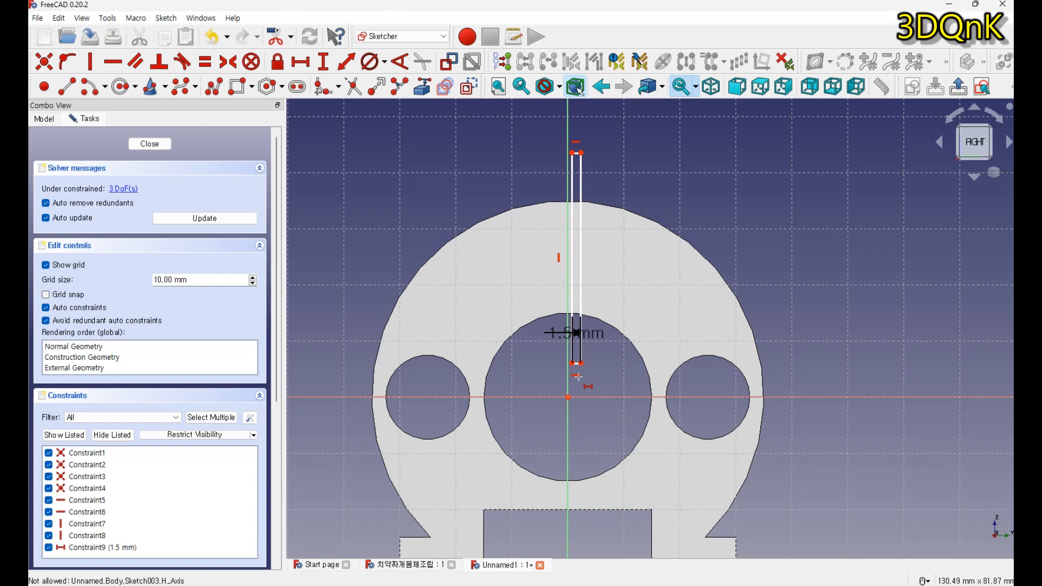
Step: Constrain the horizontal distance from the origin to the narrow rectangle's lower right corner to 0.75 mm
{"action": "scroll", "coordinate": [576, 369], "scroll_direction": "up", "scroll_amount": 3}
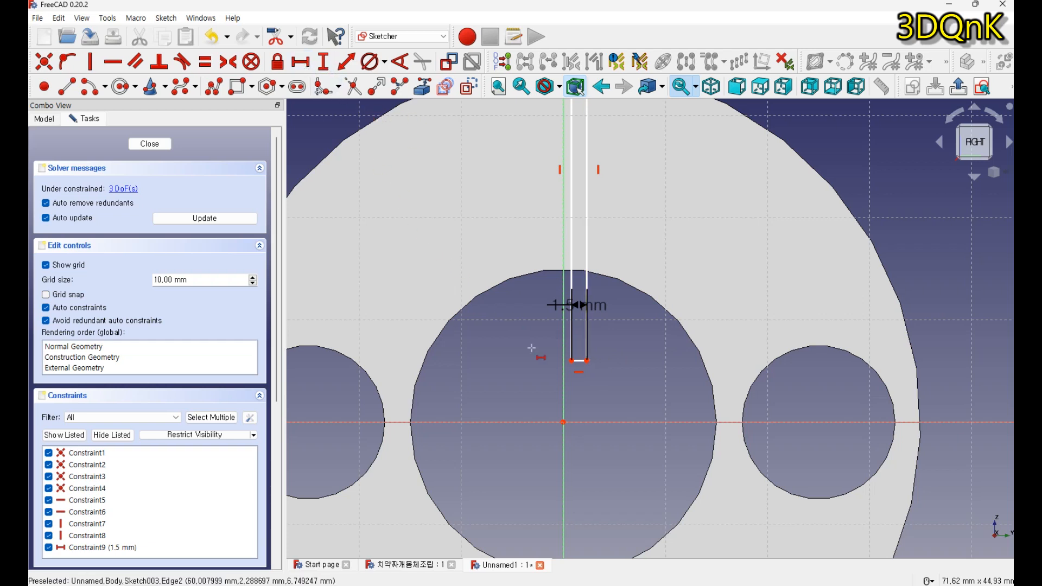
{"action": "scroll", "coordinate": [559, 412], "scroll_direction": "up", "scroll_amount": 2}
{"action": "scroll", "coordinate": [559, 412], "scroll_direction": "up", "scroll_amount": 1}
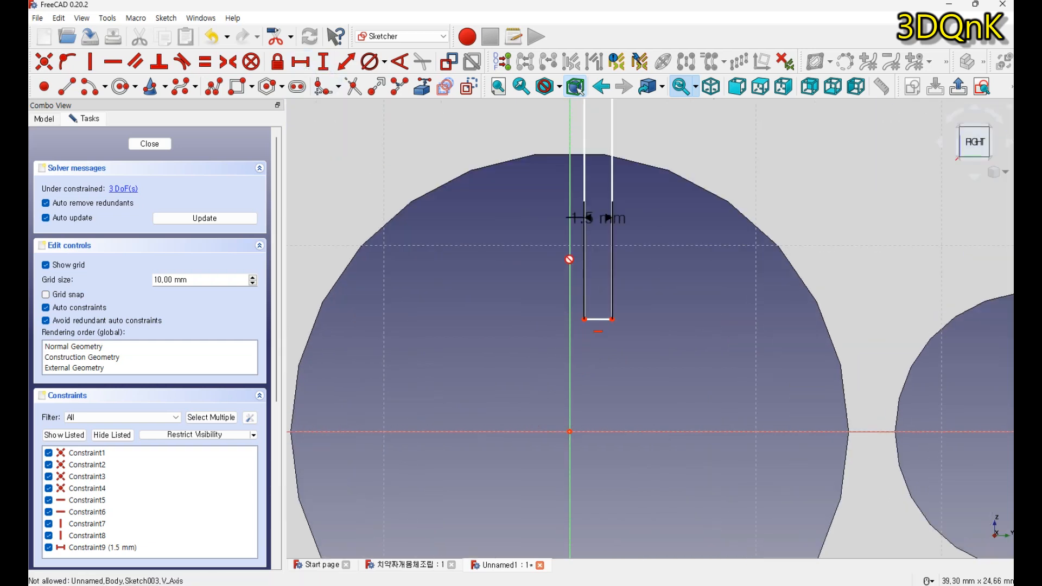
{"action": "left_click", "coordinate": [570, 431]}
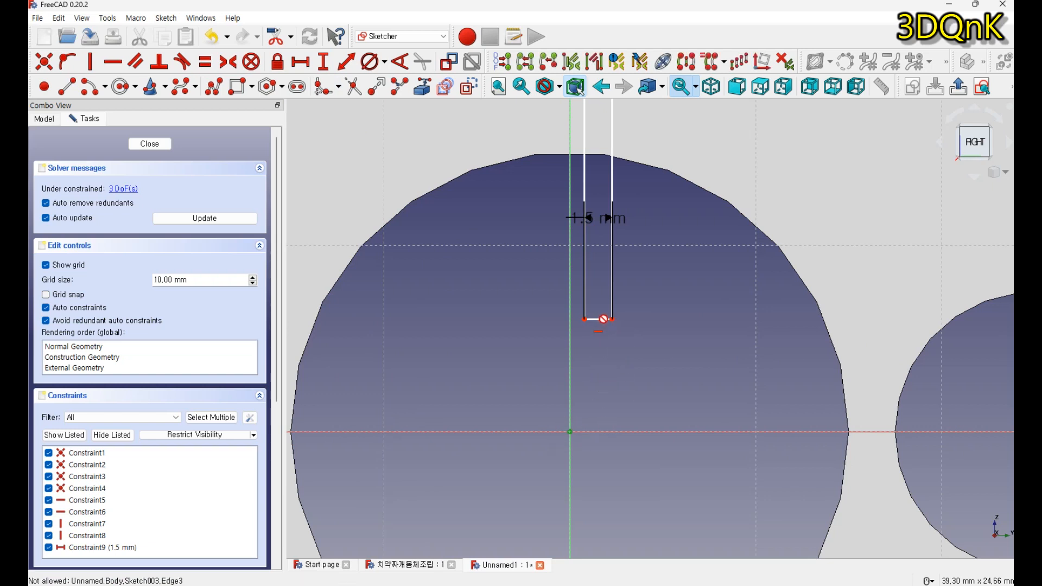
{"action": "left_click", "coordinate": [611, 319]}
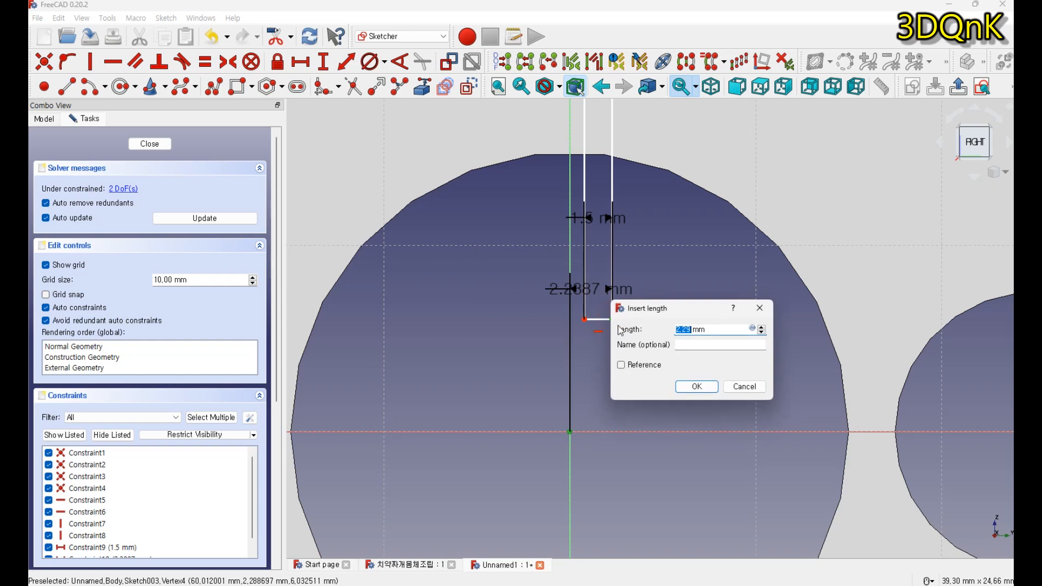
{"action": "type", "text": "0,75"}
{"action": "key", "text": "Return"}
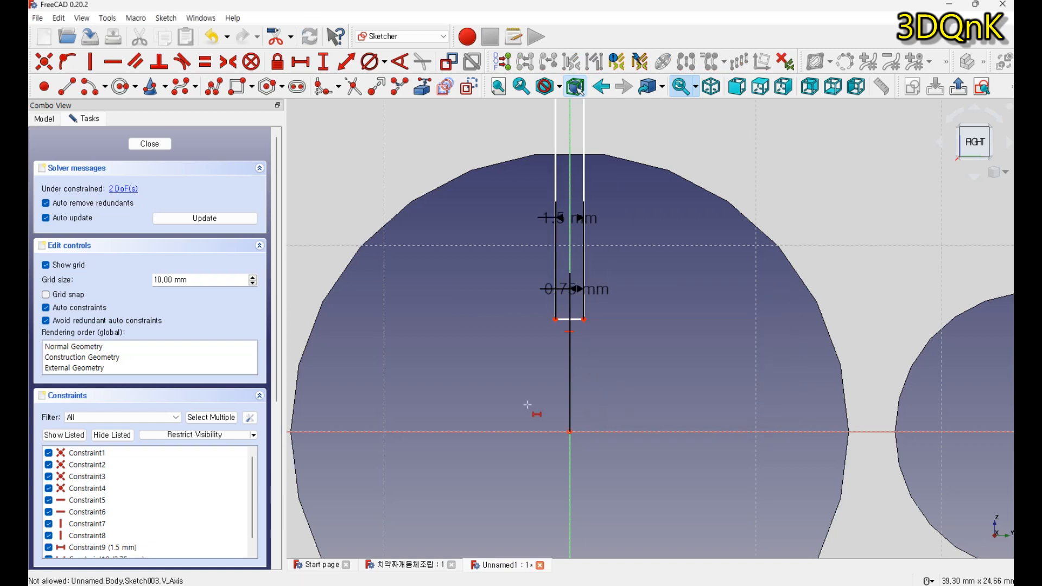
Step: Move the 1.5 mm and 0.75 mm dimension labels to opposite sides of the narrow rectangle, near its upper end
{"action": "scroll", "coordinate": [527, 404], "scroll_direction": "down", "scroll_amount": 5}
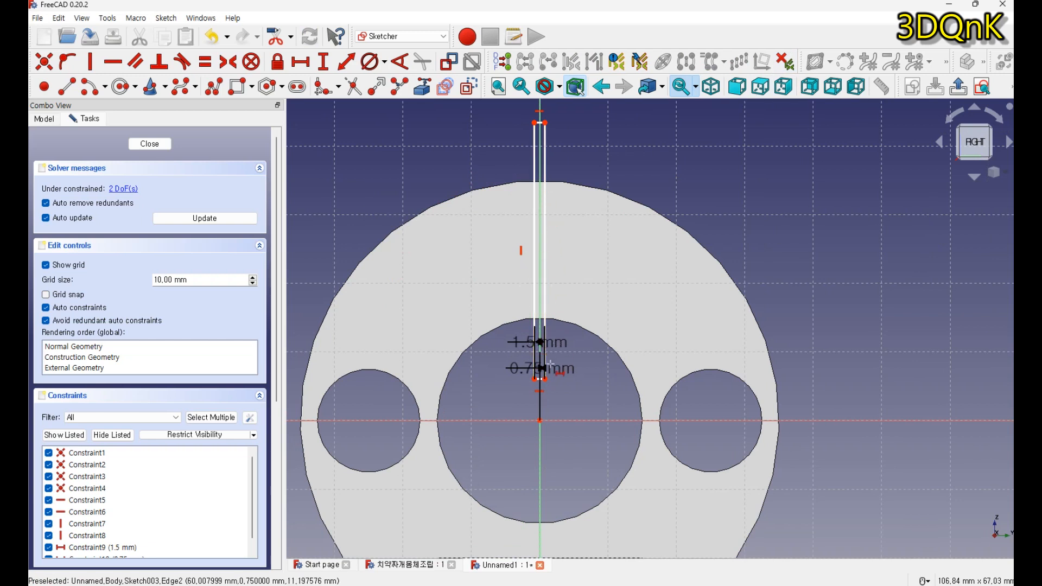
{"action": "left_click_drag", "start_coordinate": [540, 342], "coordinate": [414, 154]}
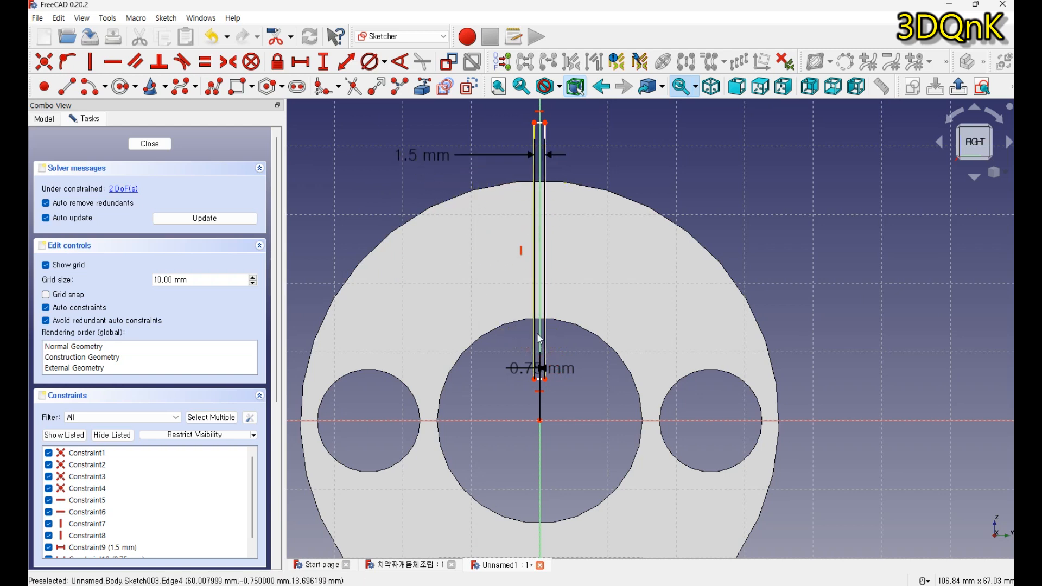
{"action": "left_click_drag", "start_coordinate": [541, 371], "coordinate": [665, 172]}
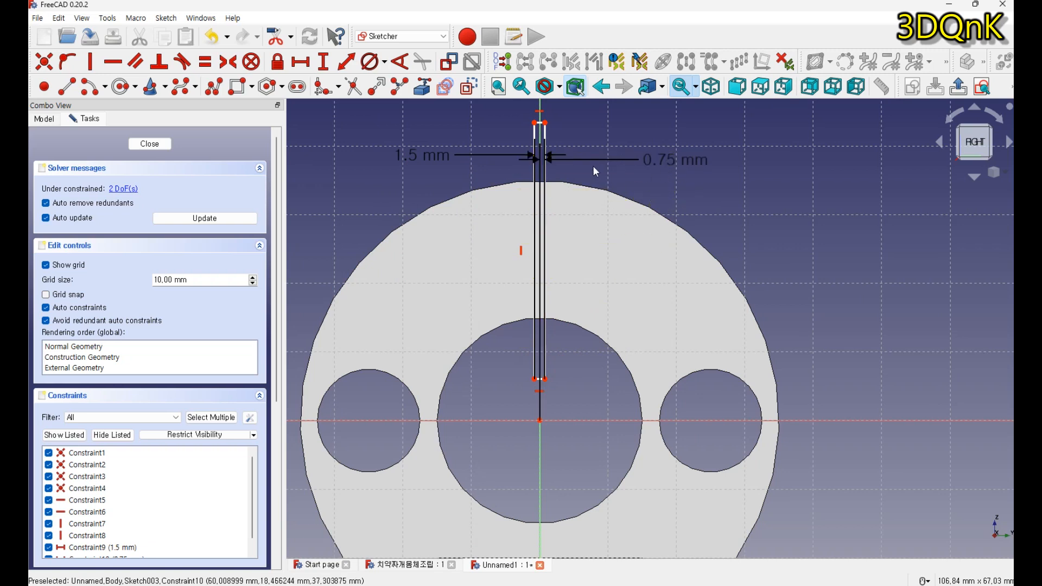
Step: Close the sketch and pocket the narrow rectangle through all to cut the slit into the central hole
{"action": "left_click", "coordinate": [150, 146]}
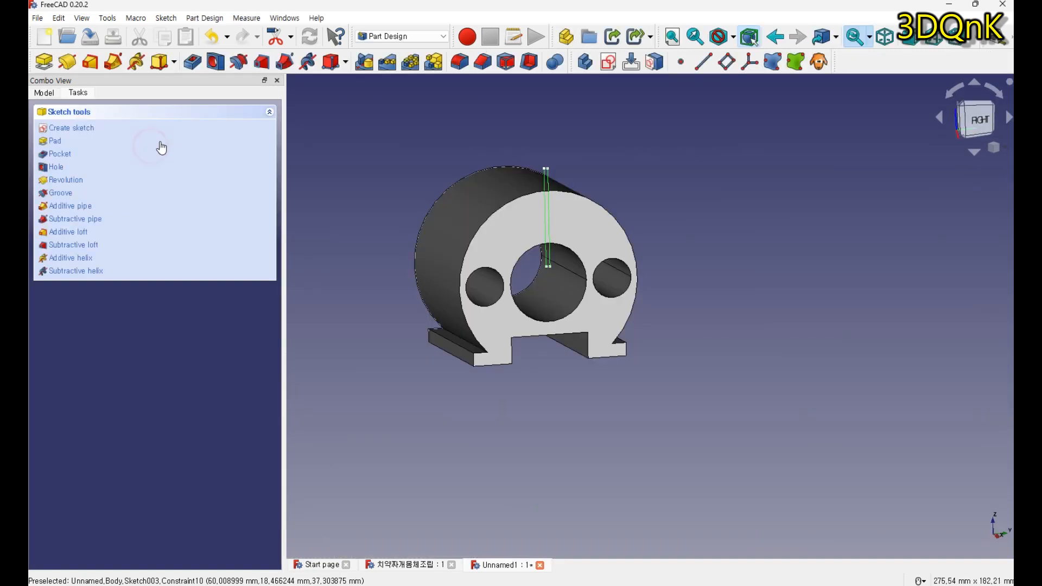
{"action": "left_click", "coordinate": [194, 66]}
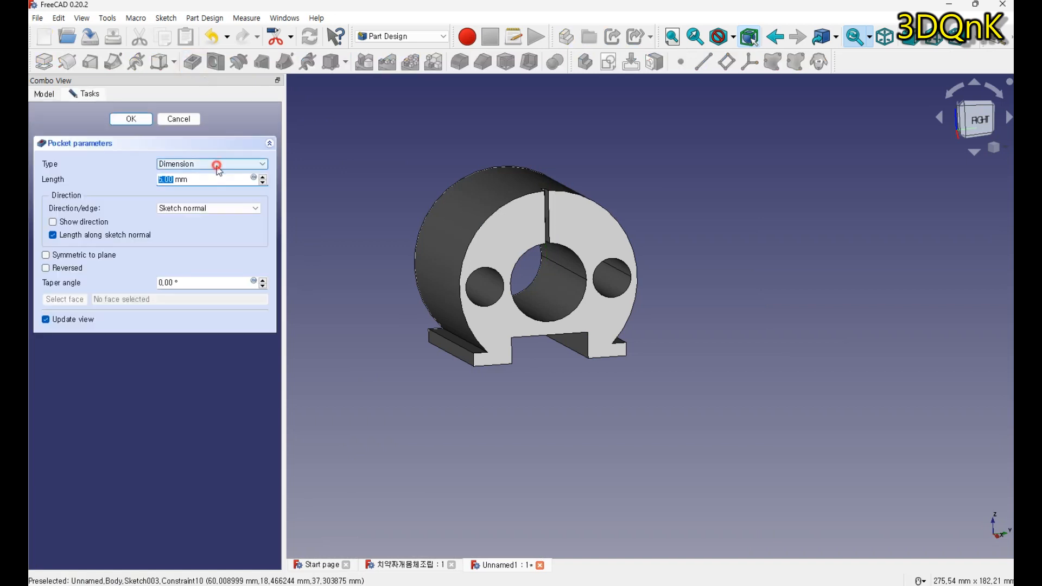
{"action": "left_click", "coordinate": [217, 164]}
{"action": "left_click", "coordinate": [215, 180]}
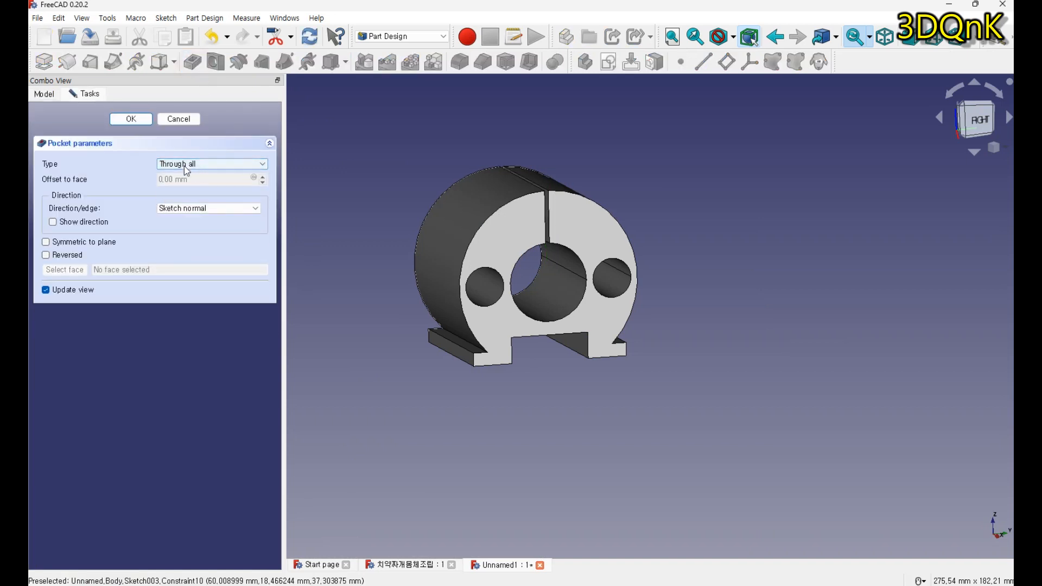
{"action": "left_click", "coordinate": [137, 120]}
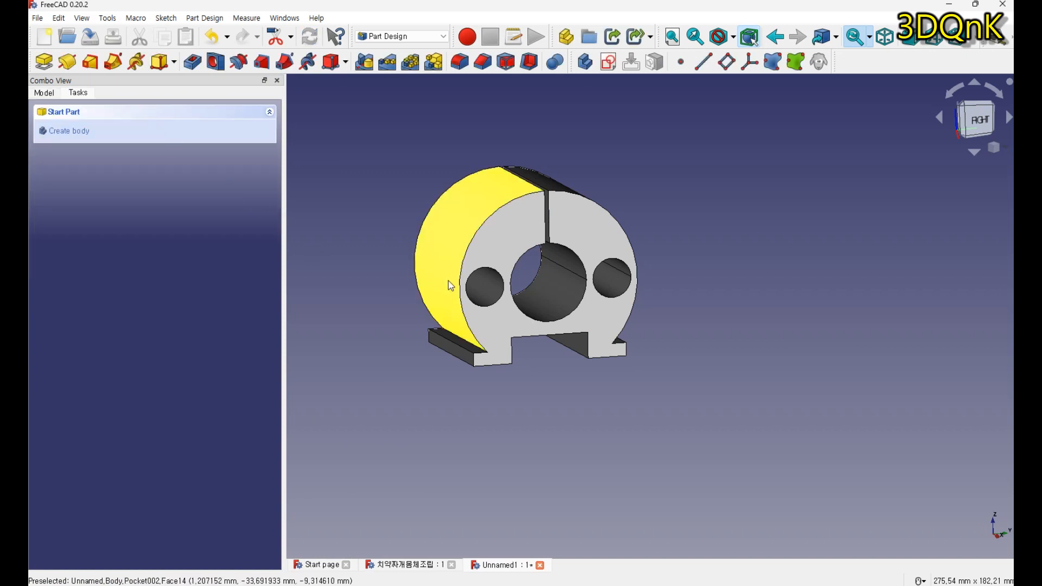
Step: Chamfer the two long upper edges of the slit with an equal distance of 10 mm
{"action": "middle_click_drag", "start_coordinate": [441, 263], "coordinate": [453, 186]}
{"action": "scroll", "coordinate": [453, 185], "scroll_direction": "up", "scroll_amount": 3}
{"action": "scroll", "coordinate": [541, 239], "scroll_direction": "down", "scroll_amount": 3}
{"action": "mouse_move", "coordinate": [551, 239]}
{"action": "middle_mouse_down"}
{"action": "mouse_move", "coordinate": [523, 272]}
{"action": "mouse_move", "coordinate": [530, 281]}
{"action": "mouse_move", "coordinate": [506, 225]}
{"action": "mouse_move", "coordinate": [543, 219]}
{"action": "mouse_move", "coordinate": [553, 230]}
{"action": "middle_mouse_up"}
{"action": "scroll", "coordinate": [553, 233], "scroll_direction": "up", "scroll_amount": 3}
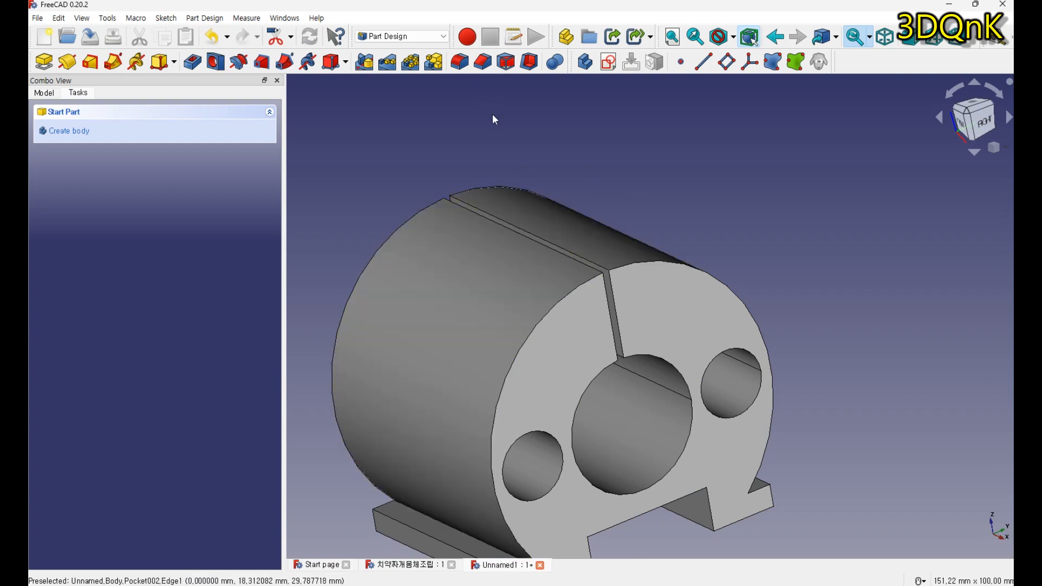
{"action": "left_click", "coordinate": [525, 232]}
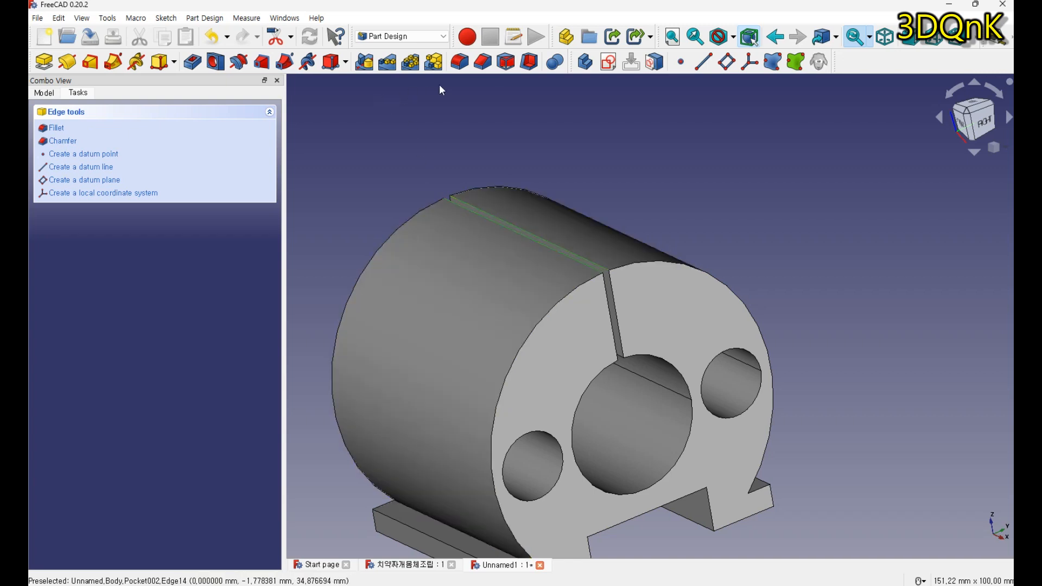
{"action": "left_click", "coordinate": [484, 64]}
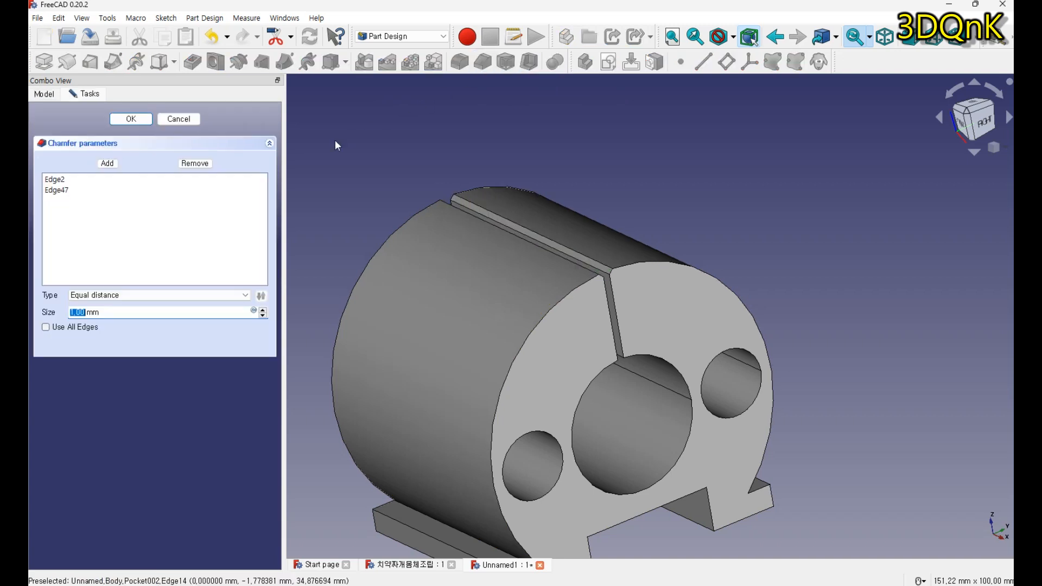
{"action": "left_click_drag", "start_coordinate": [134, 313], "coordinate": [63, 313]}
{"action": "type", "text": "10"}
{"action": "left_click", "coordinate": [130, 119]}
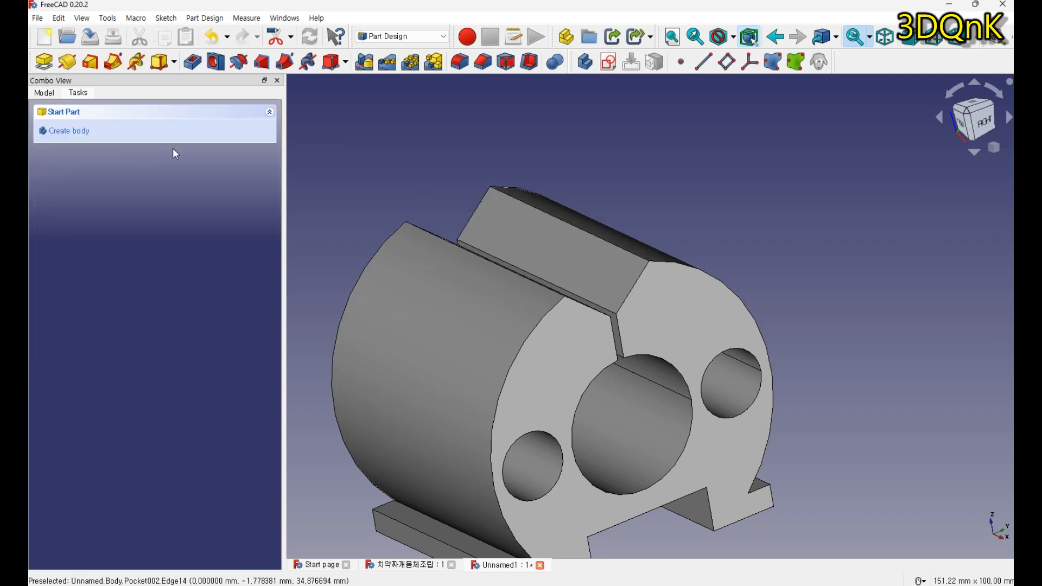
Step: Examine the chamfered slit opening and the end face from several angles
{"action": "scroll", "coordinate": [463, 277], "scroll_direction": "down", "scroll_amount": 3}
{"action": "mouse_move", "coordinate": [463, 277]}
{"action": "middle_mouse_down"}
{"action": "mouse_move", "coordinate": [354, 316]}
{"action": "mouse_move", "coordinate": [395, 286]}
{"action": "mouse_move", "coordinate": [362, 278]}
{"action": "mouse_move", "coordinate": [389, 286]}
{"action": "mouse_move", "coordinate": [458, 260]}
{"action": "middle_mouse_up"}
{"action": "scroll", "coordinate": [586, 288], "scroll_direction": "up", "scroll_amount": 3}
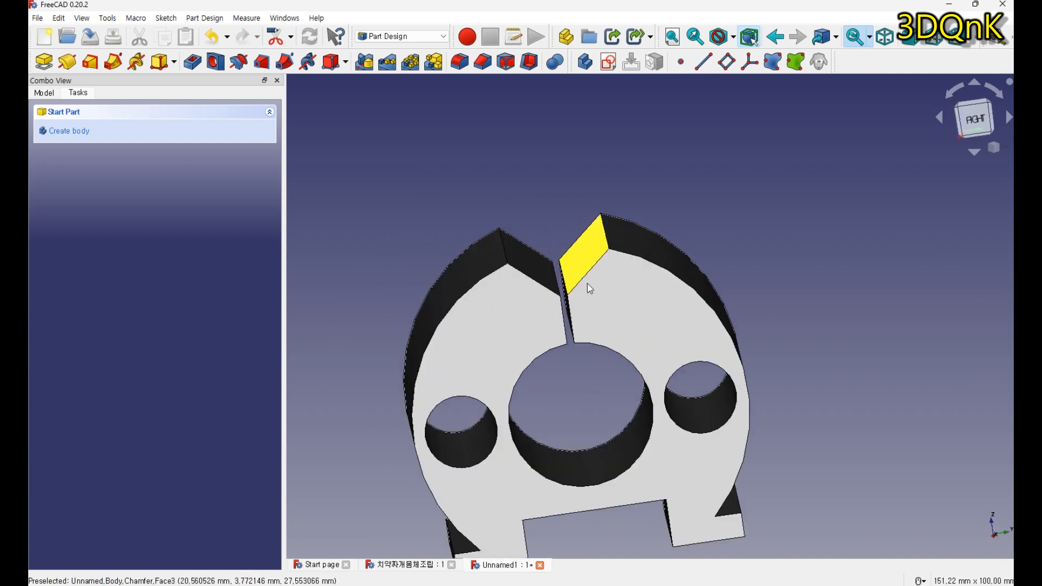
{"action": "scroll", "coordinate": [556, 308], "scroll_direction": "down", "scroll_amount": 4}
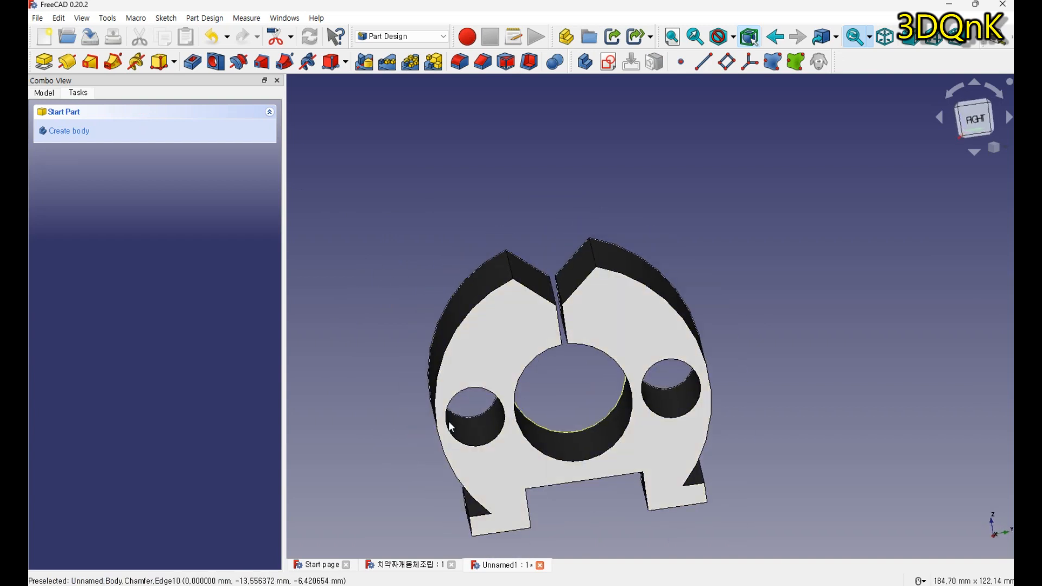
{"action": "middle_click_drag", "start_coordinate": [396, 397], "coordinate": [446, 415]}
{"action": "scroll", "coordinate": [465, 319], "scroll_direction": "up", "scroll_amount": 3}
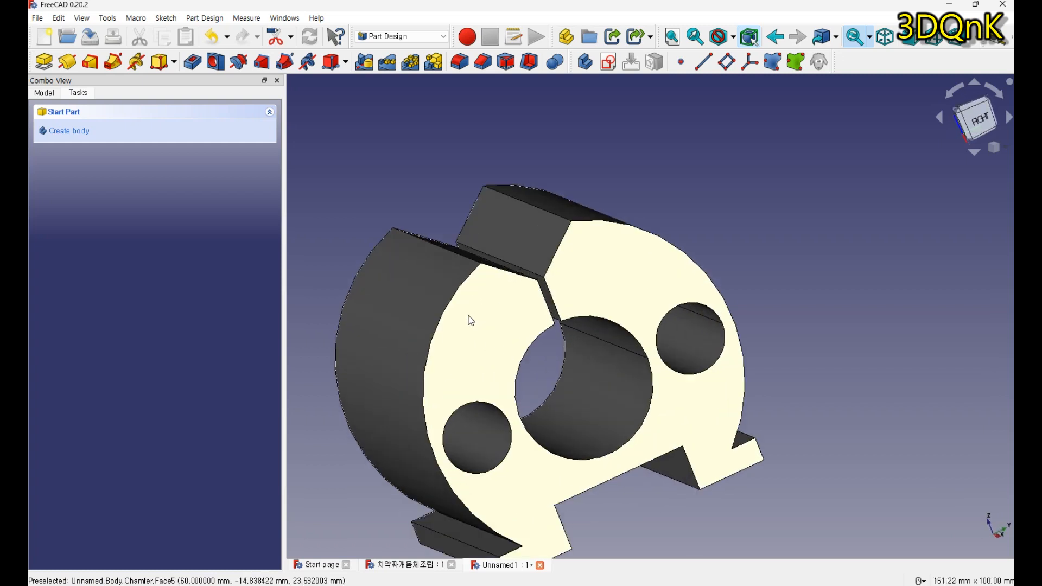
{"action": "scroll", "coordinate": [433, 353], "scroll_direction": "down", "scroll_amount": 3}
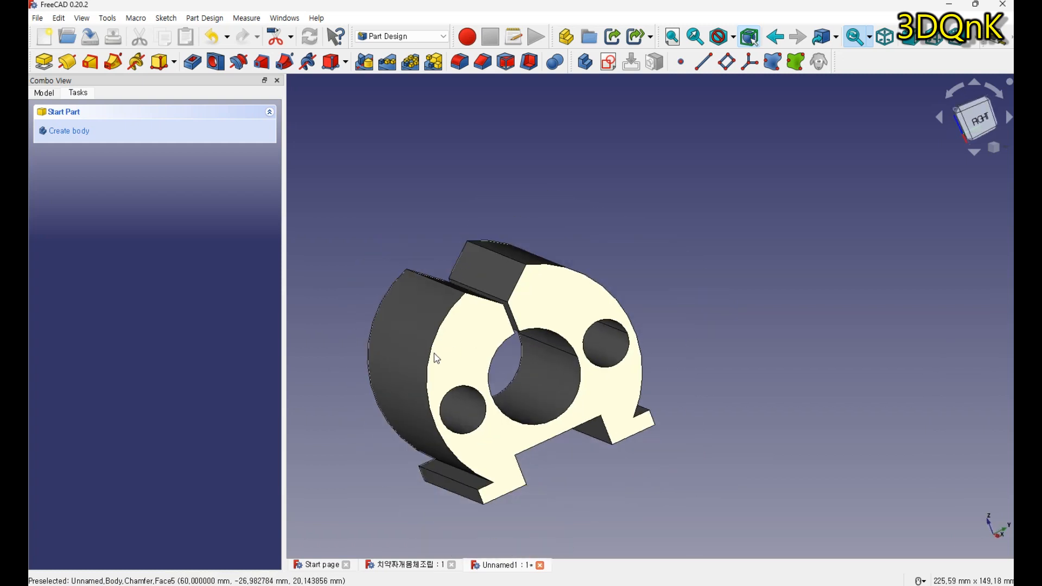
{"action": "scroll", "coordinate": [396, 371], "scroll_direction": "down", "scroll_amount": 1}
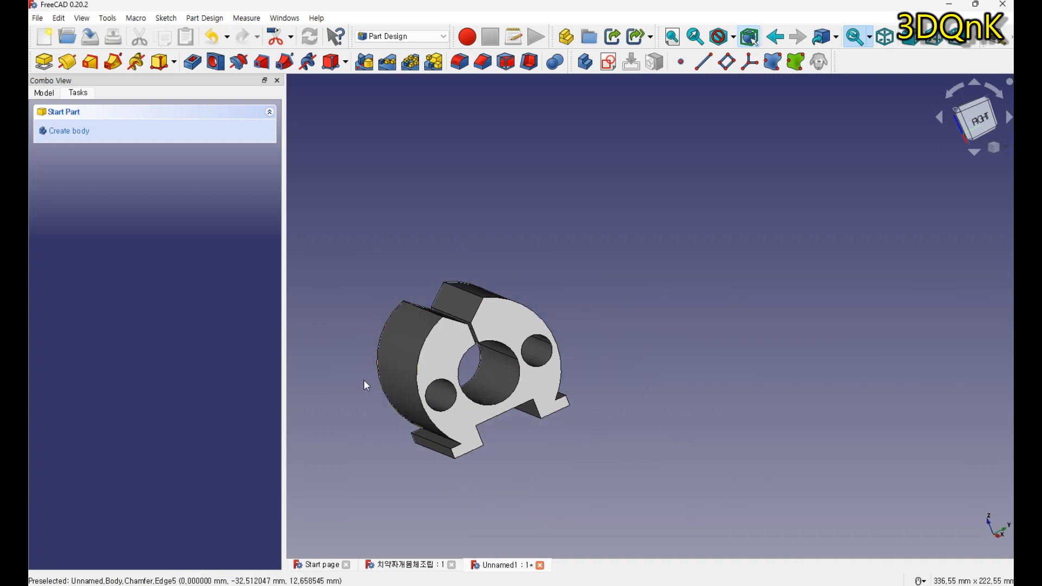
{"action": "scroll", "coordinate": [448, 388], "scroll_direction": "up", "scroll_amount": 3}
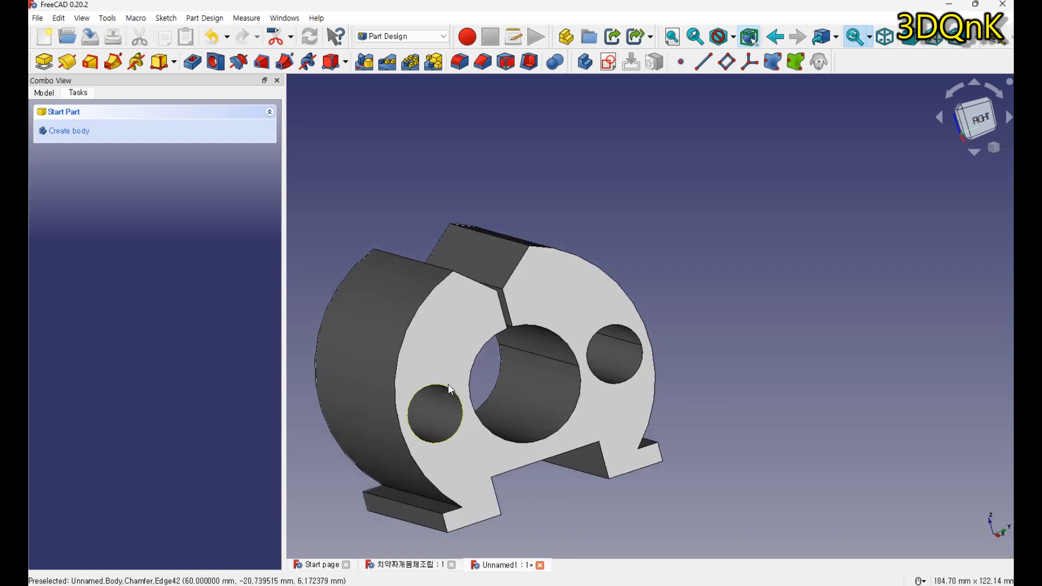
Step: Chamfer the edges of both end faces of the body with an equal distance of 1 mm
{"action": "left_click", "coordinate": [448, 352]}
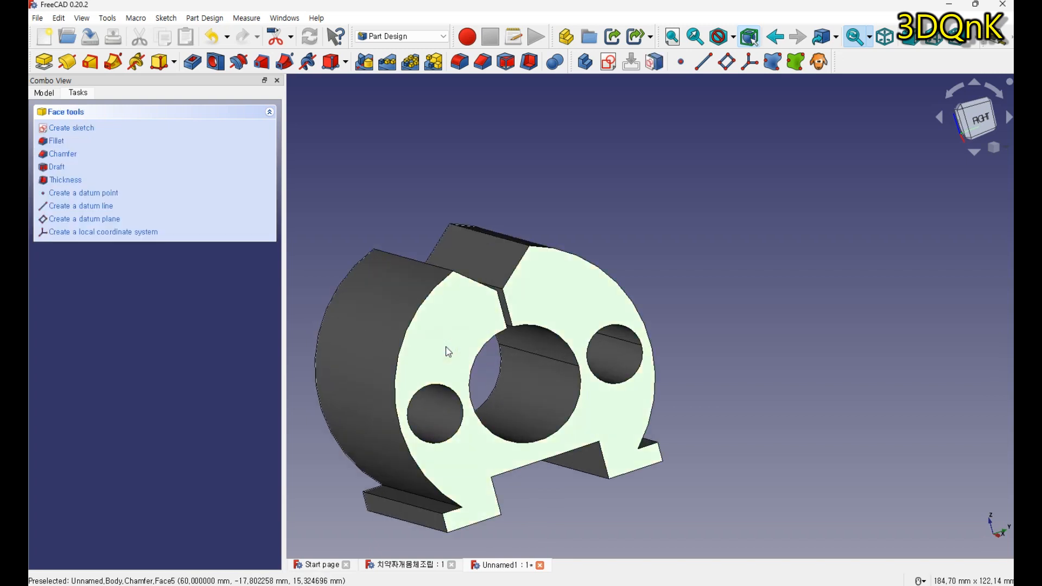
{"action": "scroll", "coordinate": [386, 407], "scroll_direction": "down", "scroll_amount": 3}
{"action": "middle_click_drag", "start_coordinate": [364, 429], "coordinate": [304, 418]}
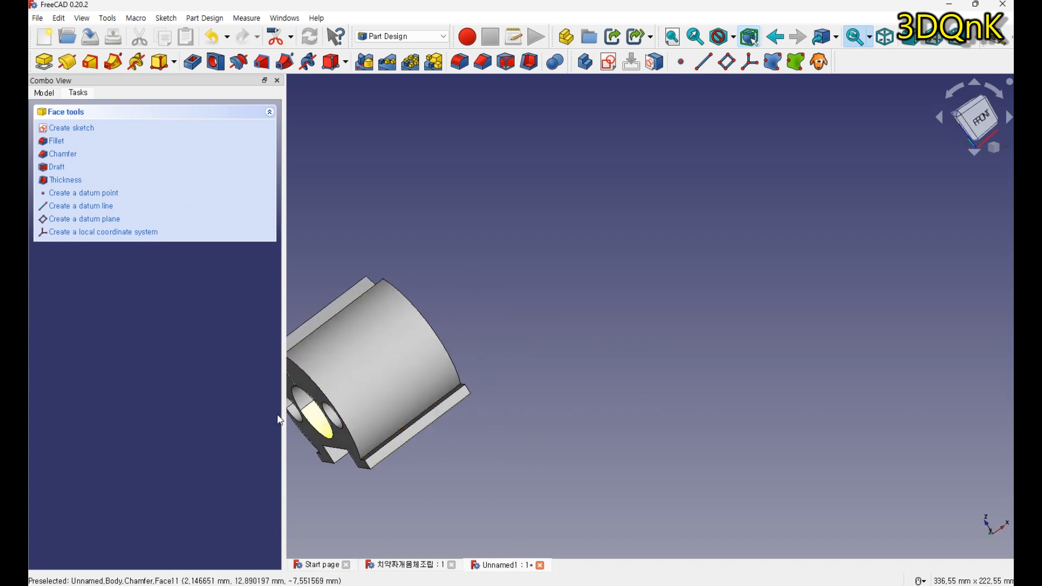
{"action": "left_click", "coordinate": [310, 397], "text": "ctrl"}
{"action": "middle_click_drag", "start_coordinate": [558, 360], "coordinate": [751, 284]}
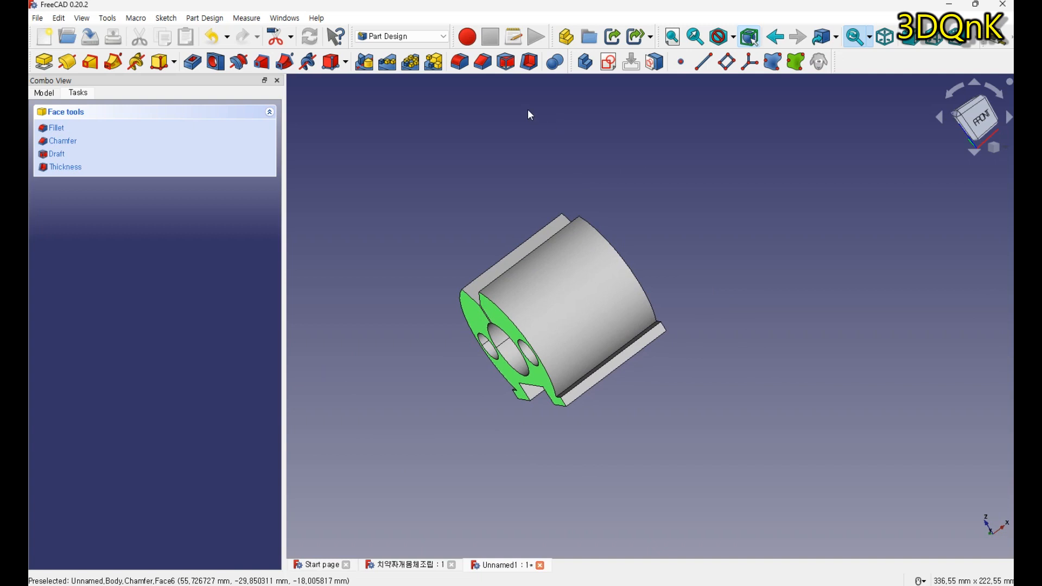
{"action": "left_click", "coordinate": [490, 62]}
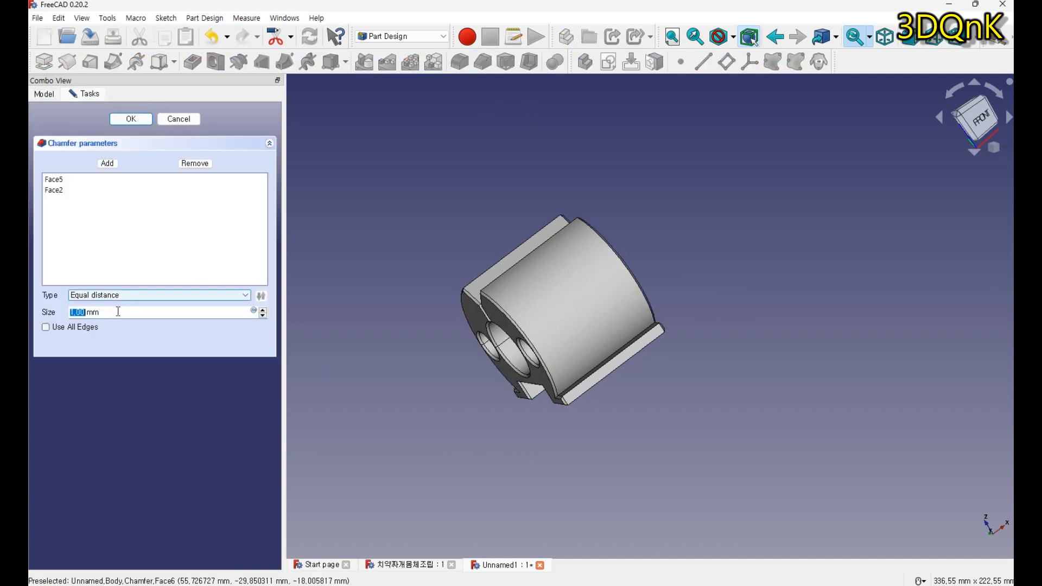
{"action": "left_click", "coordinate": [130, 119]}
Step: Inspect the chamfered end and the underside of the body, and switch the display to wireframe
{"action": "middle_click_drag", "start_coordinate": [623, 367], "coordinate": [551, 358]}
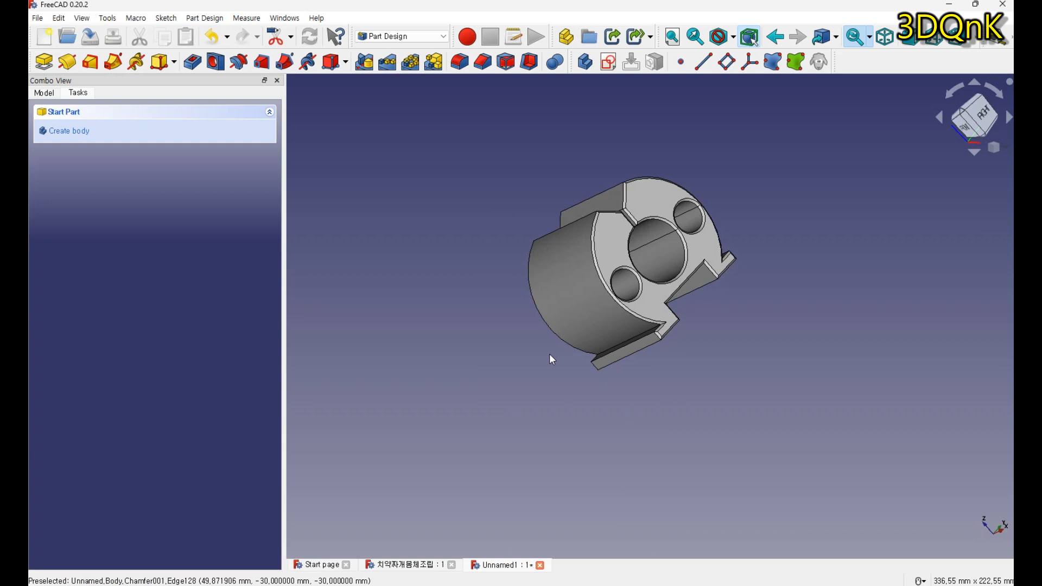
{"action": "scroll", "coordinate": [646, 281], "scroll_direction": "up", "scroll_amount": 4}
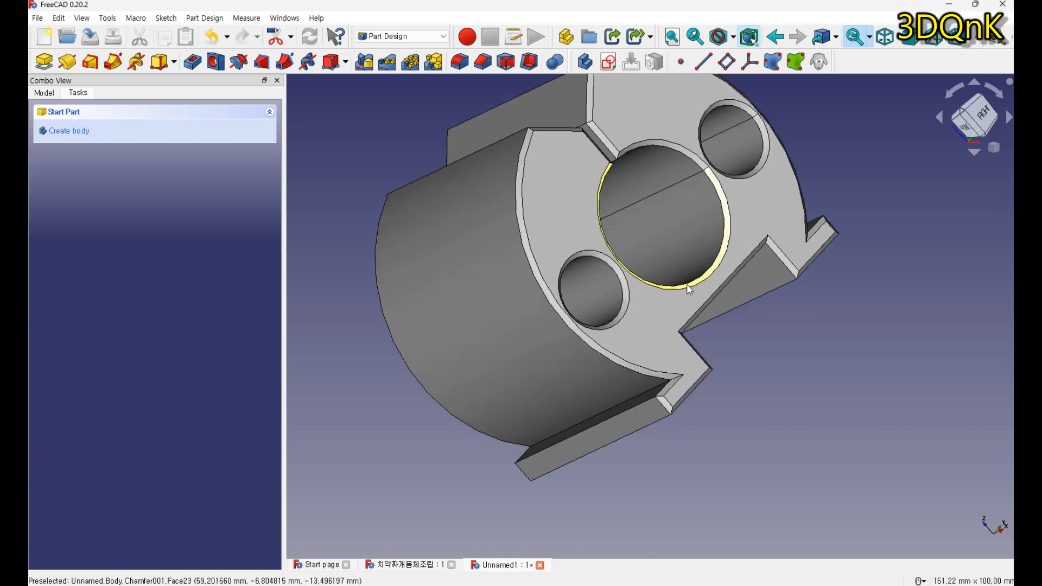
{"action": "scroll", "coordinate": [667, 367], "scroll_direction": "down", "scroll_amount": 4}
{"action": "middle_click_drag", "start_coordinate": [666, 367], "coordinate": [653, 402]}
{"action": "scroll", "coordinate": [653, 402], "scroll_direction": "down", "scroll_amount": 3}
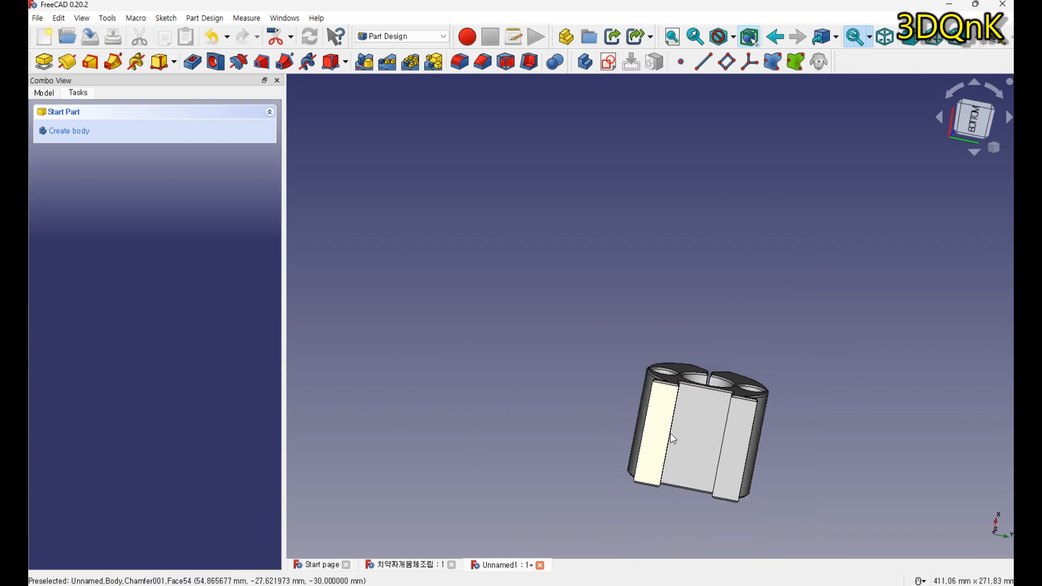
{"action": "scroll", "coordinate": [643, 440], "scroll_direction": "up", "scroll_amount": 4}
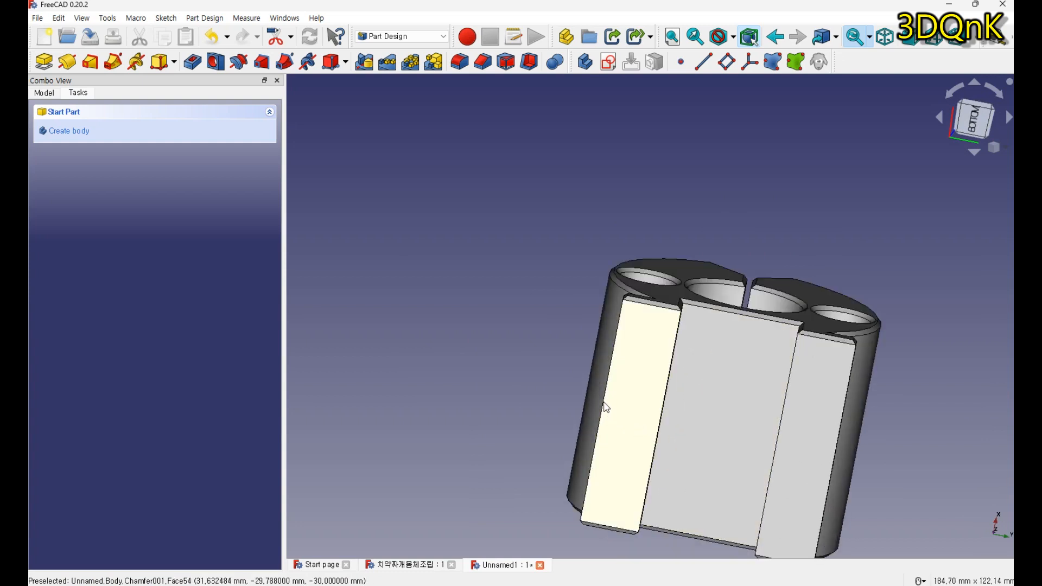
{"action": "left_click", "coordinate": [732, 38]}
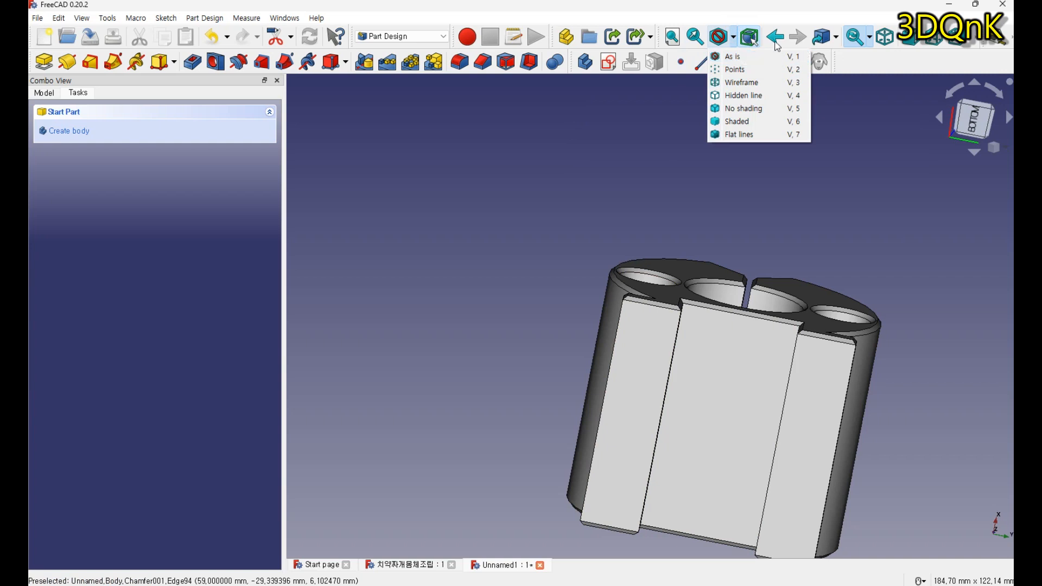
{"action": "left_click", "coordinate": [732, 42]}
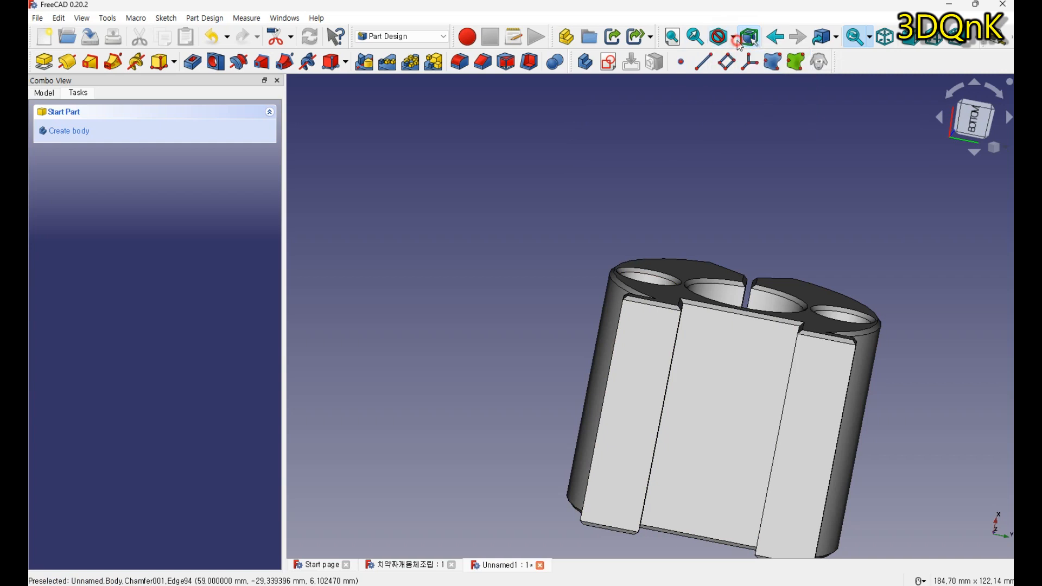
{"action": "left_click", "coordinate": [732, 42]}
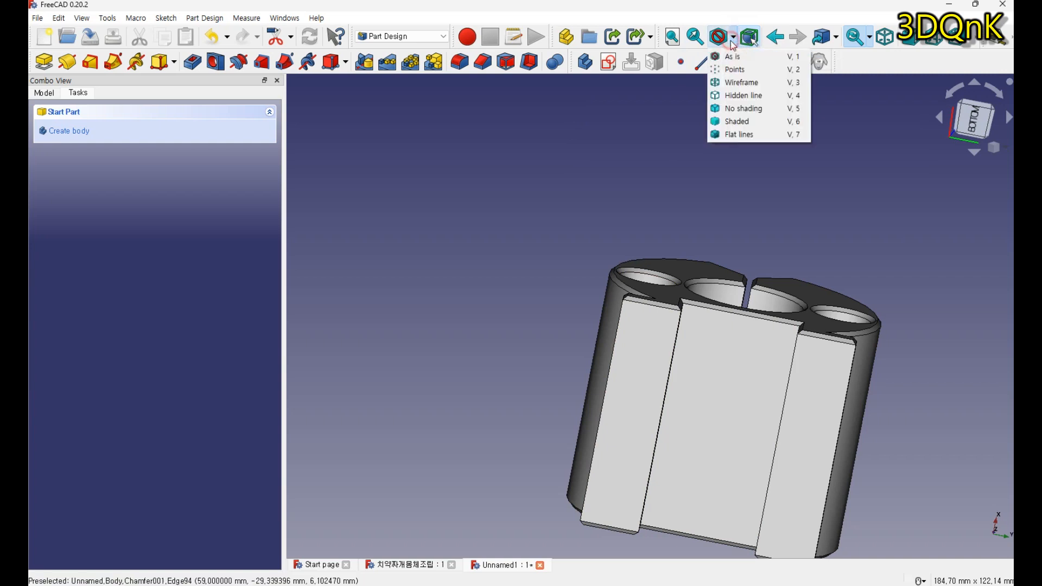
{"action": "left_click", "coordinate": [731, 83]}
Step: Chamfer the four long bottom edges of the two base feet by 1 mm
{"action": "middle_click_drag", "start_coordinate": [550, 365], "coordinate": [579, 370]}
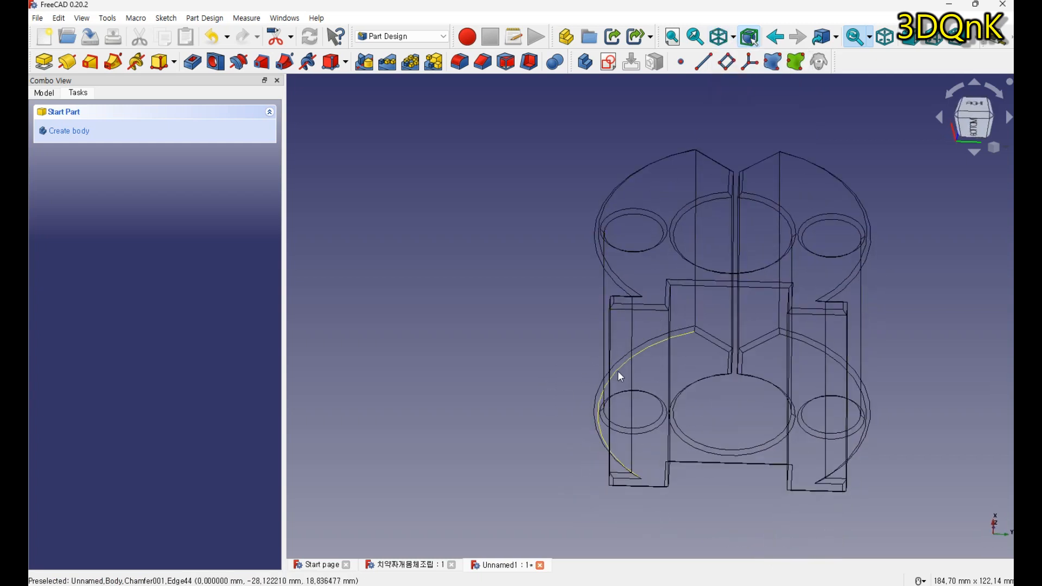
{"action": "middle_click_drag", "start_coordinate": [546, 396], "coordinate": [608, 380]}
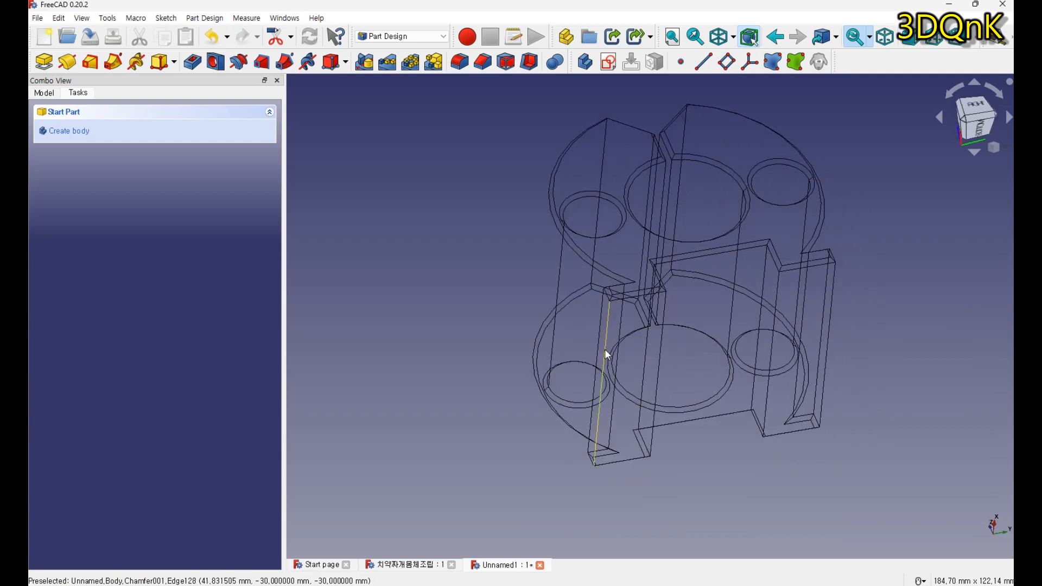
{"action": "left_click", "coordinate": [605, 355]}
{"action": "left_click", "coordinate": [662, 349]}
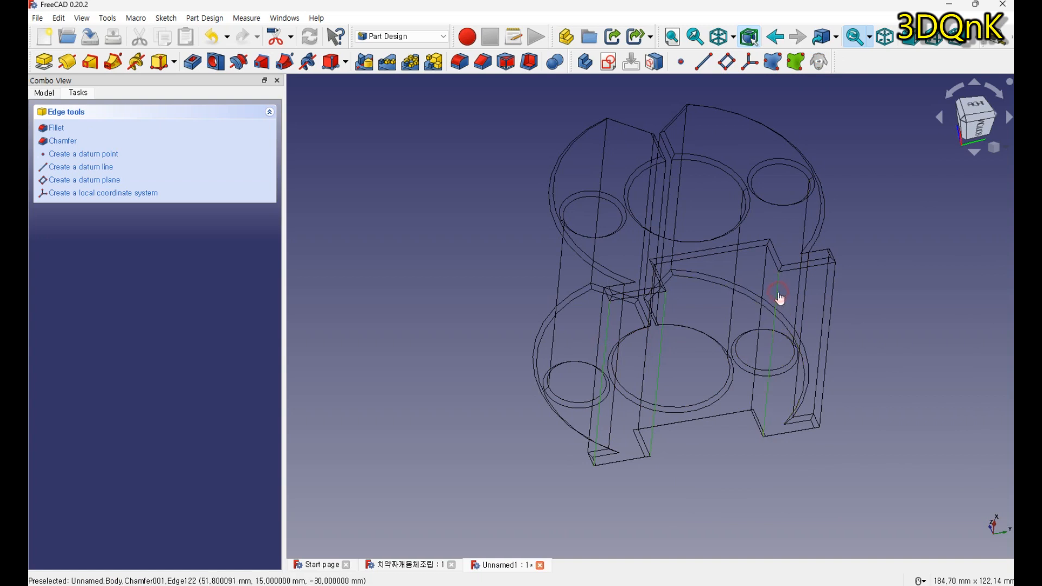
{"action": "left_click", "coordinate": [833, 297]}
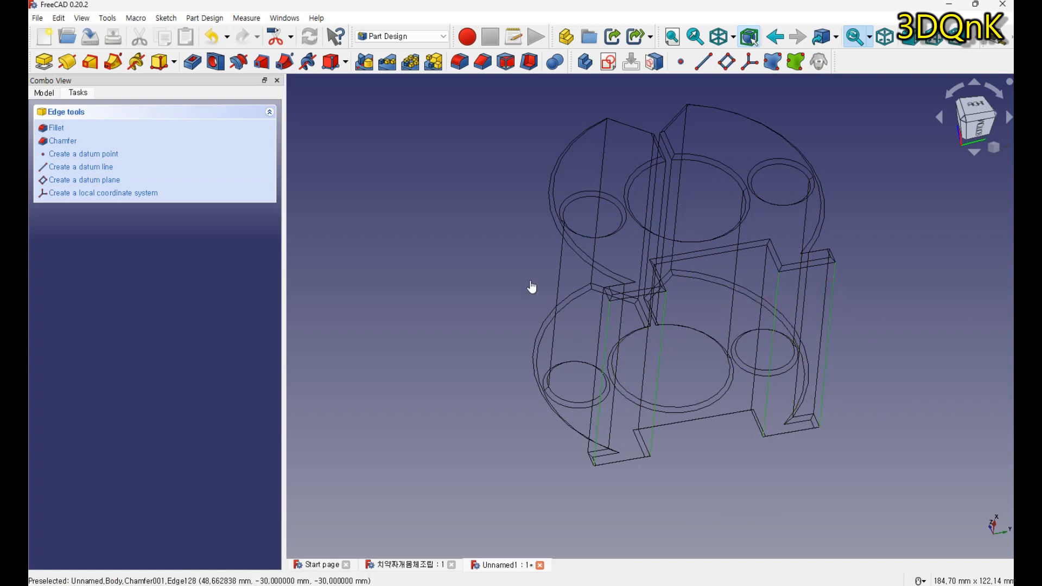
{"action": "left_click", "coordinate": [482, 61]}
{"action": "left_click", "coordinate": [131, 119]}
Step: Switch the display to flat lines and show the whole body in an isometric view
{"action": "mouse_move", "coordinate": [416, 249]}
{"action": "middle_mouse_down"}
{"action": "mouse_move", "coordinate": [448, 285]}
{"action": "mouse_move", "coordinate": [558, 112]}
{"action": "middle_mouse_up"}
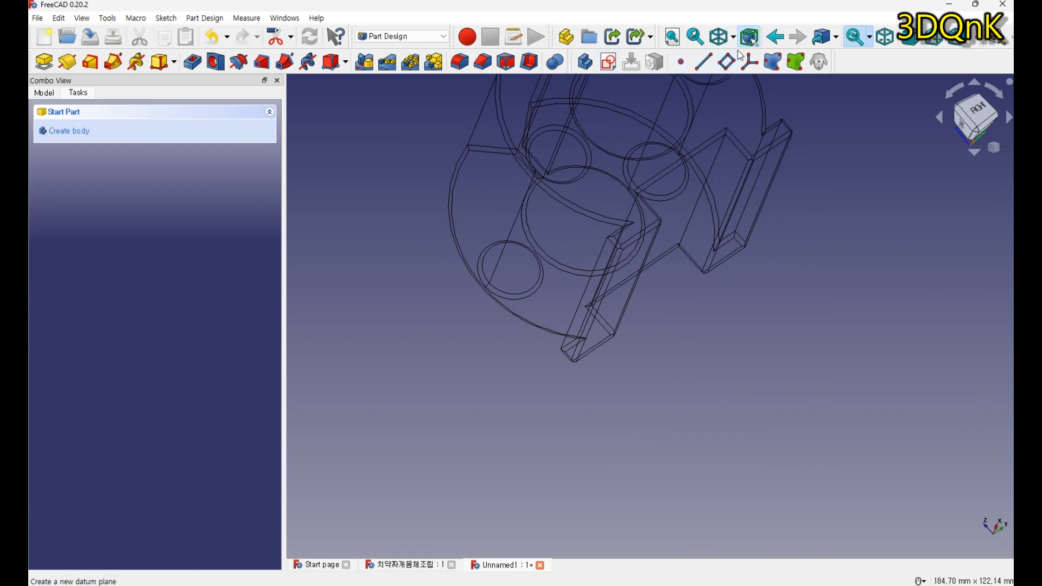
{"action": "left_click", "coordinate": [733, 36]}
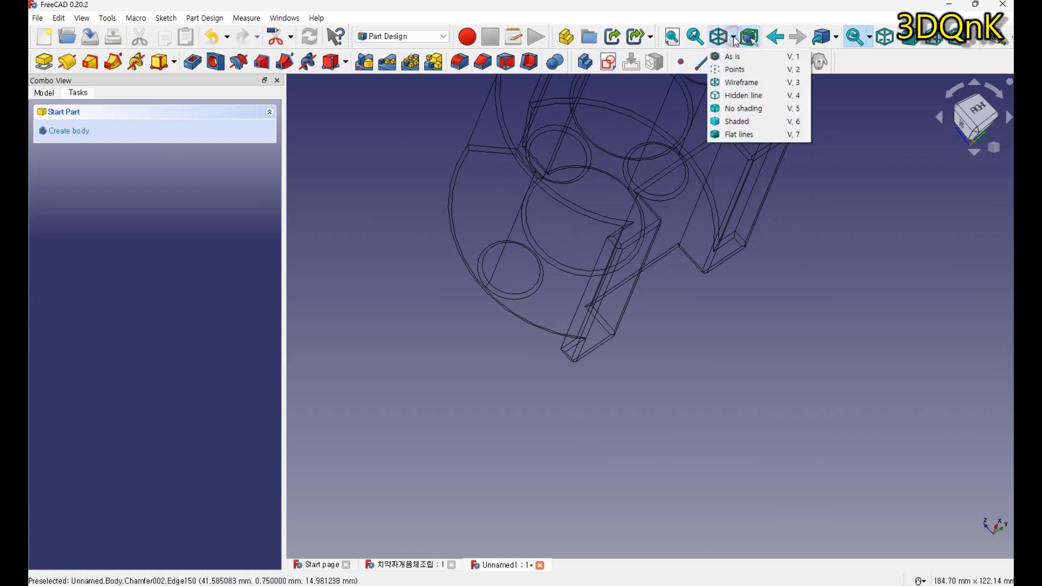
{"action": "left_click", "coordinate": [732, 134]}
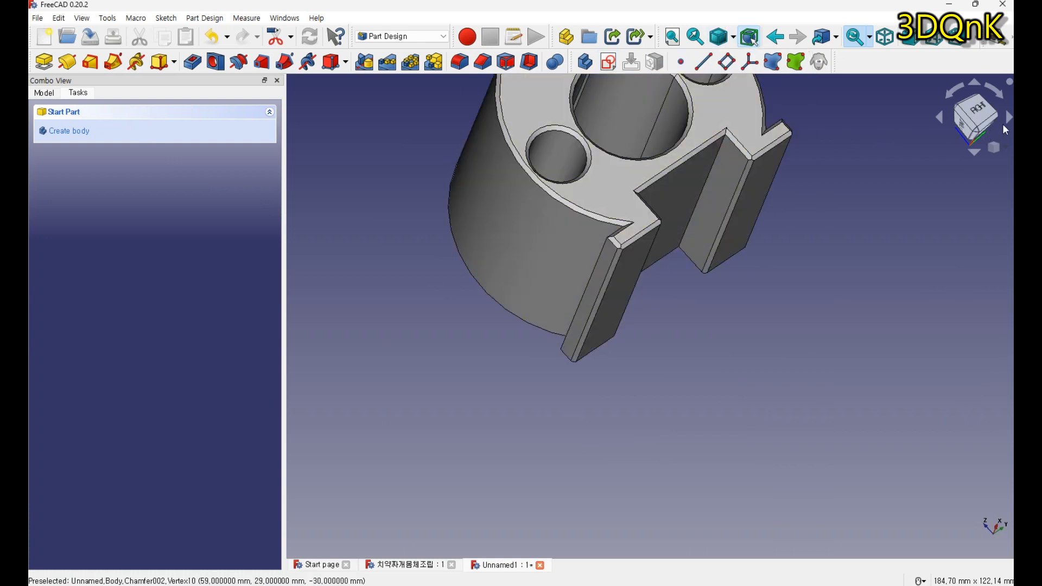
{"action": "left_click", "coordinate": [1005, 146]}
{"action": "left_click", "coordinate": [977, 174]}
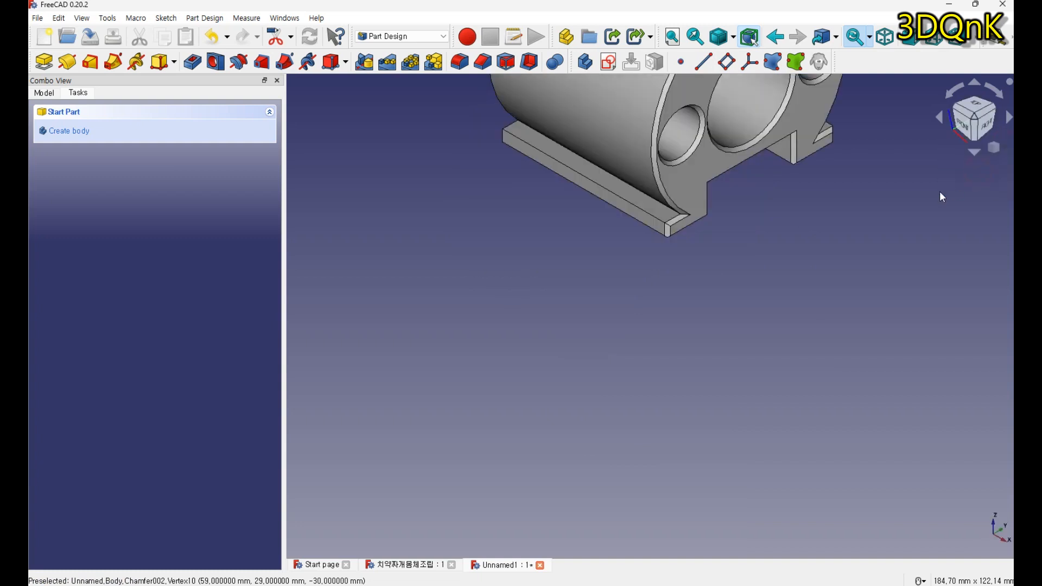
{"action": "middle_click_drag", "start_coordinate": [700, 246], "coordinate": [595, 517]}
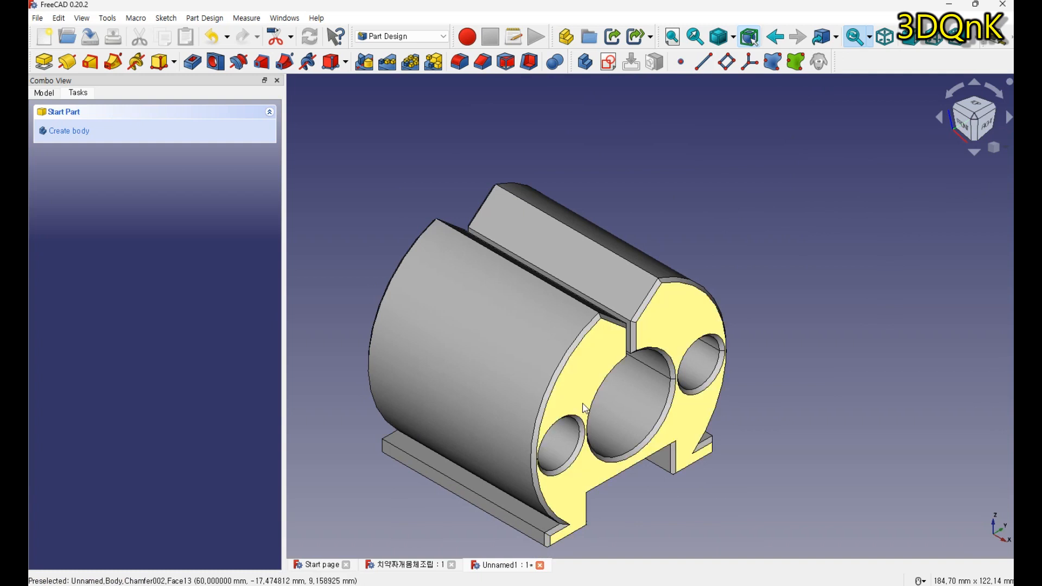
{"action": "scroll", "coordinate": [564, 444], "scroll_direction": "down", "scroll_amount": 1}
{"action": "scroll", "coordinate": [543, 466], "scroll_direction": "up", "scroll_amount": 3}
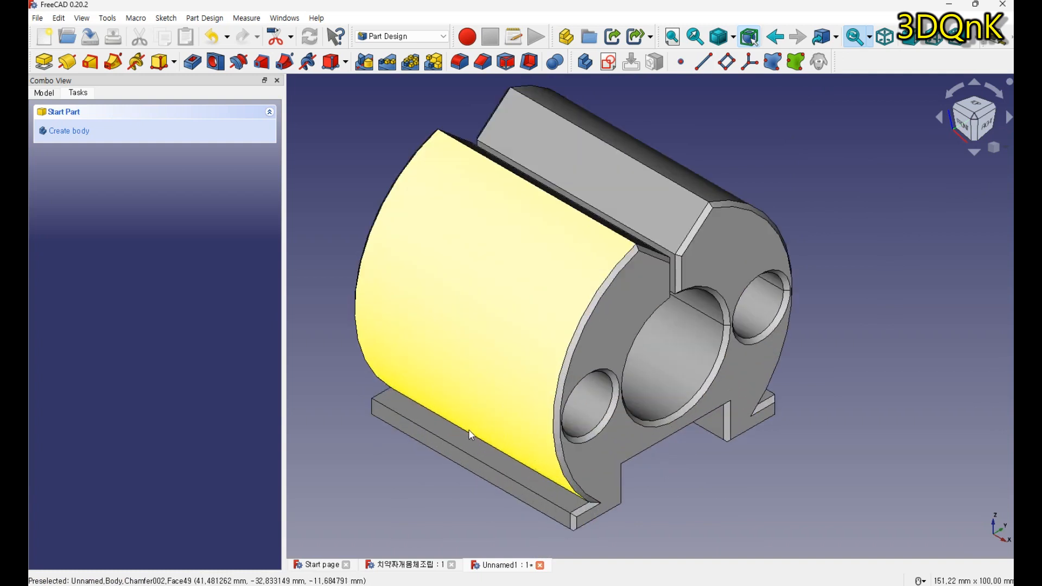
{"action": "scroll", "coordinate": [436, 417], "scroll_direction": "down", "scroll_amount": 1}
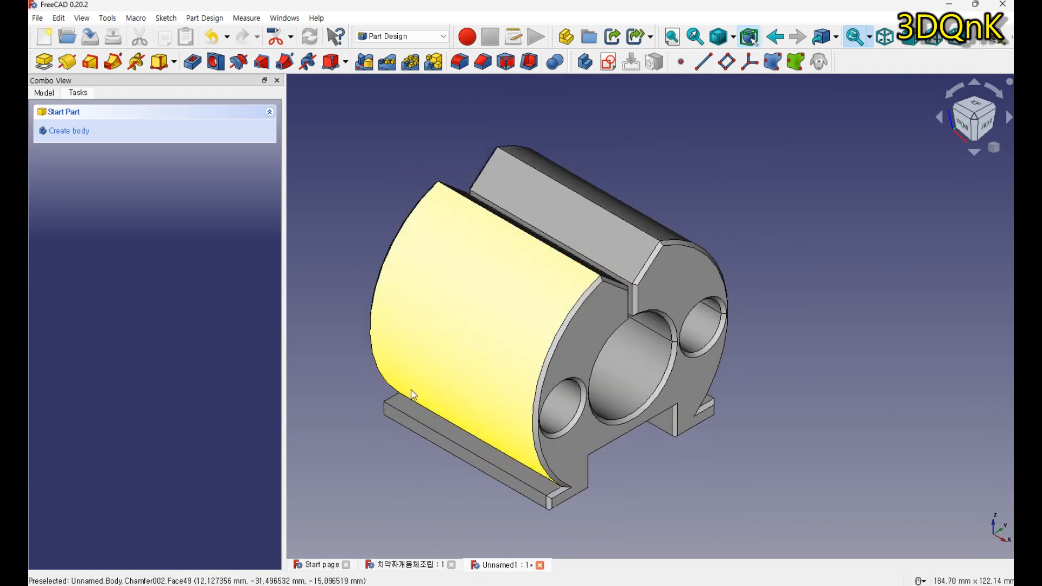
{"action": "scroll", "coordinate": [424, 395], "scroll_direction": "down", "scroll_amount": 1}
{"action": "middle_click_drag", "start_coordinate": [394, 353], "coordinate": [442, 324]}
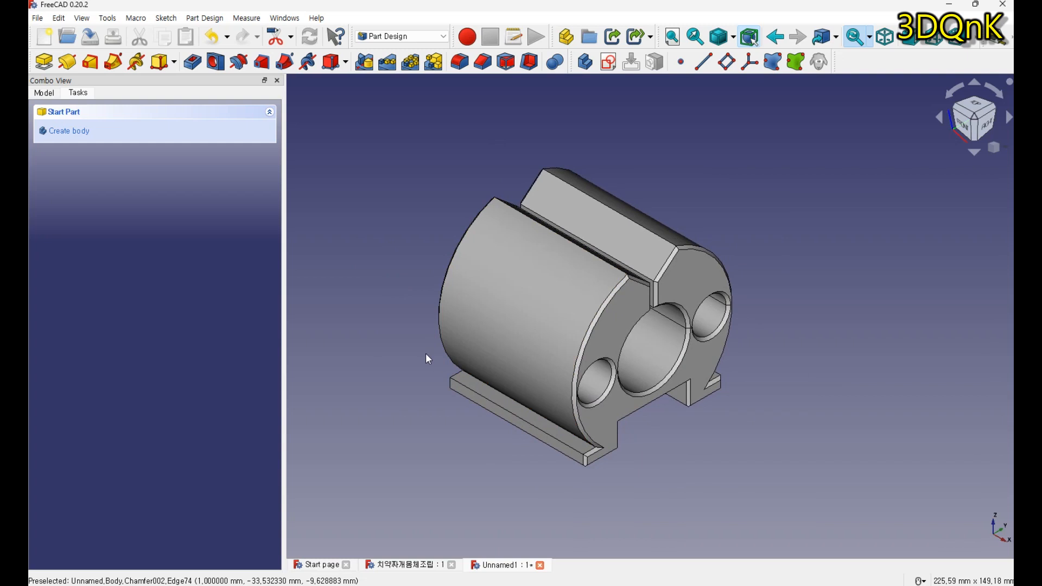
Step: Create a new document and start a sketch on the YZ plane
{"action": "left_click", "coordinate": [44, 92]}
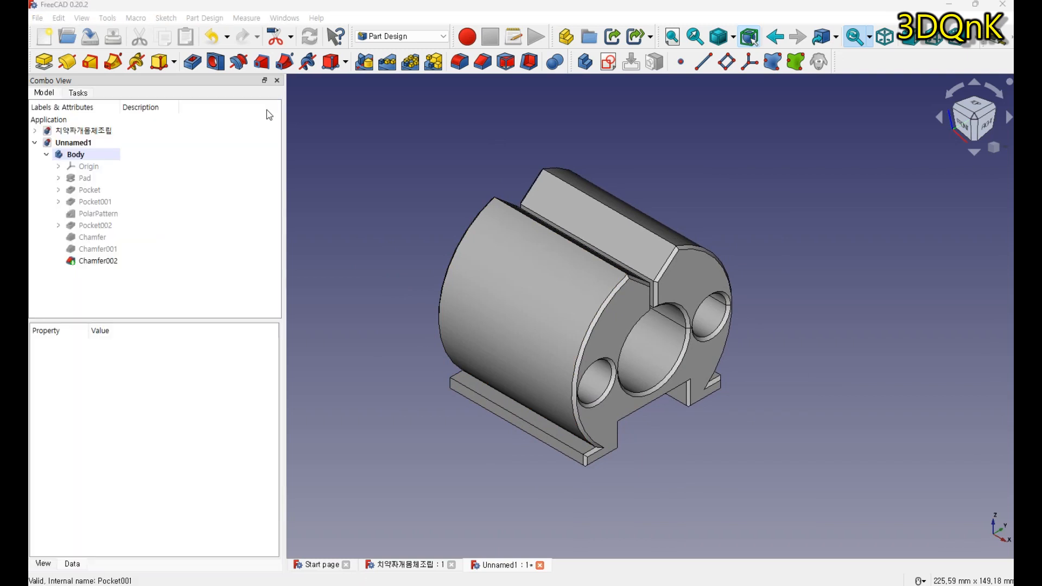
{"action": "left_click", "coordinate": [45, 37]}
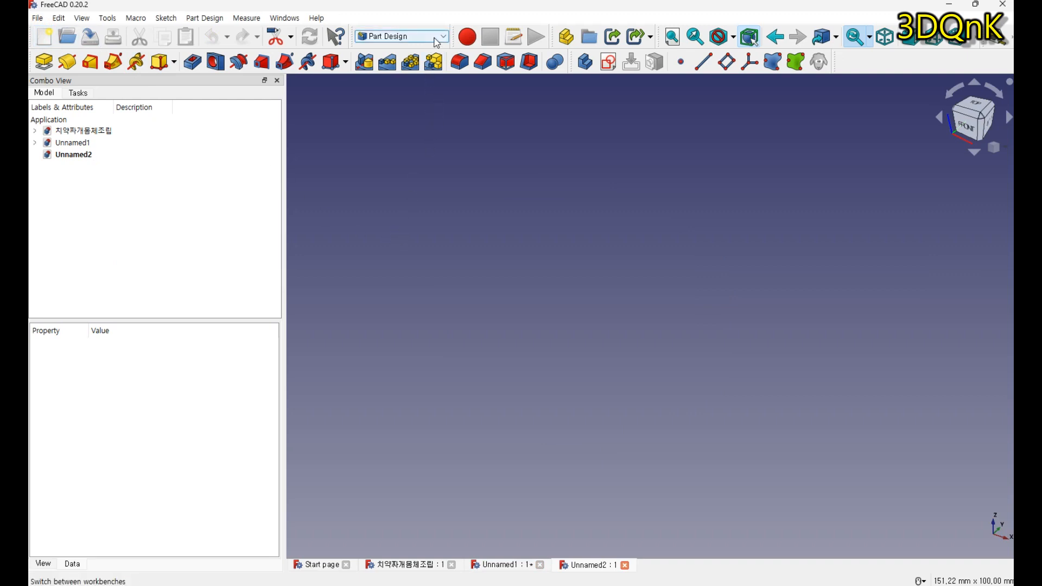
{"action": "left_click", "coordinate": [609, 64]}
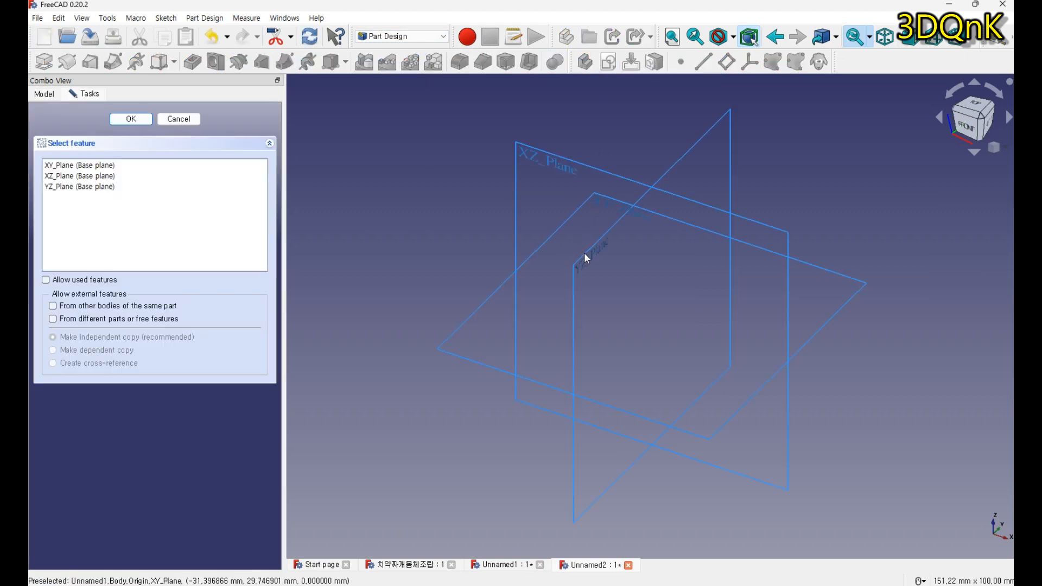
{"action": "left_click", "coordinate": [586, 256]}
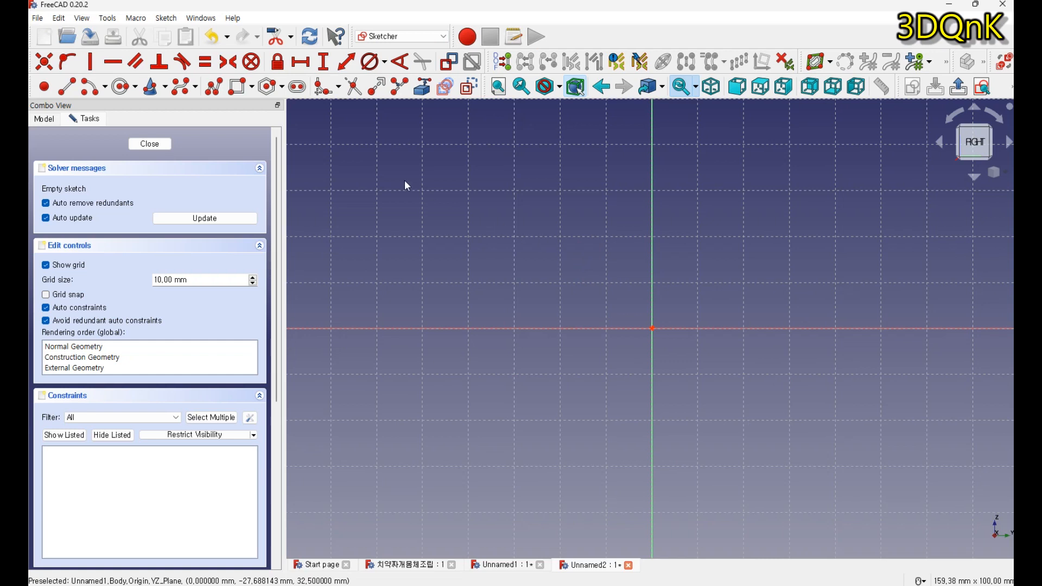
Step: Draw a circle centred on the sketch origin and constrain its diameter to 25 mm
{"action": "left_click", "coordinate": [122, 93]}
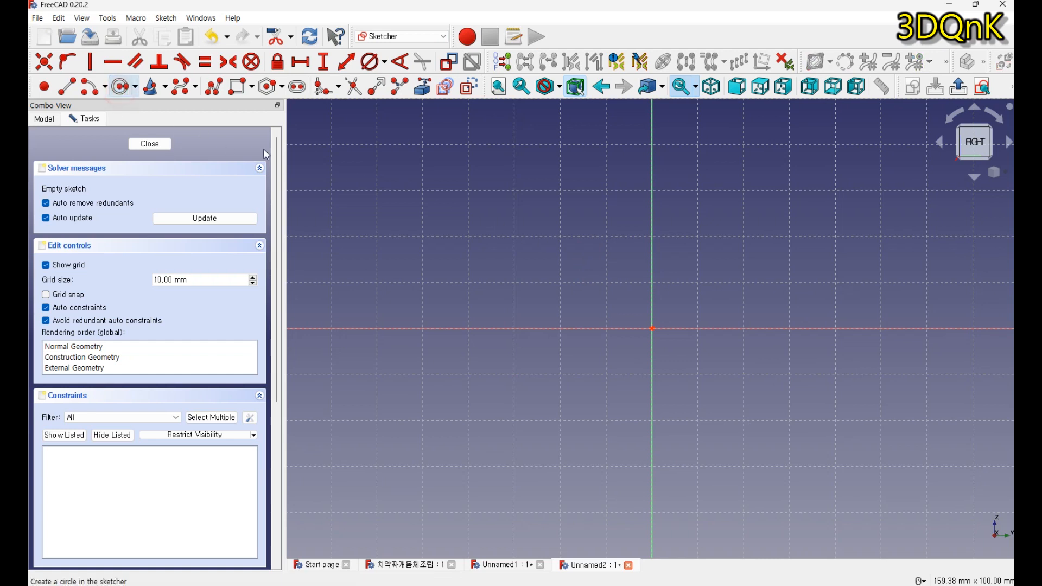
{"action": "left_click", "coordinate": [651, 328]}
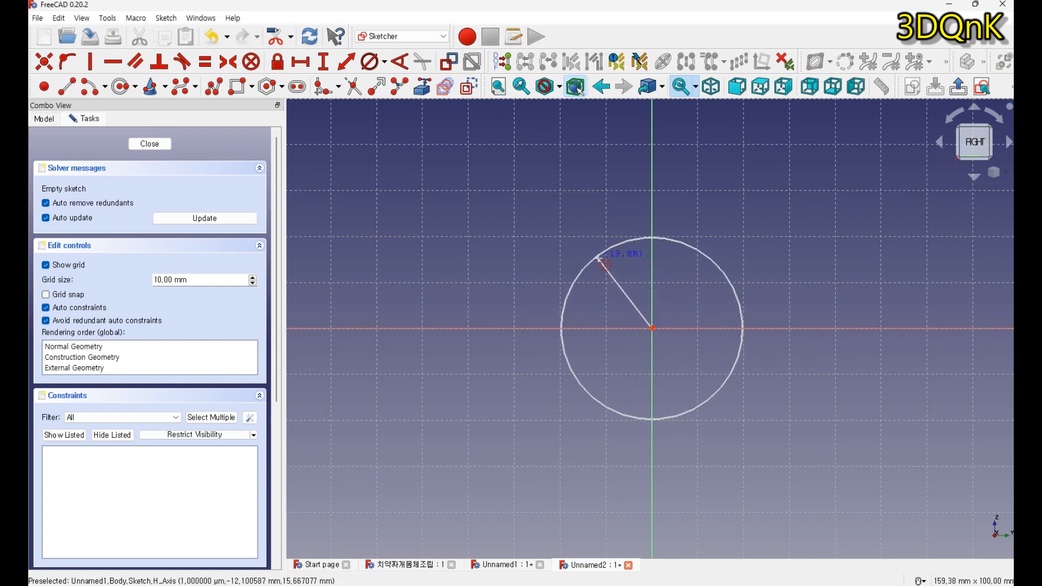
{"action": "left_click", "coordinate": [599, 262]}
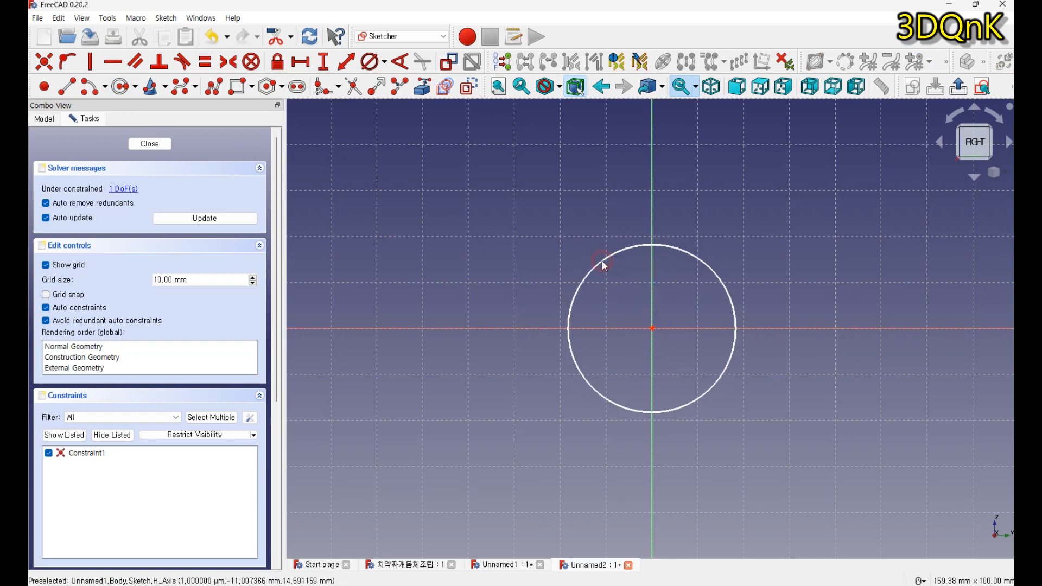
{"action": "left_click", "coordinate": [371, 63]}
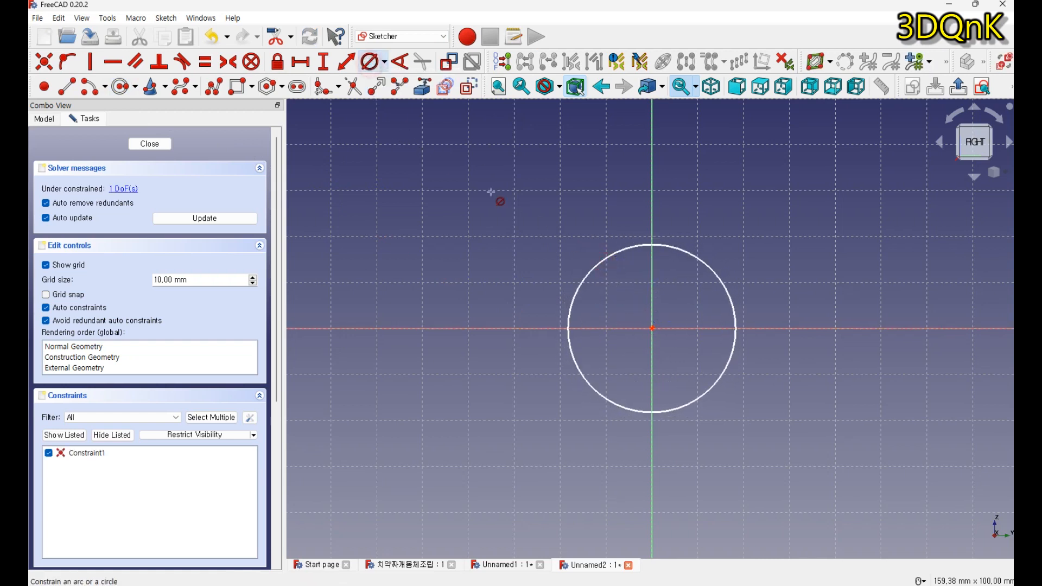
{"action": "left_click", "coordinate": [587, 276]}
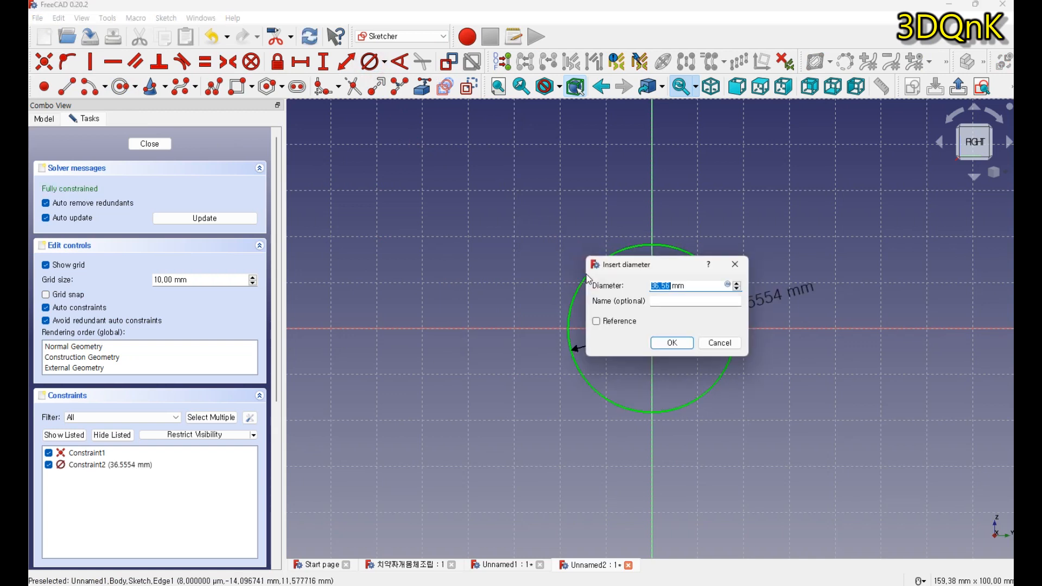
{"action": "type", "text": "25"}
{"action": "left_click", "coordinate": [669, 343]}
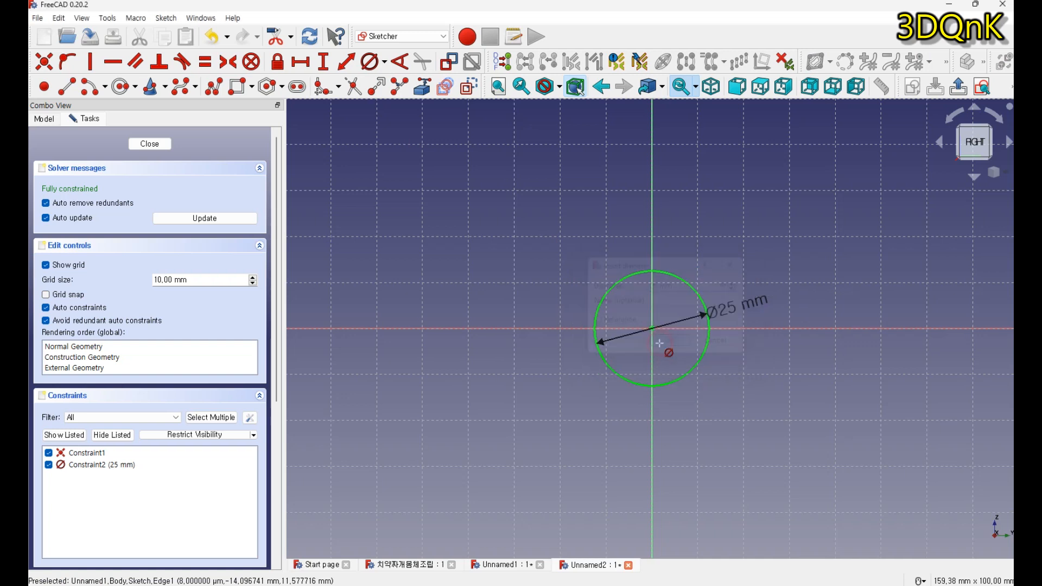
Step: Finish the circle sketch and pad it 10 mm into a disc, keeping the sketch normal as direction
{"action": "left_click", "coordinate": [159, 147]}
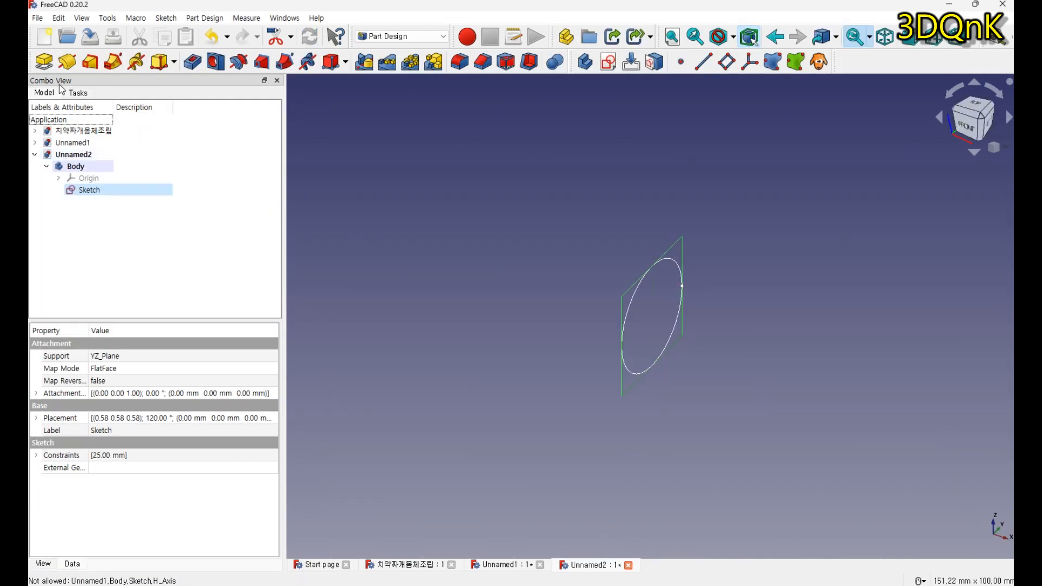
{"action": "left_click", "coordinate": [44, 62]}
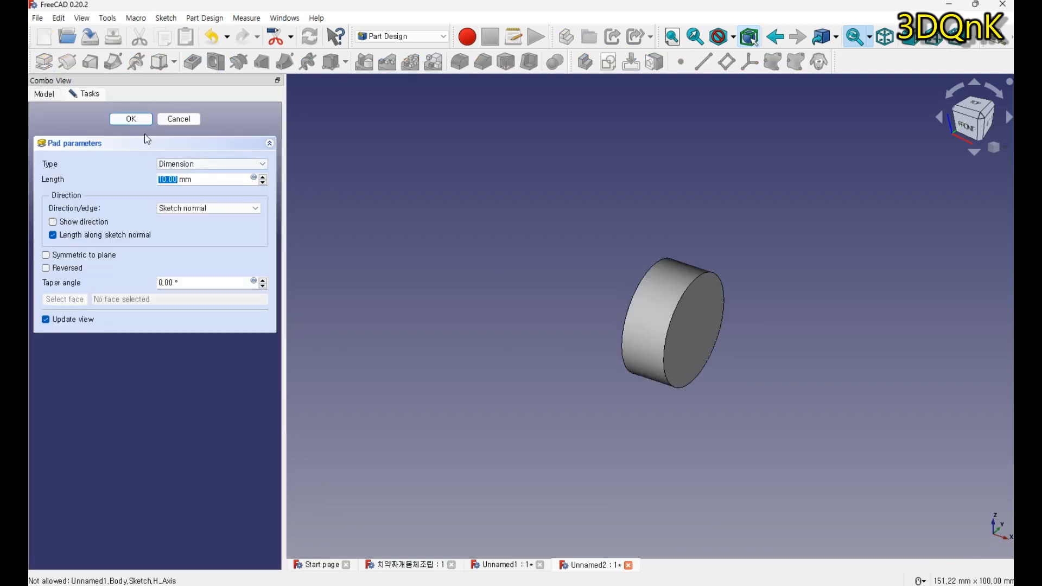
{"action": "left_click", "coordinate": [132, 119]}
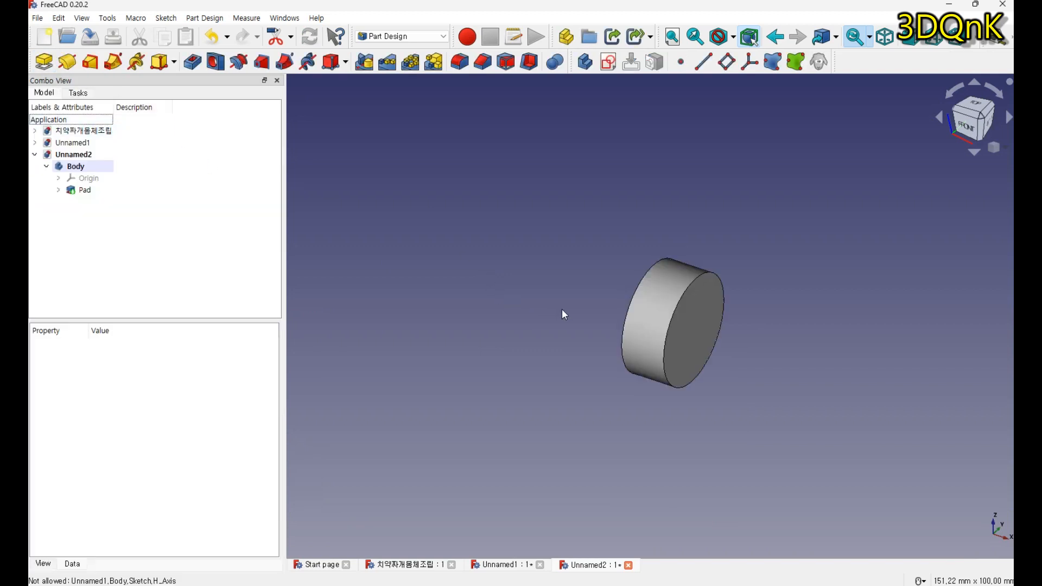
Step: Sketch a 10 mm diameter circle centred on the origin on the disc's front end face
{"action": "left_click", "coordinate": [685, 322]}
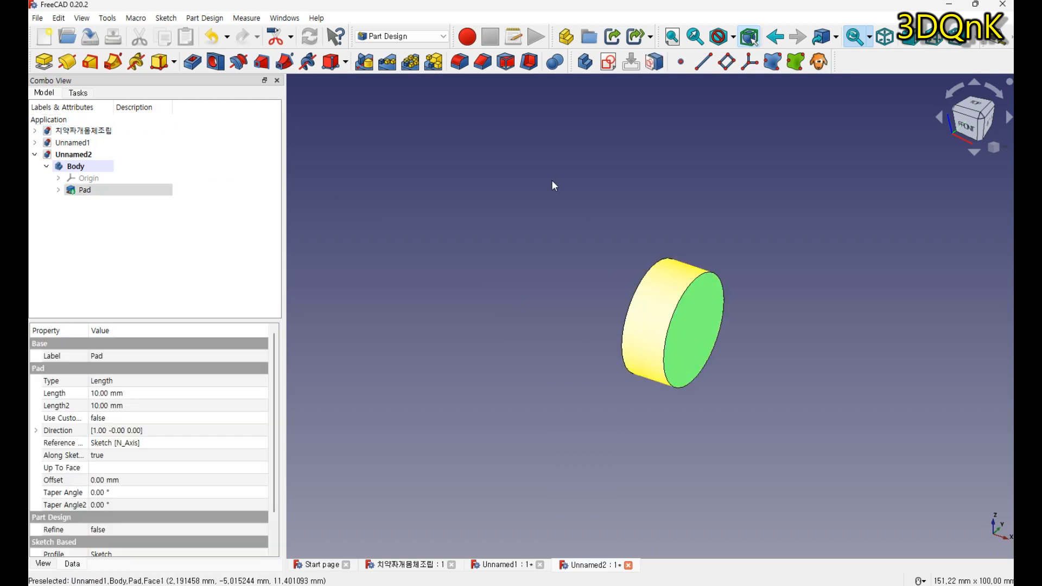
{"action": "left_click", "coordinate": [608, 61]}
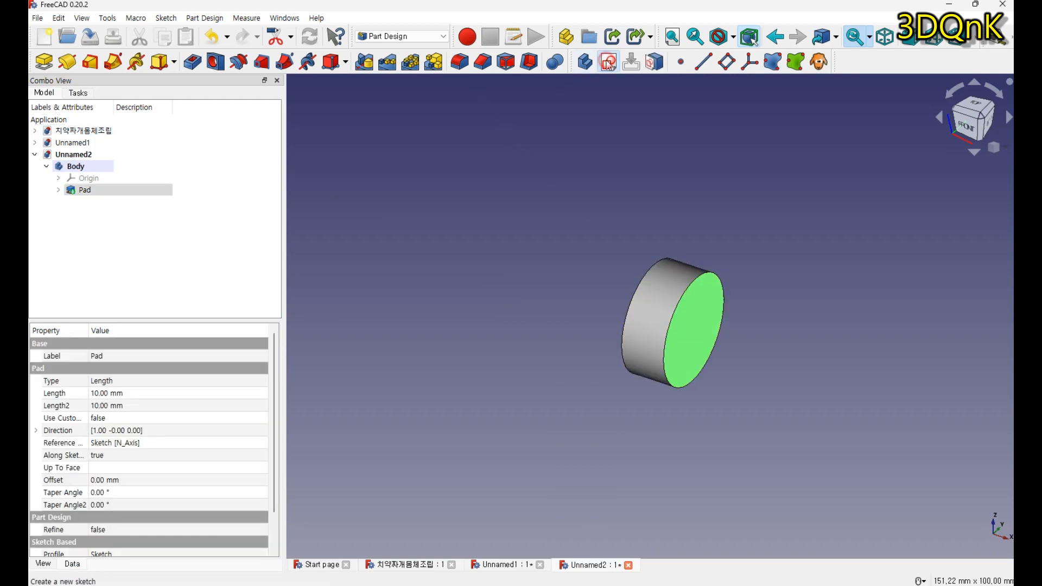
{"action": "left_click", "coordinate": [120, 87]}
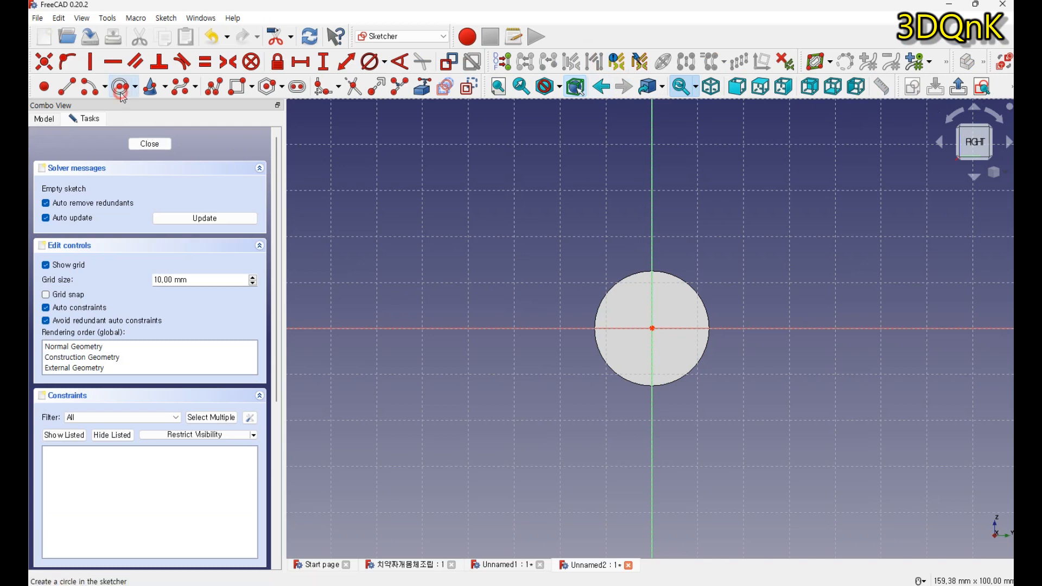
{"action": "left_click", "coordinate": [652, 328]}
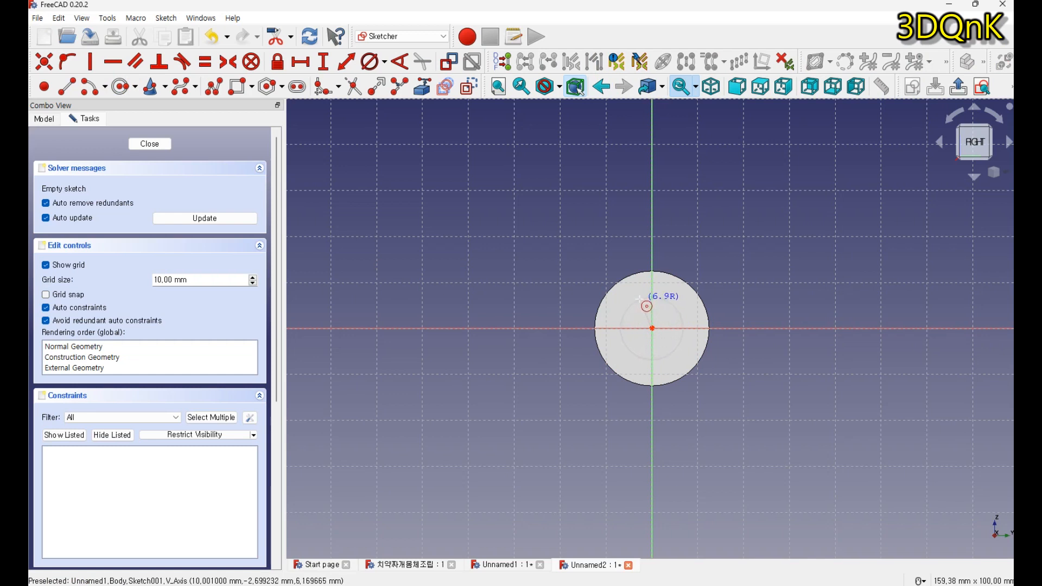
{"action": "left_click", "coordinate": [632, 305]}
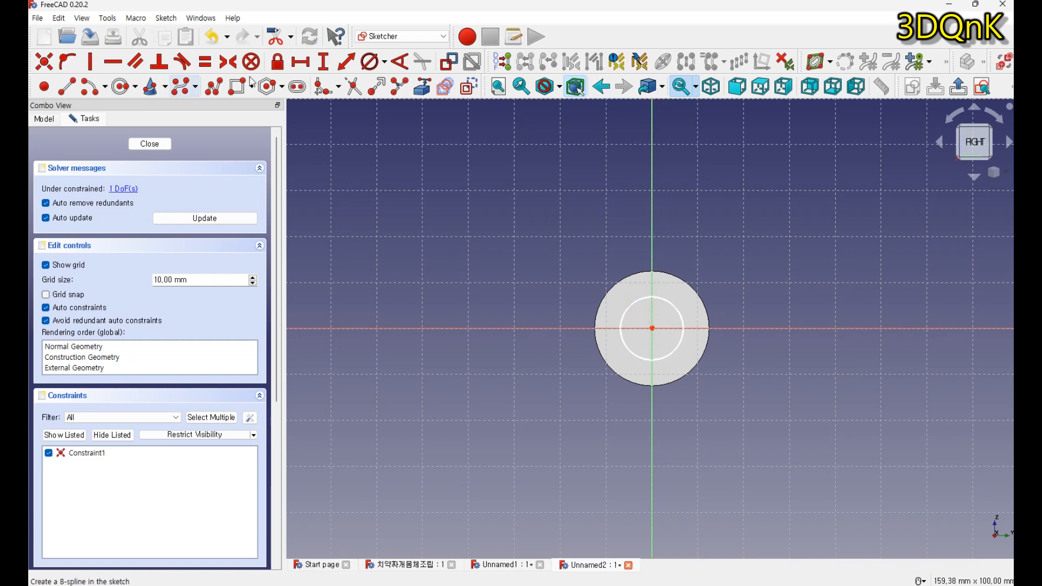
{"action": "left_click", "coordinate": [369, 61]}
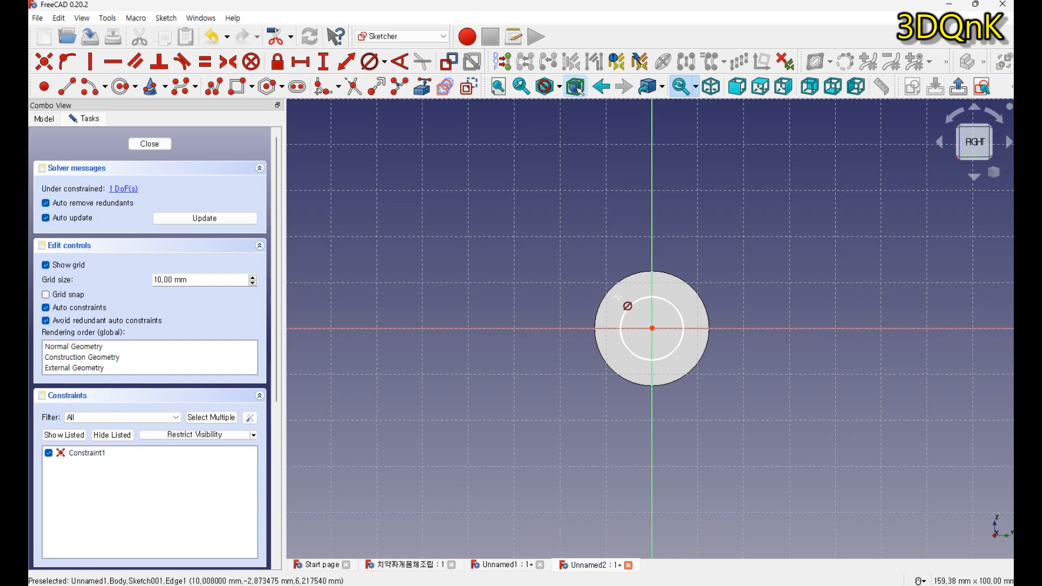
{"action": "left_click", "coordinate": [631, 307]}
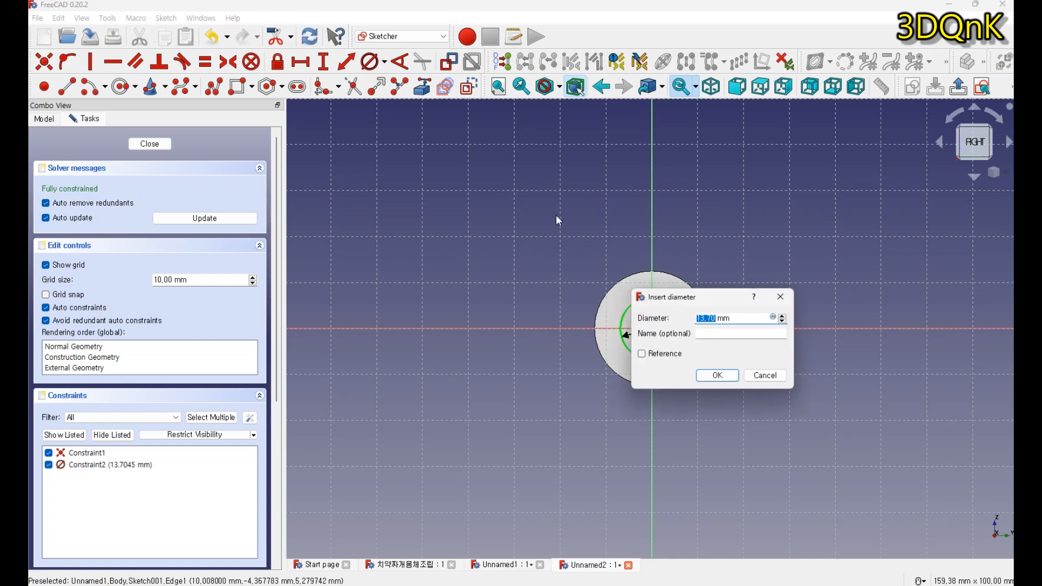
{"action": "type", "text": "10"}
{"action": "left_click", "coordinate": [702, 375]}
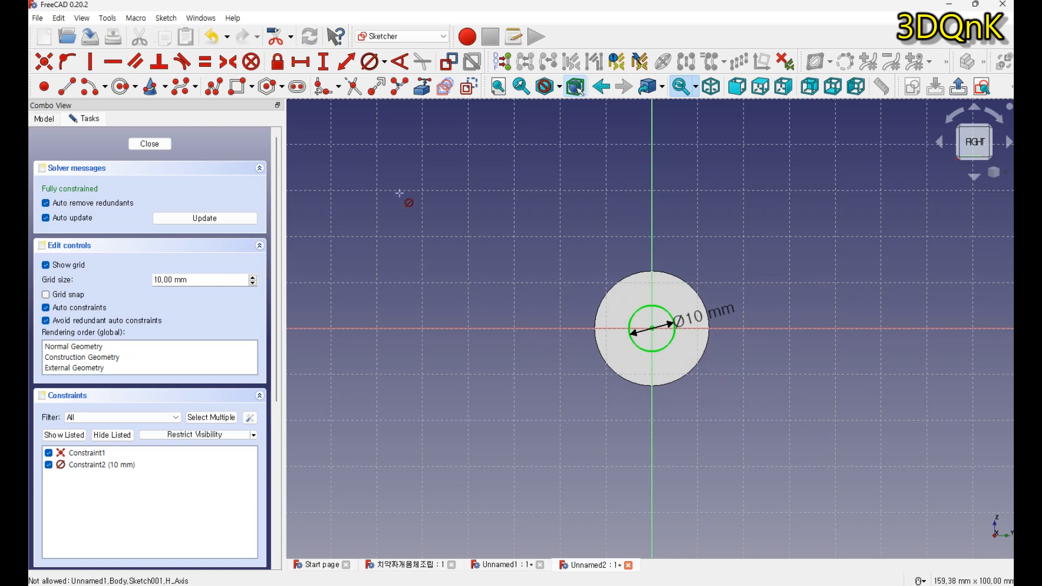
Step: Finish the sketch and pad the small circle 70 mm outward from the disc as a shaft
{"action": "left_click", "coordinate": [150, 145]}
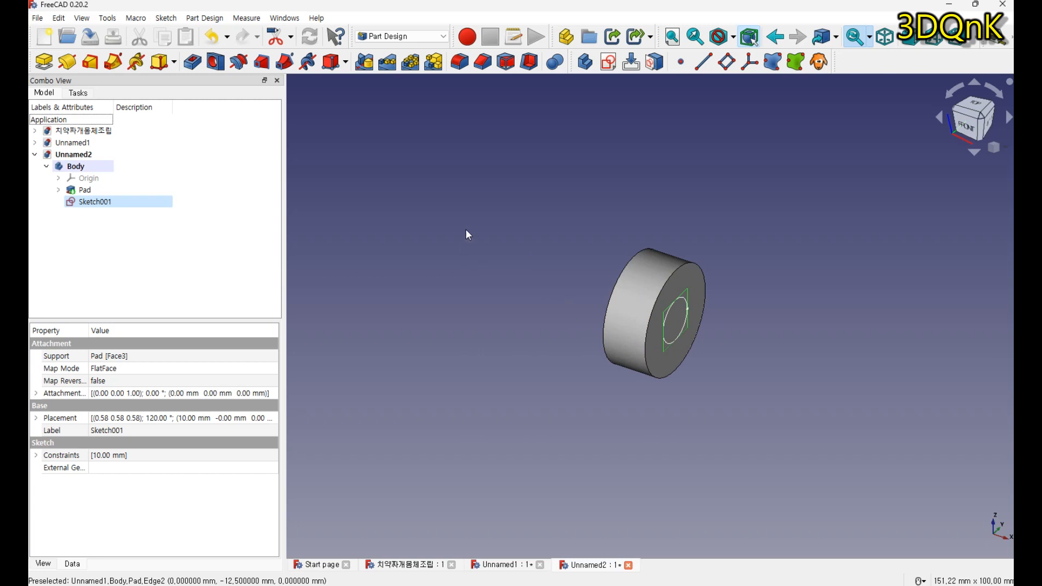
{"action": "left_click", "coordinate": [44, 61]}
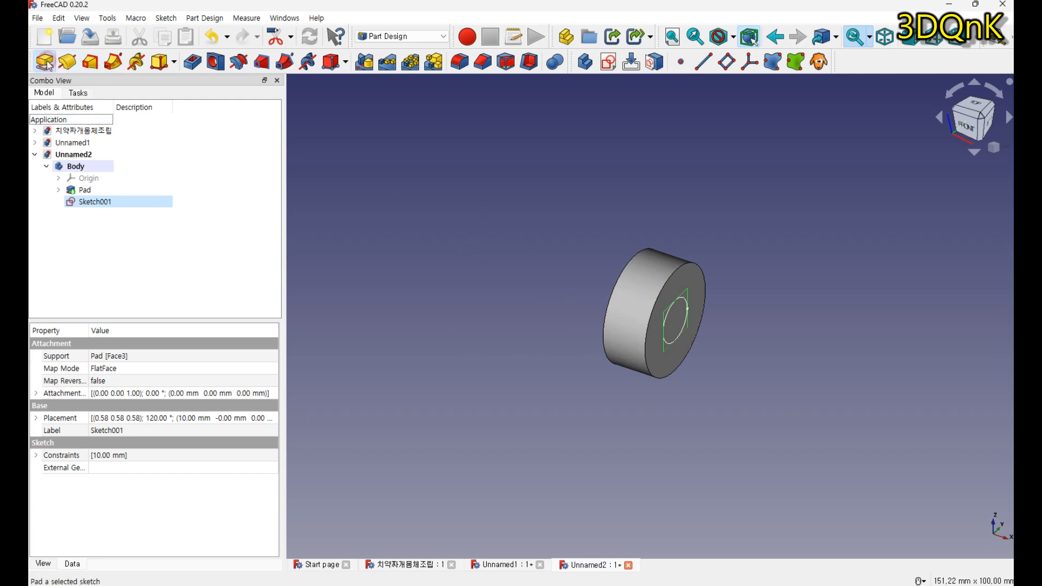
{"action": "left_click_drag", "start_coordinate": [198, 181], "coordinate": [134, 186]}
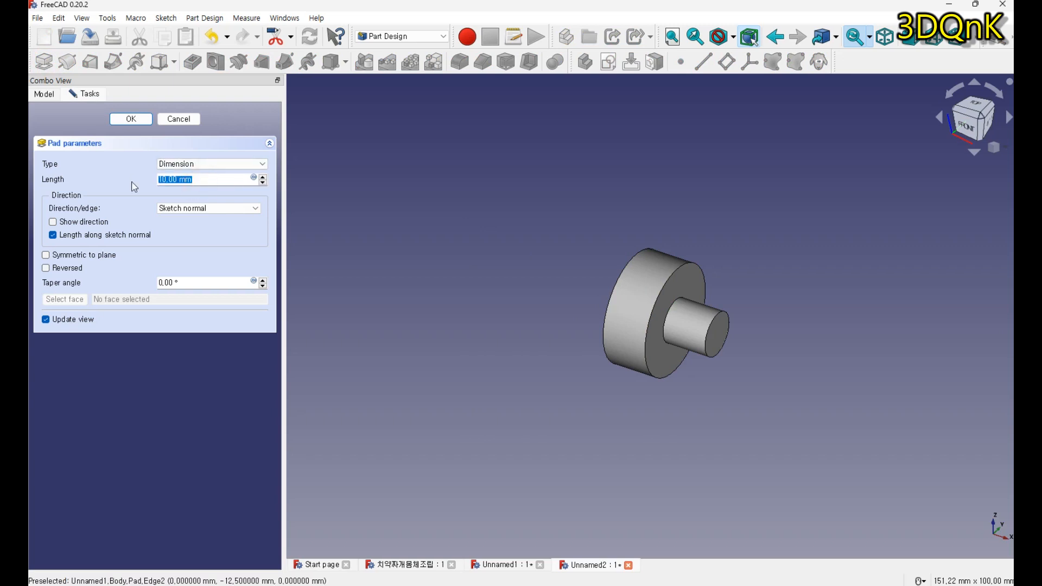
{"action": "type", "text": "70"}
{"action": "left_click", "coordinate": [146, 120]}
Step: Start a new sketch on the free end face of the shaft
{"action": "scroll", "coordinate": [493, 258], "scroll_direction": "down", "scroll_amount": 4}
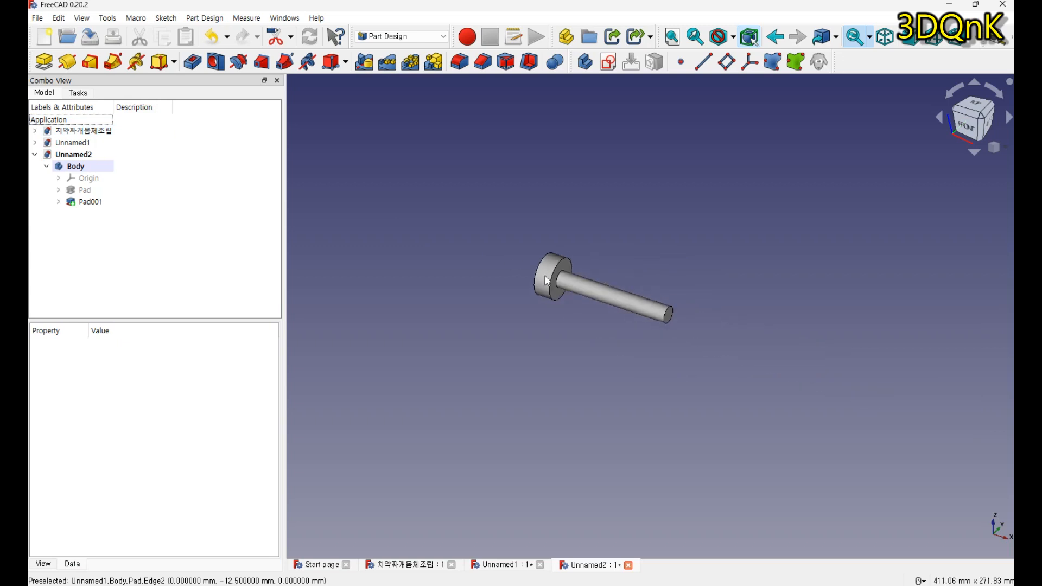
{"action": "scroll", "coordinate": [677, 281], "scroll_direction": "up", "scroll_amount": 3}
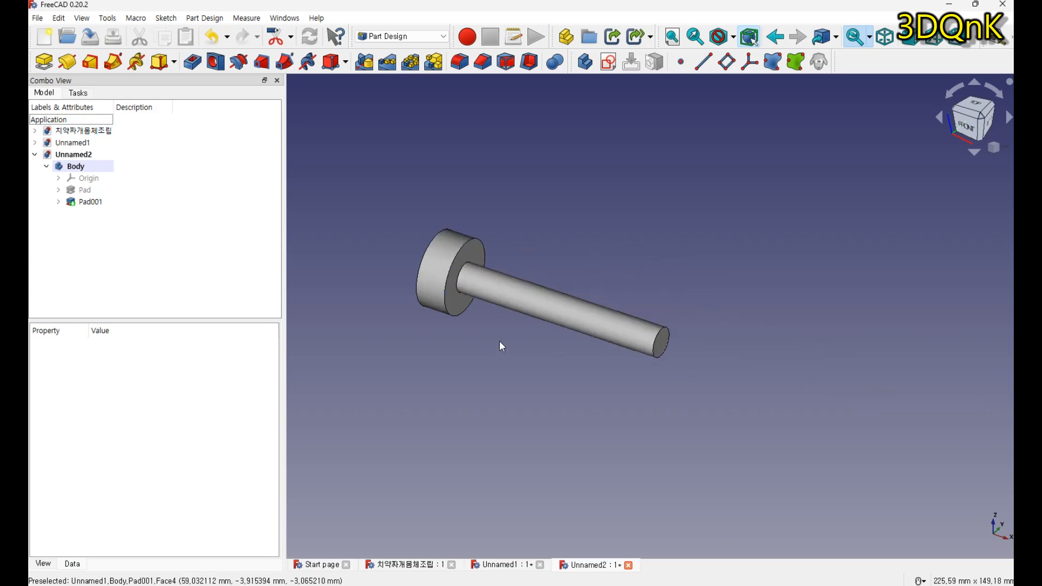
{"action": "middle_click_drag", "start_coordinate": [477, 344], "coordinate": [456, 348]}
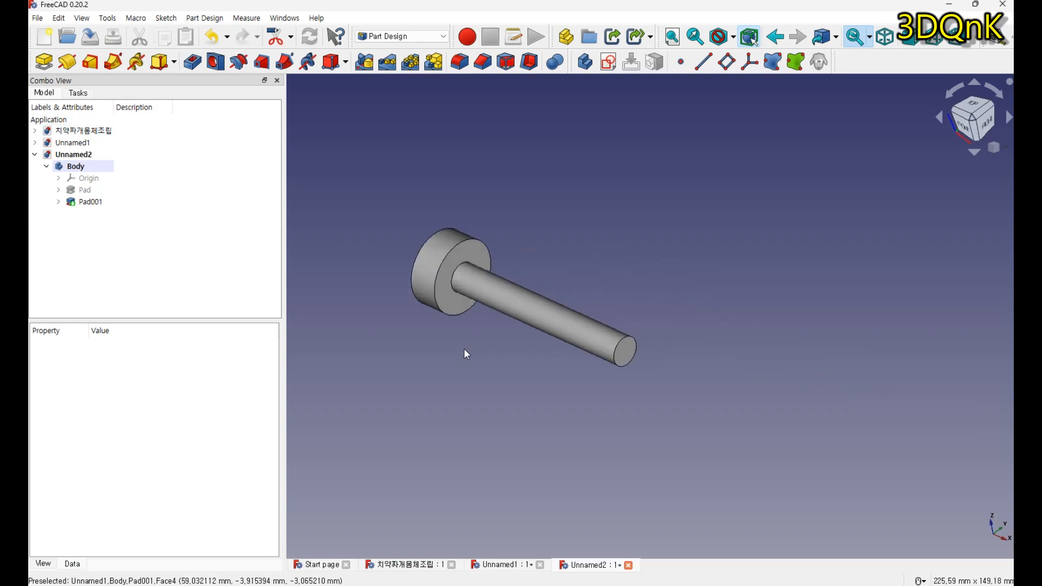
{"action": "mouse_move", "coordinate": [604, 383]}
{"action": "middle_mouse_down"}
{"action": "mouse_move", "coordinate": [577, 379]}
{"action": "mouse_move", "coordinate": [594, 380]}
{"action": "middle_mouse_up"}
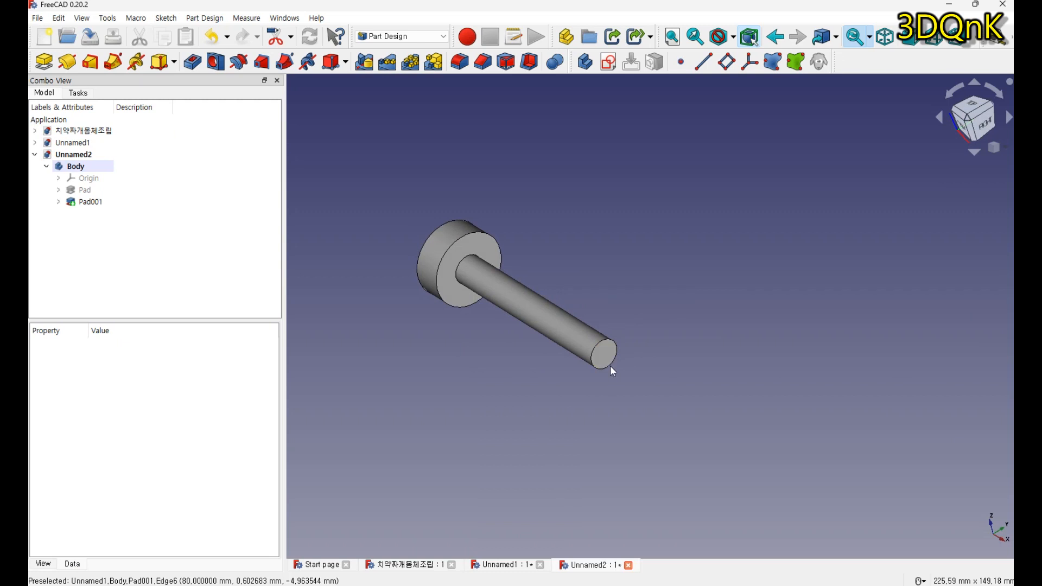
{"action": "scroll", "coordinate": [607, 353], "scroll_direction": "up", "scroll_amount": 3}
{"action": "left_click", "coordinate": [602, 351]}
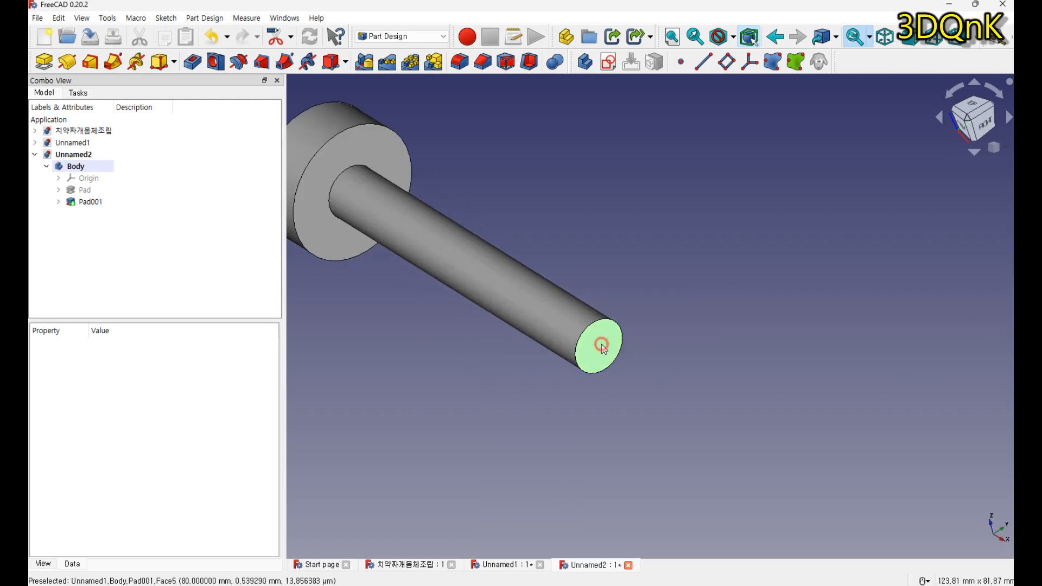
{"action": "left_click", "coordinate": [609, 63]}
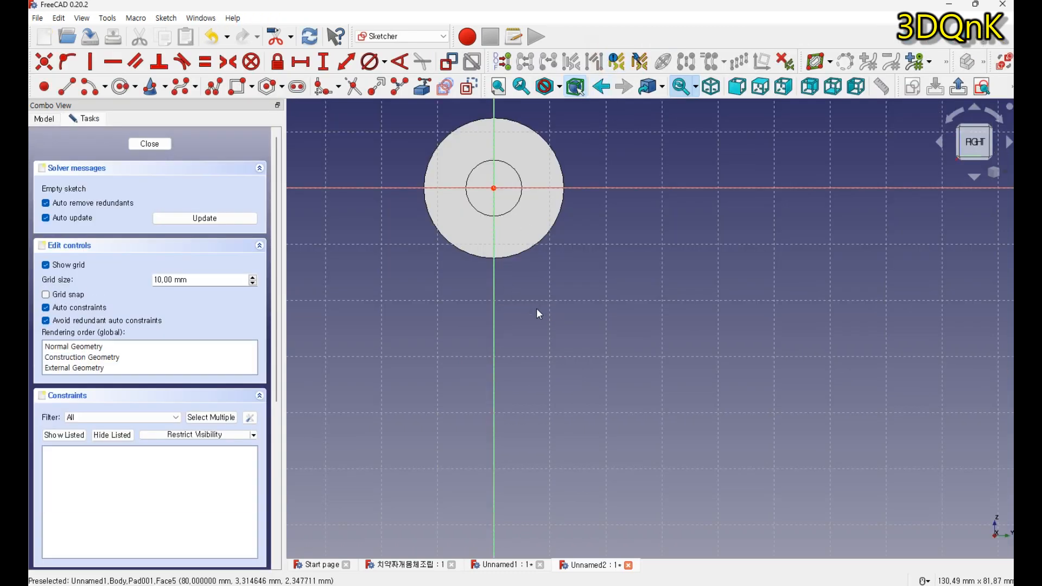
Step: Sketch a tall, narrow rectangle about 3.9 mm wide around the origin, extending above and below the shaft's end face
{"action": "middle_click_drag", "start_coordinate": [594, 331], "coordinate": [622, 413]}
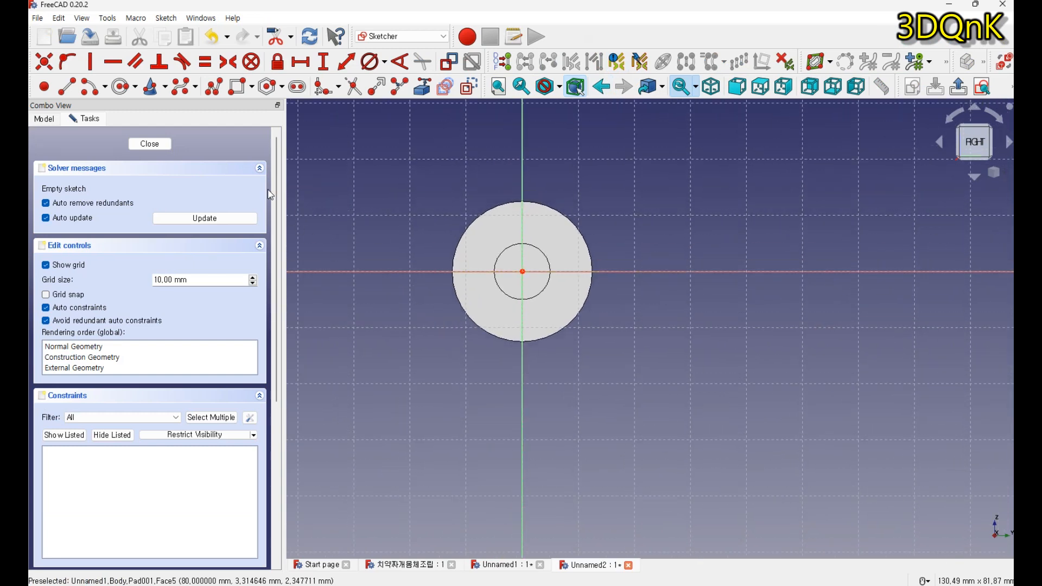
{"action": "left_click", "coordinate": [238, 86]}
{"action": "scroll", "coordinate": [503, 279], "scroll_direction": "up", "scroll_amount": 3}
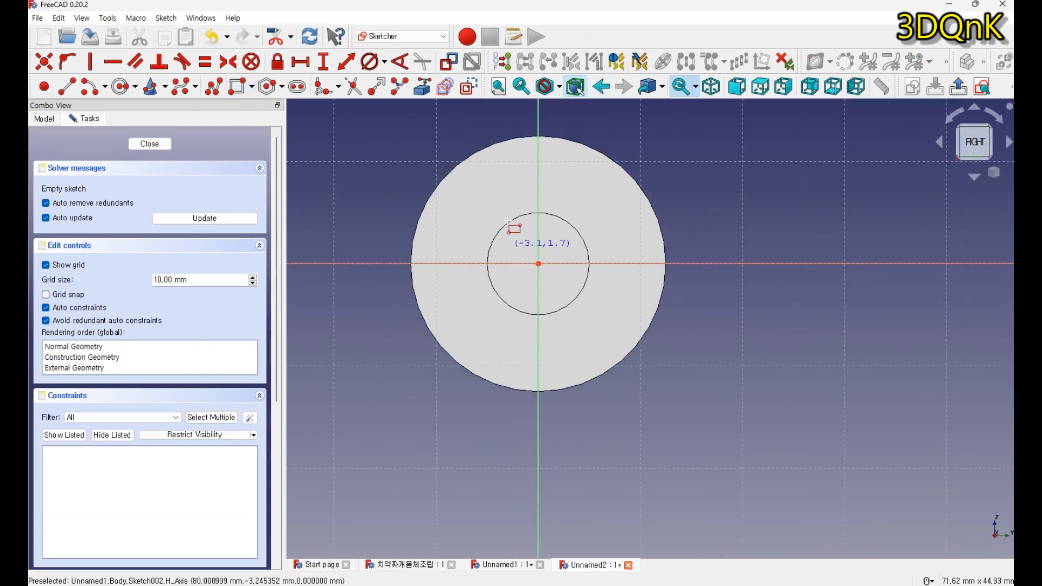
{"action": "left_click", "coordinate": [519, 179]}
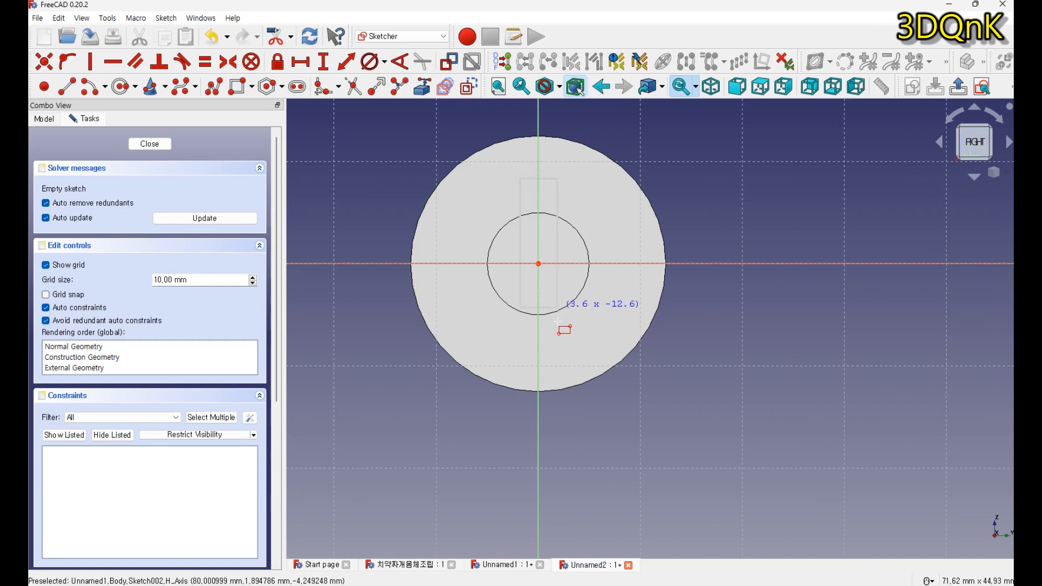
{"action": "left_click", "coordinate": [560, 341]}
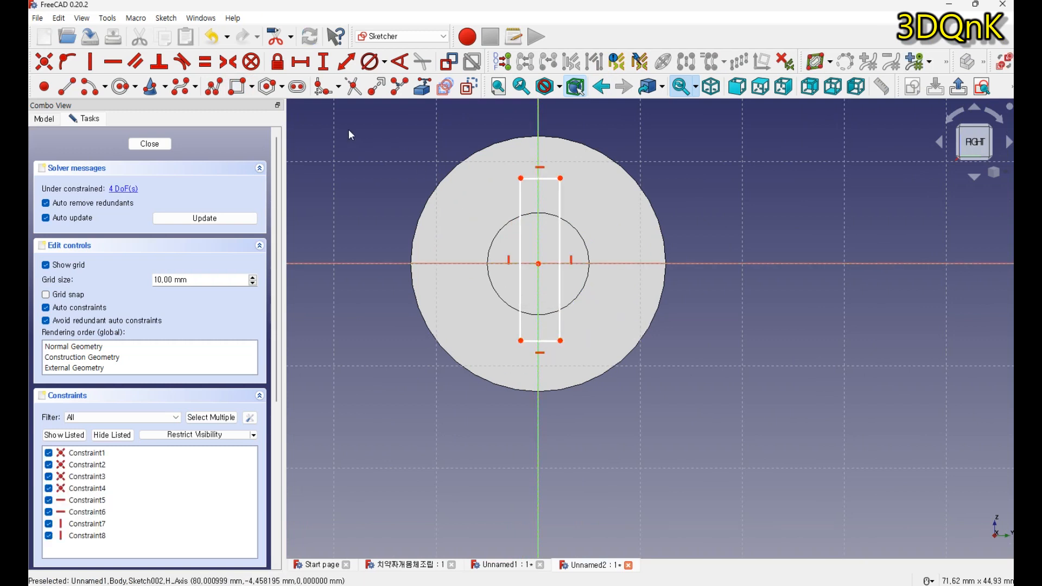
Step: Constrain the rectangle's horizontal width to 1.5 mm
{"action": "left_click", "coordinate": [301, 65]}
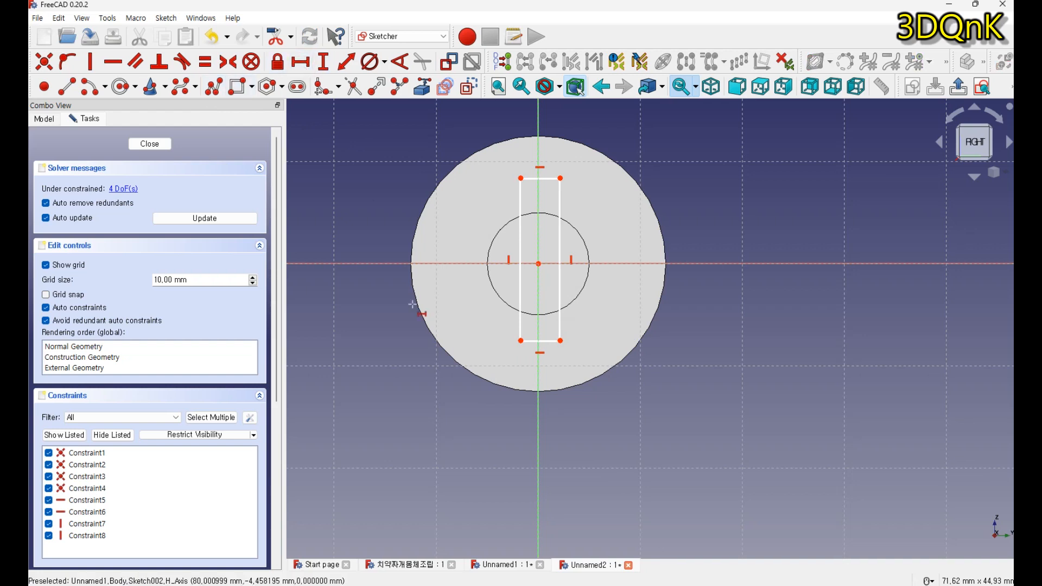
{"action": "left_click", "coordinate": [529, 340]}
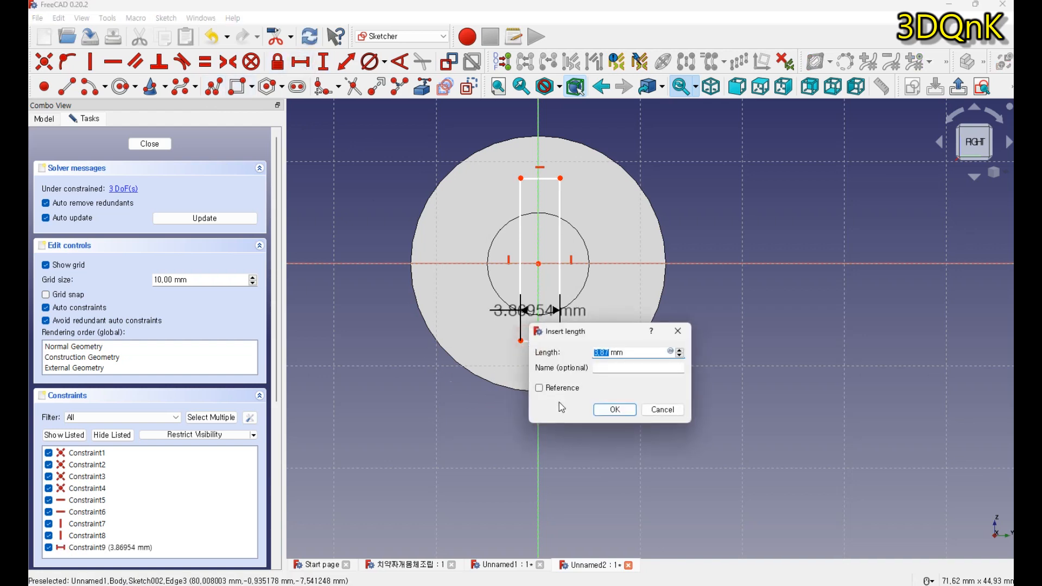
{"action": "type", "text": "1,5"}
{"action": "key", "text": "Return"}
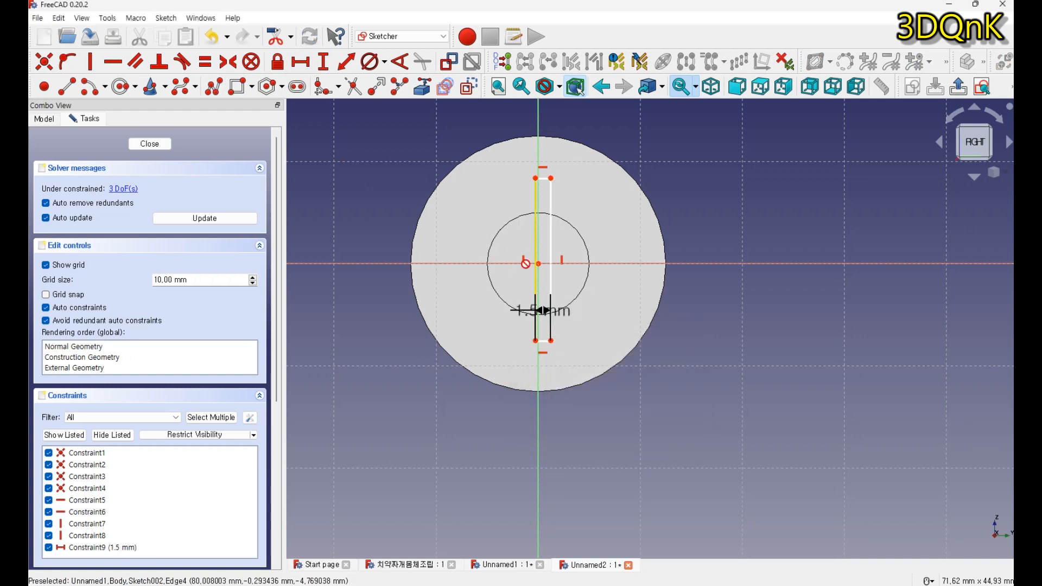
Step: Centre the slot rectangle by constraining its upper corner to a horizontal distance of 0.75 mm from the origin
{"action": "left_click", "coordinate": [551, 178]}
{"action": "left_click", "coordinate": [539, 263]}
{"action": "type", "text": "l"}
{"action": "type", "text": "0,7"}
{"action": "type", "text": "5"}
{"action": "key", "text": "Return"}
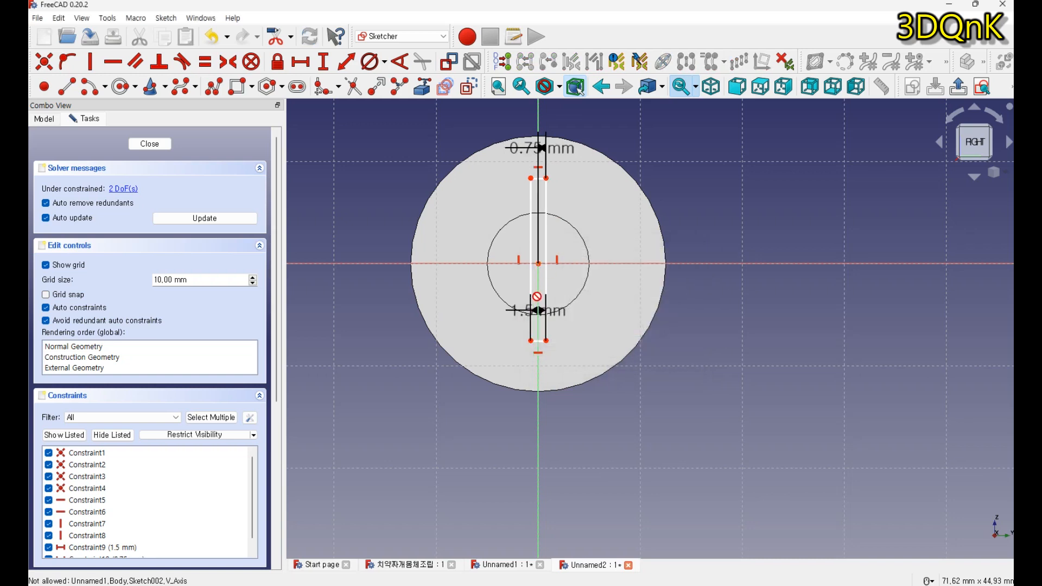
Step: Move the 1.5 mm and 0.75 mm dimension labels clear of the geometry, below the disc outline
{"action": "left_click_drag", "start_coordinate": [543, 317], "coordinate": [498, 422]}
{"action": "left_click_drag", "start_coordinate": [539, 148], "coordinate": [667, 159]}
{"action": "left_click_drag", "start_coordinate": [697, 260], "coordinate": [699, 147]}
{"action": "left_click_drag", "start_coordinate": [706, 289], "coordinate": [707, 402]}
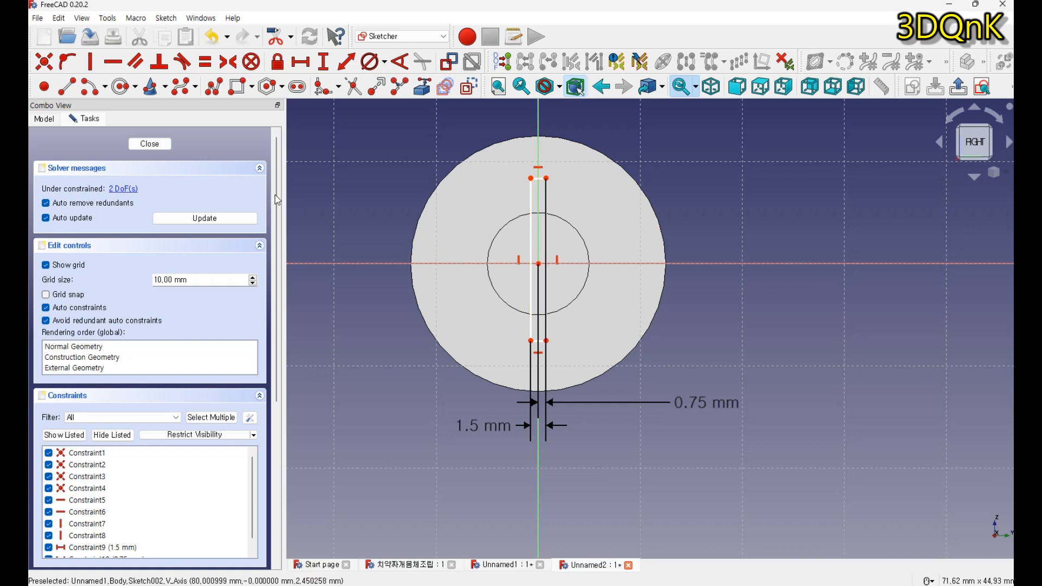
Step: Finish the rectangle sketch and pocket it 60 mm deep into the shaft along the sketch normal to cut a slot
{"action": "left_click", "coordinate": [161, 144]}
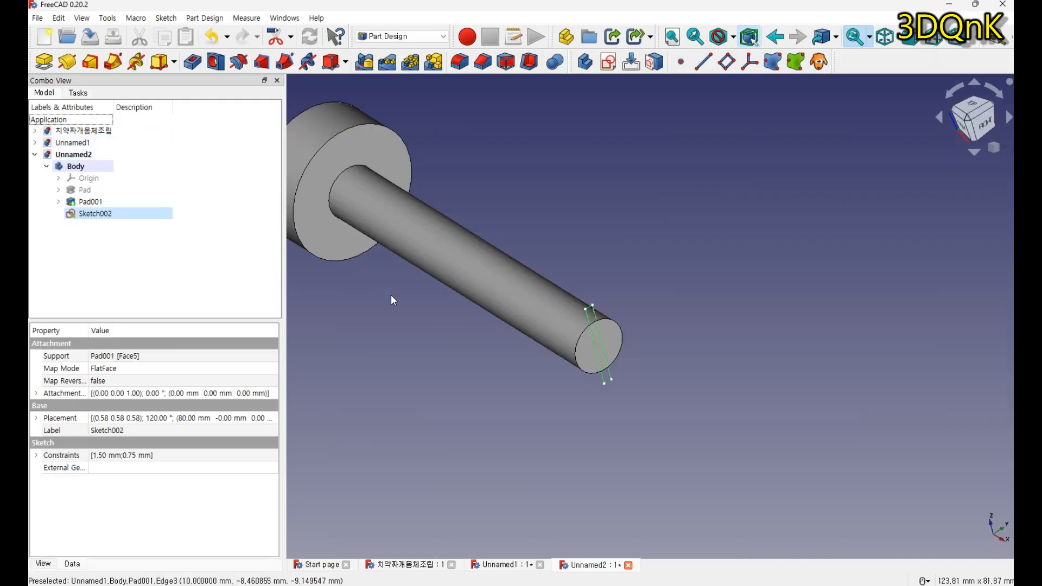
{"action": "left_click", "coordinate": [191, 63]}
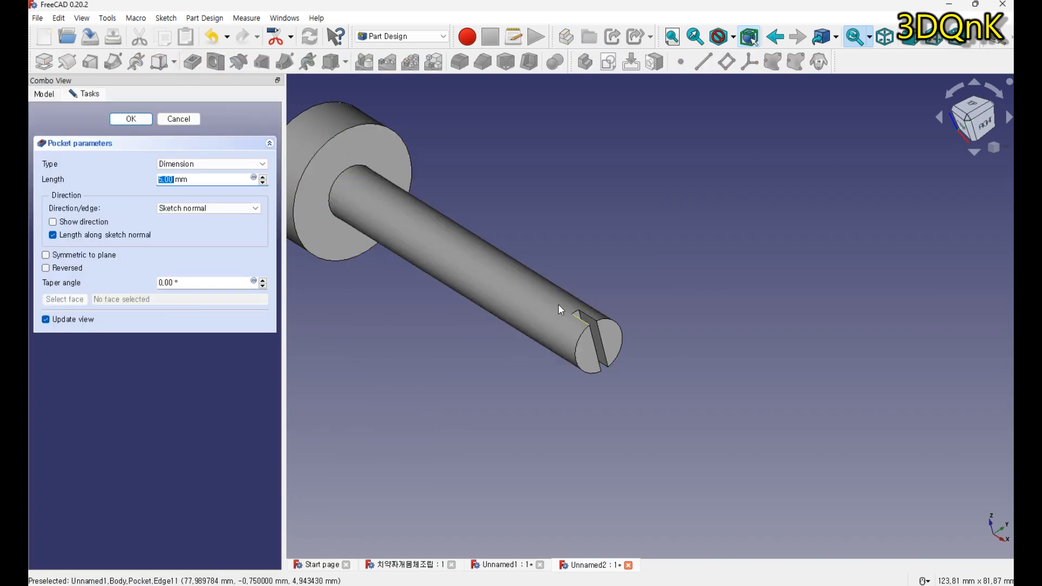
{"action": "left_click_drag", "start_coordinate": [204, 176], "coordinate": [147, 181]}
{"action": "type", "text": "60"}
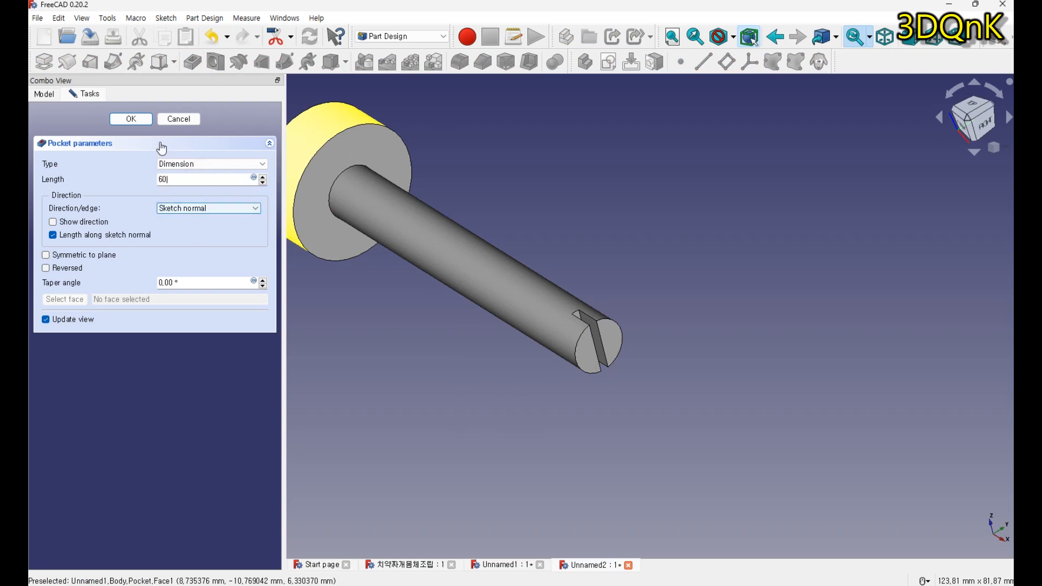
{"action": "left_click", "coordinate": [138, 123]}
Step: Start a new sketch on the disc's flat face where the shaft emerges
{"action": "middle_click_drag", "start_coordinate": [418, 226], "coordinate": [390, 297]}
{"action": "mouse_move", "coordinate": [472, 324]}
{"action": "middle_mouse_down"}
{"action": "mouse_move", "coordinate": [523, 282]}
{"action": "mouse_move", "coordinate": [491, 317]}
{"action": "middle_mouse_up"}
{"action": "middle_click_drag", "start_coordinate": [528, 351], "coordinate": [800, 309]}
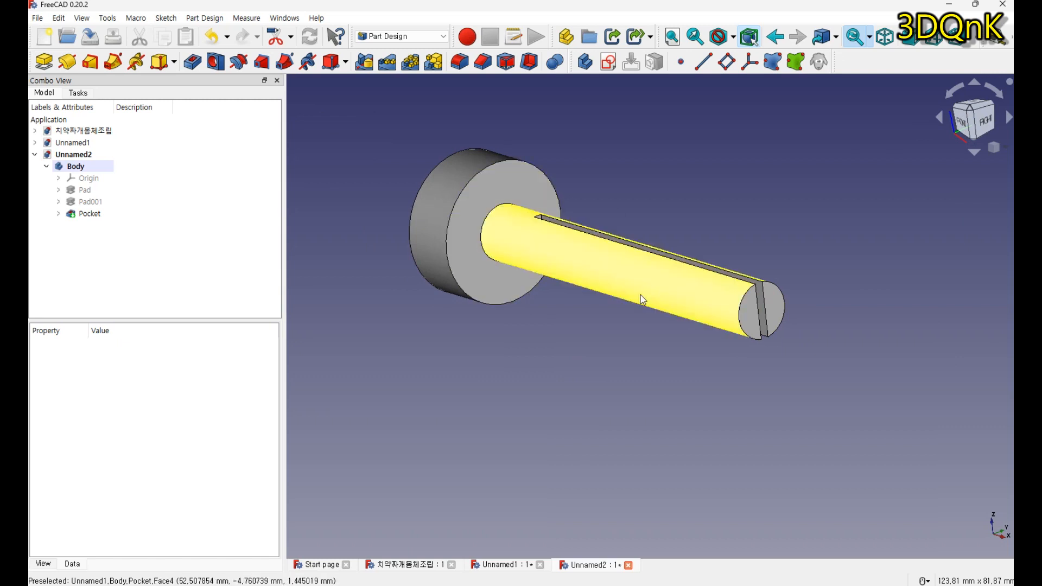
{"action": "scroll", "coordinate": [682, 311], "scroll_direction": "up", "scroll_amount": 1}
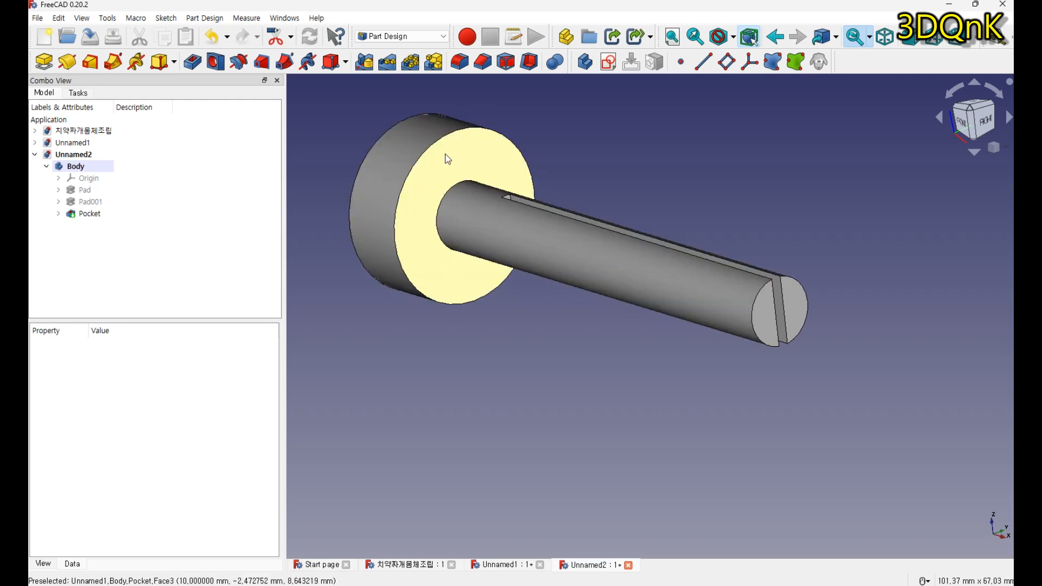
{"action": "left_click", "coordinate": [460, 150]}
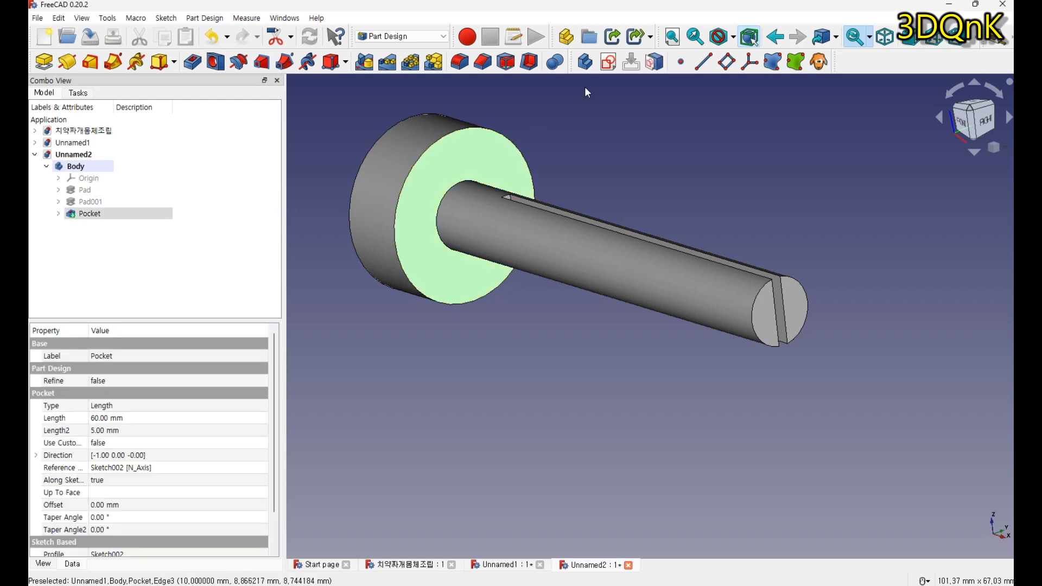
{"action": "left_click", "coordinate": [610, 63]}
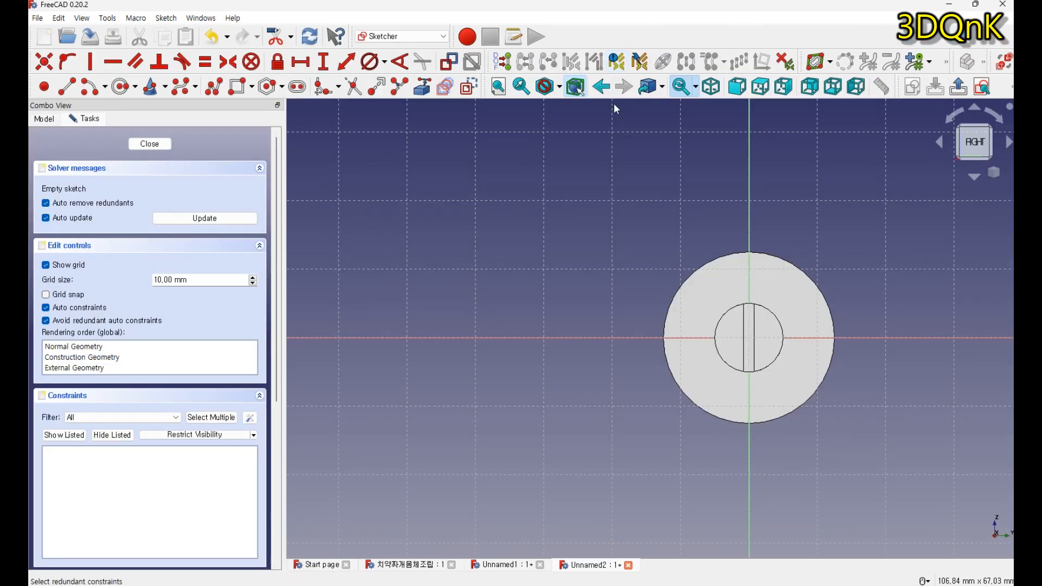
Step: Sketch a small, roughly square rectangle straddling the vertical axis and the upper rim of the disc
{"action": "scroll", "coordinate": [597, 352], "scroll_direction": "down", "scroll_amount": 2}
{"action": "middle_click_drag", "start_coordinate": [466, 319], "coordinate": [391, 312]}
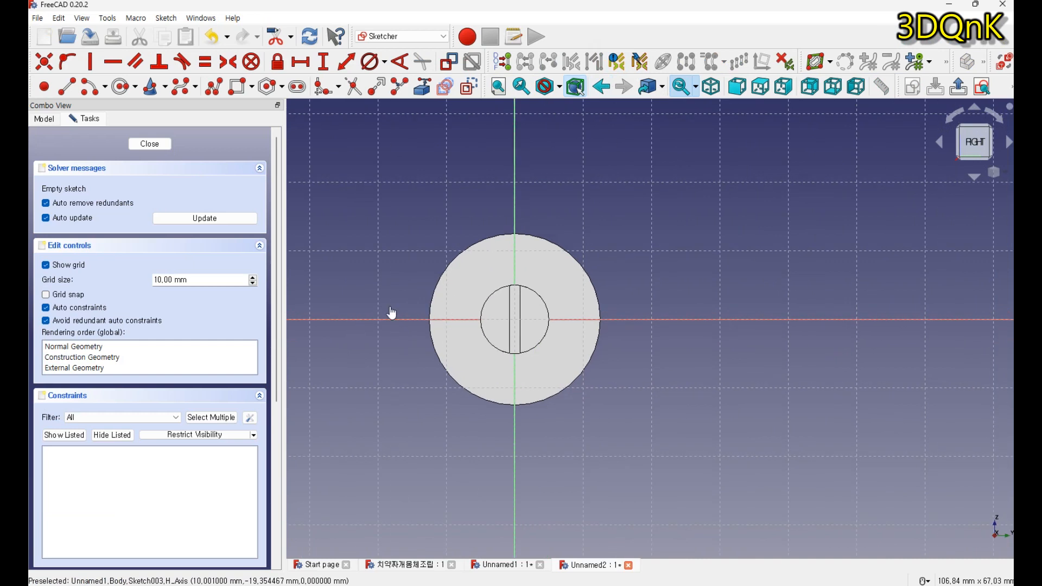
{"action": "scroll", "coordinate": [423, 269], "scroll_direction": "up", "scroll_amount": 3}
{"action": "left_click", "coordinate": [238, 87]}
{"action": "left_click", "coordinate": [539, 197]}
{"action": "left_click", "coordinate": [585, 243]}
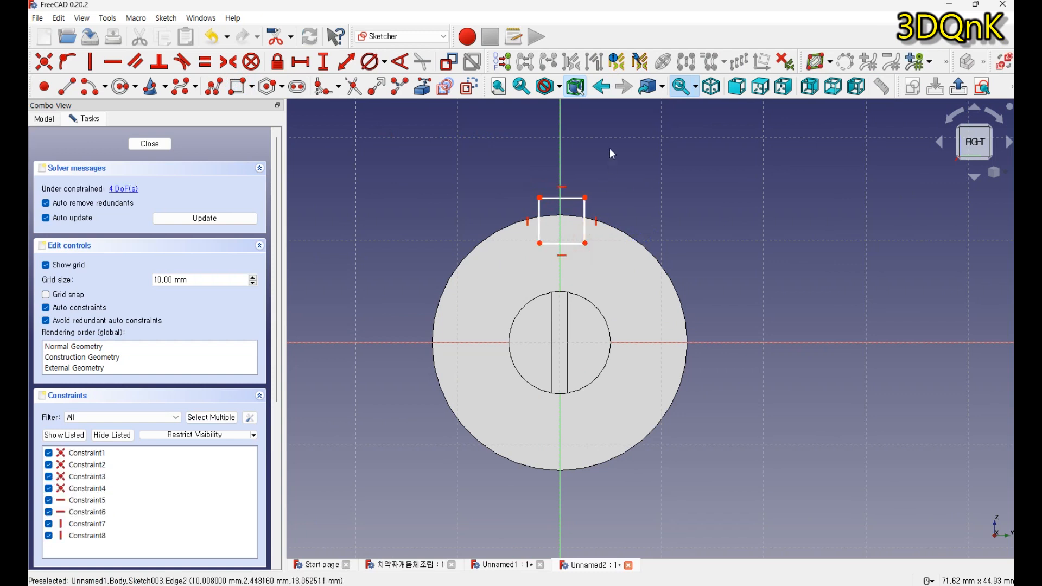
Step: Add a horizontal distance constraint to the small rectangle at the disc's upper rim
{"action": "left_click", "coordinate": [300, 61]}
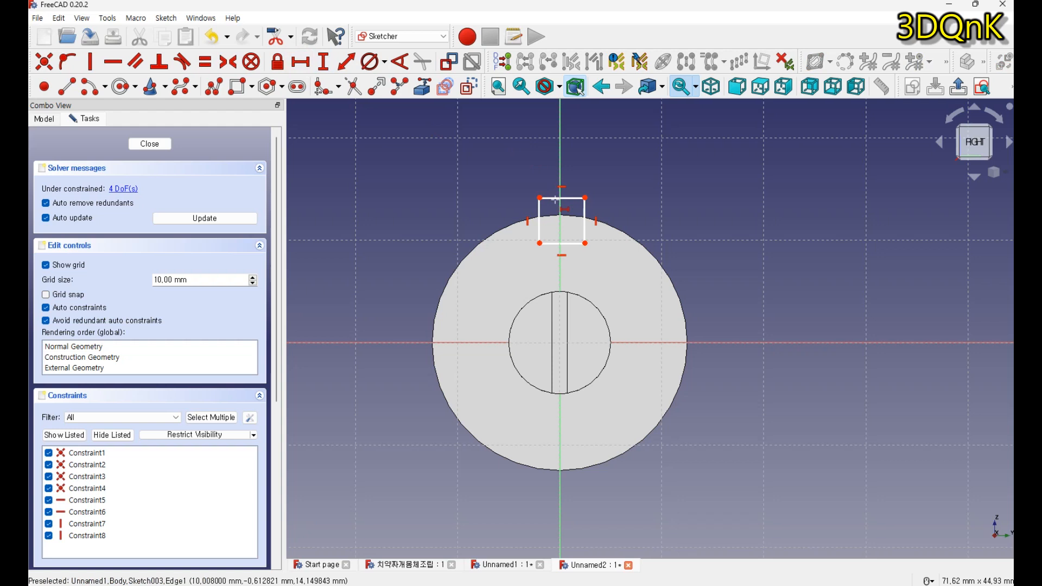
Step: Constrain the width of the small rectangle at the head's upper rim to 2 mm
{"action": "left_click", "coordinate": [556, 199]}
{"action": "type", "text": "2"}
{"action": "left_click", "coordinate": [640, 268]}
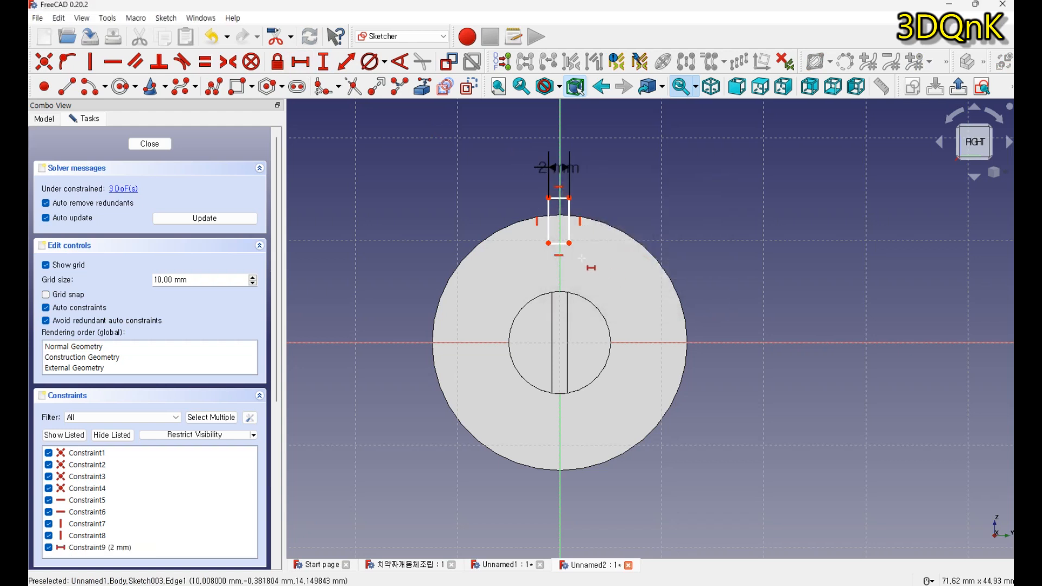
Step: Constrain the rectangle's lower-right corner 1 mm horizontally from the origin and place both width dimensions beside the sketch
{"action": "scroll", "coordinate": [564, 263], "scroll_direction": "up", "scroll_amount": 3}
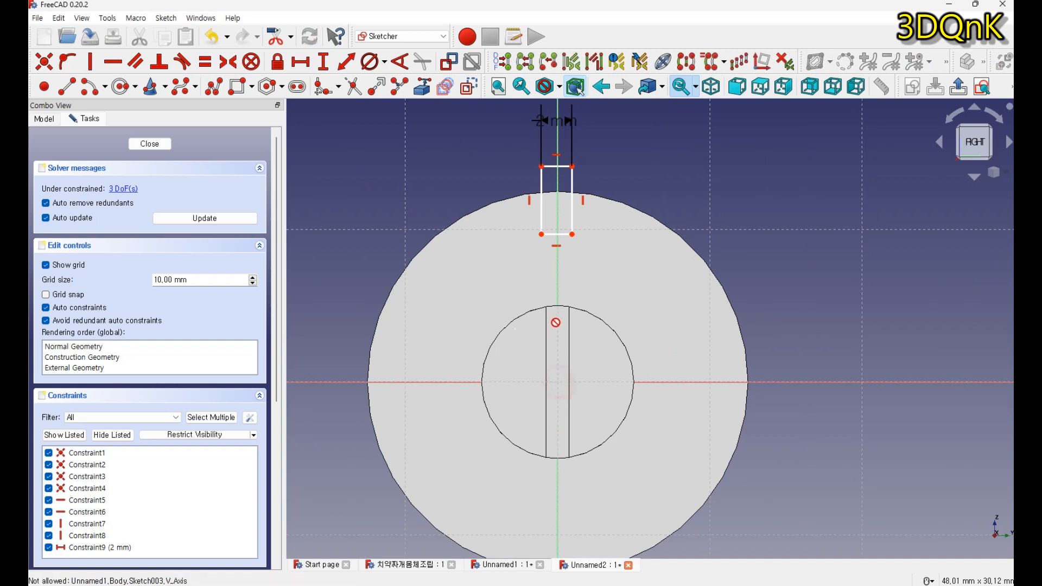
{"action": "left_click", "coordinate": [572, 234]}
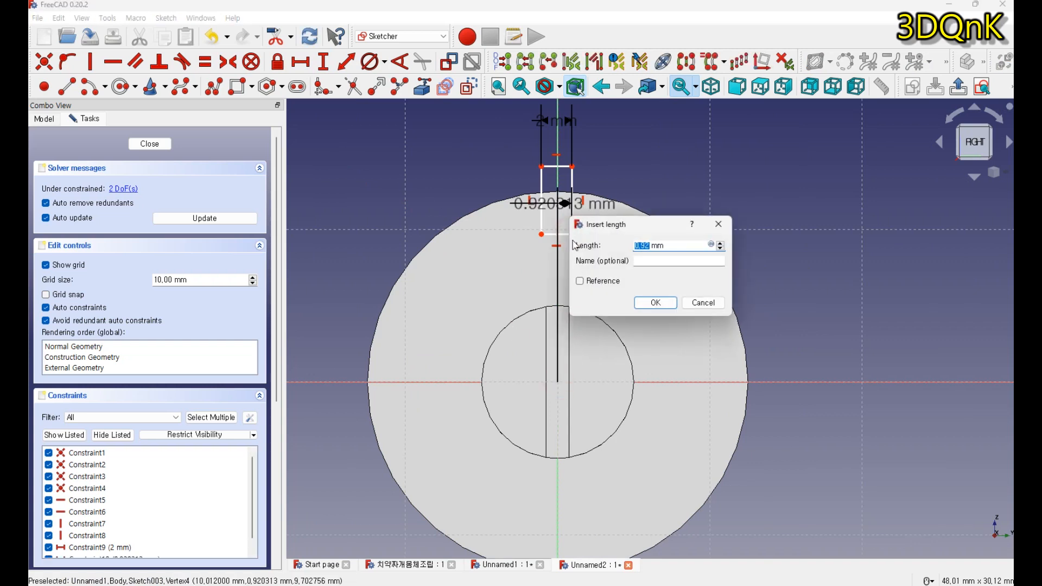
{"action": "type", "text": "1"}
{"action": "left_click", "coordinate": [655, 302]}
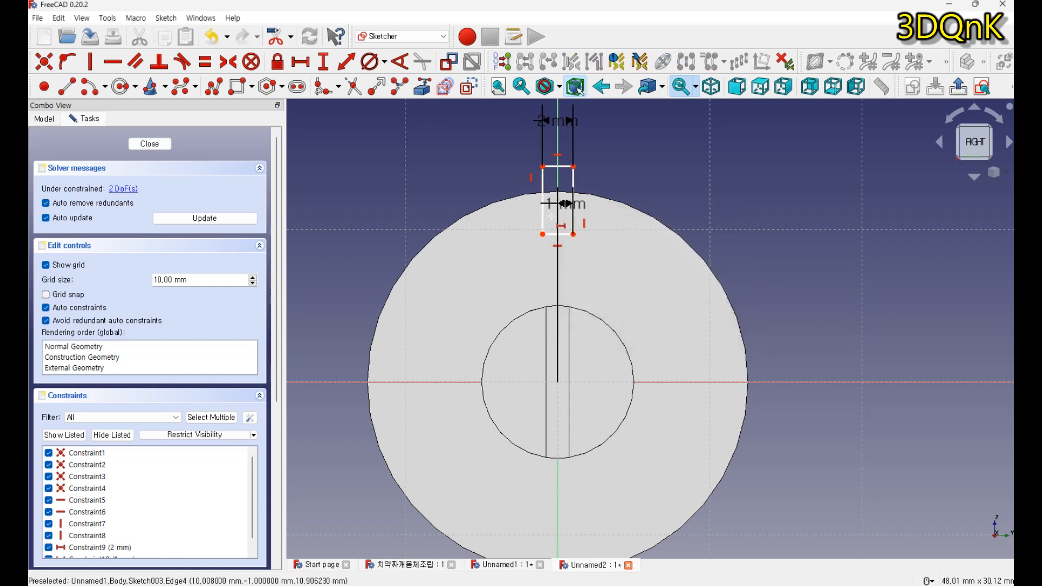
{"action": "left_click_drag", "start_coordinate": [565, 204], "coordinate": [683, 182]}
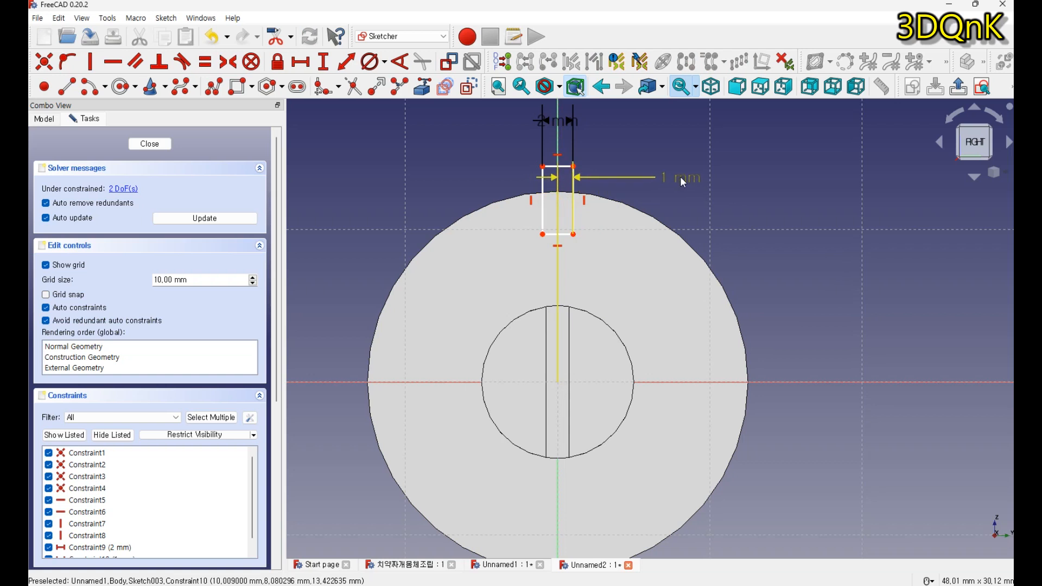
{"action": "left_click_drag", "start_coordinate": [550, 125], "coordinate": [676, 133]}
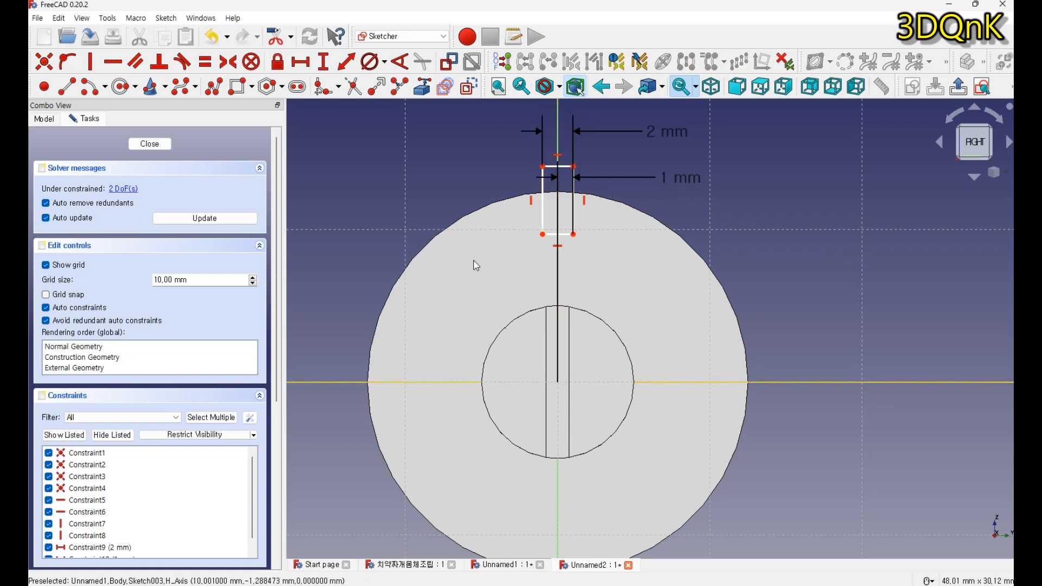
Step: Constrain the rectangle's lower corner 11.5 mm vertically from the origin, place the dimension outside the head, and finish the sketch
{"action": "left_click", "coordinate": [322, 62]}
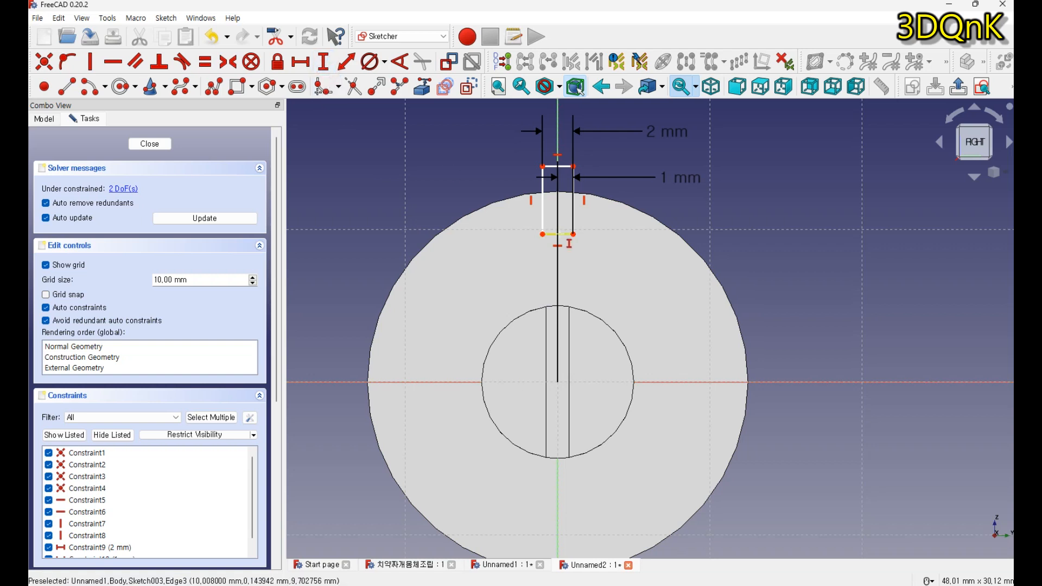
{"action": "left_click", "coordinate": [574, 234]}
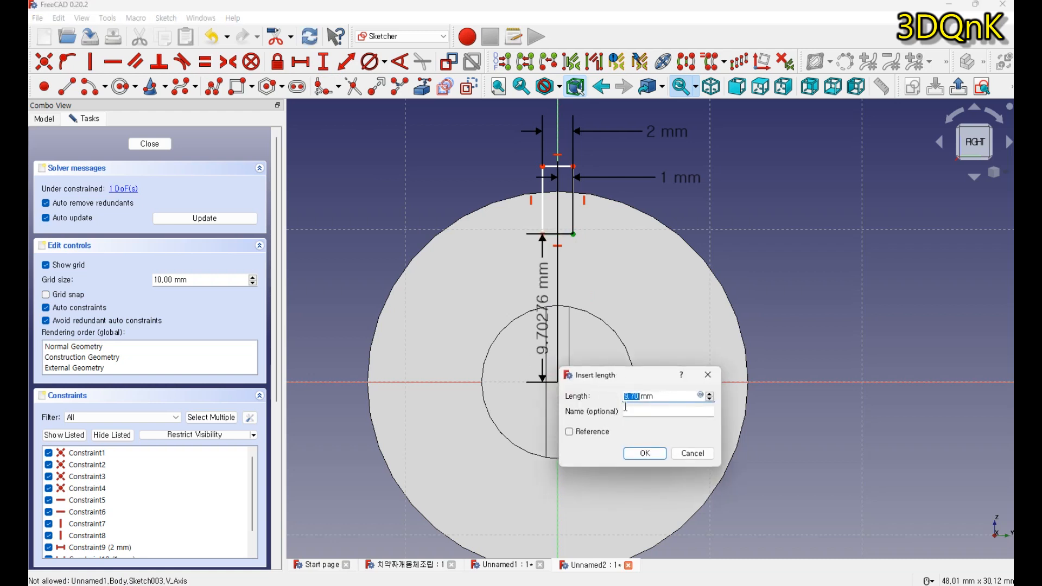
{"action": "type", "text": "11"}
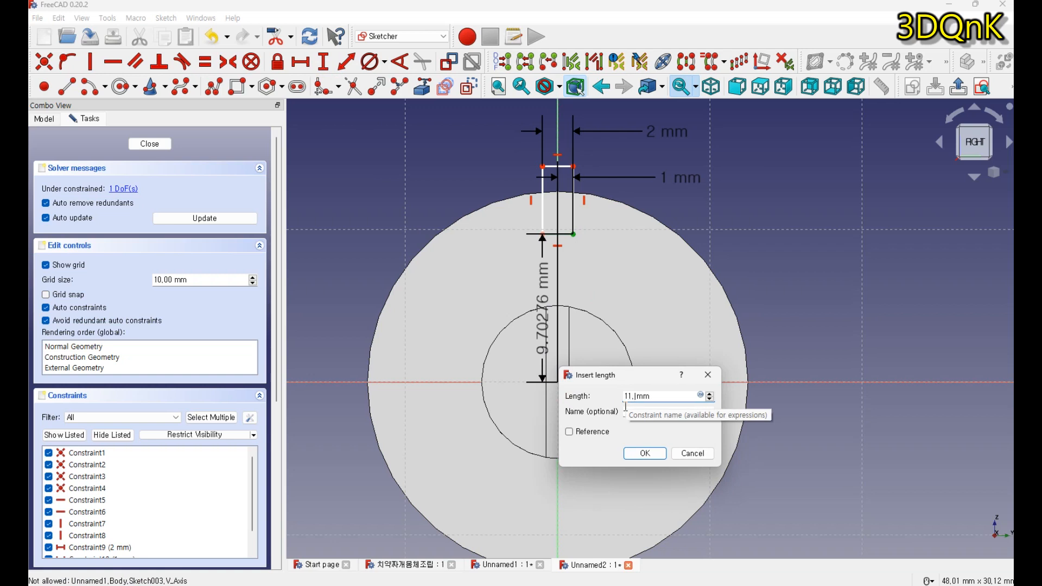
{"action": "left_click", "coordinate": [649, 453]}
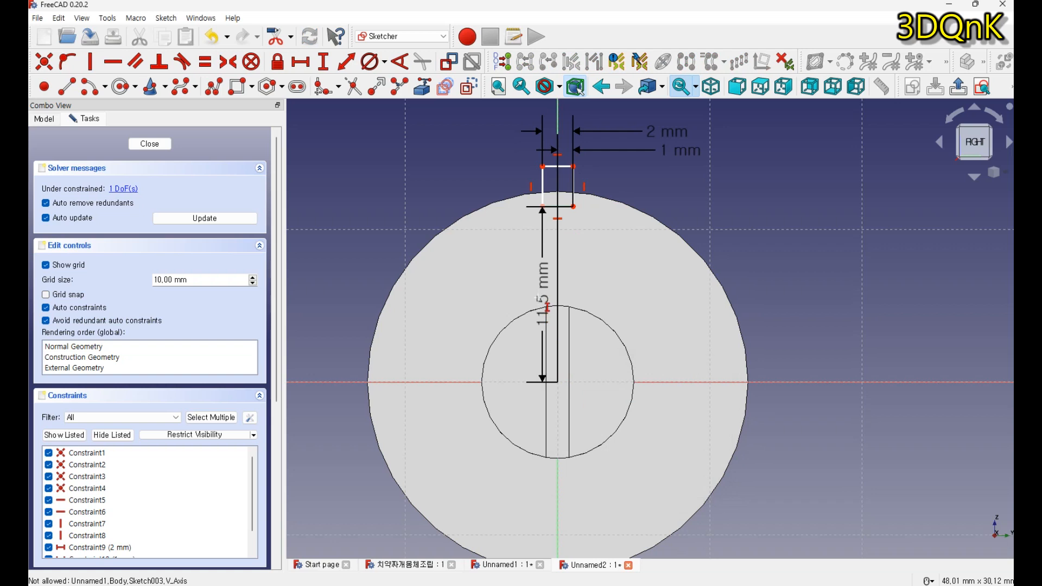
{"action": "left_click_drag", "start_coordinate": [543, 297], "coordinate": [815, 299]}
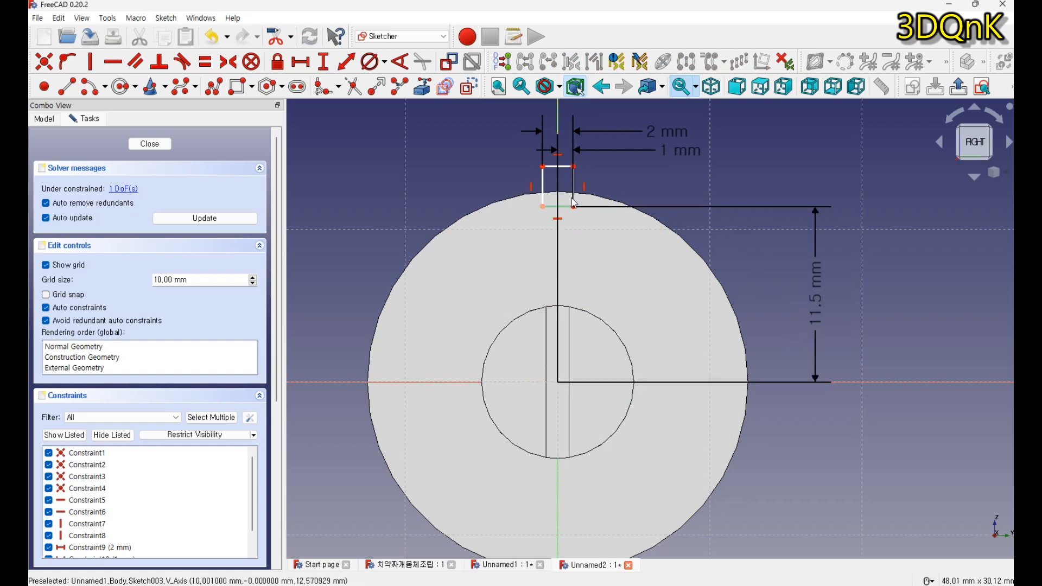
{"action": "left_click", "coordinate": [559, 380]}
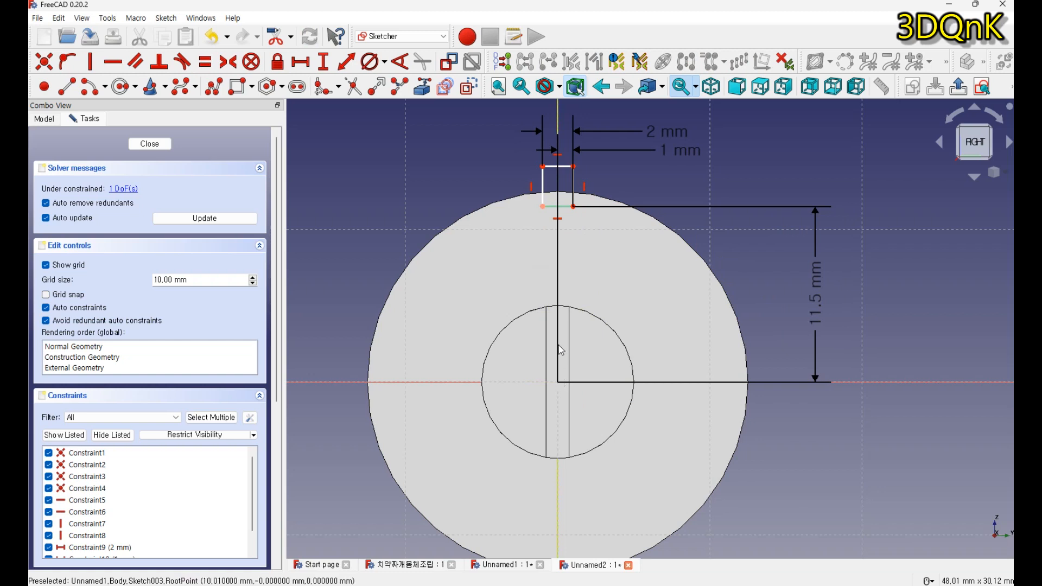
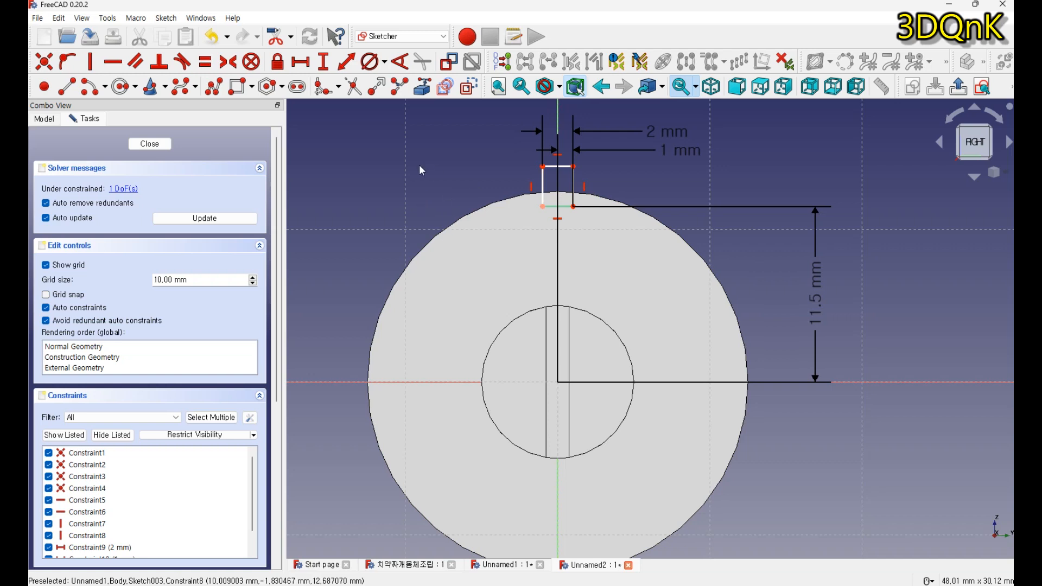
{"action": "left_click", "coordinate": [150, 144]}
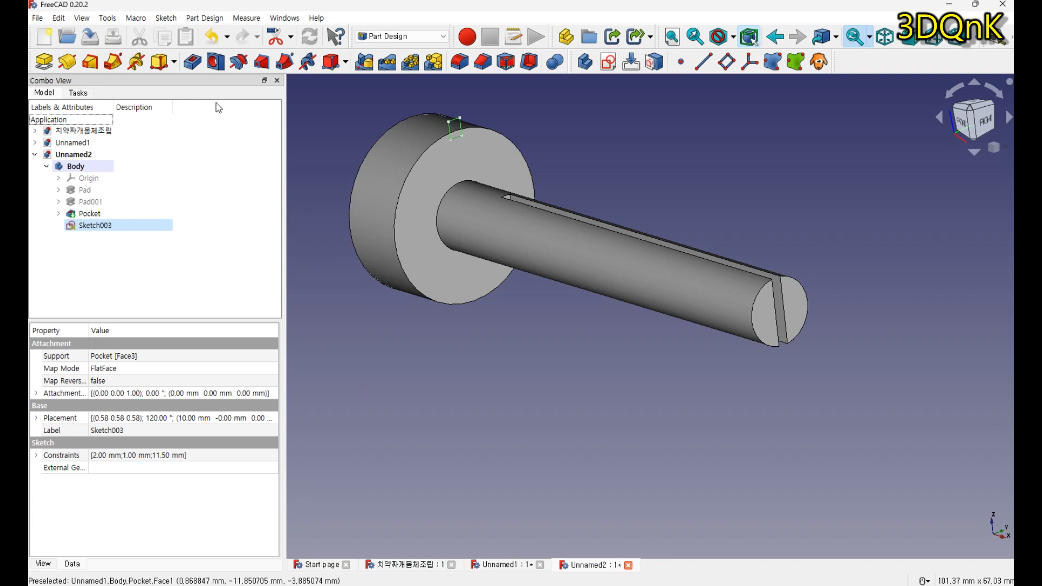
Step: Cut the rectangle sketch through all of the head as a Pocket to form a rim notch
{"action": "left_click", "coordinate": [193, 61]}
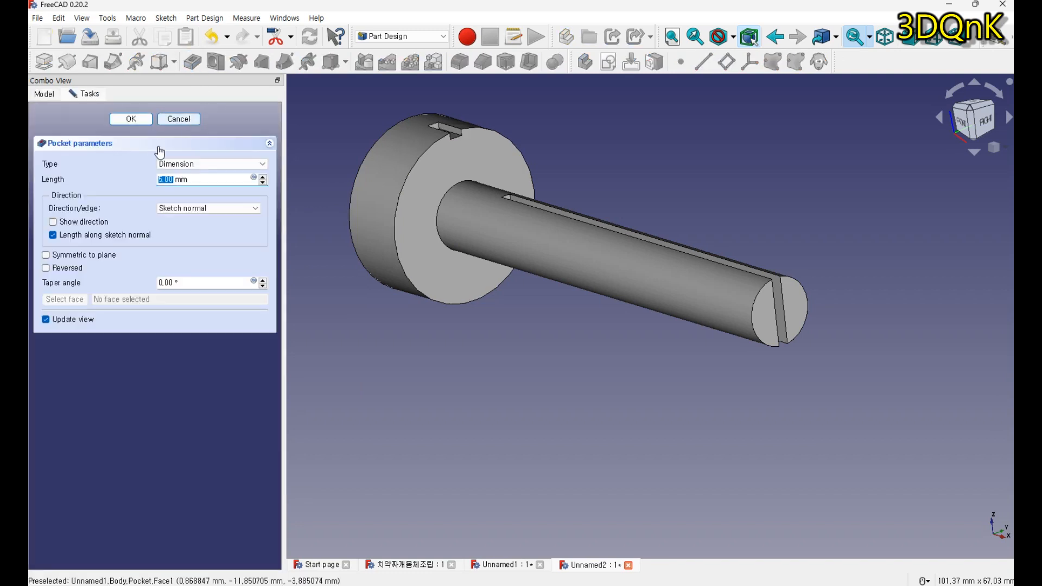
{"action": "left_click", "coordinate": [182, 163]}
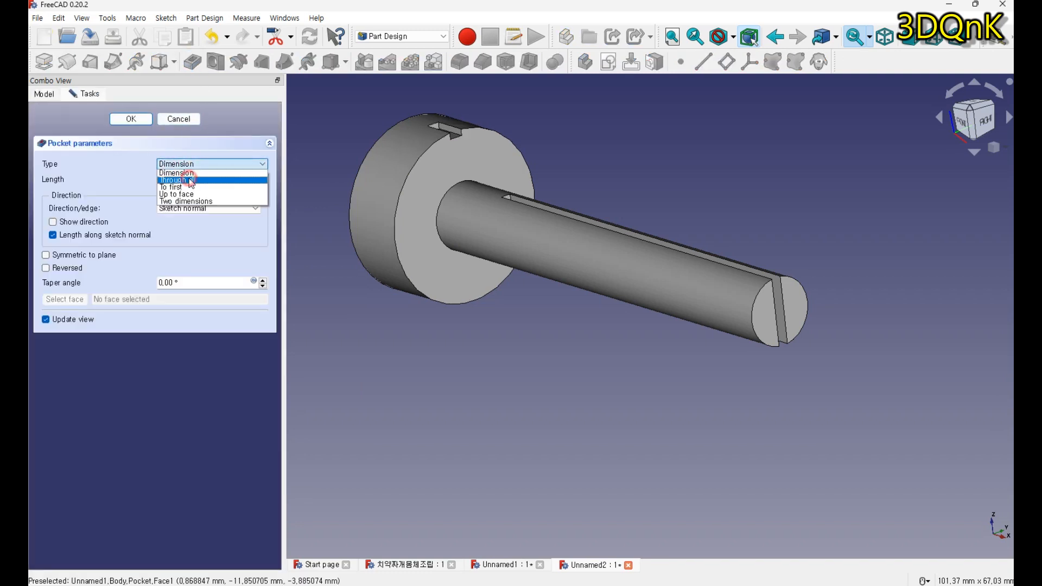
{"action": "left_click", "coordinate": [174, 179]}
{"action": "left_click", "coordinate": [133, 119]}
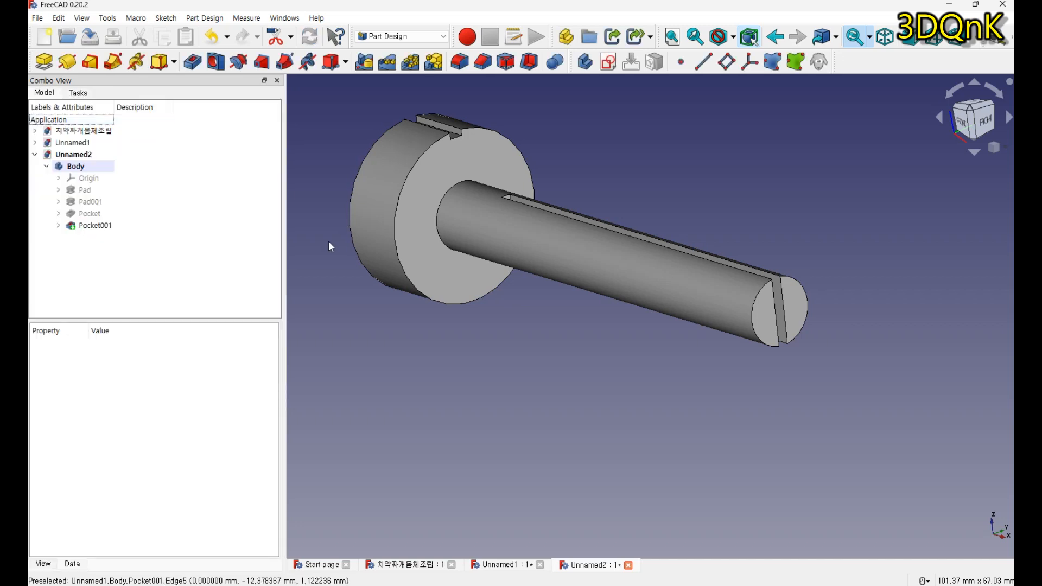
Step: Create a polar pattern of the rim notch pocket around the sketch's normal axis with 16 occurrences
{"action": "scroll", "coordinate": [334, 241], "scroll_direction": "down", "scroll_amount": 3}
{"action": "middle_click_drag", "start_coordinate": [359, 301], "coordinate": [442, 353]}
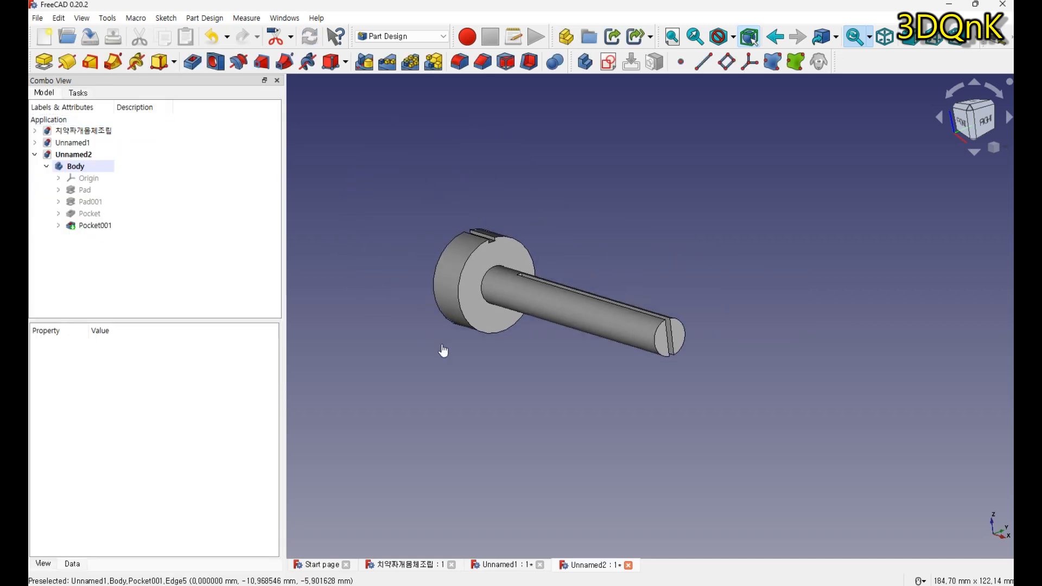
{"action": "scroll", "coordinate": [437, 336], "scroll_direction": "up", "scroll_amount": 3}
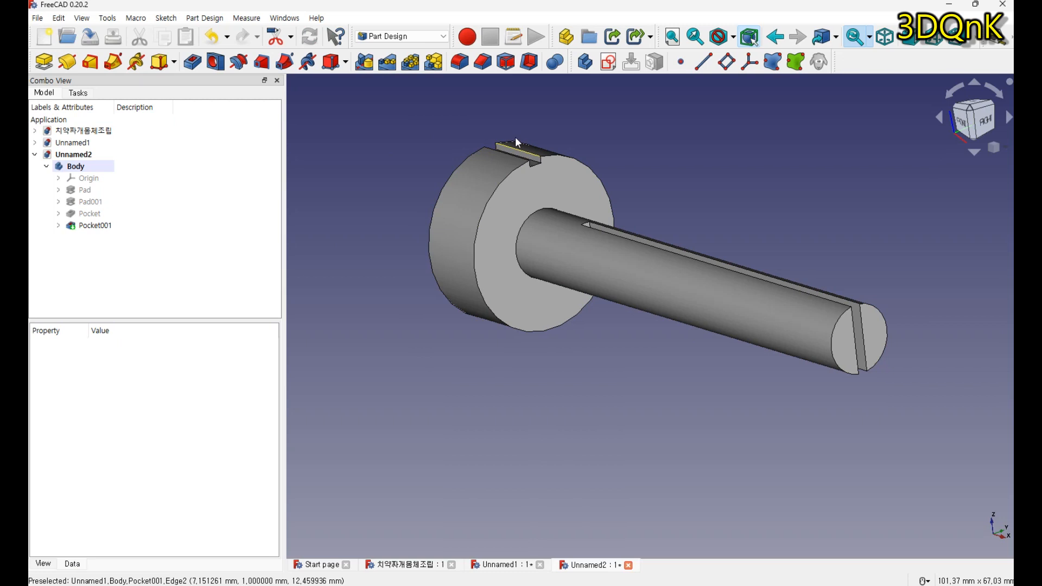
{"action": "left_click", "coordinate": [411, 64]}
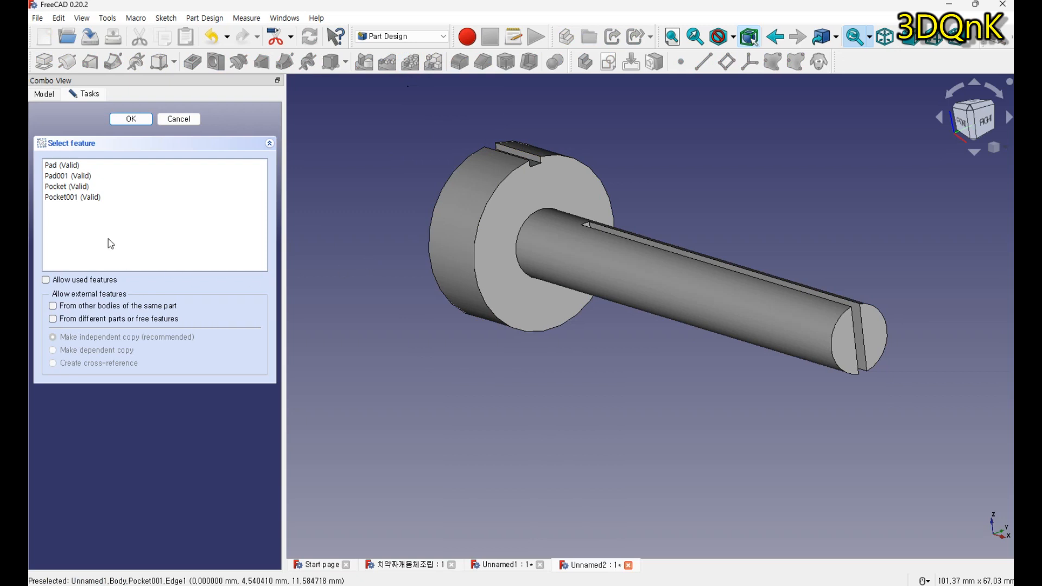
{"action": "left_click", "coordinate": [81, 198]}
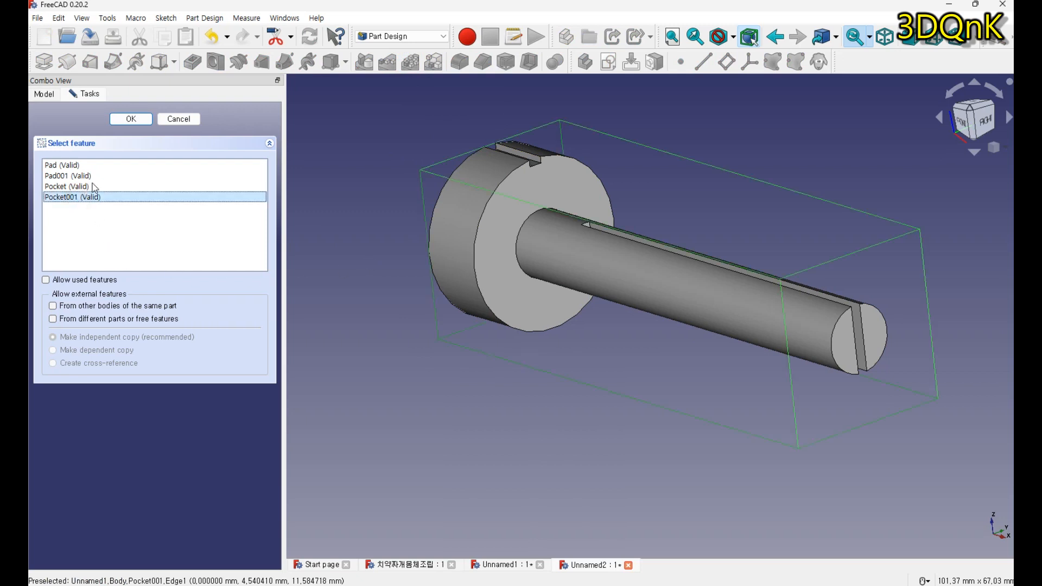
{"action": "left_click", "coordinate": [133, 119]}
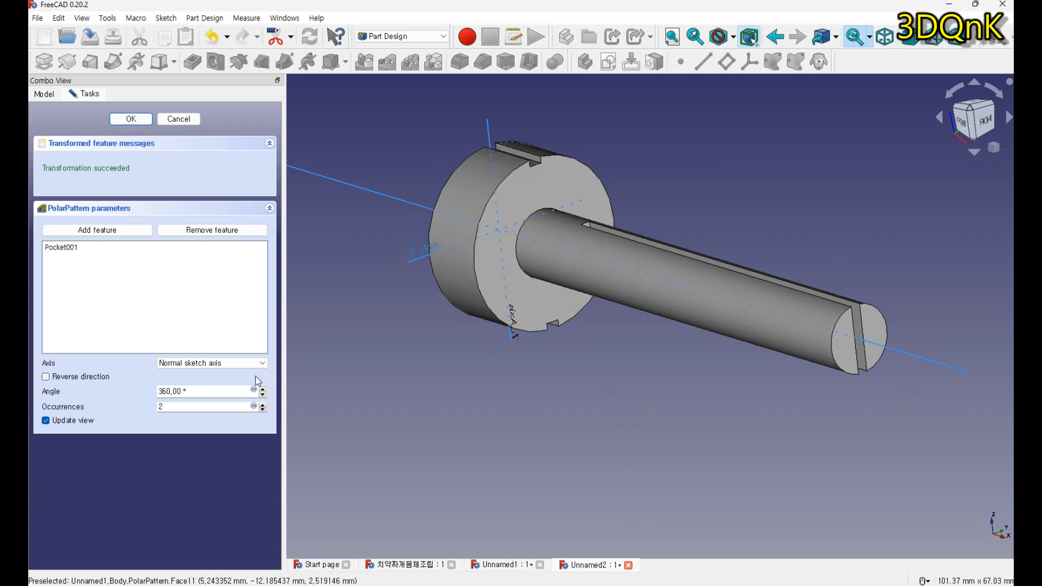
{"action": "double_click", "coordinate": [163, 408]}
{"action": "type", "text": "16"}
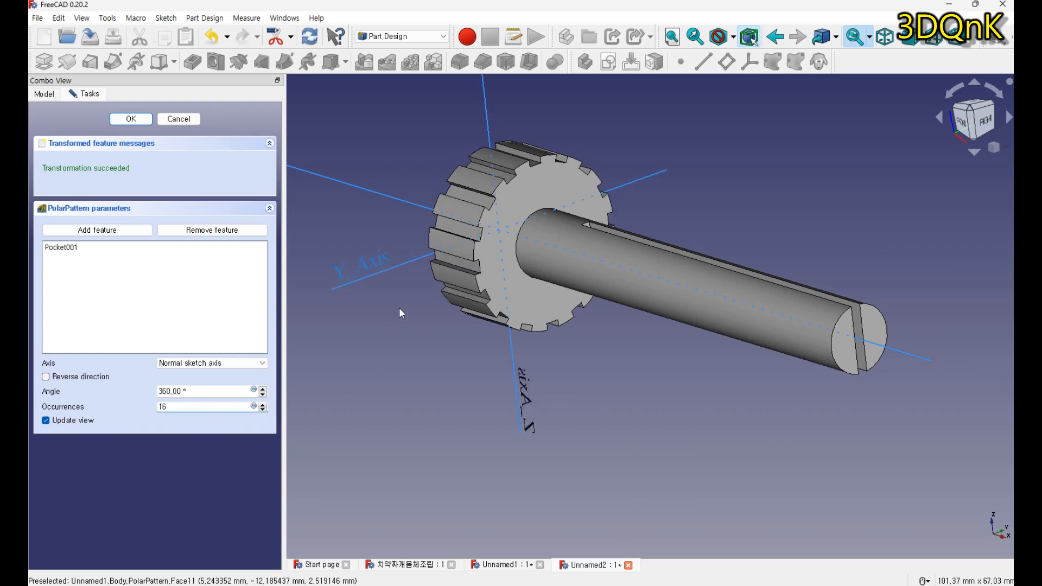
Step: Examine the patterned notches around the head from the front, back and side, and accept the polar pattern
{"action": "middle_click_drag", "start_coordinate": [440, 334], "coordinate": [439, 344]}
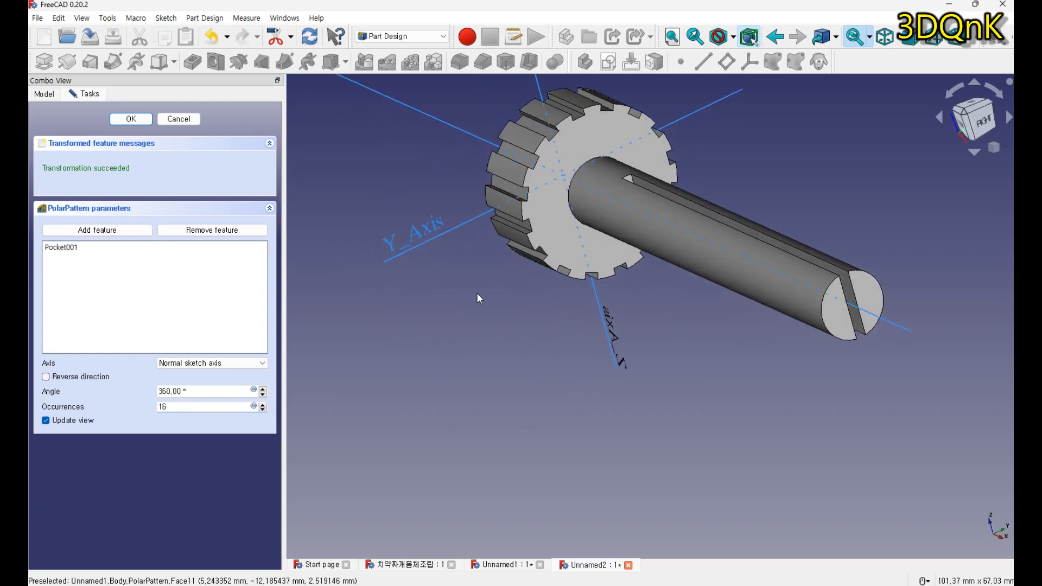
{"action": "scroll", "coordinate": [479, 299], "scroll_direction": "down", "scroll_amount": 1}
{"action": "scroll", "coordinate": [495, 255], "scroll_direction": "up", "scroll_amount": 3}
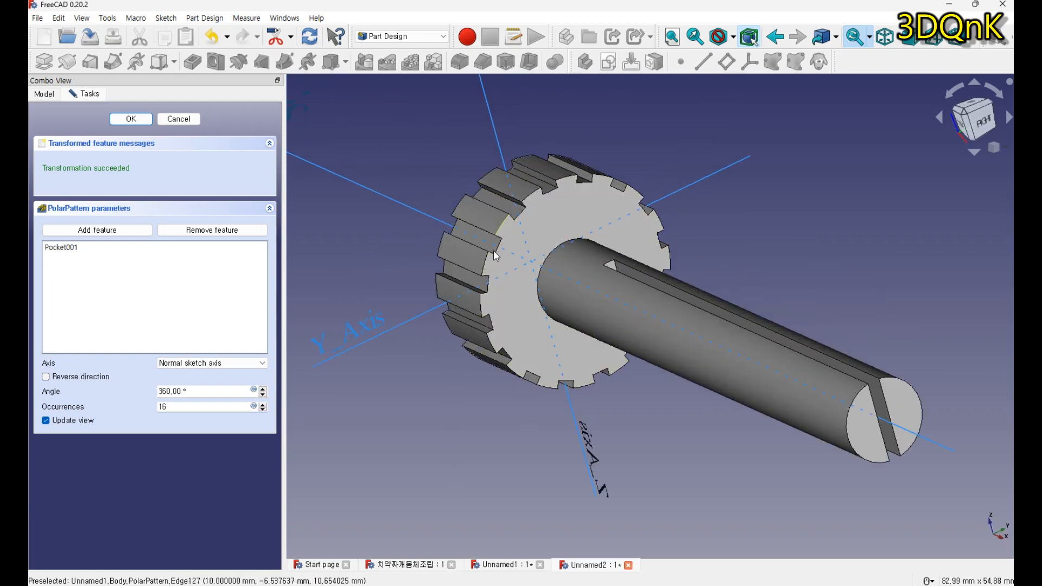
{"action": "scroll", "coordinate": [451, 256], "scroll_direction": "down", "scroll_amount": 3}
{"action": "middle_click_drag", "start_coordinate": [452, 255], "coordinate": [474, 249]}
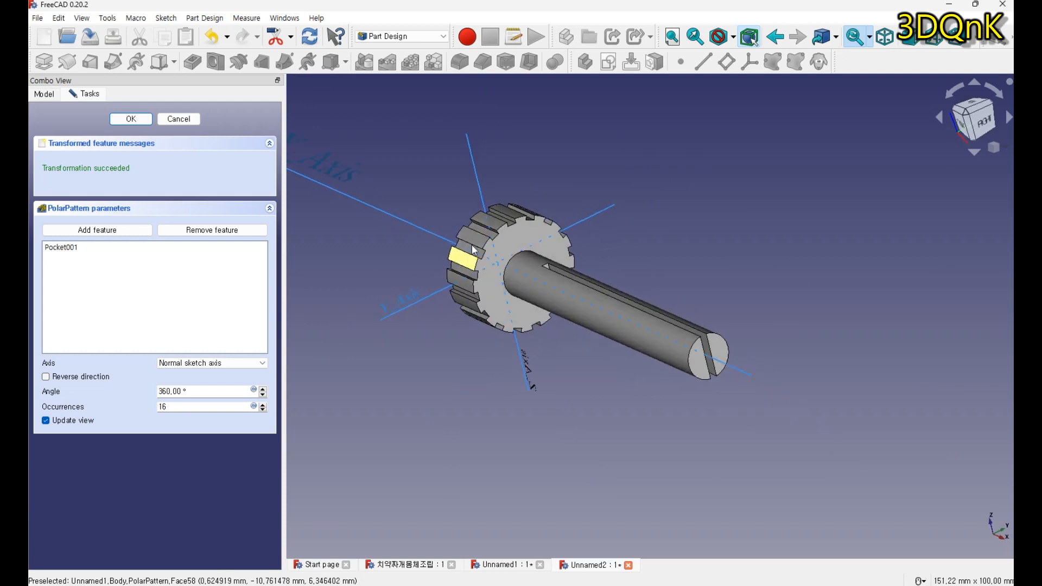
{"action": "scroll", "coordinate": [521, 217], "scroll_direction": "up", "scroll_amount": 3}
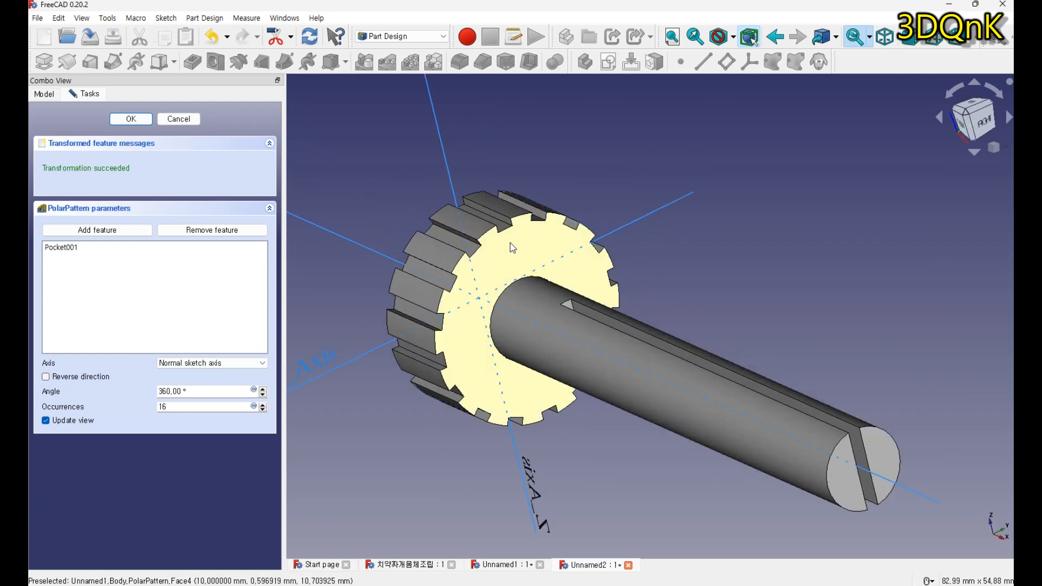
{"action": "scroll", "coordinate": [477, 298], "scroll_direction": "down", "scroll_amount": 3}
{"action": "middle_click_drag", "start_coordinate": [444, 341], "coordinate": [521, 302]}
{"action": "scroll", "coordinate": [384, 266], "scroll_direction": "up", "scroll_amount": 4}
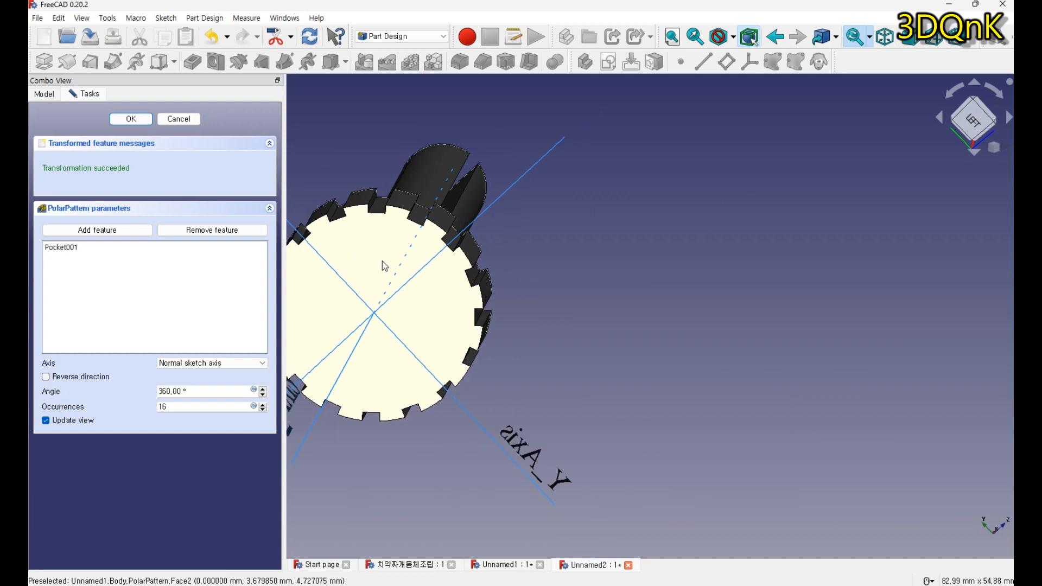
{"action": "scroll", "coordinate": [384, 266], "scroll_direction": "down", "scroll_amount": 2}
{"action": "middle_click_drag", "start_coordinate": [384, 266], "coordinate": [544, 346]}
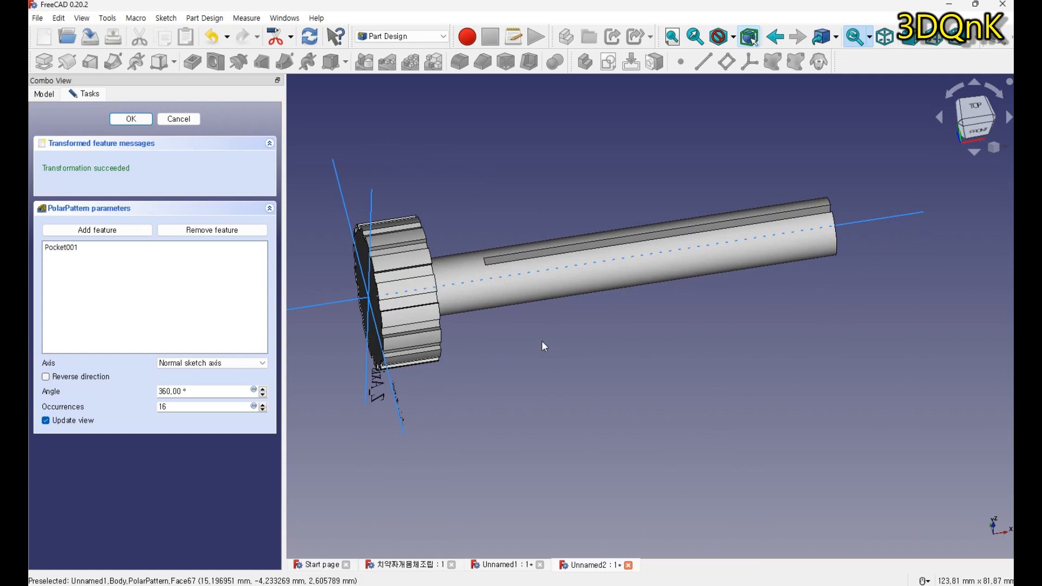
{"action": "left_click", "coordinate": [133, 119]}
Step: Chamfer the two half-round end faces of the slotted shaft with an equal distance of 0.5 mm
{"action": "scroll", "coordinate": [481, 323], "scroll_direction": "down", "scroll_amount": 3}
{"action": "middle_click_drag", "start_coordinate": [482, 324], "coordinate": [520, 325]}
{"action": "scroll", "coordinate": [503, 307], "scroll_direction": "up", "scroll_amount": 3}
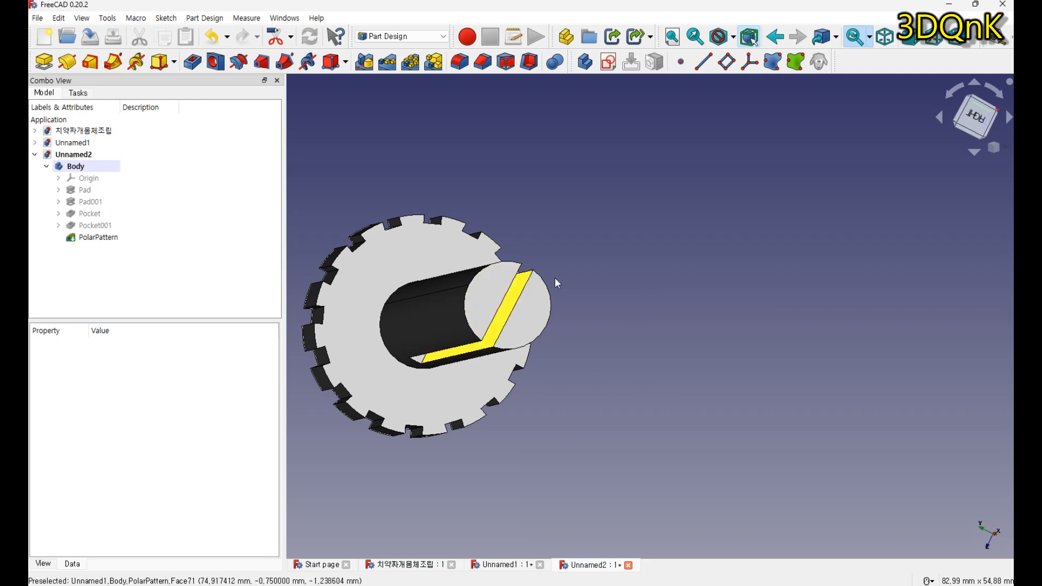
{"action": "middle_click_drag", "start_coordinate": [491, 331], "coordinate": [477, 319]}
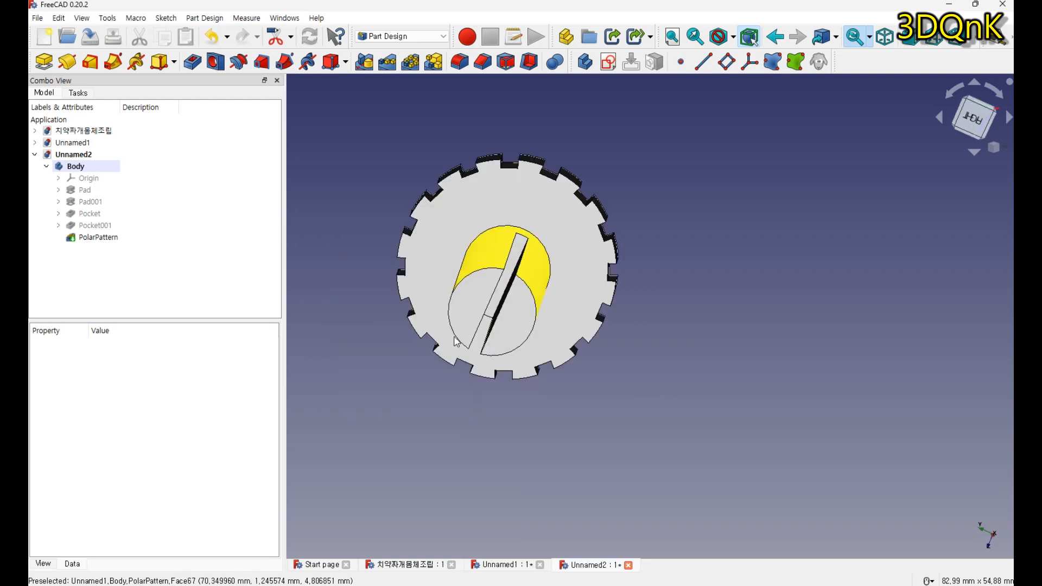
{"action": "left_click", "coordinate": [474, 314]}
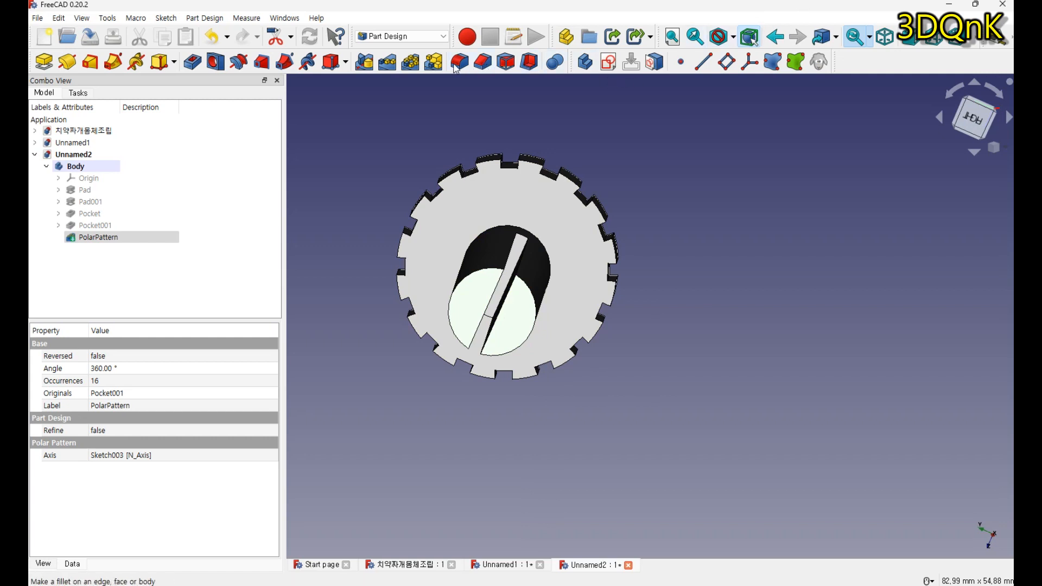
{"action": "left_click", "coordinate": [483, 63]}
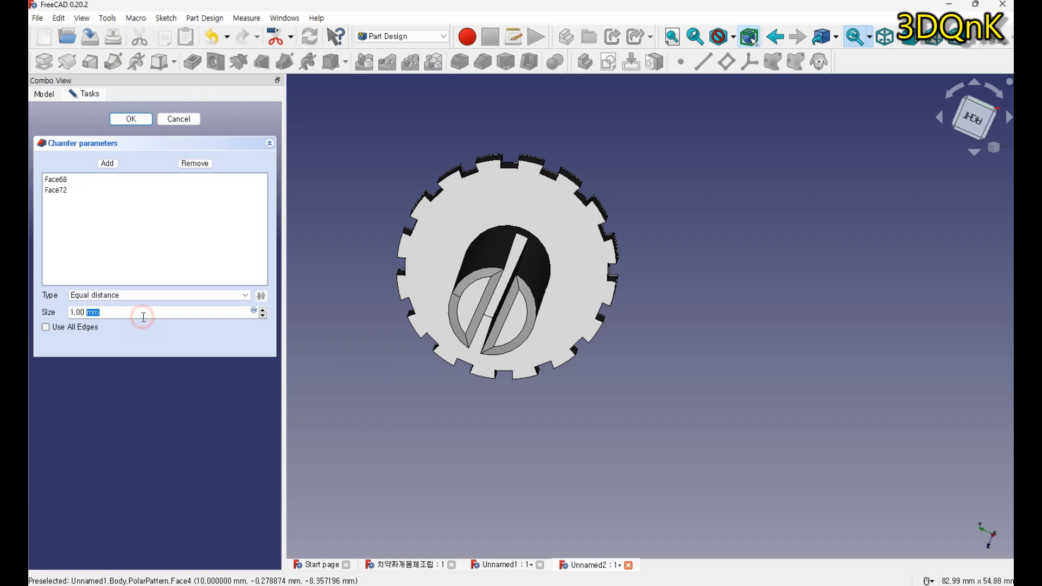
{"action": "left_click", "coordinate": [105, 312]}
{"action": "key", "text": "ctrl+a"}
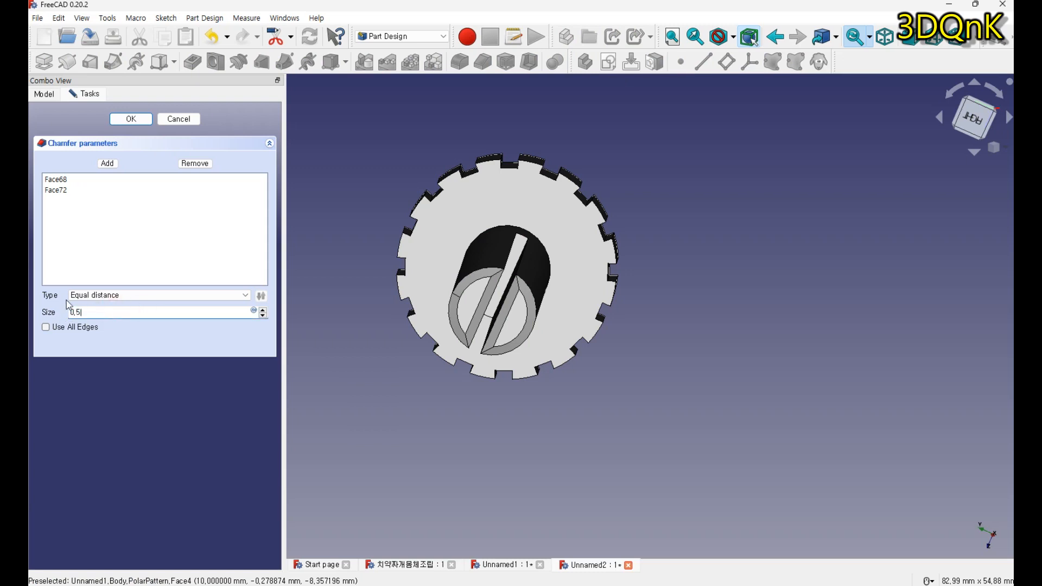
{"action": "left_click", "coordinate": [131, 118]}
{"action": "middle_click_drag", "start_coordinate": [349, 297], "coordinate": [424, 295]}
{"action": "scroll", "coordinate": [380, 326], "scroll_direction": "down", "scroll_amount": 2}
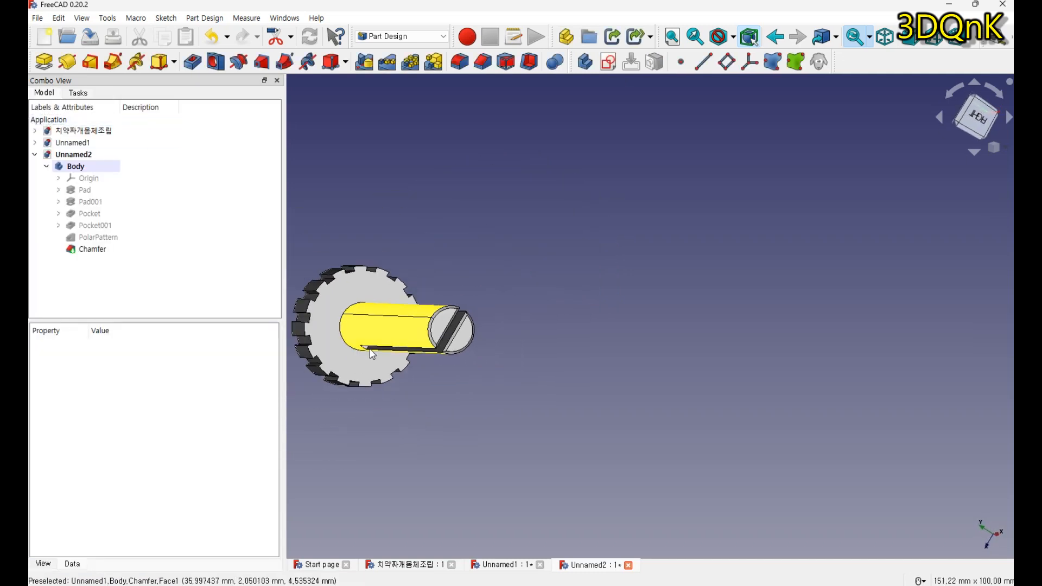
Step: Fillet the circular edge where the shaft meets the knob head with a 3 mm radius
{"action": "scroll", "coordinate": [342, 348], "scroll_direction": "up", "scroll_amount": 4}
{"action": "scroll", "coordinate": [331, 258], "scroll_direction": "up", "scroll_amount": 3}
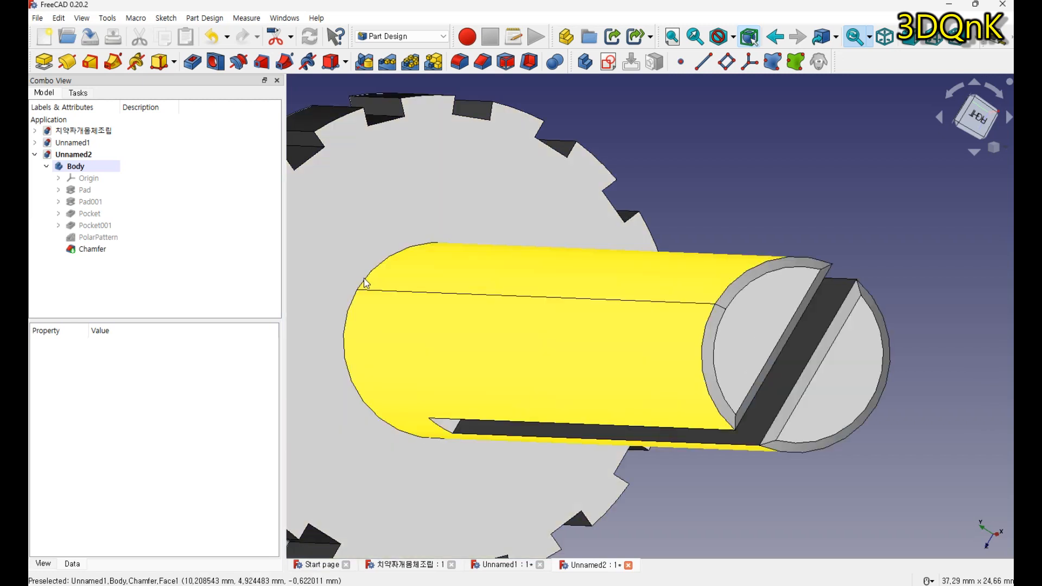
{"action": "scroll", "coordinate": [339, 351], "scroll_direction": "down", "scroll_amount": 3}
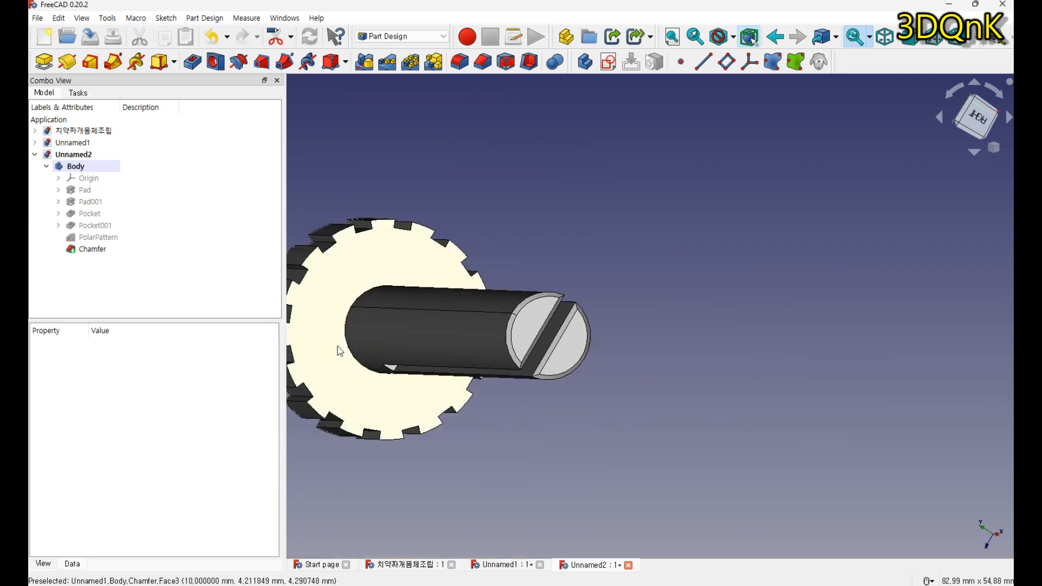
{"action": "middle_click_drag", "start_coordinate": [349, 359], "coordinate": [518, 383]}
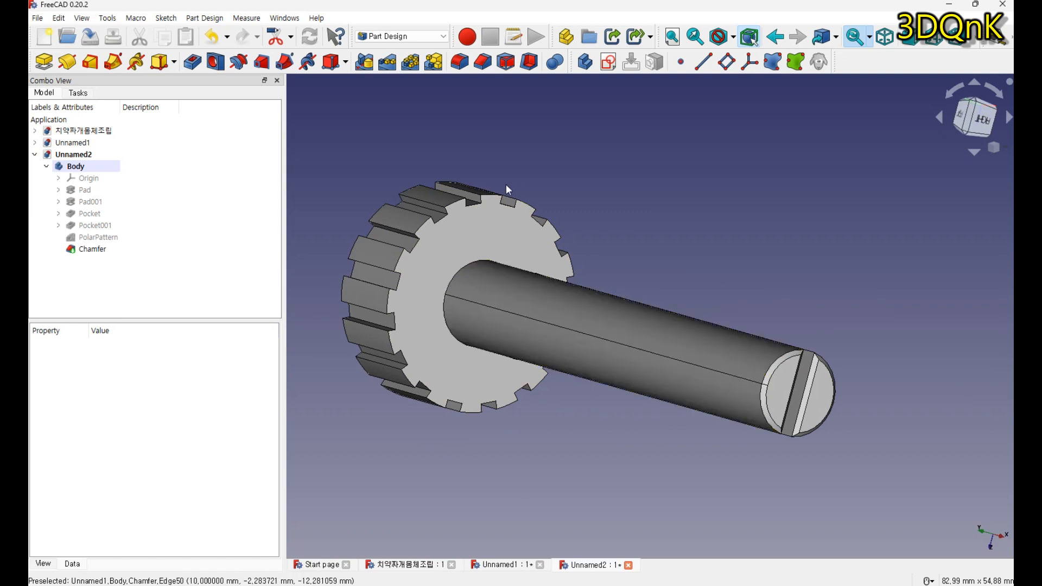
{"action": "left_click", "coordinate": [444, 314]}
{"action": "left_click", "coordinate": [460, 62]}
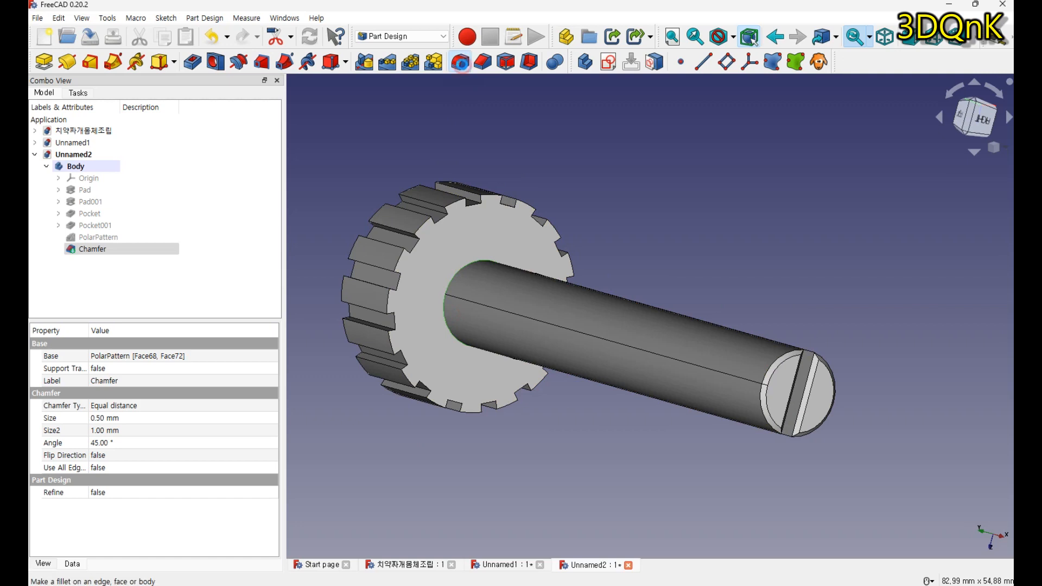
{"action": "triple_click", "coordinate": [197, 324]}
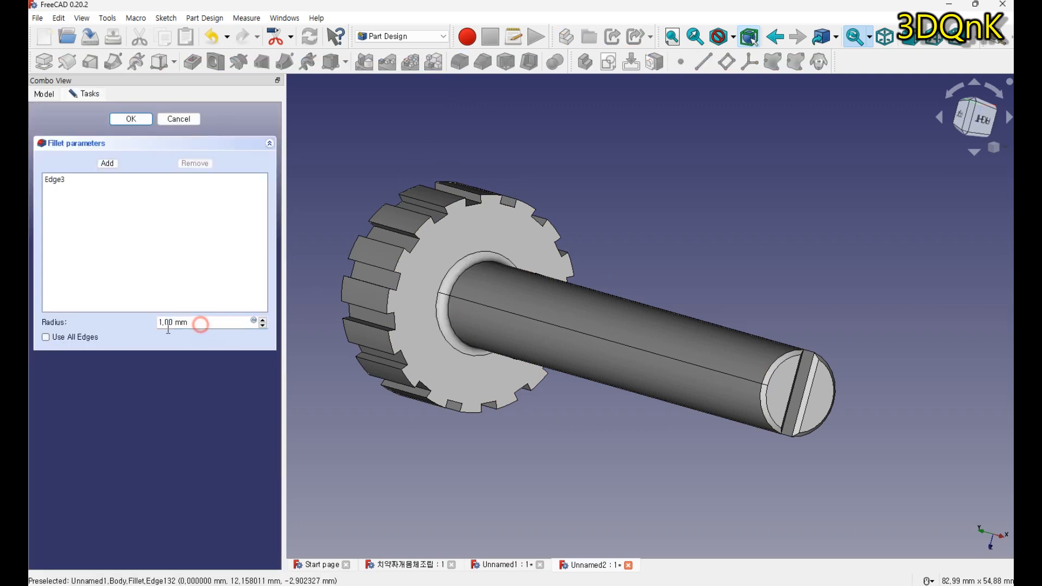
{"action": "type", "text": "3"}
{"action": "left_click", "coordinate": [131, 119]}
Step: Chamfer the outer end face of the notched head with an equal distance of 0.5 mm
{"action": "scroll", "coordinate": [421, 382], "scroll_direction": "down", "scroll_amount": 2}
{"action": "middle_click_drag", "start_coordinate": [422, 383], "coordinate": [445, 465]}
{"action": "middle_click_drag", "start_coordinate": [468, 358], "coordinate": [537, 354]}
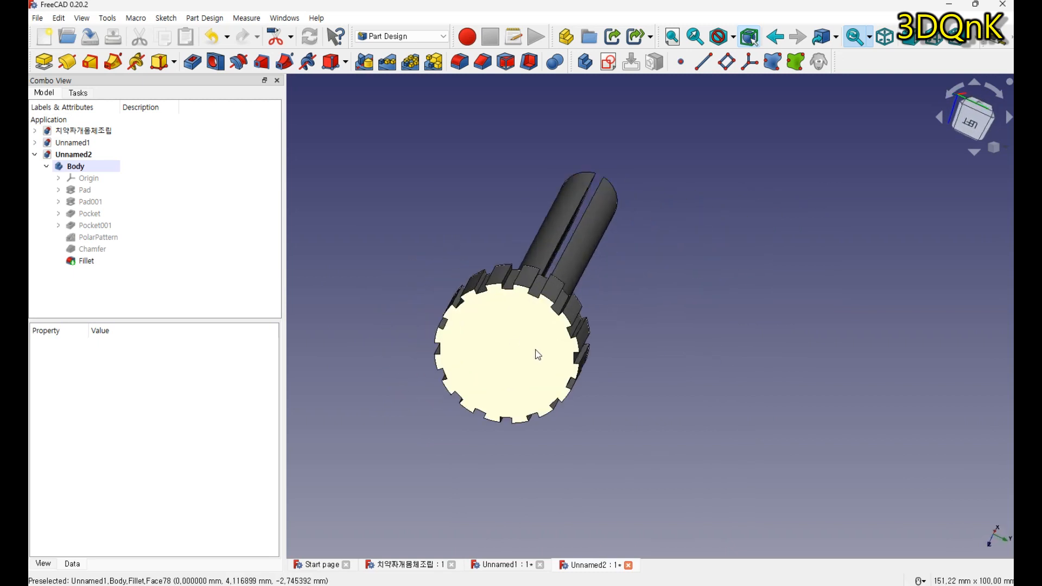
{"action": "scroll", "coordinate": [538, 354], "scroll_direction": "up", "scroll_amount": 2}
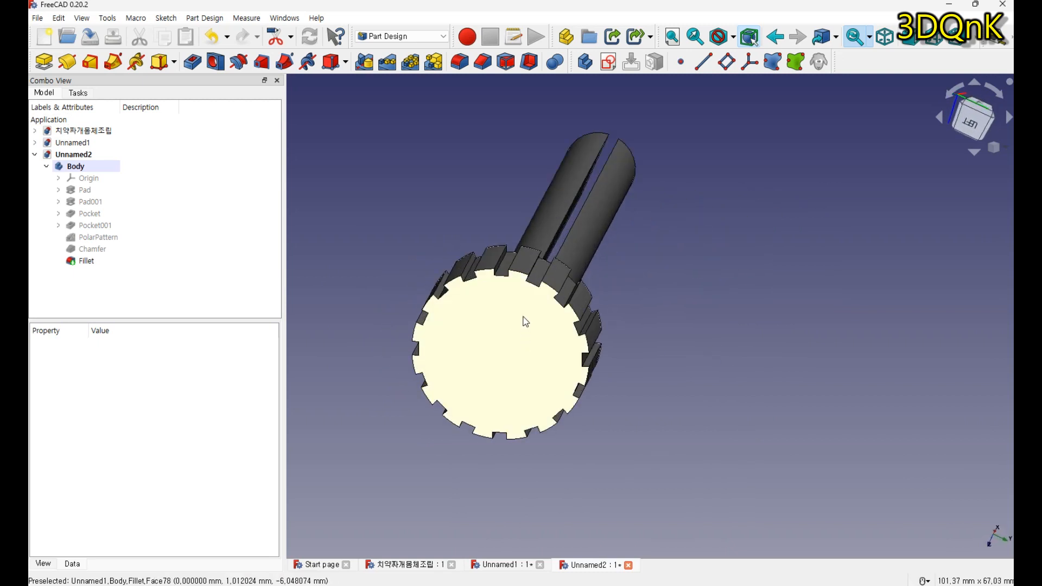
{"action": "left_click", "coordinate": [519, 330]}
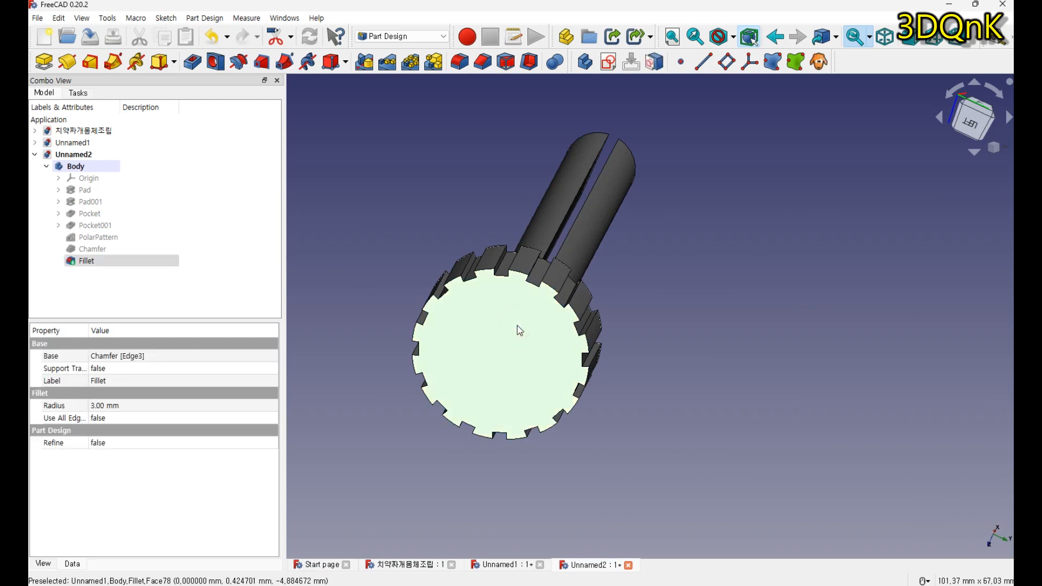
{"action": "left_click", "coordinate": [480, 65]}
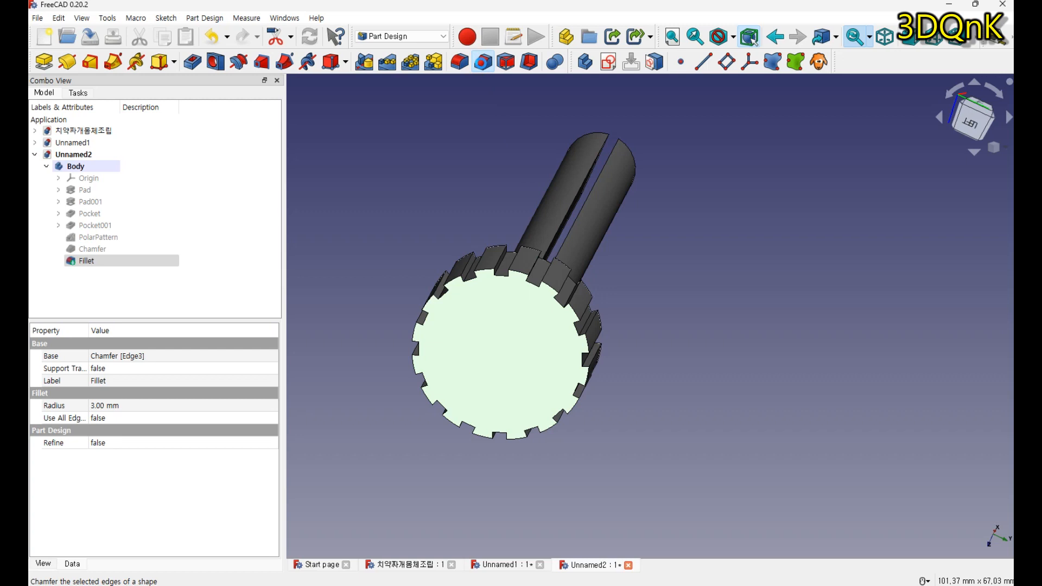
{"action": "left_click", "coordinate": [131, 315]}
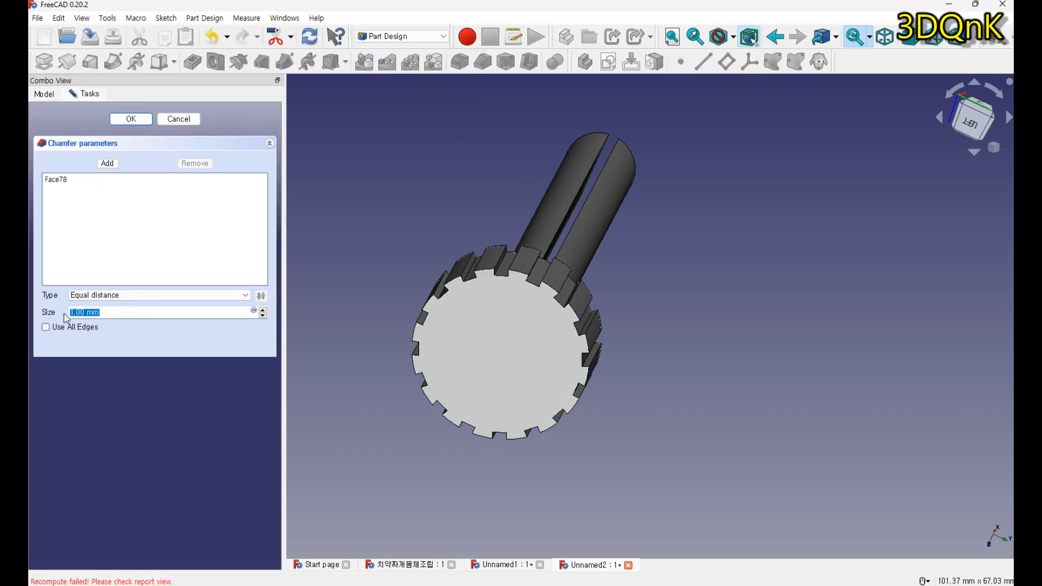
{"action": "key", "text": "BackSpace"}
{"action": "key", "text": "BackSpace"}
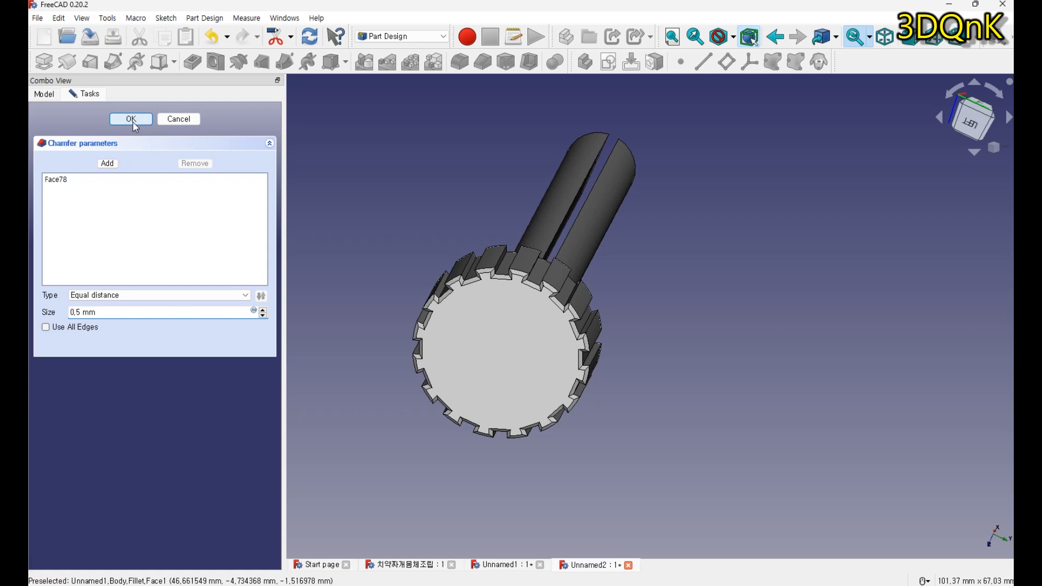
{"action": "key", "text": "Return"}
Step: Chamfer the shaft-side face of the notched head with an equal distance of 0.5 mm
{"action": "middle_click_drag", "start_coordinate": [559, 334], "coordinate": [644, 263]}
{"action": "left_click", "coordinate": [643, 246]}
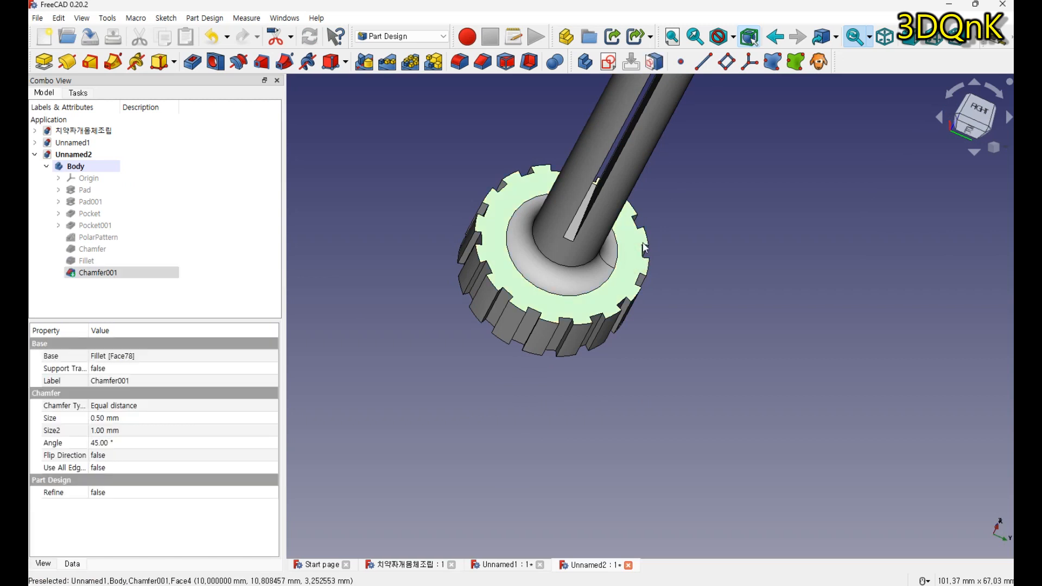
{"action": "left_click", "coordinate": [483, 67]}
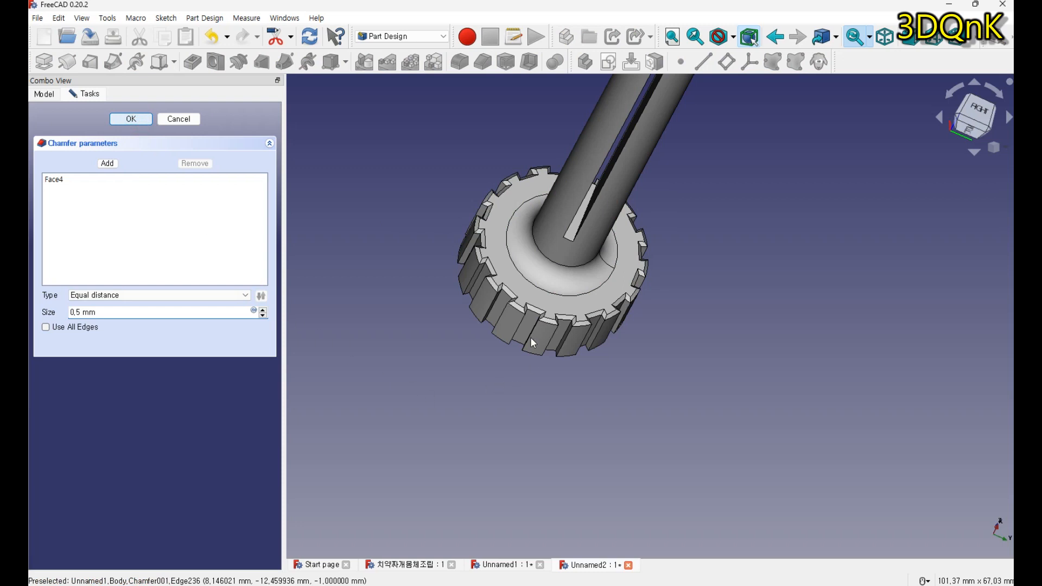
{"action": "key", "text": "Return"}
Step: Examine the finished knob and slotted shaft from several sides, checking the chamfers and the fillet
{"action": "scroll", "coordinate": [523, 369], "scroll_direction": "down", "scroll_amount": 10}
{"action": "middle_click", "coordinate": [523, 370]}
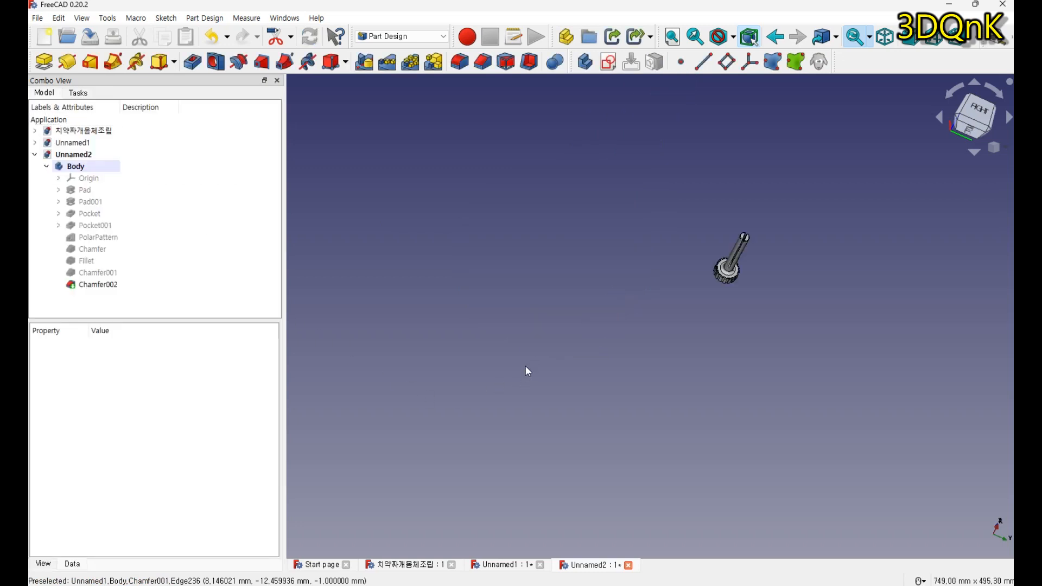
{"action": "scroll", "coordinate": [733, 272], "scroll_direction": "up", "scroll_amount": 4}
{"action": "scroll", "coordinate": [740, 266], "scroll_direction": "up", "scroll_amount": 3}
{"action": "scroll", "coordinate": [675, 294], "scroll_direction": "down", "scroll_amount": 3}
{"action": "middle_click_drag", "start_coordinate": [676, 294], "coordinate": [500, 341]}
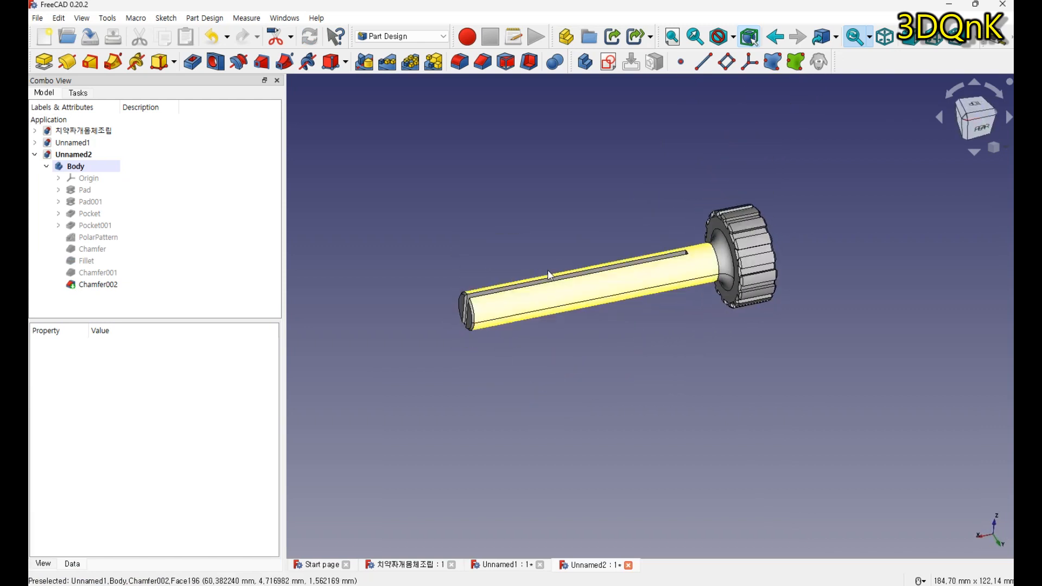
{"action": "middle_click_drag", "start_coordinate": [559, 318], "coordinate": [640, 434]}
{"action": "scroll", "coordinate": [640, 434], "scroll_direction": "up", "scroll_amount": 3}
{"action": "scroll", "coordinate": [640, 434], "scroll_direction": "down", "scroll_amount": 2}
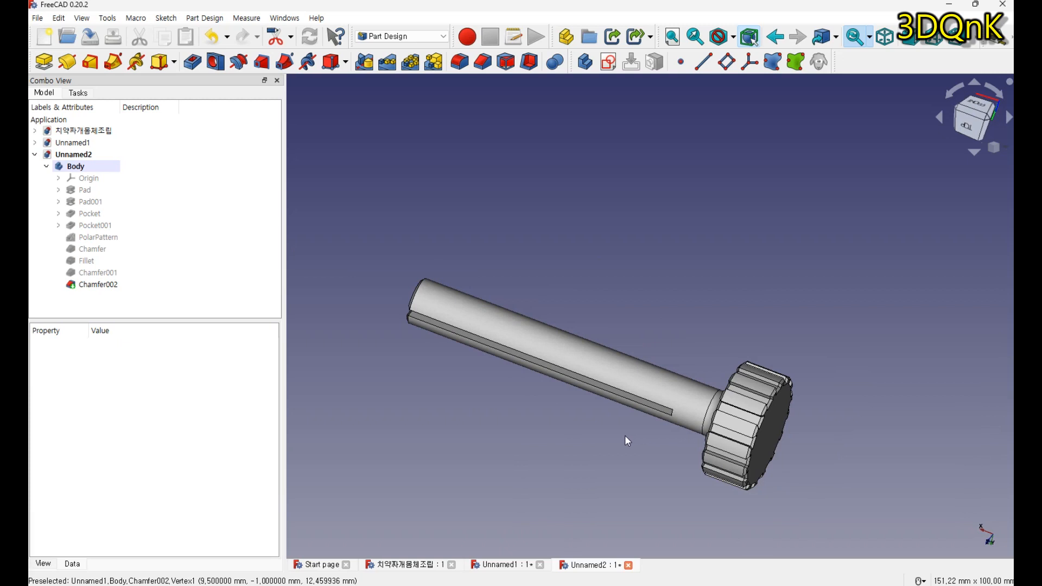
Step: Create a new document and start a sketch on the YZ plane
{"action": "left_click", "coordinate": [47, 44]}
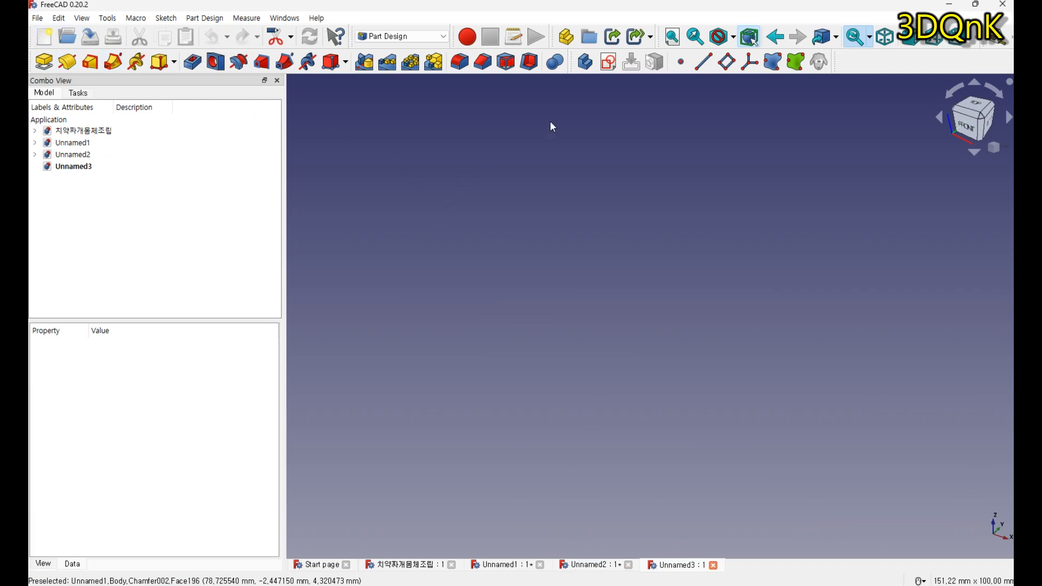
{"action": "left_click", "coordinate": [609, 64]}
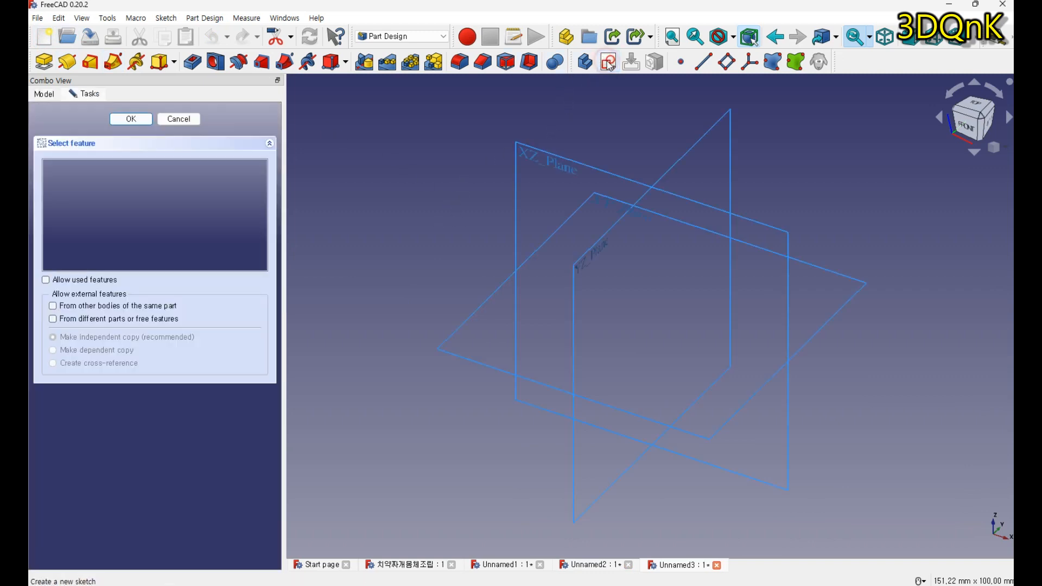
{"action": "left_click", "coordinate": [597, 248]}
{"action": "scroll", "coordinate": [597, 295], "scroll_direction": "up", "scroll_amount": 3}
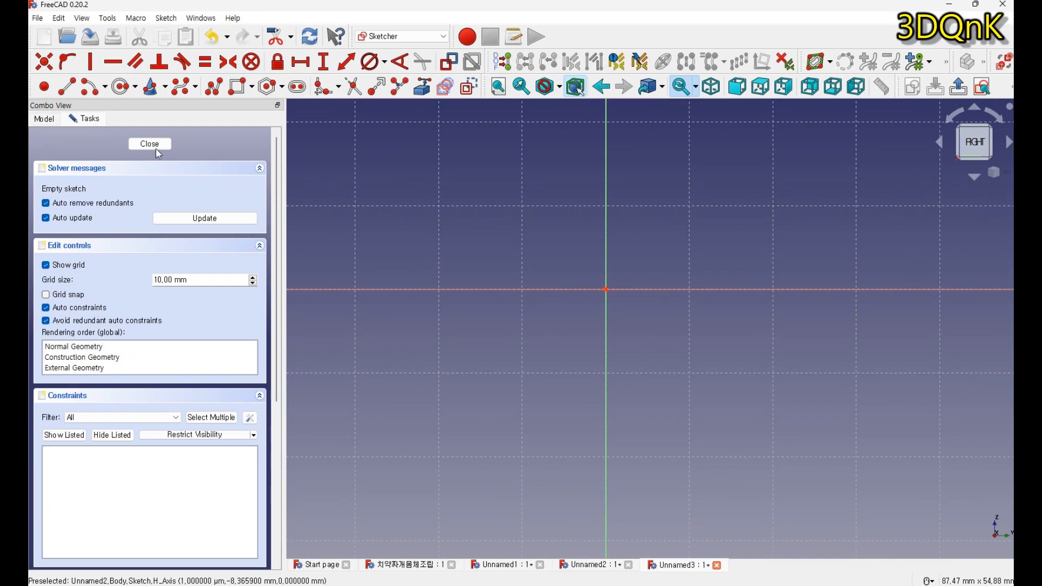
Step: Draw a circle centred on the origin, constrain its diameter to 32 mm and close the sketch
{"action": "left_click", "coordinate": [122, 86]}
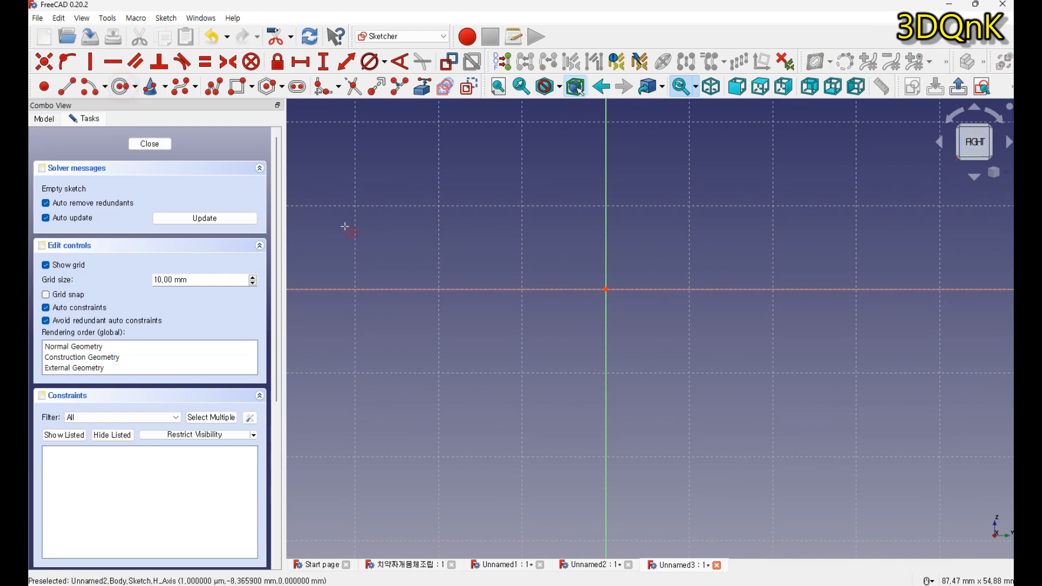
{"action": "left_click", "coordinate": [605, 290]}
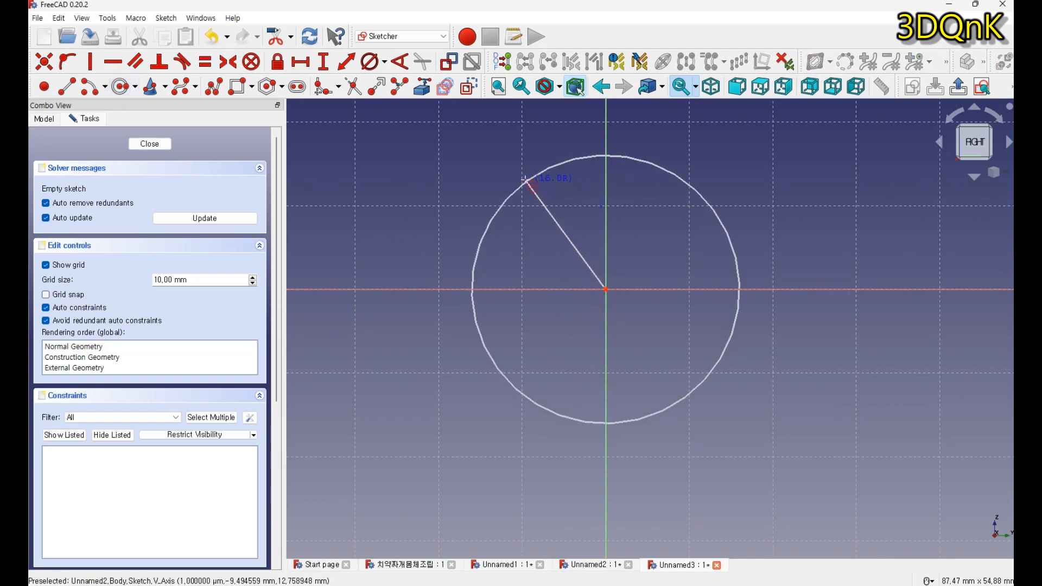
{"action": "left_click", "coordinate": [522, 176]}
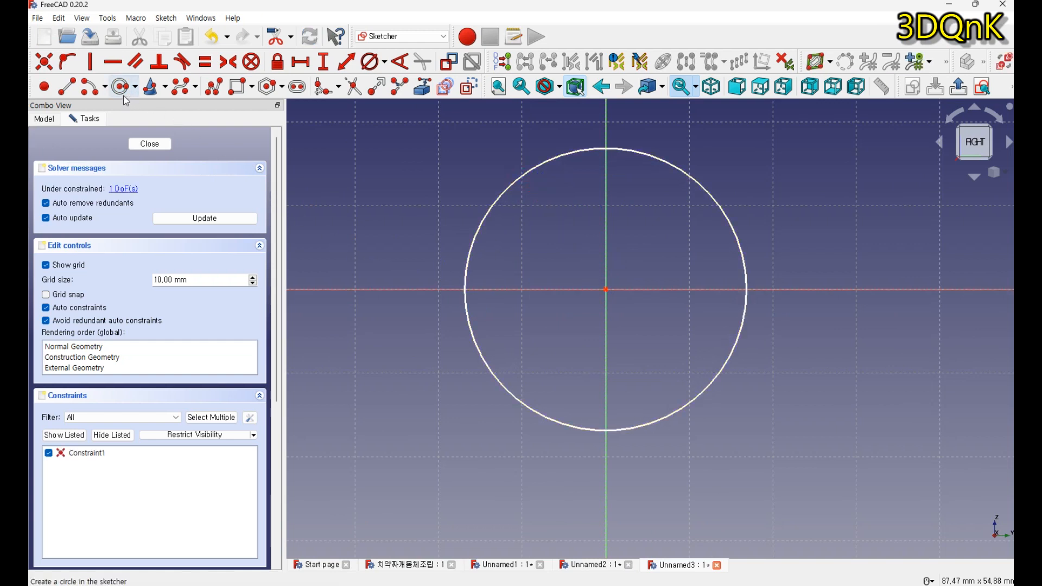
{"action": "right_click", "coordinate": [463, 312]}
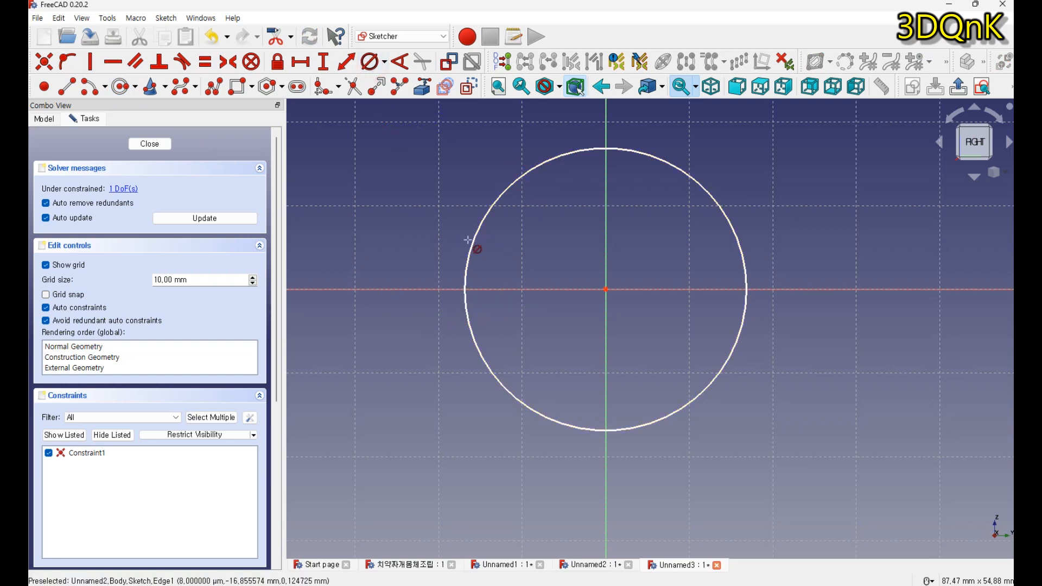
{"action": "left_click", "coordinate": [463, 274]}
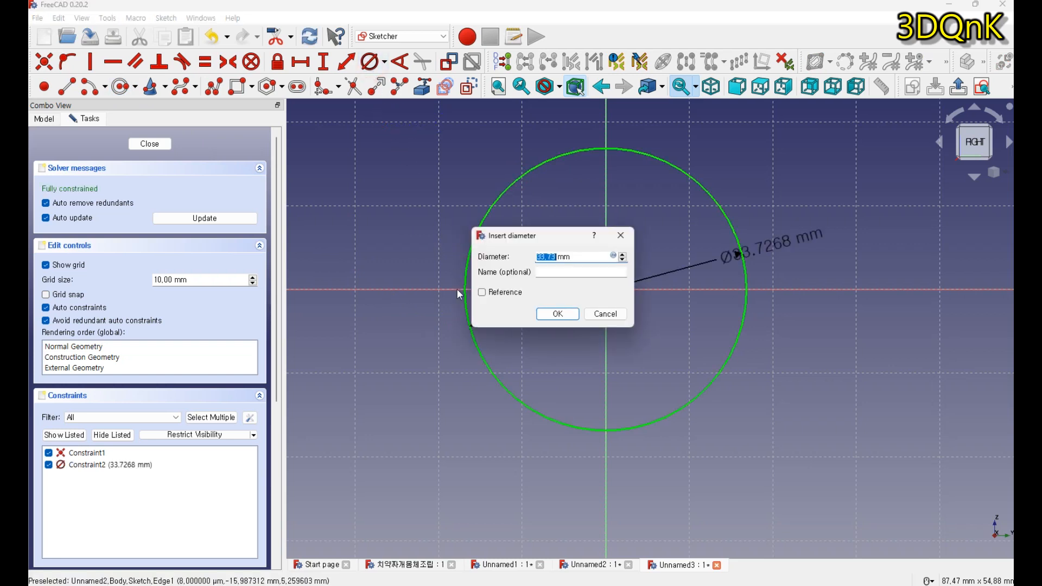
{"action": "type", "text": "32"}
{"action": "left_click", "coordinate": [555, 318]}
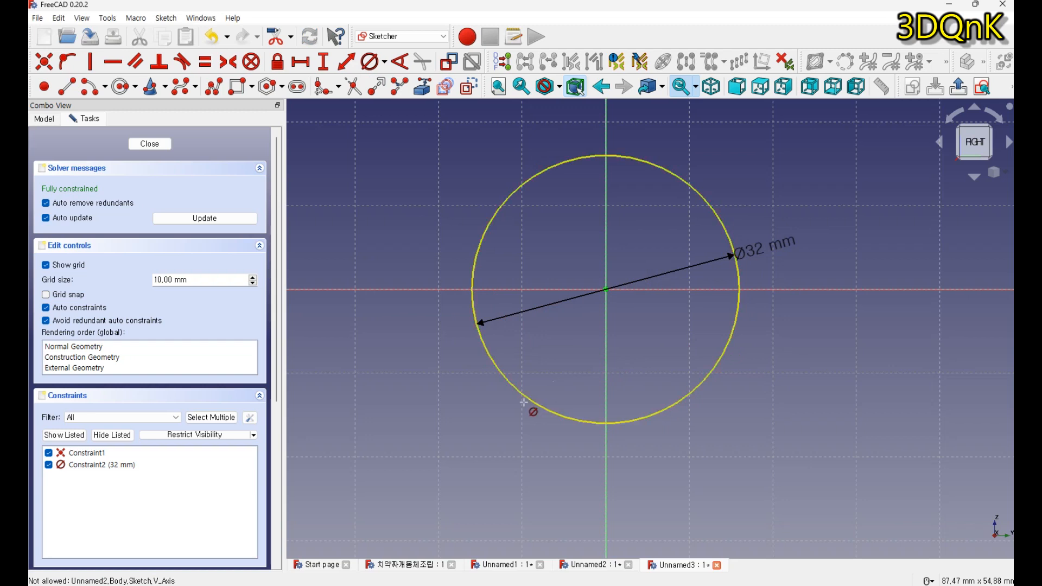
{"action": "left_click", "coordinate": [161, 148]}
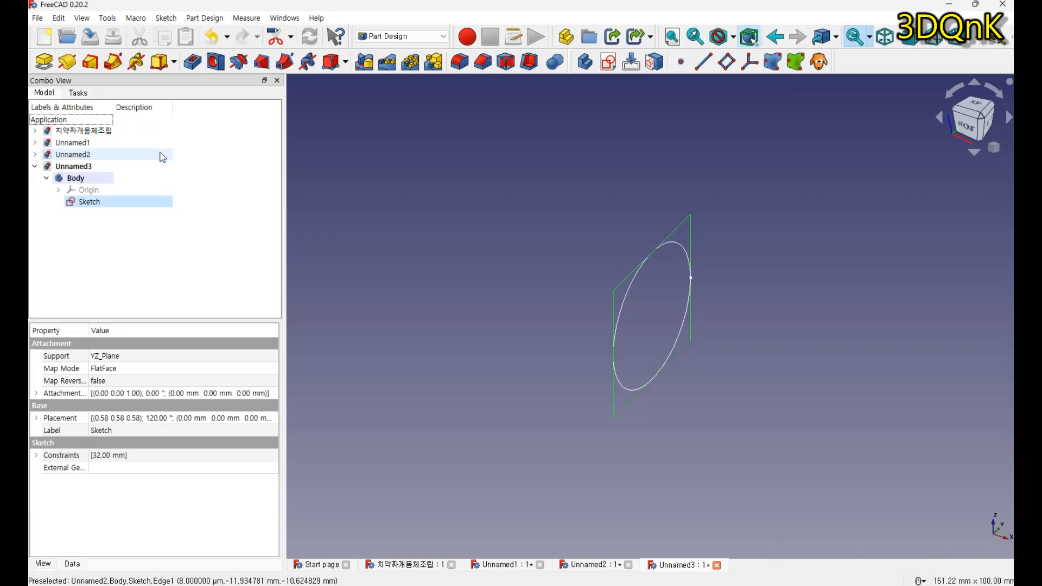
Step: Pad the circle sketch to a length of 2 mm along the sketch normal
{"action": "left_click", "coordinate": [44, 62]}
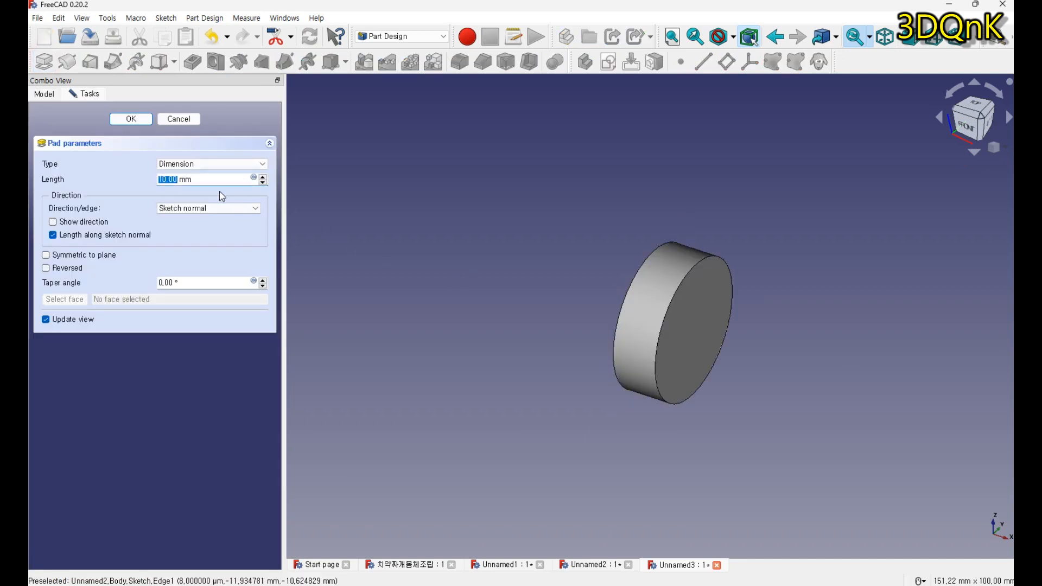
{"action": "left_click_drag", "start_coordinate": [194, 180], "coordinate": [151, 183]}
{"action": "type", "text": "2"}
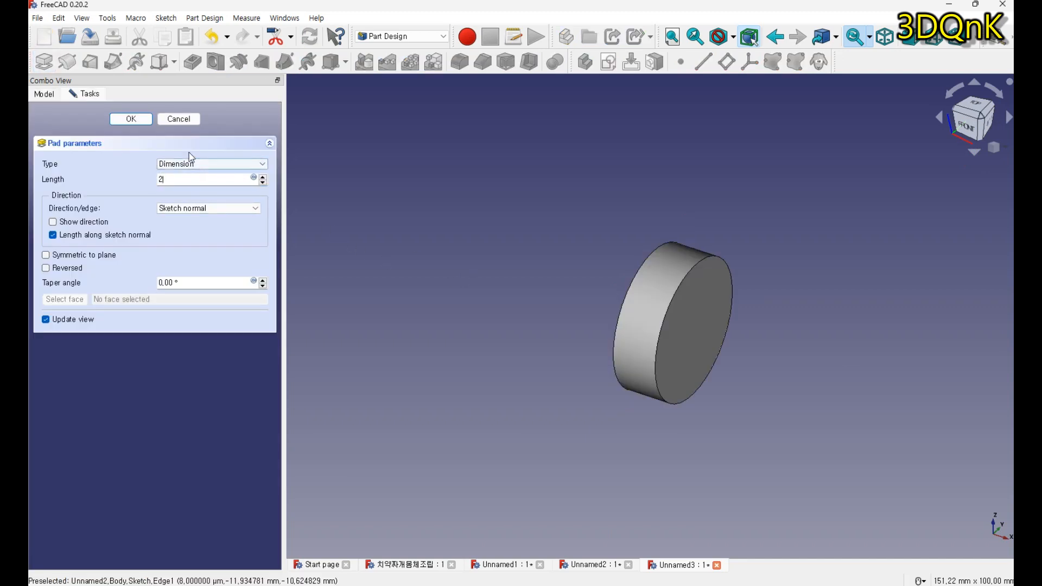
{"action": "left_click", "coordinate": [131, 118]}
Step: Start a sketch on the disc's flat face at the YZ plane and draw a circle about 26 mm in diameter centred on the origin
{"action": "middle_click_drag", "start_coordinate": [574, 351], "coordinate": [757, 372]}
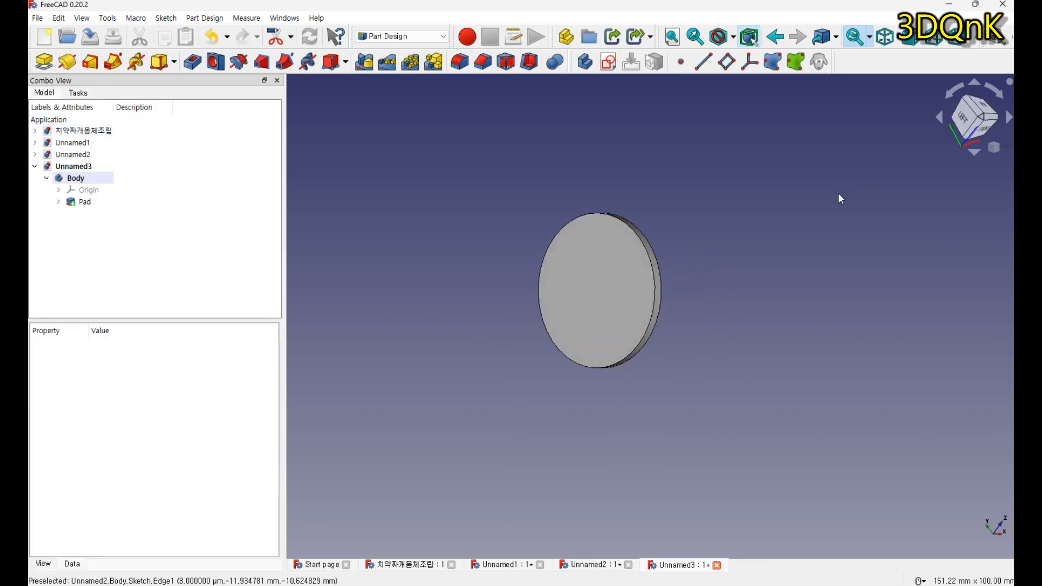
{"action": "left_click", "coordinate": [607, 285]}
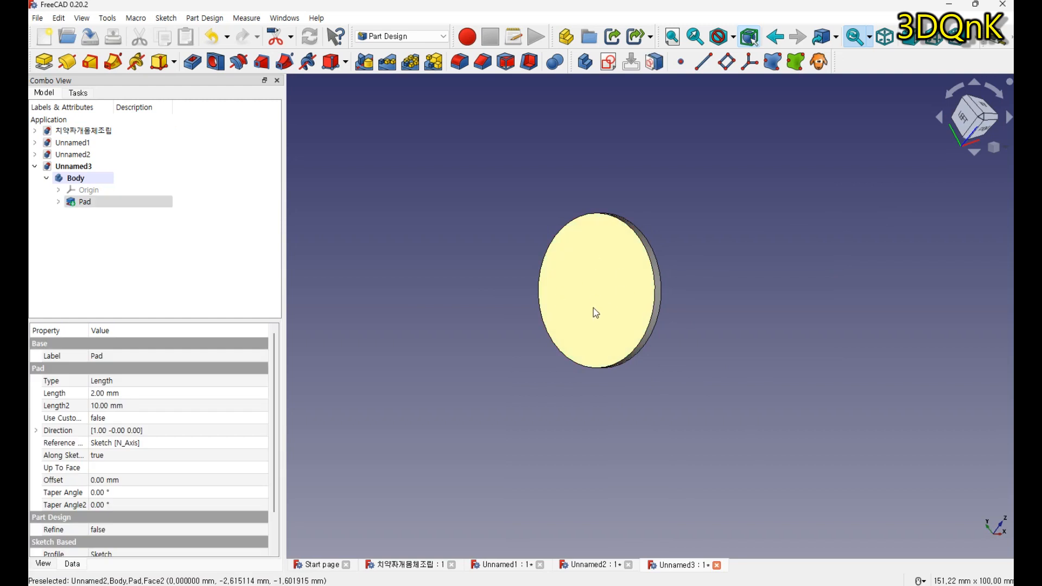
{"action": "middle_click_drag", "start_coordinate": [634, 290], "coordinate": [600, 280]}
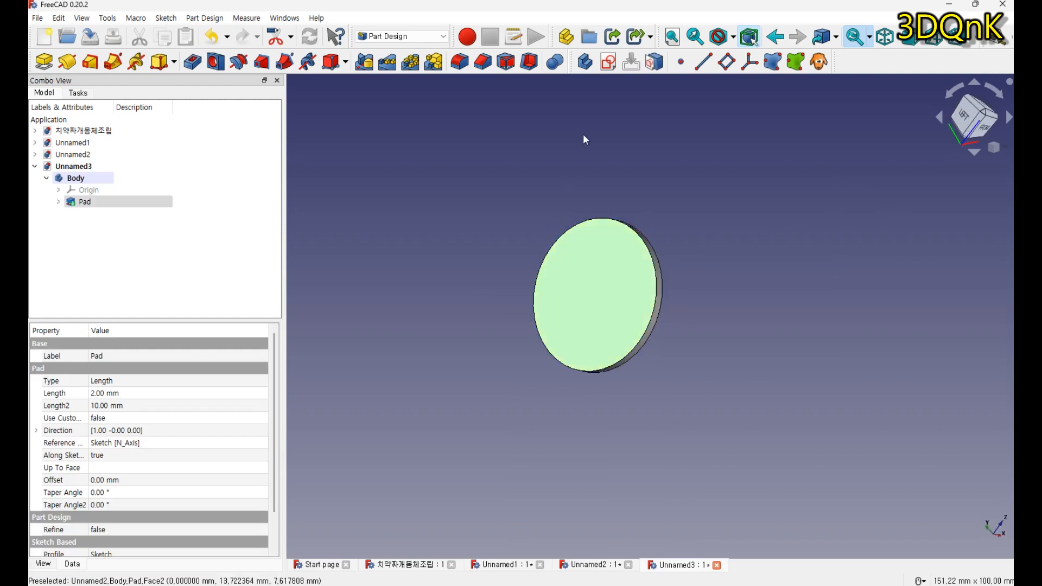
{"action": "left_click", "coordinate": [608, 61]}
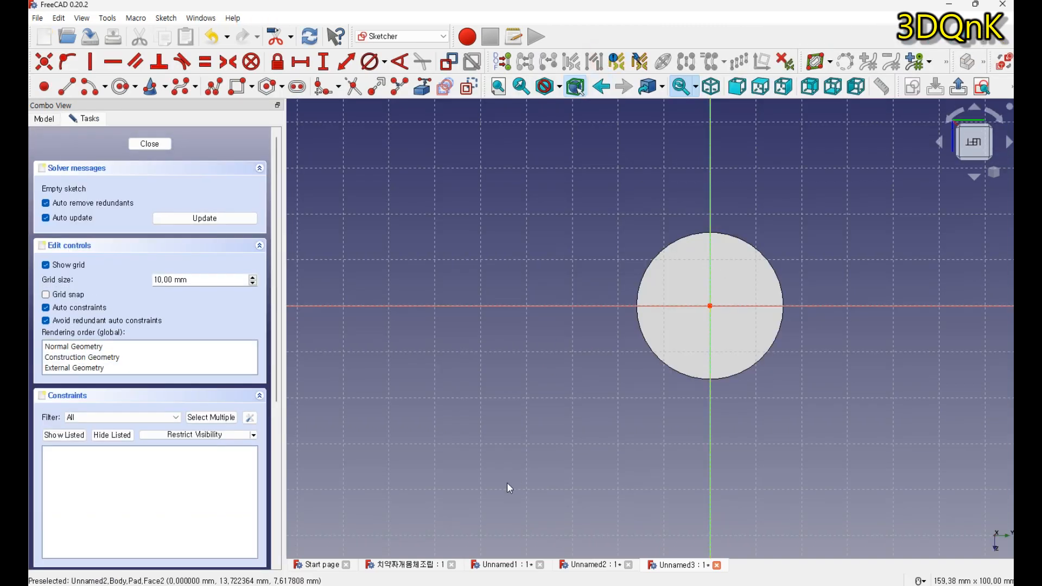
{"action": "scroll", "coordinate": [825, 304], "scroll_direction": "up", "scroll_amount": 2}
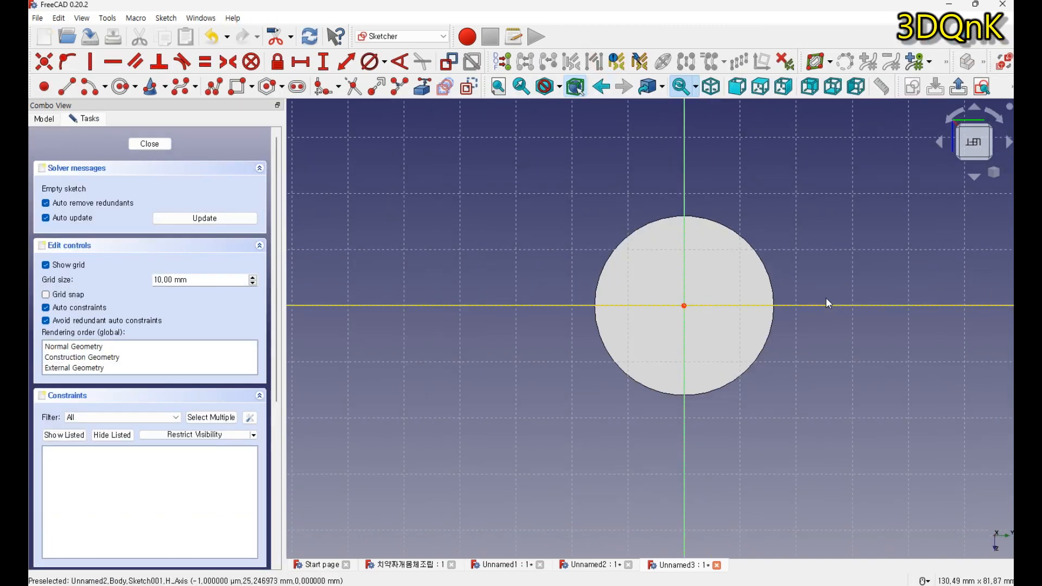
{"action": "left_click", "coordinate": [120, 86]}
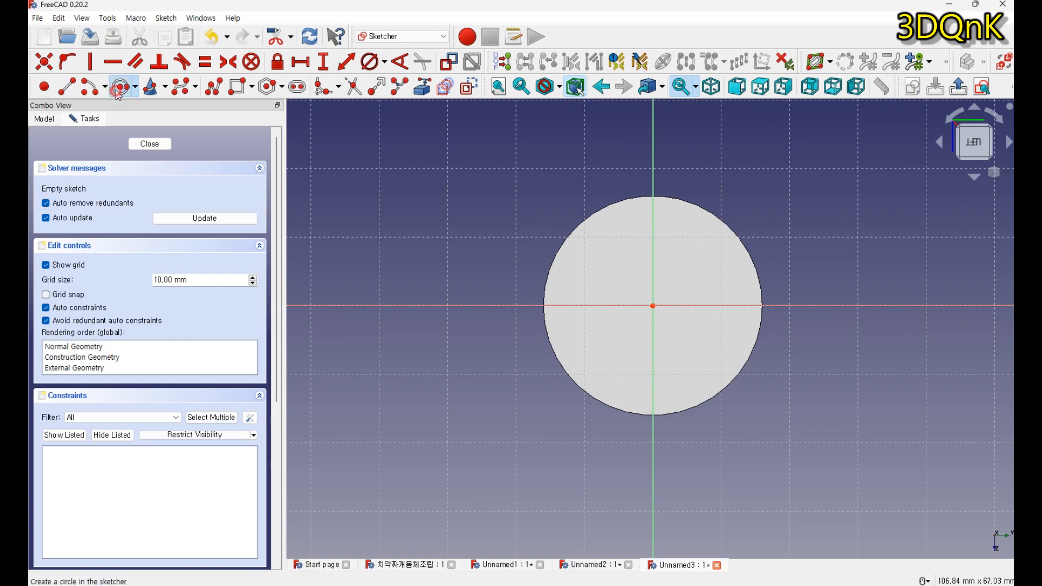
{"action": "left_click", "coordinate": [653, 306]}
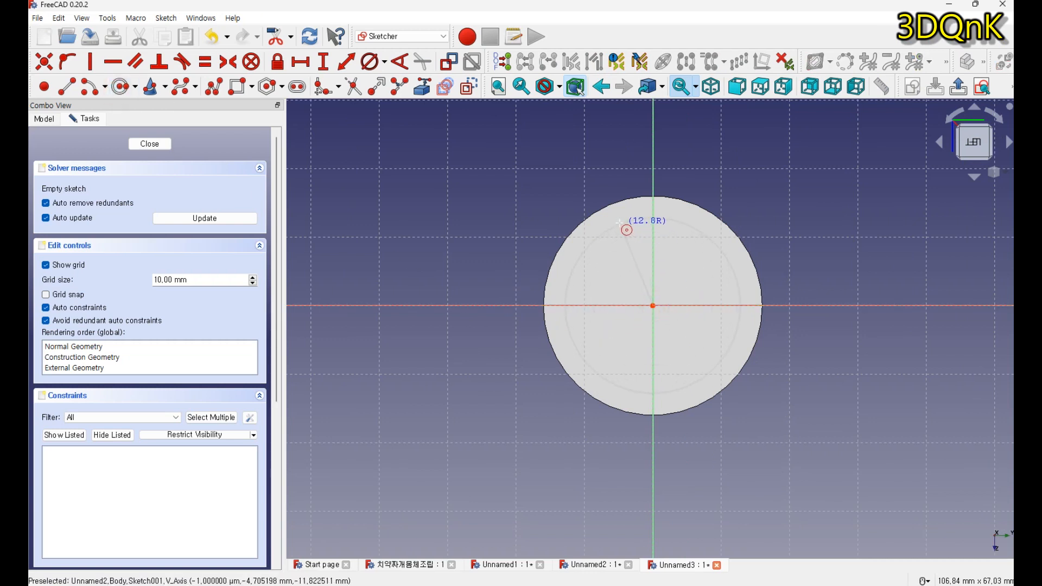
{"action": "left_click", "coordinate": [622, 223]}
Step: Constrain the circle's diameter to 29.7 mm, dismissing the system's low-battery notice, and close the sketch
{"action": "left_click", "coordinate": [370, 62]}
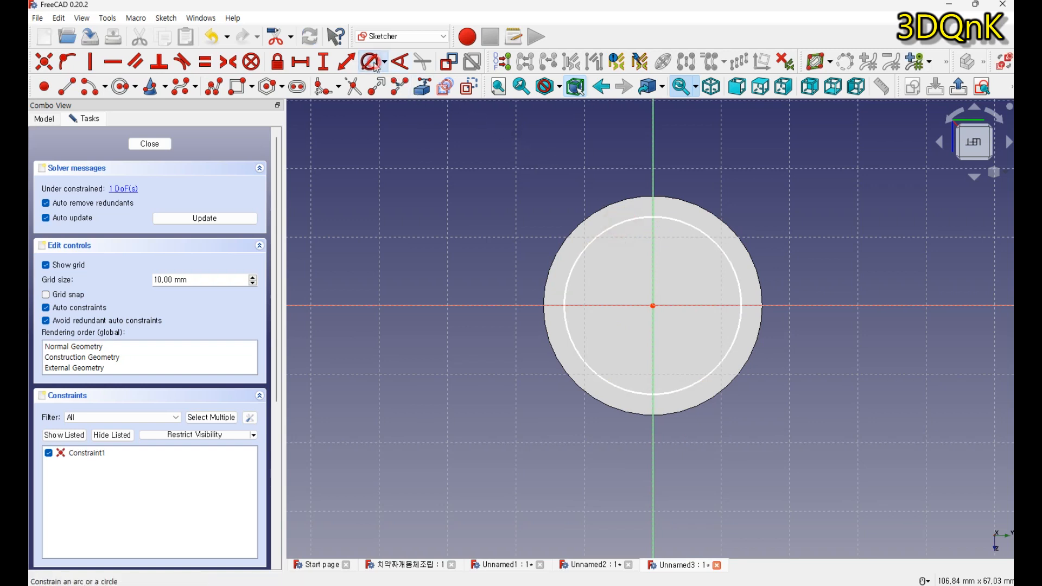
{"action": "left_click", "coordinate": [590, 242]}
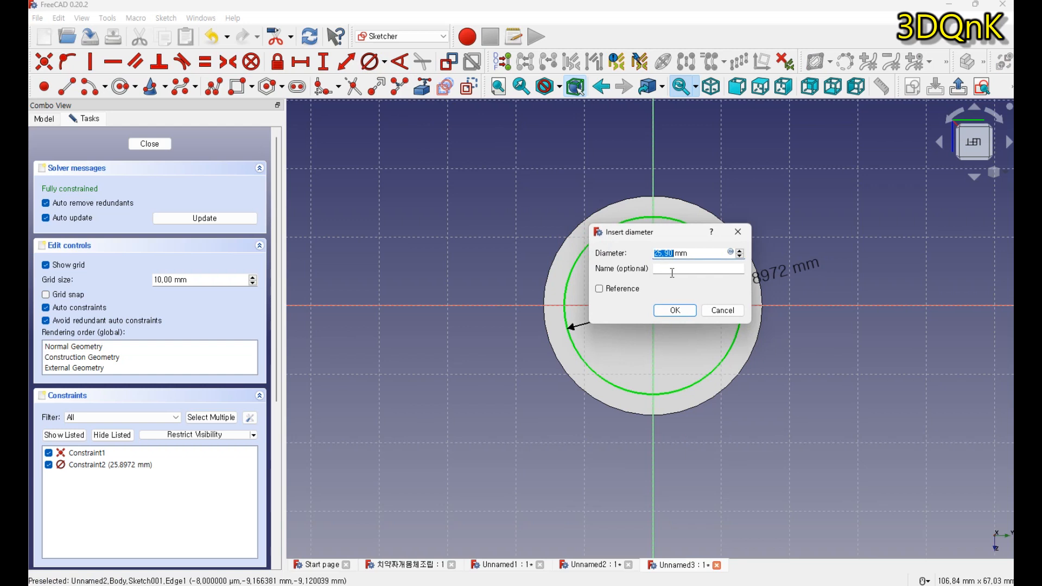
{"action": "type", "text": "3"}
{"action": "type", "text": "9"}
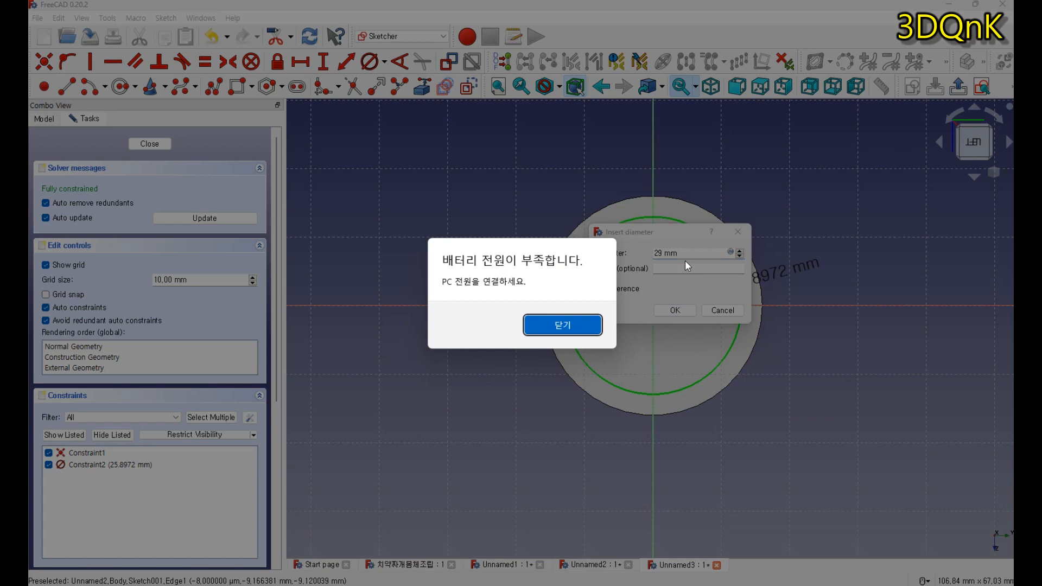
{"action": "left_click", "coordinate": [586, 327]}
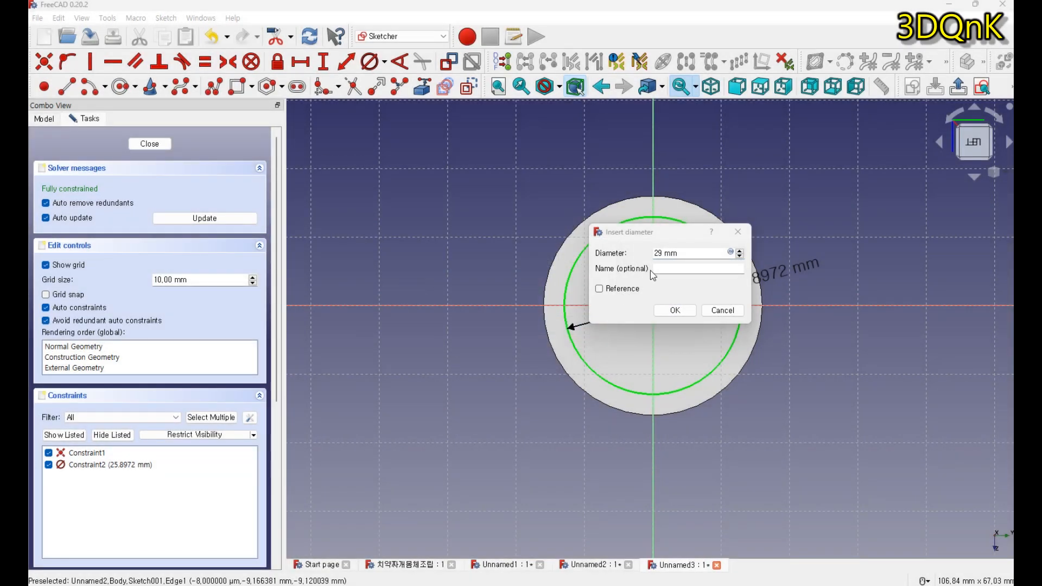
{"action": "left_click", "coordinate": [664, 254]}
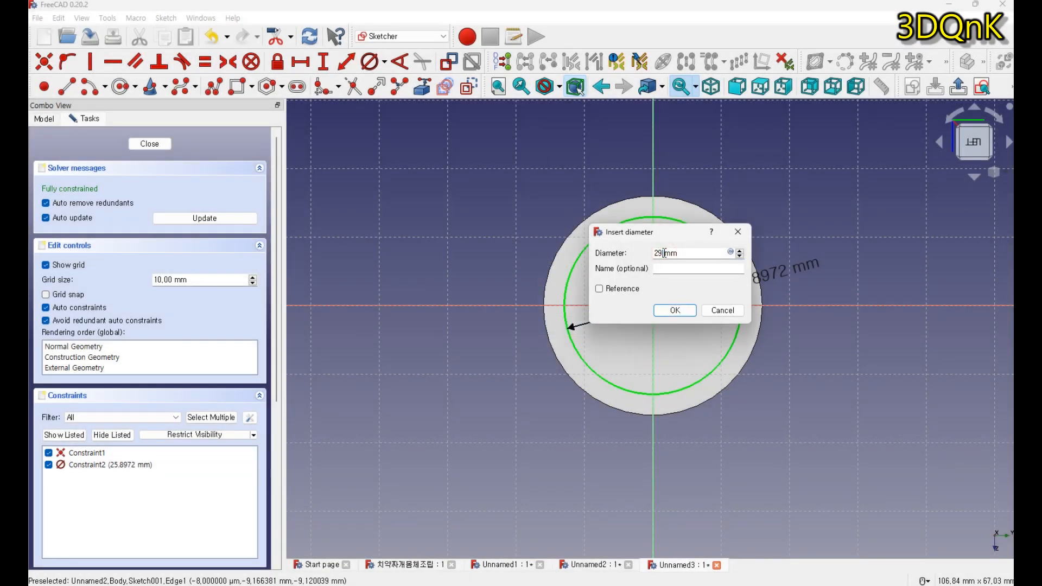
{"action": "type", "text": ",7"}
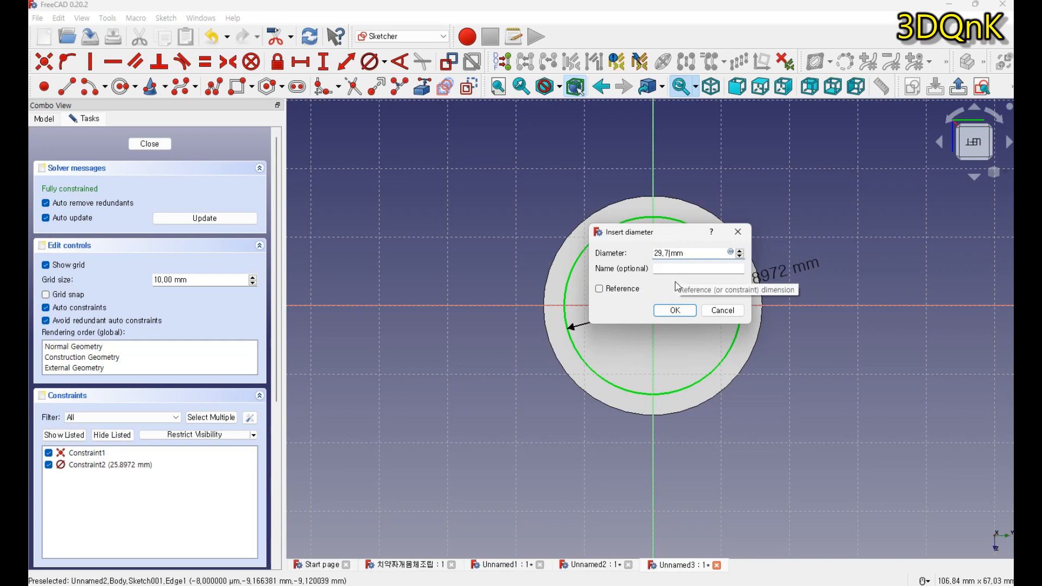
{"action": "left_click", "coordinate": [674, 312]}
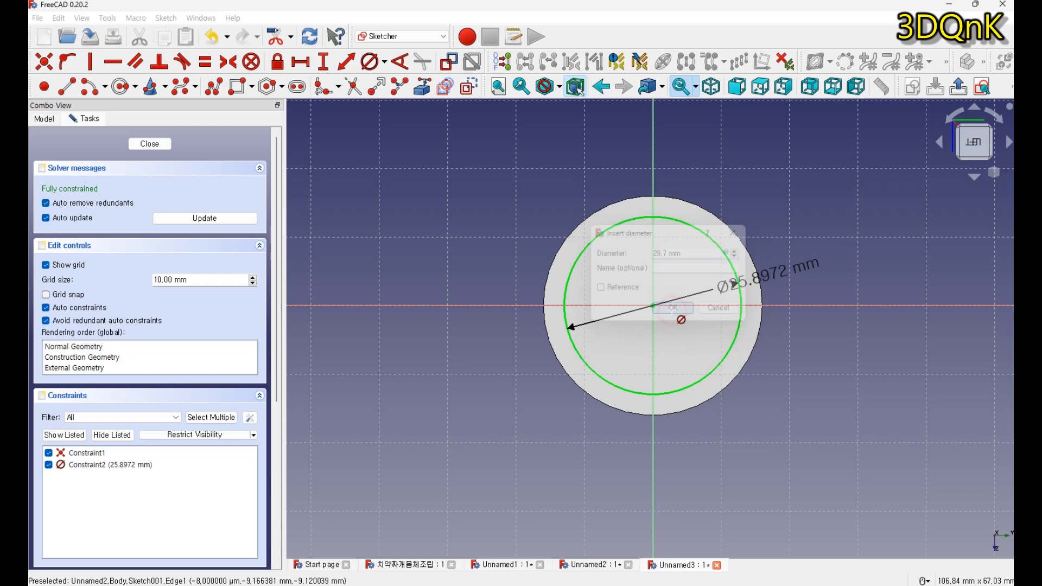
{"action": "left_click", "coordinate": [144, 145]}
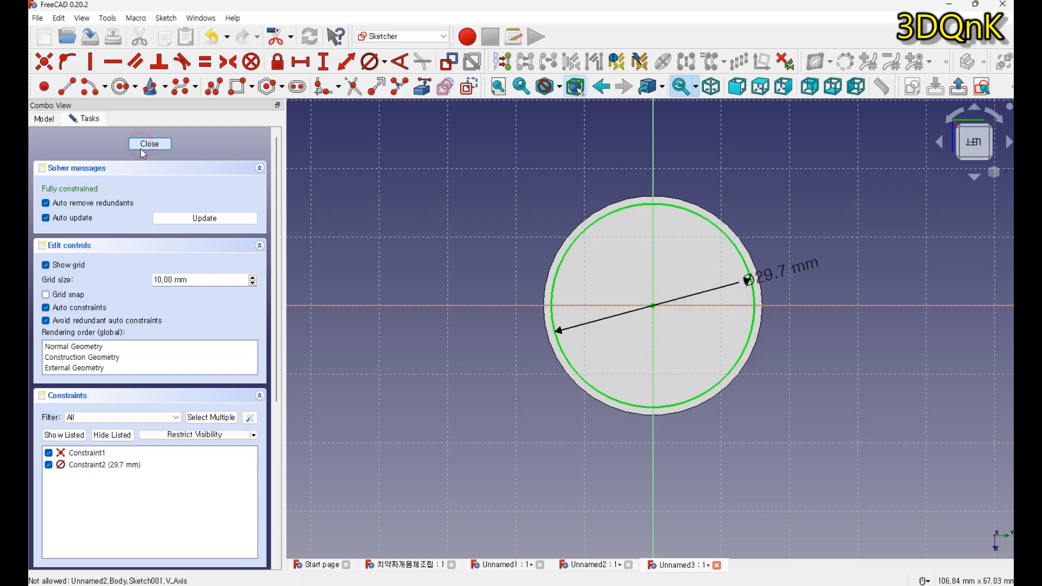
Step: Pad the 29.7 mm circle to a length of 3 mm along the sketch normal
{"action": "left_click", "coordinate": [44, 61]}
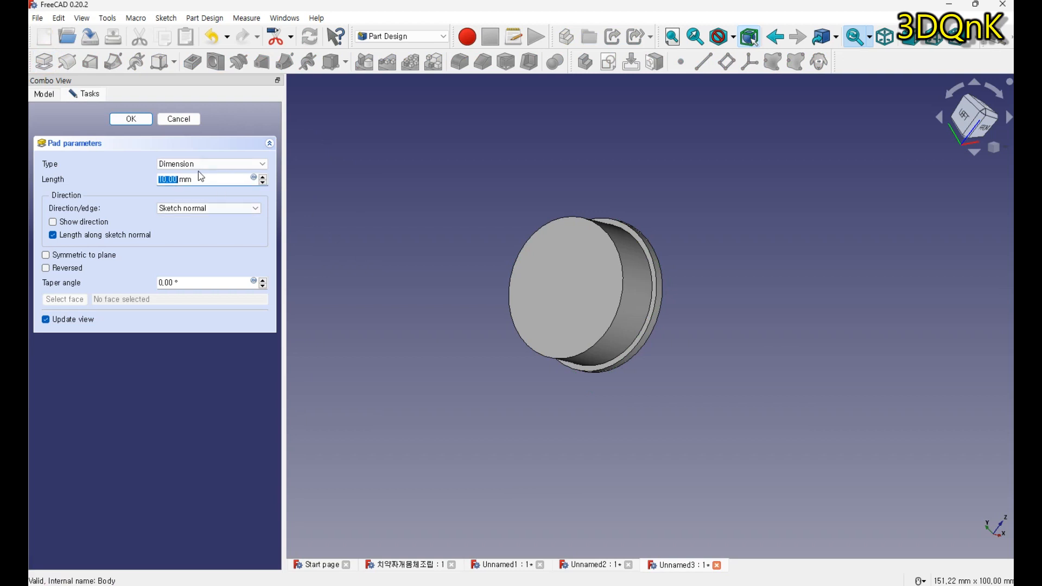
{"action": "left_click_drag", "start_coordinate": [200, 178], "coordinate": [131, 180]}
{"action": "type", "text": "3"}
{"action": "left_click", "coordinate": [145, 119]}
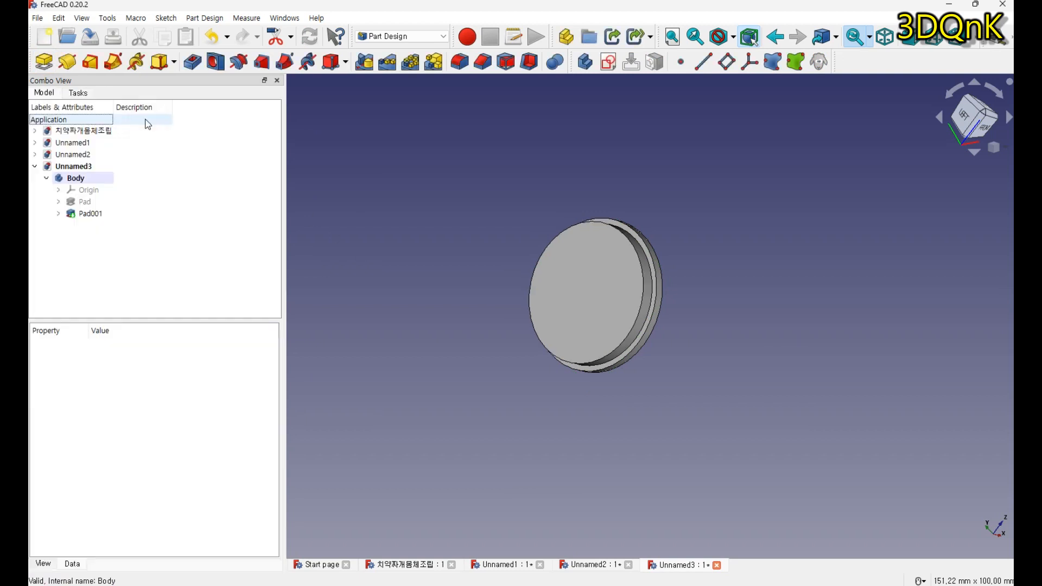
Step: Start a sketch on the outer flat face of the 32 mm flange and draw an origin-centred circle about 17.5 mm in diameter
{"action": "middle_click_drag", "start_coordinate": [565, 332], "coordinate": [588, 311]}
{"action": "left_click", "coordinate": [574, 294]}
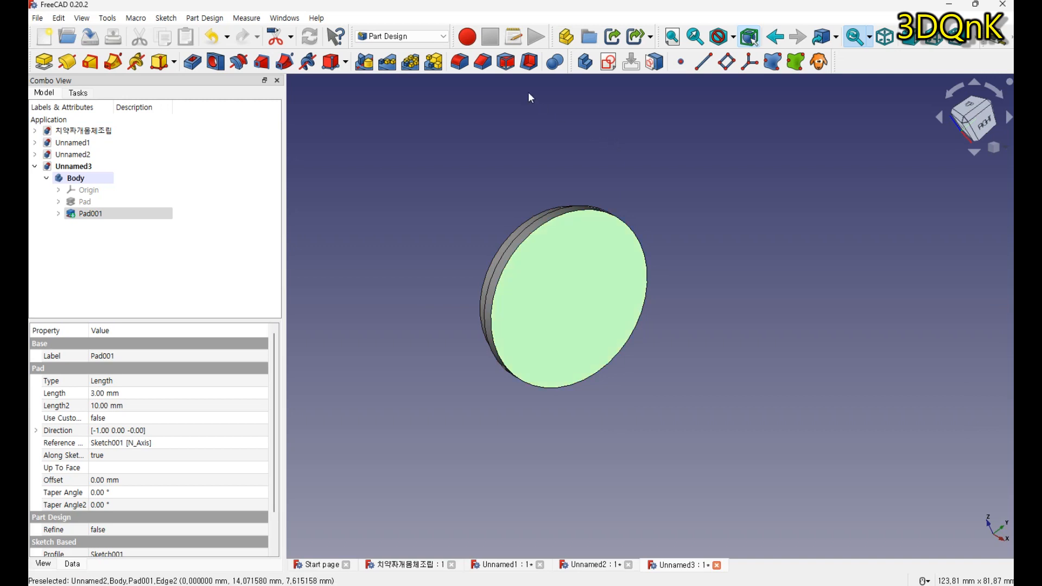
{"action": "left_click", "coordinate": [608, 62]}
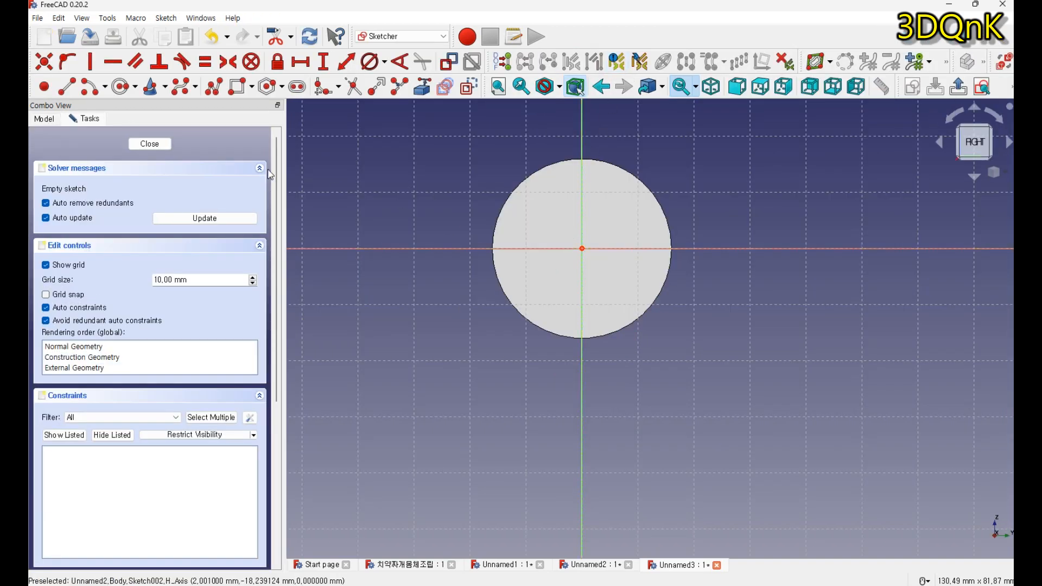
{"action": "left_click", "coordinate": [121, 87]}
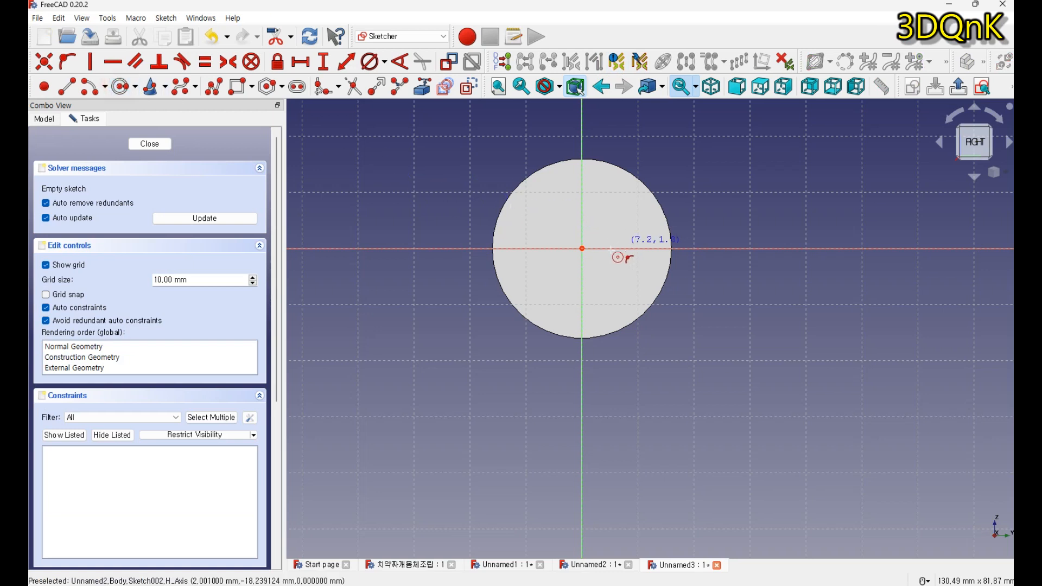
{"action": "left_click", "coordinate": [582, 249]}
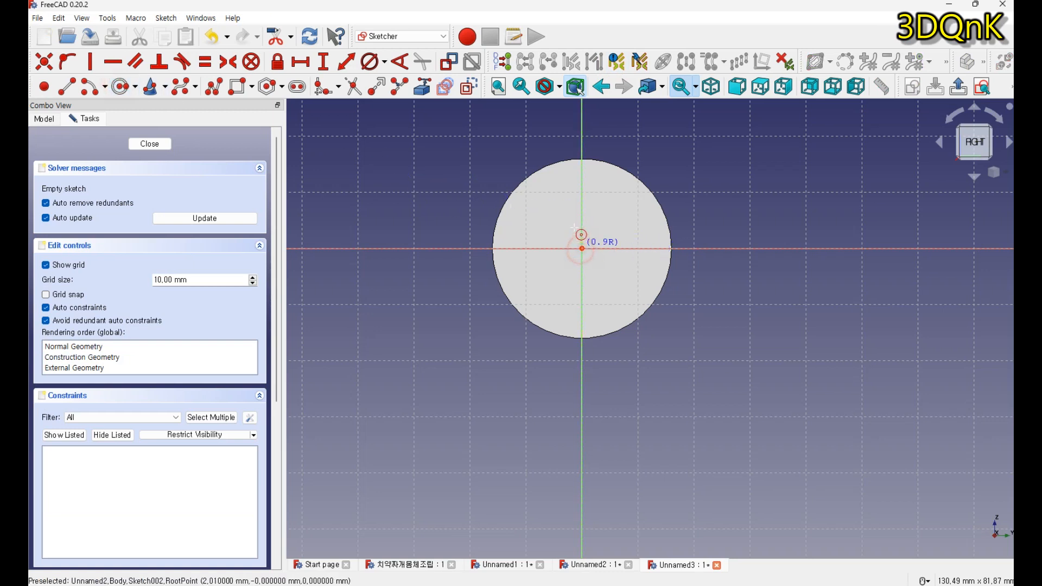
{"action": "left_click", "coordinate": [563, 203]}
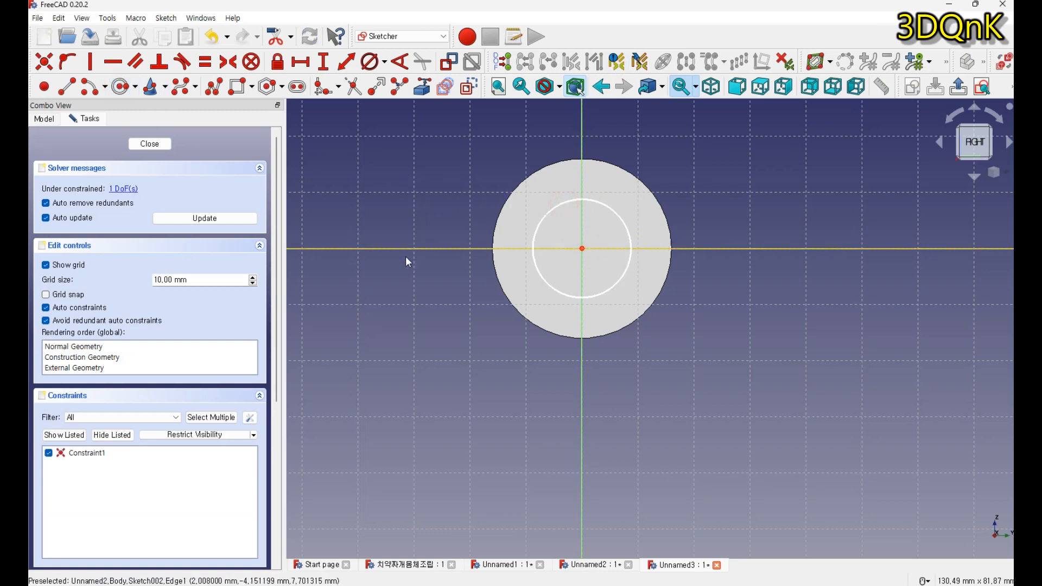
Step: Constrain the centre hole circle's diameter to 10.4 mm and close the sketch
{"action": "left_click", "coordinate": [369, 61]}
{"action": "left_click", "coordinate": [549, 211]}
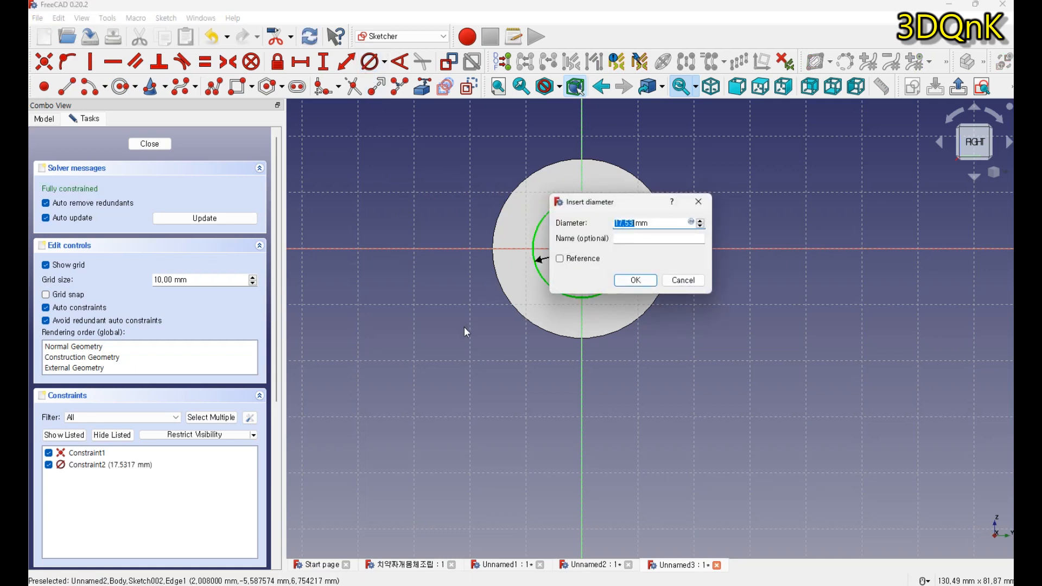
{"action": "type", "text": "1"}
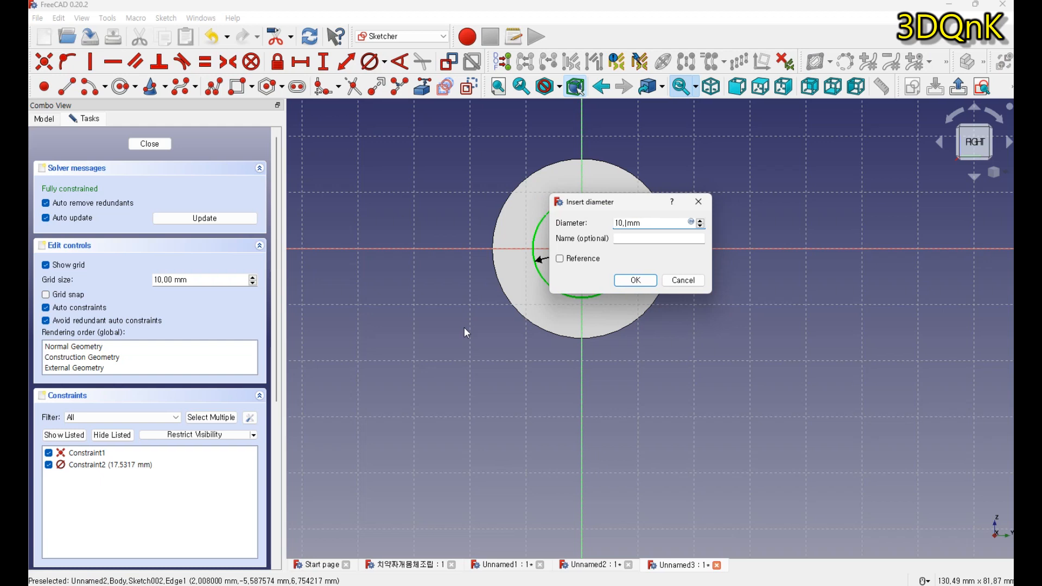
{"action": "left_click", "coordinate": [634, 281]}
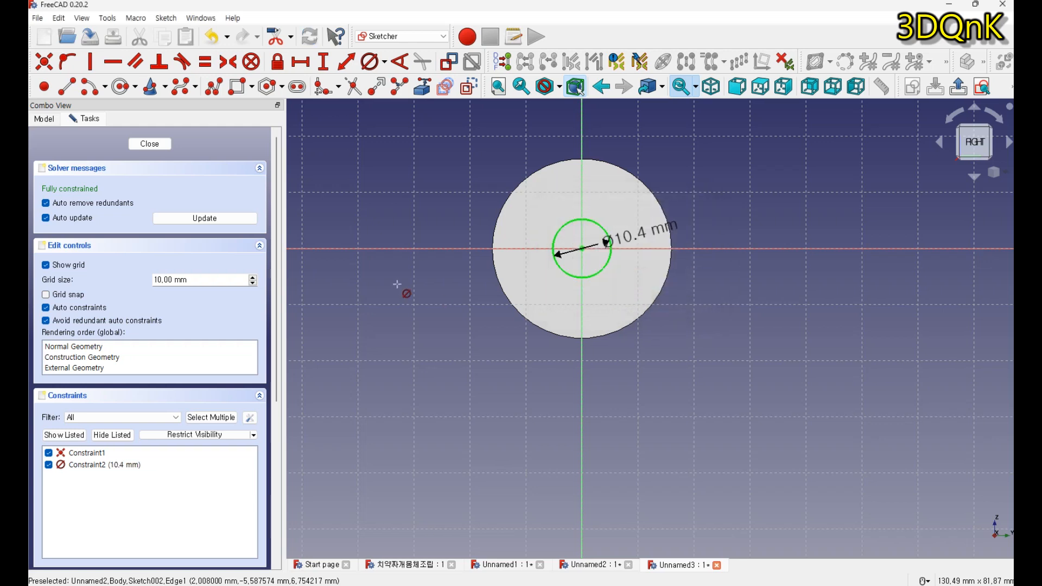
{"action": "left_click", "coordinate": [149, 143]}
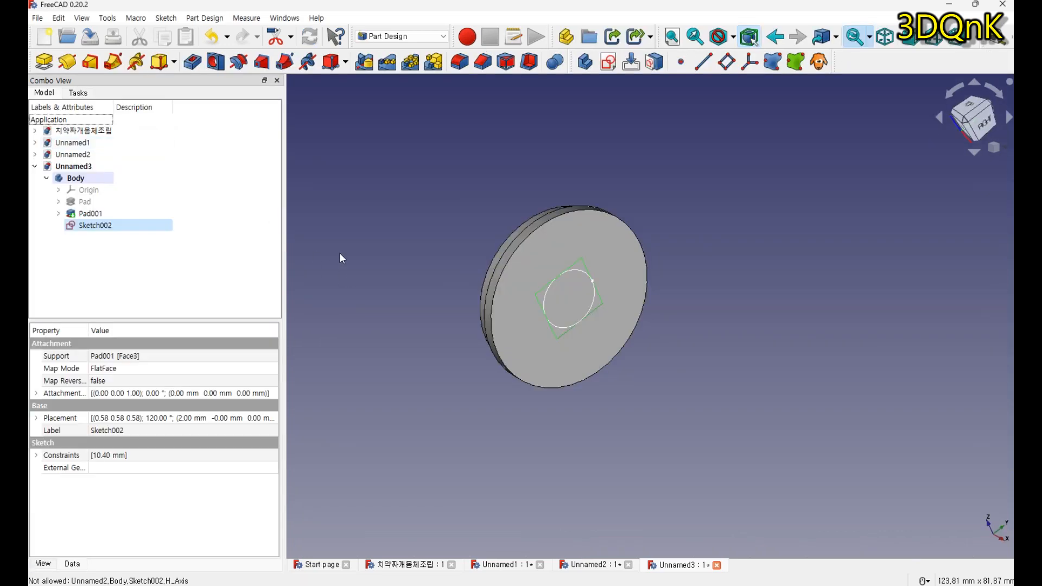
Step: Pocket the 10.4 mm circle through all of the disc to cut the centre hole
{"action": "left_click", "coordinate": [193, 62]}
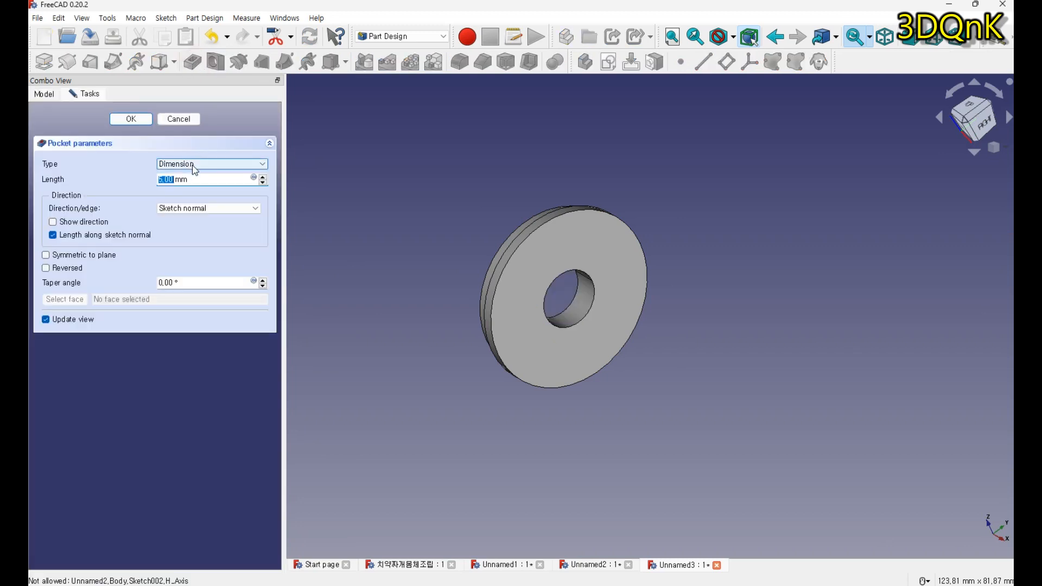
{"action": "left_click", "coordinate": [198, 165]}
{"action": "left_click", "coordinate": [188, 181]}
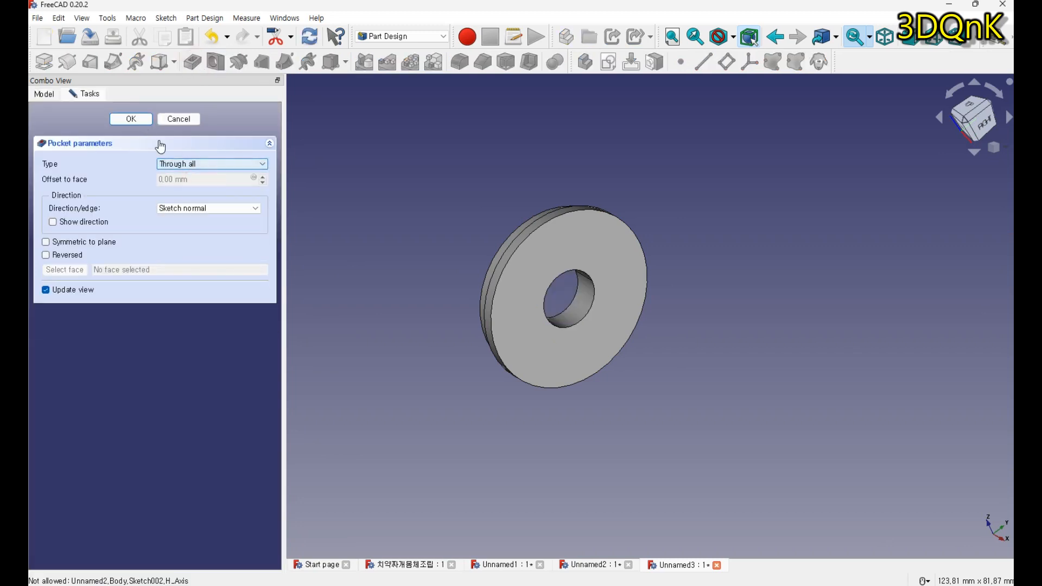
{"action": "left_click", "coordinate": [143, 123]}
Step: Chamfer the outer and hole edges of the flange's flat face with an equal distance of 0.5 mm
{"action": "middle_click_drag", "start_coordinate": [437, 310], "coordinate": [461, 324]}
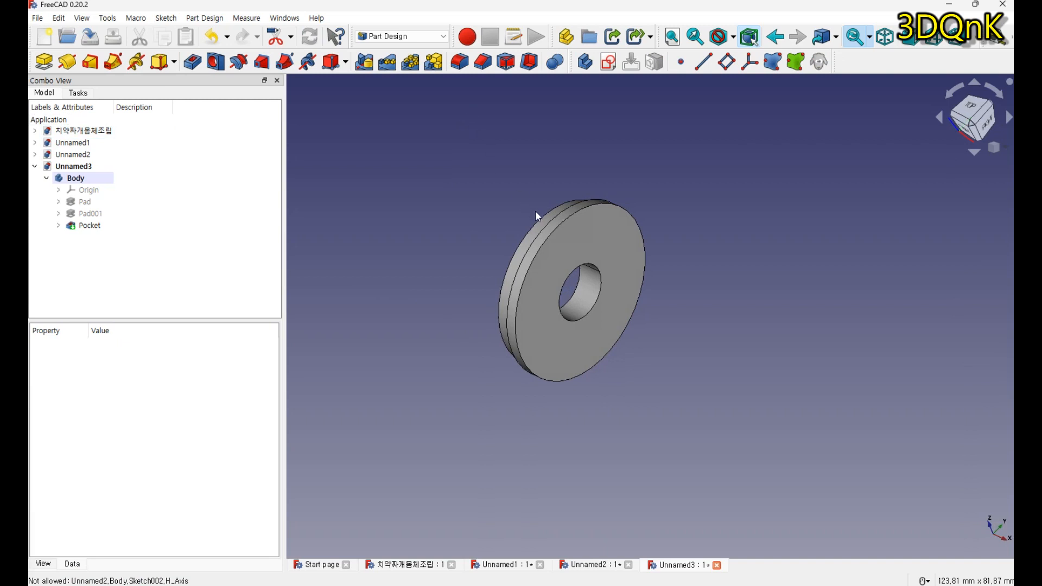
{"action": "left_click", "coordinate": [582, 226]}
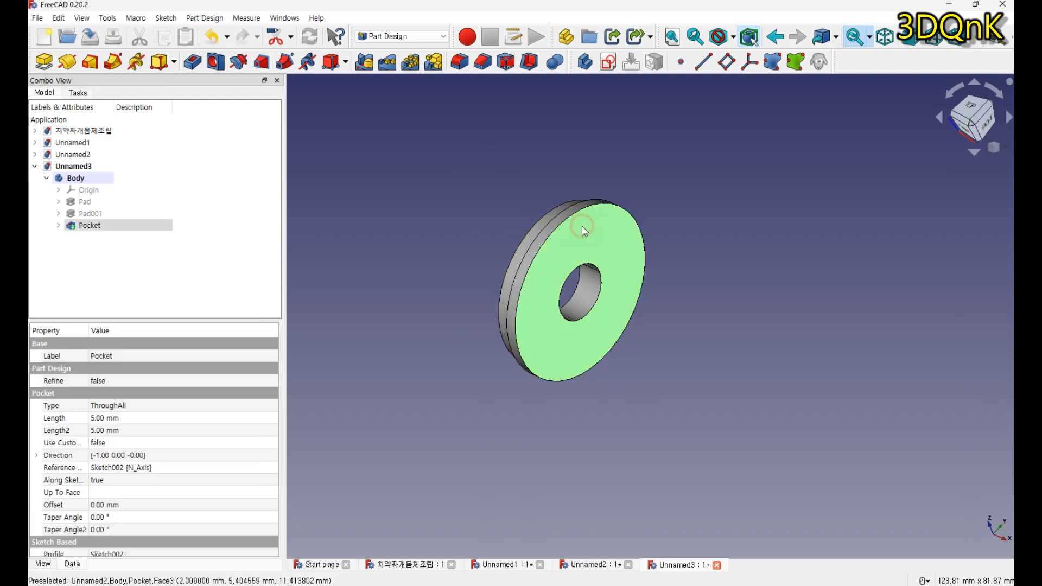
{"action": "left_click", "coordinate": [485, 64]}
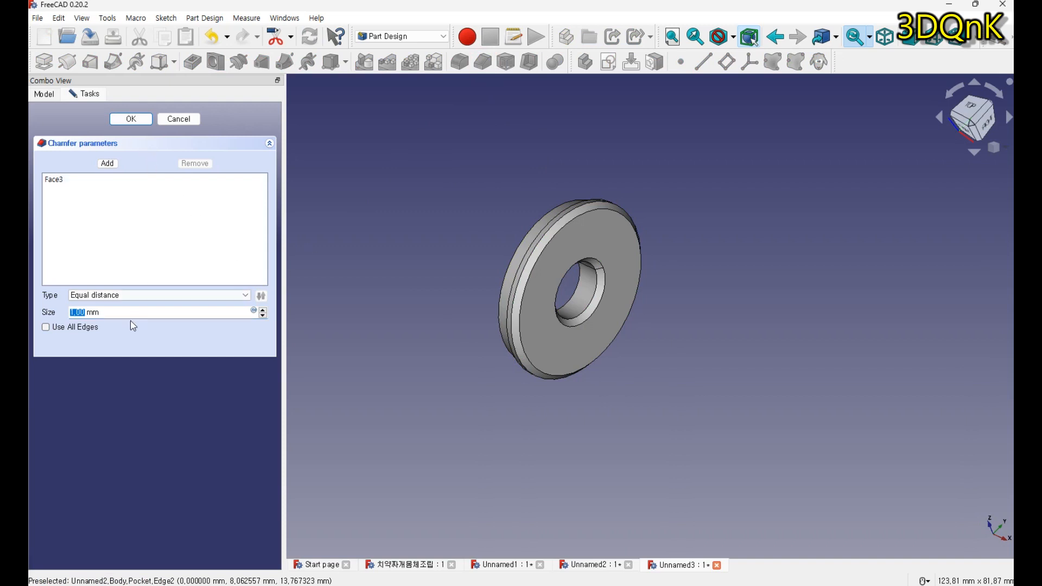
{"action": "left_click_drag", "start_coordinate": [128, 316], "coordinate": [53, 313]}
{"action": "type", "text": "0,5"}
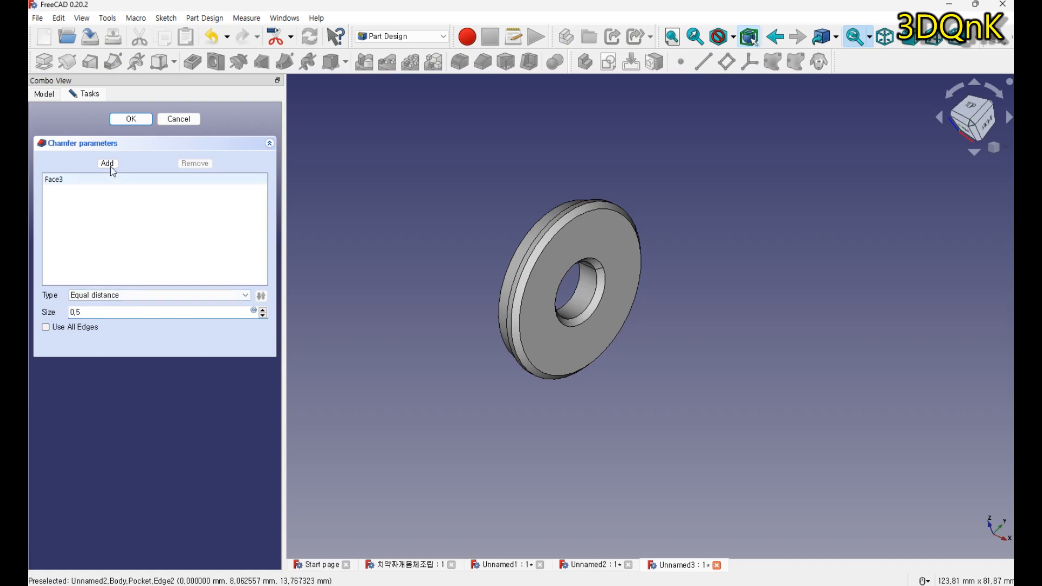
{"action": "left_click", "coordinate": [133, 120]}
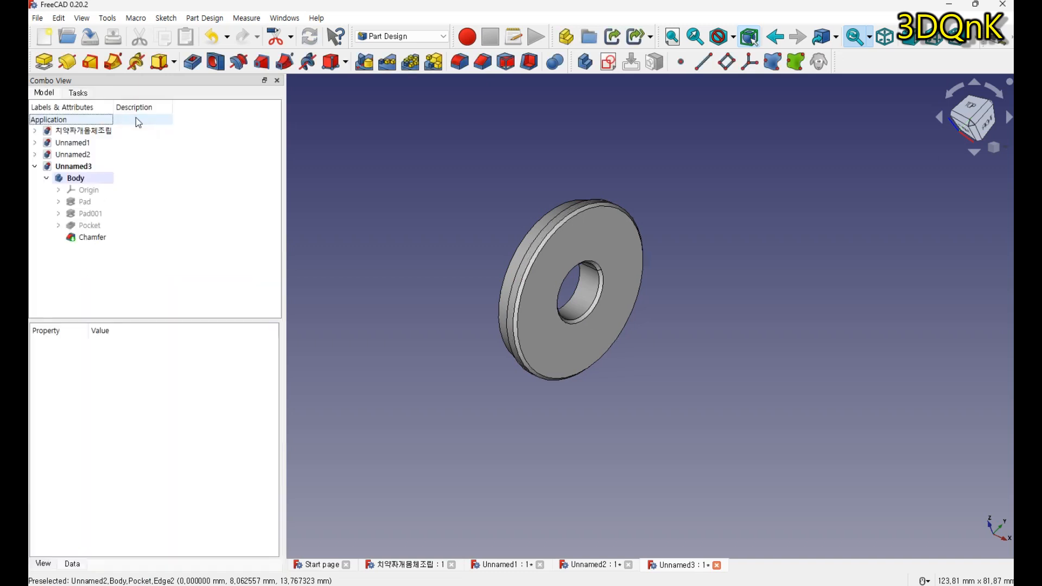
Step: Chamfer the outer and hole edges of the disc's opposite flat face with an equal distance of 1 mm
{"action": "middle_click_drag", "start_coordinate": [449, 313], "coordinate": [537, 304]}
{"action": "scroll", "coordinate": [476, 259], "scroll_direction": "up", "scroll_amount": 2}
{"action": "left_click", "coordinate": [456, 187]}
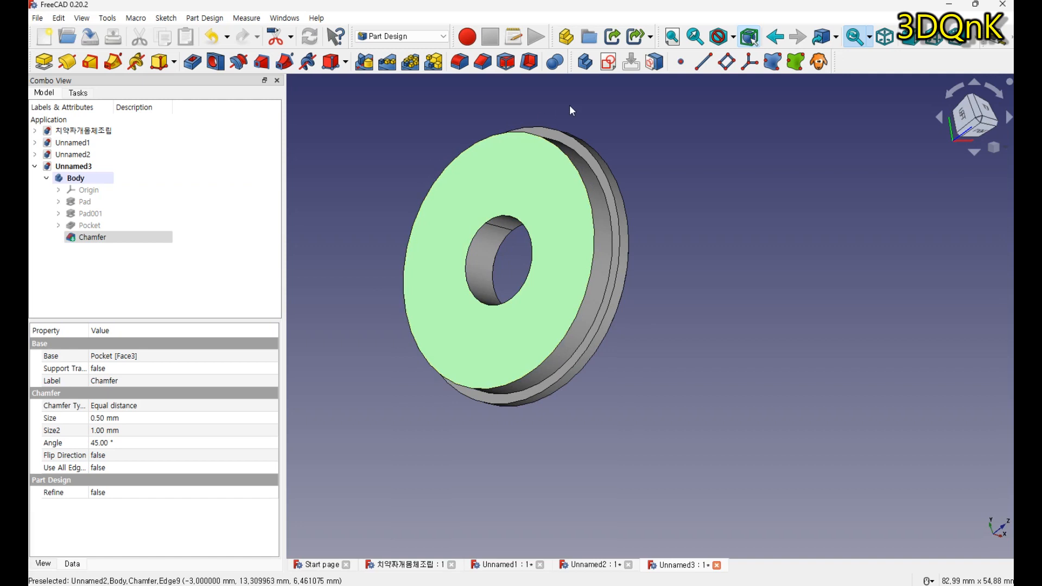
{"action": "left_click", "coordinate": [482, 62]}
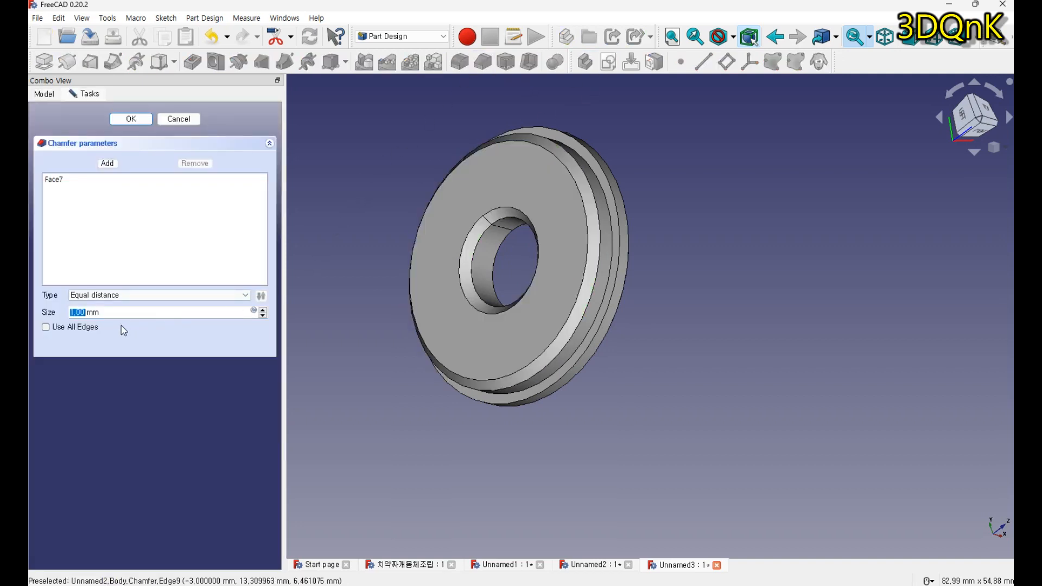
{"action": "left_click_drag", "start_coordinate": [106, 314], "coordinate": [54, 322]}
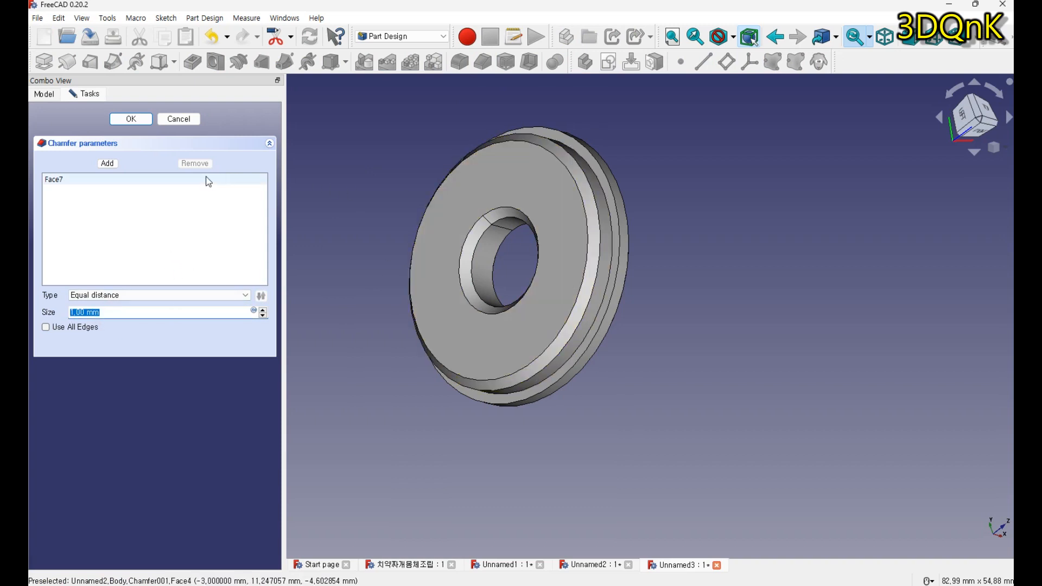
{"action": "left_click", "coordinate": [131, 119]}
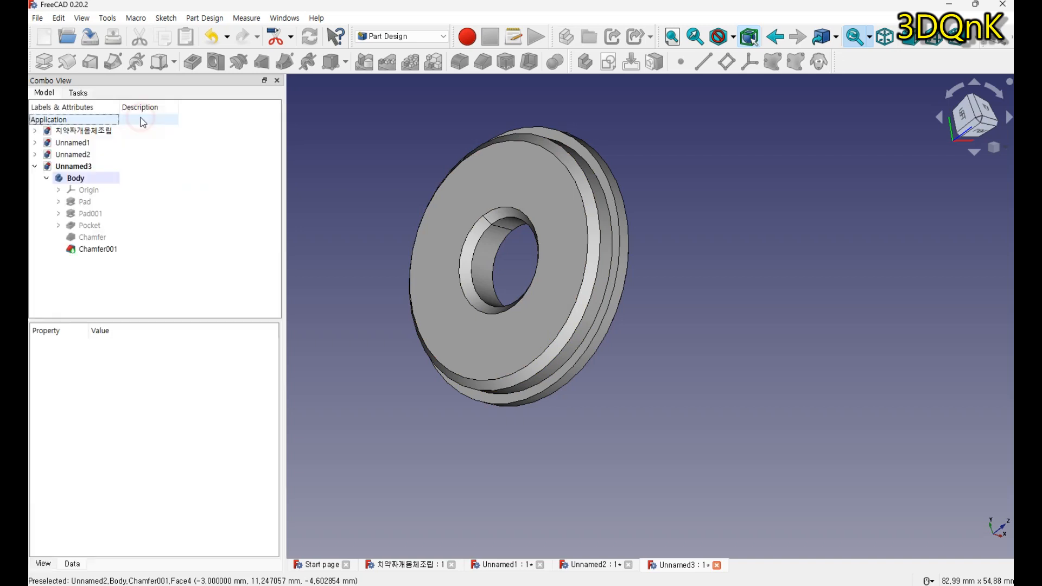
{"action": "middle_click_drag", "start_coordinate": [460, 298], "coordinate": [643, 351]}
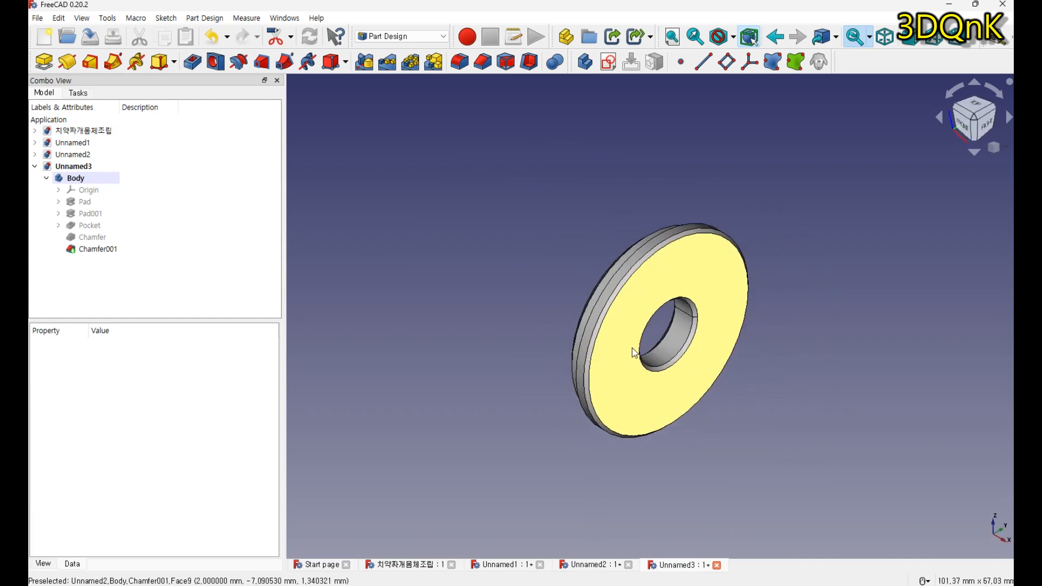
{"action": "scroll", "coordinate": [548, 350], "scroll_direction": "down", "scroll_amount": 1}
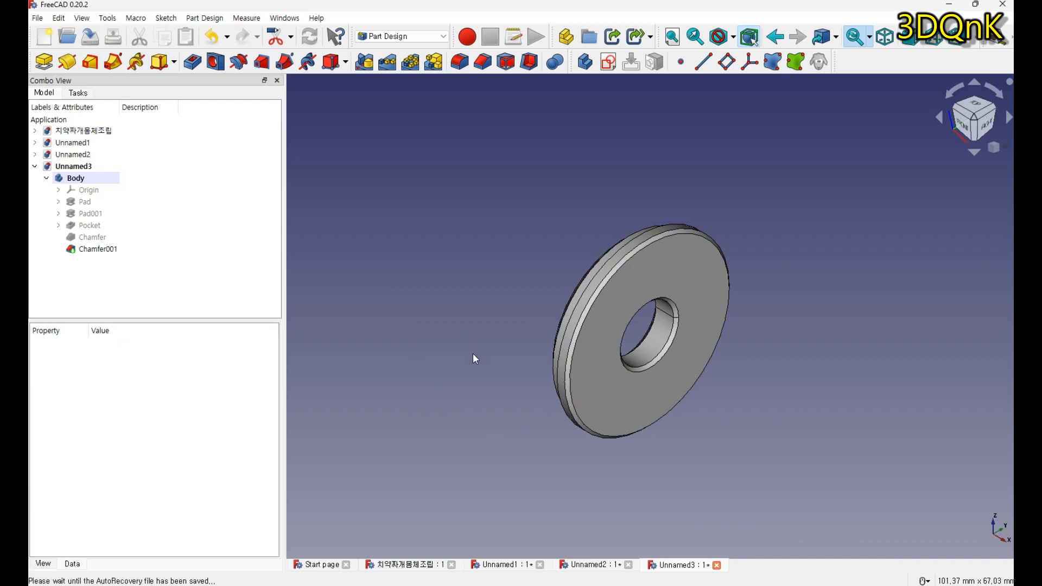
Step: Switch to the A2plus assembly workbench with the 몸체 document active
{"action": "left_click", "coordinate": [38, 17]}
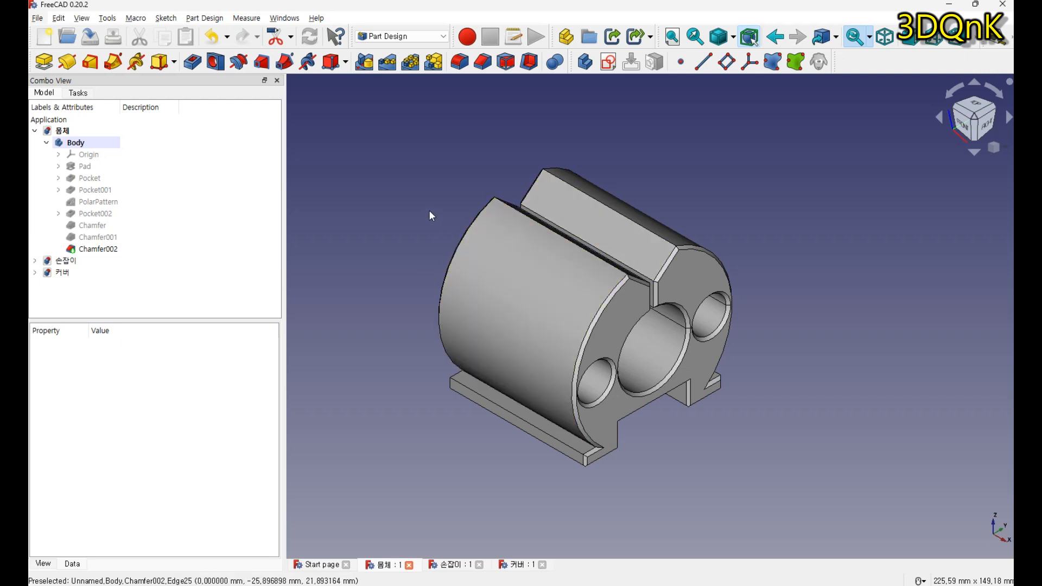
{"action": "scroll", "coordinate": [423, 233], "scroll_direction": "down", "scroll_amount": 1}
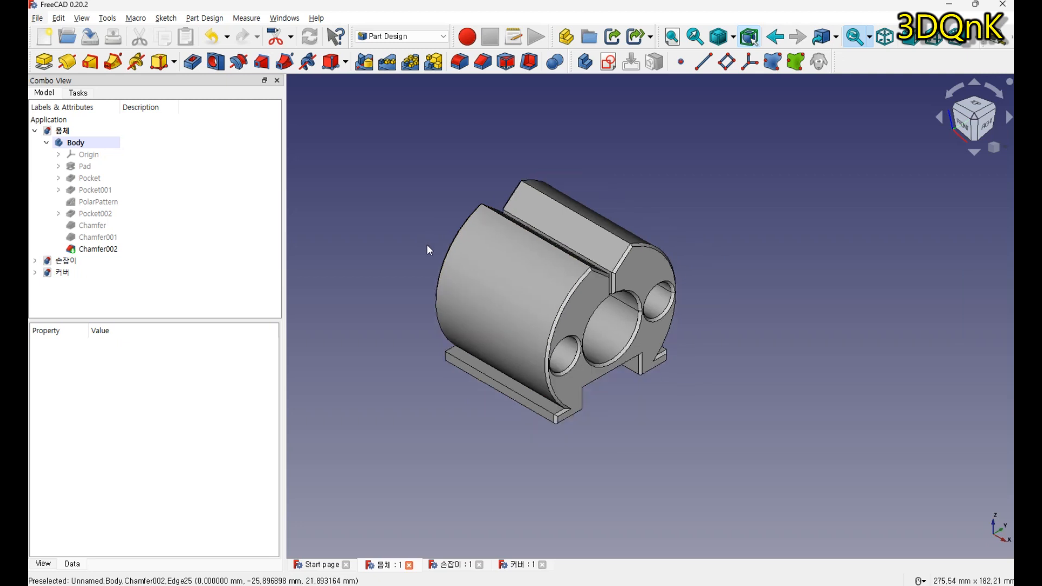
{"action": "scroll", "coordinate": [427, 244], "scroll_direction": "up", "scroll_amount": 1}
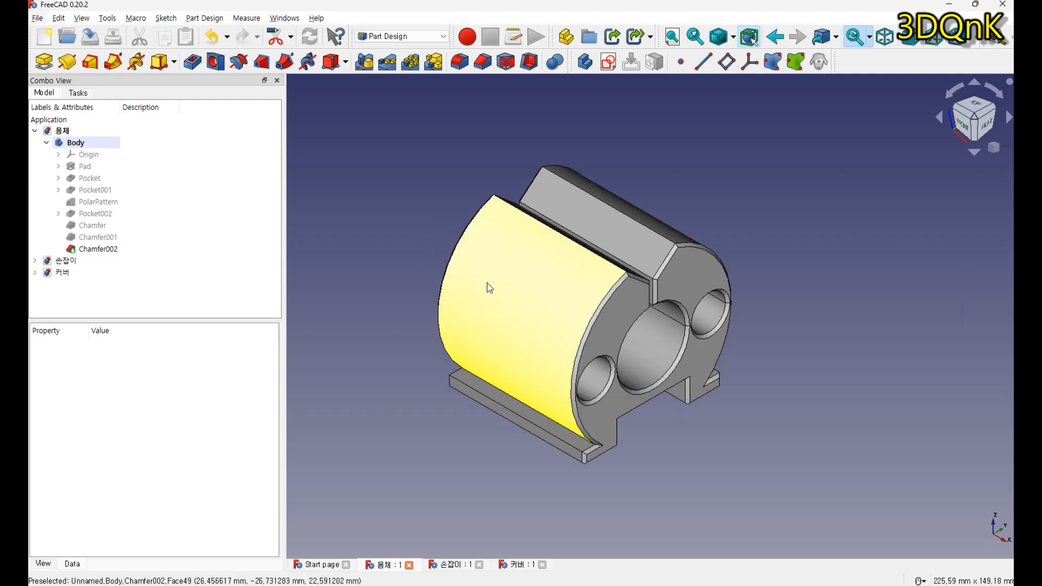
{"action": "scroll", "coordinate": [477, 301], "scroll_direction": "down", "scroll_amount": 1}
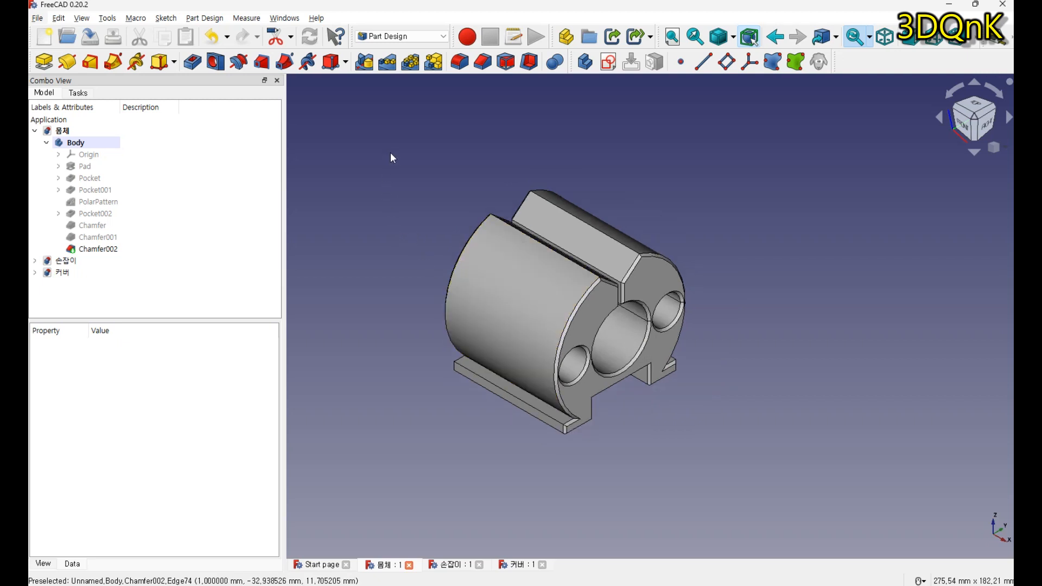
{"action": "left_click", "coordinate": [436, 39]}
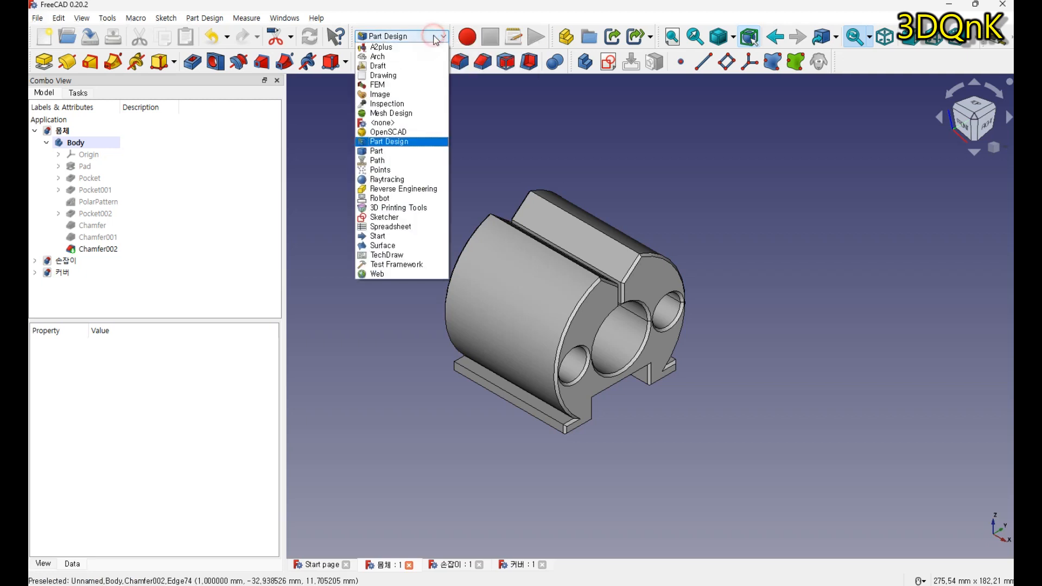
{"action": "left_click", "coordinate": [408, 48]}
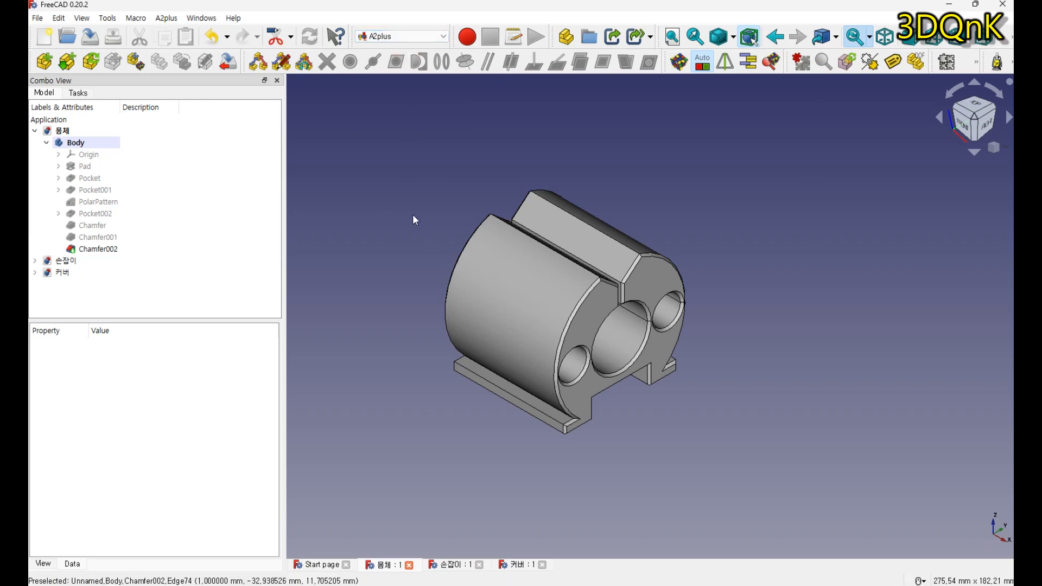
Step: Save a copy of the 몸체 document under the new file name 스탠드치약짜개조립
{"action": "left_click", "coordinate": [39, 19]}
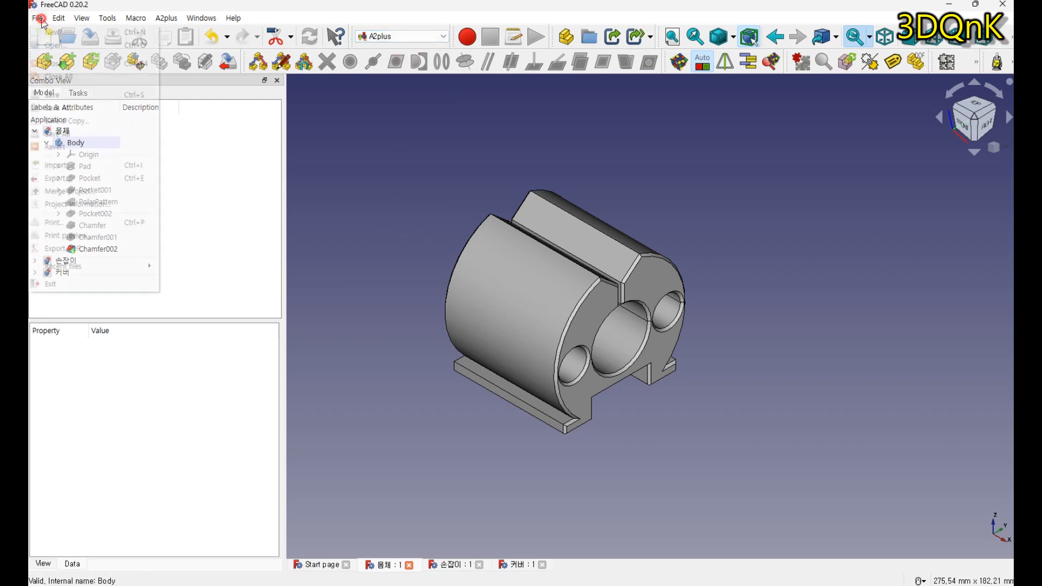
{"action": "left_click", "coordinate": [53, 108]}
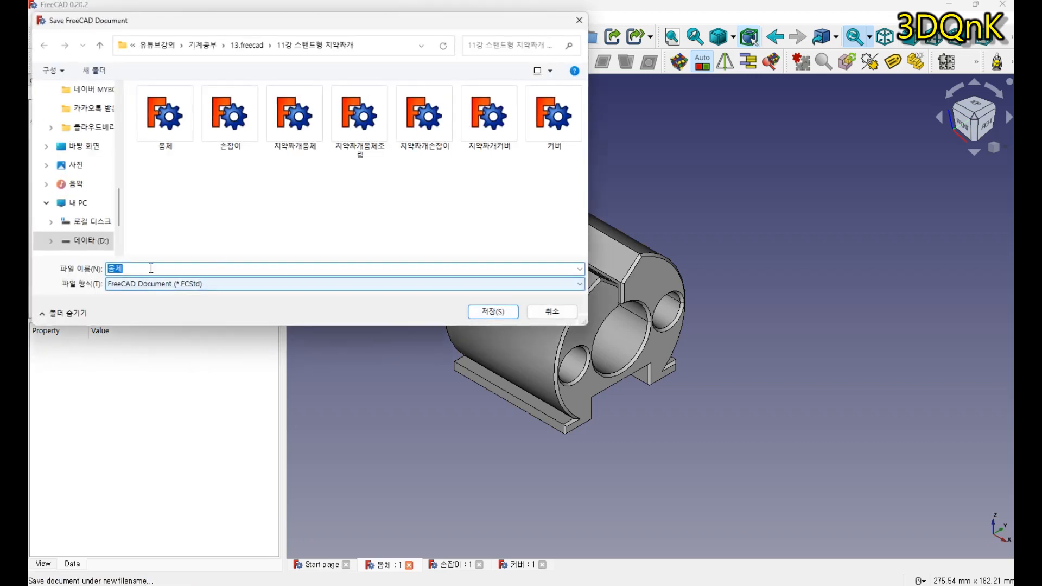
{"action": "type", "text": "ㅊ"}
{"action": "type", "text": "탠드"}
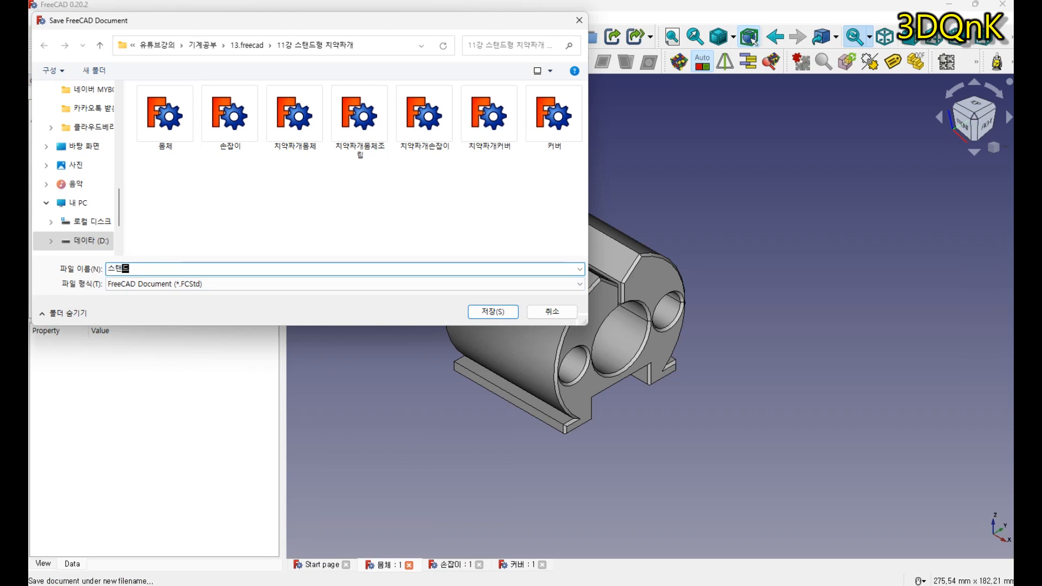
{"action": "type", "text": "치약짜개조립"}
{"action": "key", "text": "Return"}
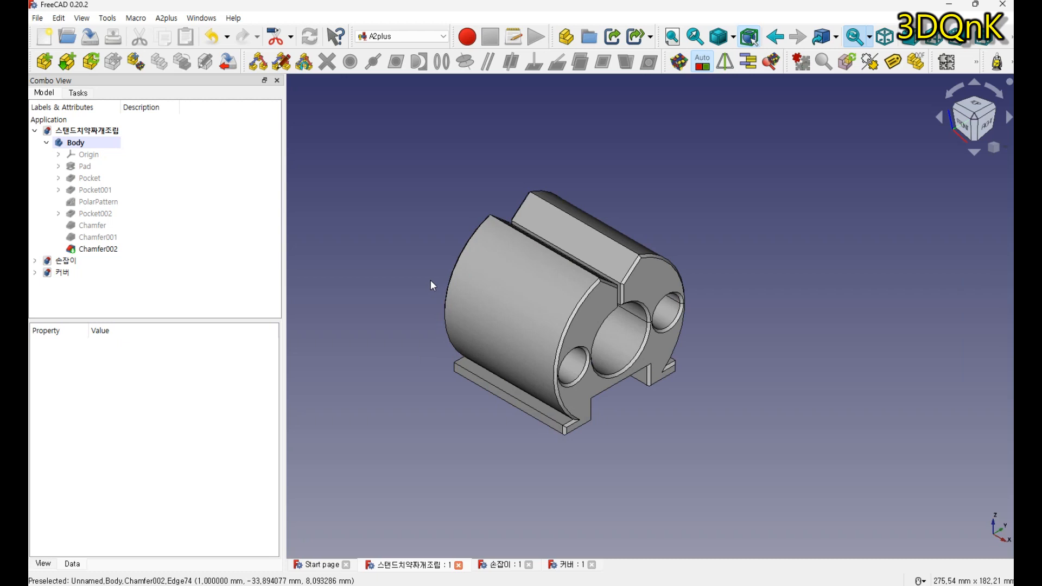
Step: Import the 손잡이 part file into the assembly document
{"action": "left_click", "coordinate": [46, 64]}
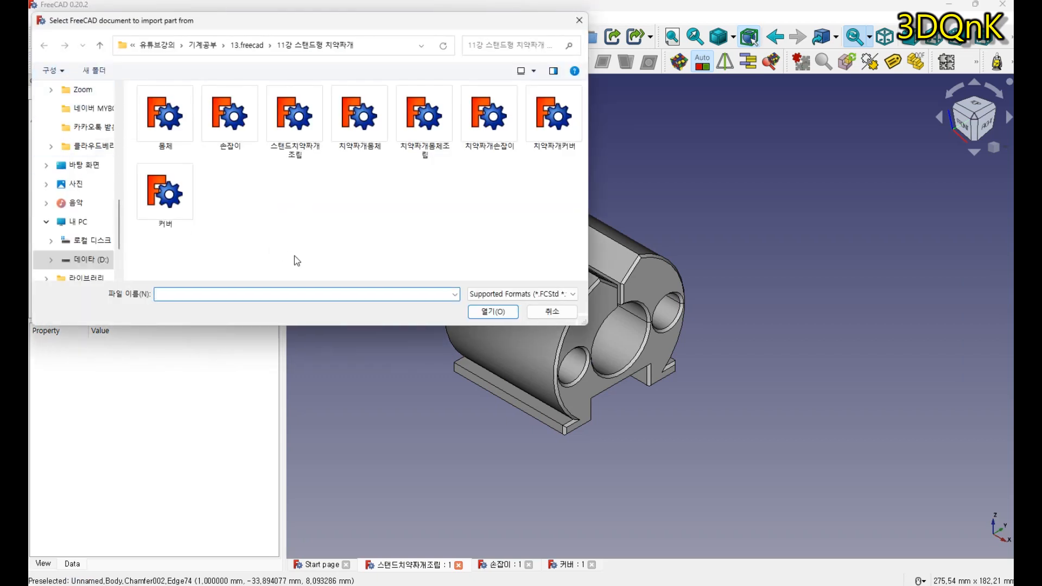
{"action": "left_click", "coordinate": [226, 147]}
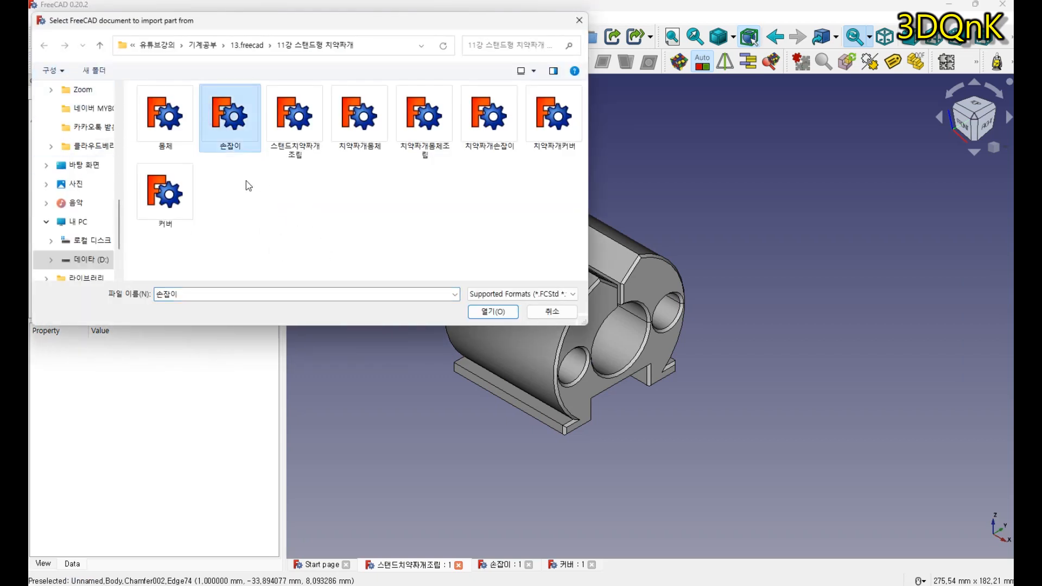
{"action": "left_click", "coordinate": [493, 311]}
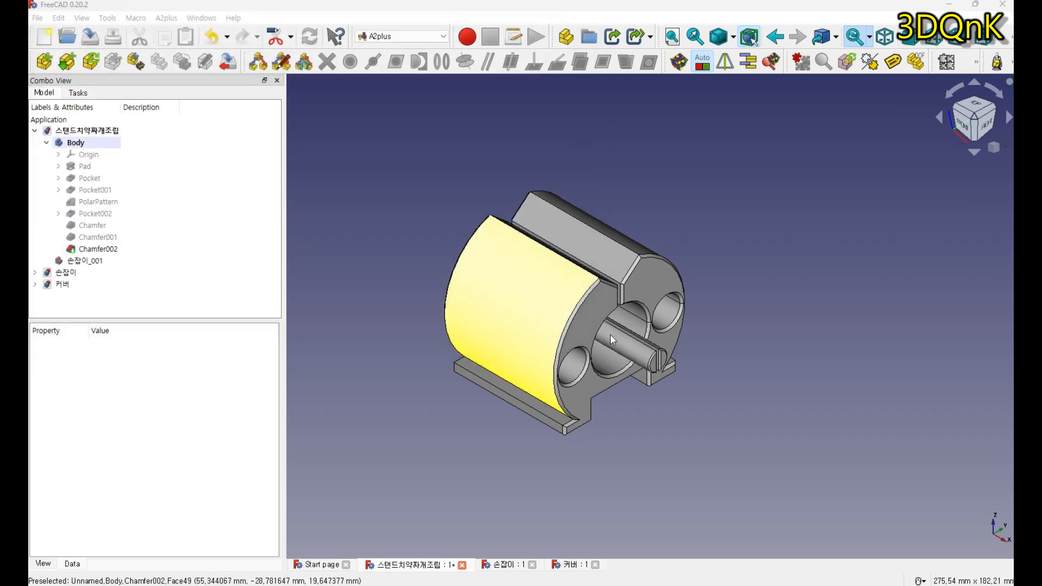
{"action": "scroll", "coordinate": [662, 350], "scroll_direction": "up", "scroll_amount": 3}
{"action": "scroll", "coordinate": [651, 343], "scroll_direction": "down", "scroll_amount": 3}
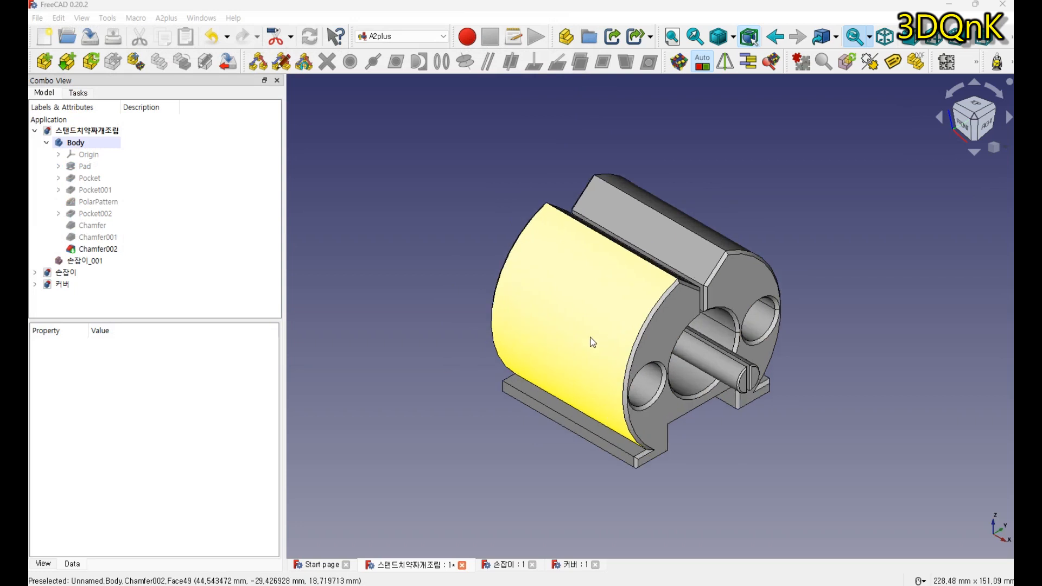
{"action": "scroll", "coordinate": [529, 352], "scroll_direction": "down", "scroll_amount": 1}
{"action": "middle_click_drag", "start_coordinate": [488, 389], "coordinate": [623, 391]}
{"action": "scroll", "coordinate": [624, 390], "scroll_direction": "down", "scroll_amount": 1}
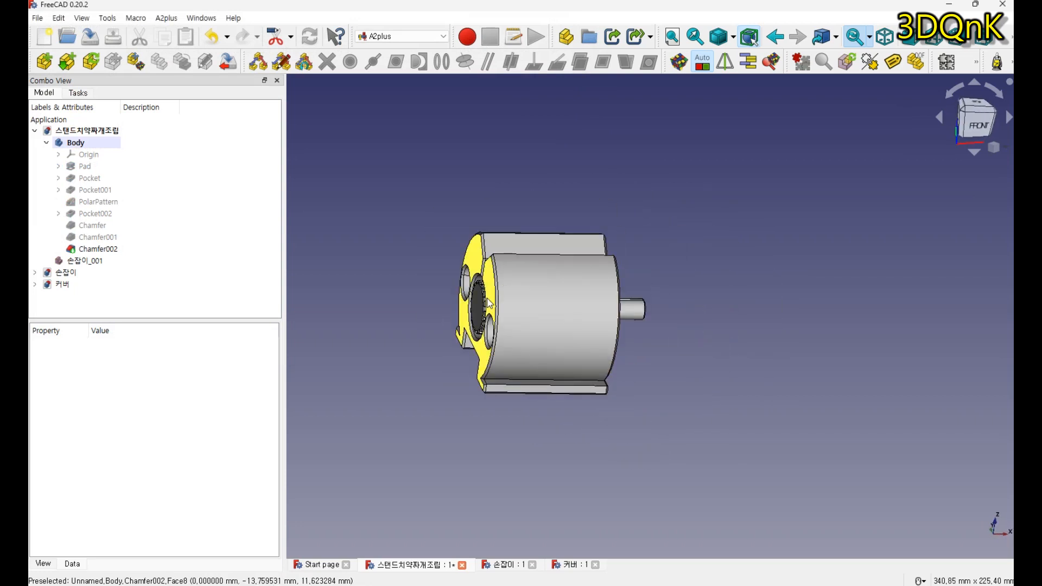
{"action": "middle_click_drag", "start_coordinate": [516, 390], "coordinate": [448, 364]}
Step: Move the handle part 98 mm along X out of the body and rotate it 180° about Y so its shaft faces the bore
{"action": "left_click", "coordinate": [630, 362]}
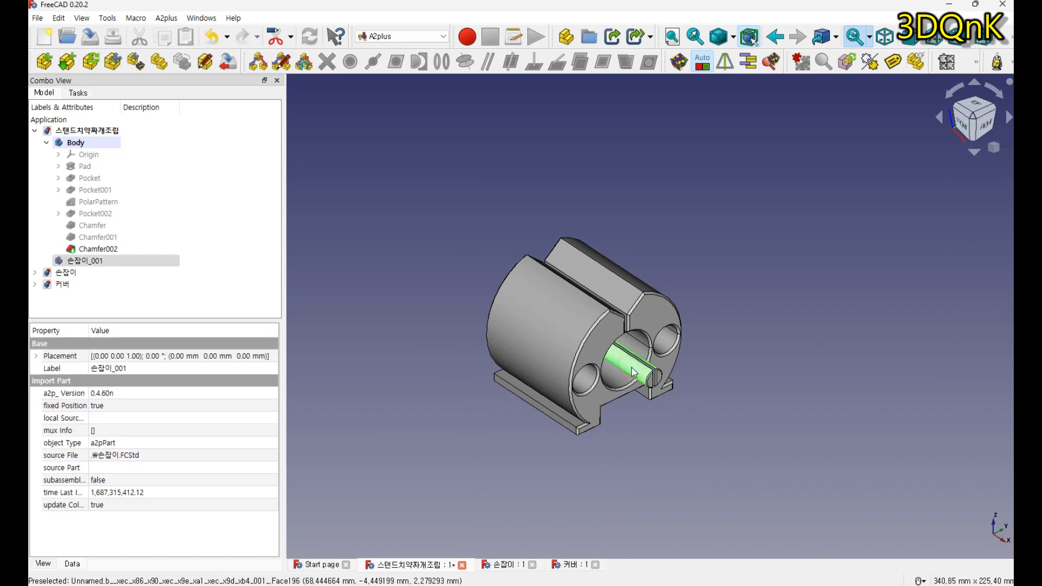
{"action": "left_click", "coordinate": [114, 62]}
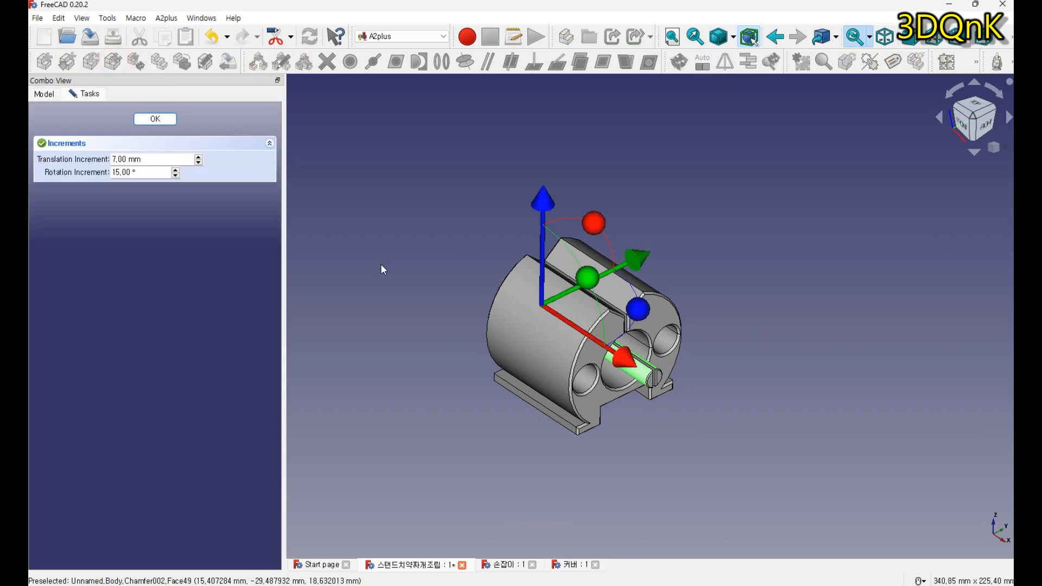
{"action": "left_click_drag", "start_coordinate": [616, 359], "coordinate": [750, 460]}
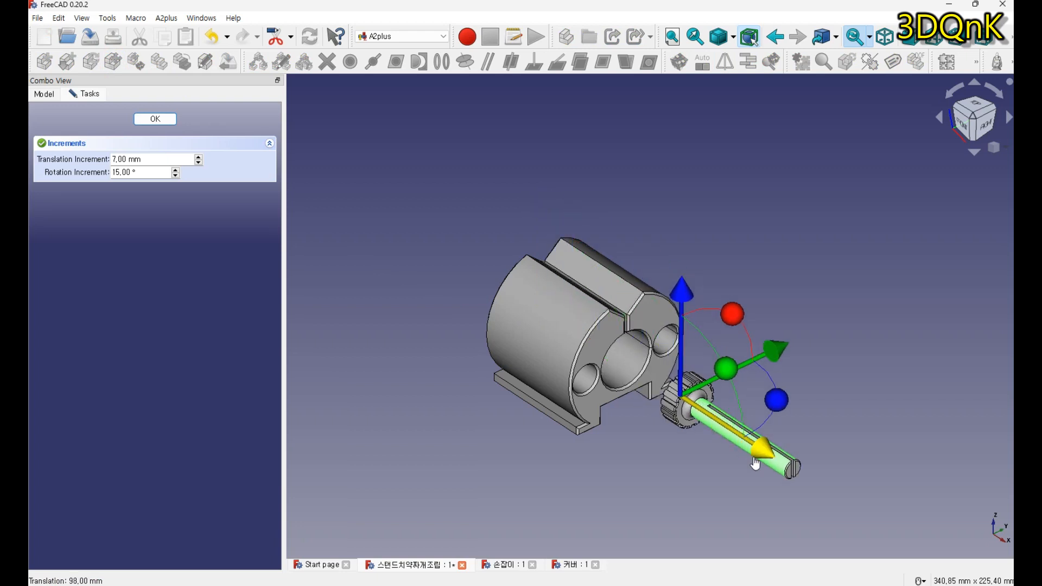
{"action": "mouse_move", "coordinate": [699, 452]}
{"action": "middle_mouse_down"}
{"action": "mouse_move", "coordinate": [758, 446]}
{"action": "mouse_move", "coordinate": [611, 437]}
{"action": "mouse_move", "coordinate": [726, 442]}
{"action": "mouse_move", "coordinate": [698, 449]}
{"action": "mouse_move", "coordinate": [729, 441]}
{"action": "mouse_move", "coordinate": [709, 449]}
{"action": "middle_mouse_up"}
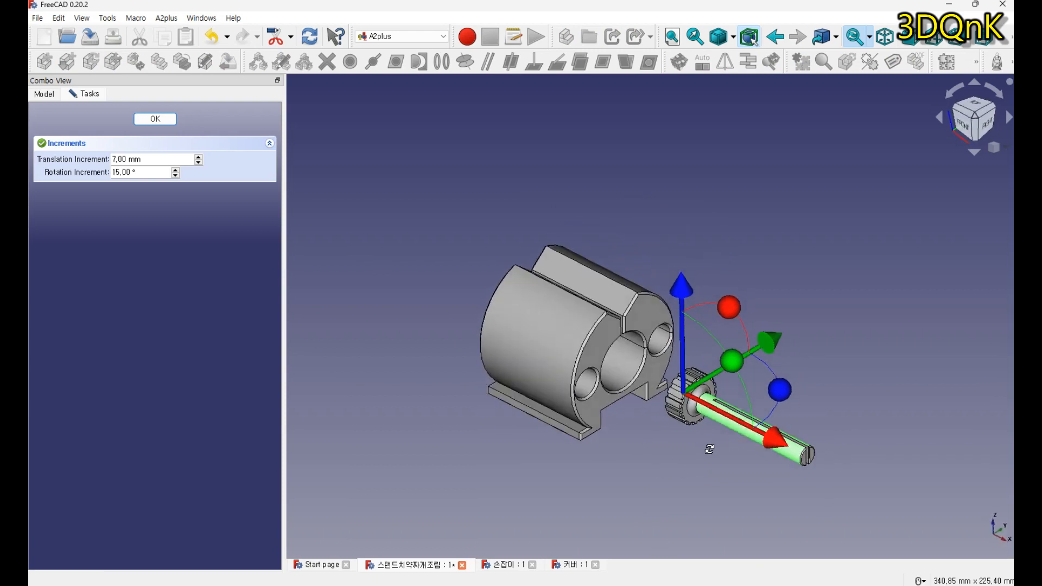
{"action": "middle_click_drag", "start_coordinate": [717, 401], "coordinate": [715, 387]}
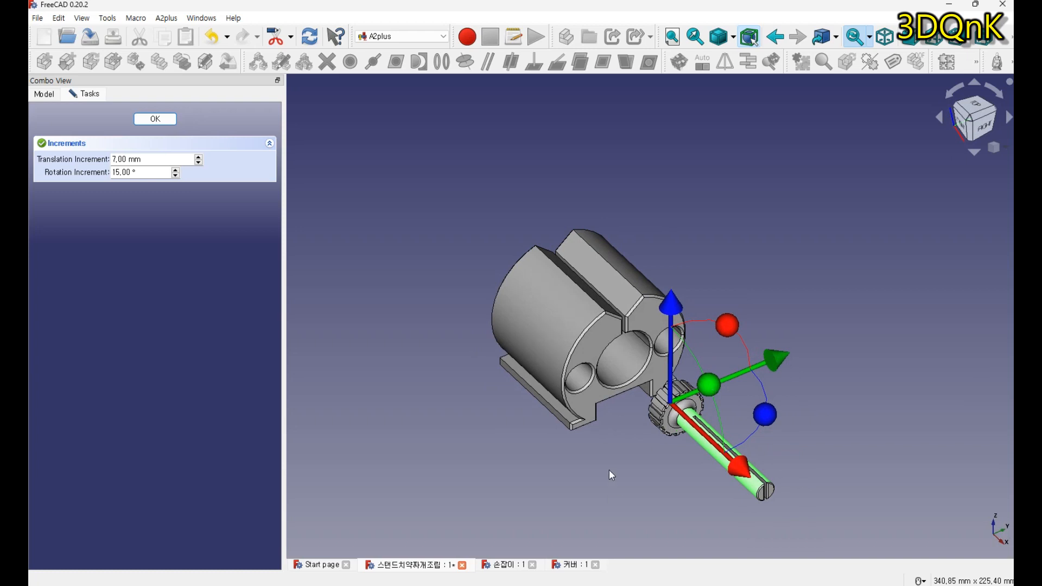
{"action": "middle_click_drag", "start_coordinate": [609, 474], "coordinate": [672, 466]}
{"action": "left_click_drag", "start_coordinate": [732, 345], "coordinate": [616, 423]}
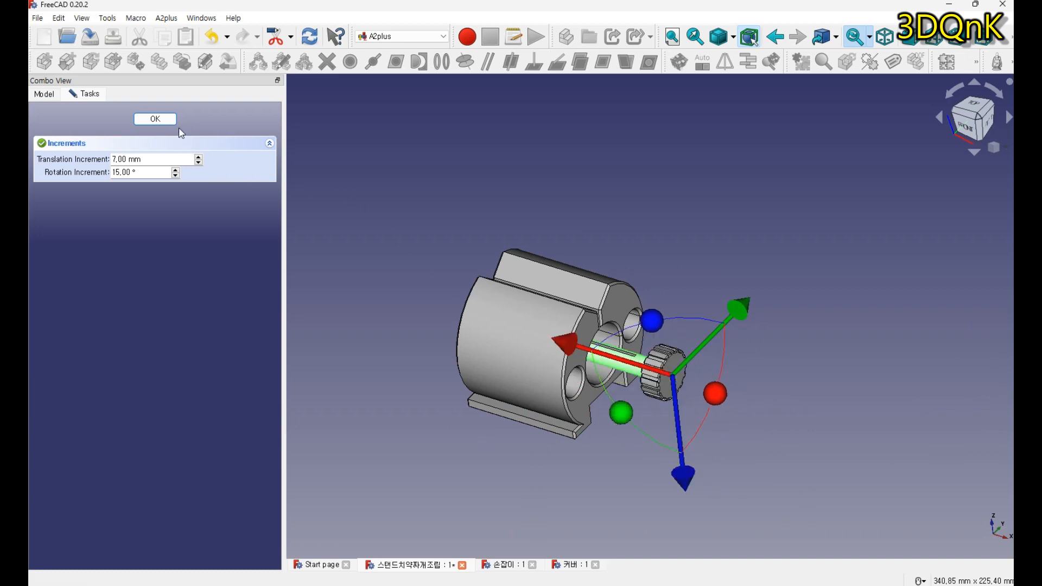
{"action": "left_click", "coordinate": [156, 119]}
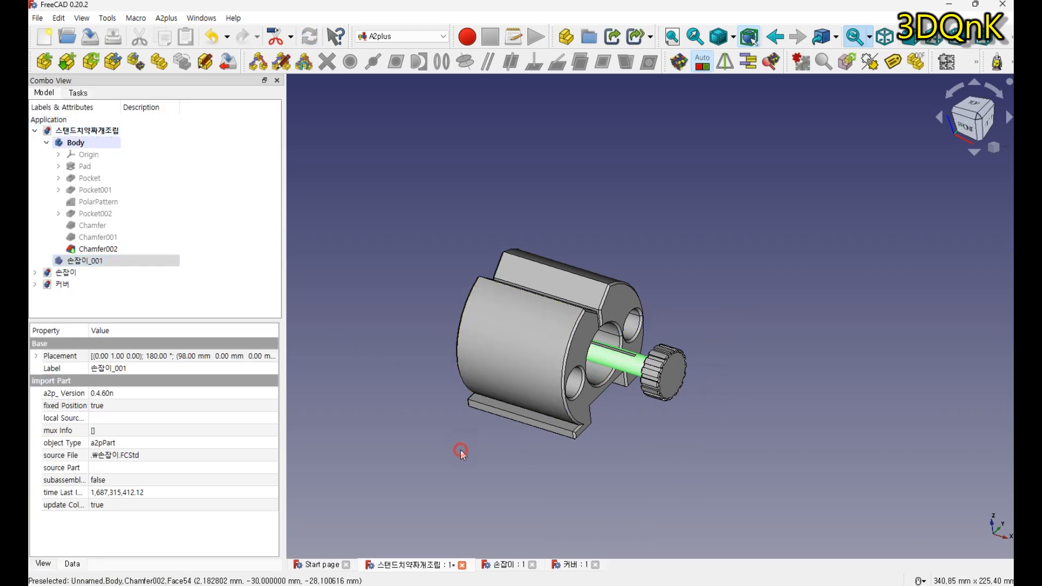
Step: Add an axis-coincident constraint between the body's large centre bore and the handle's shaft, with opposed direction and unlocked rotation
{"action": "middle_click_drag", "start_coordinate": [568, 460], "coordinate": [619, 435]}
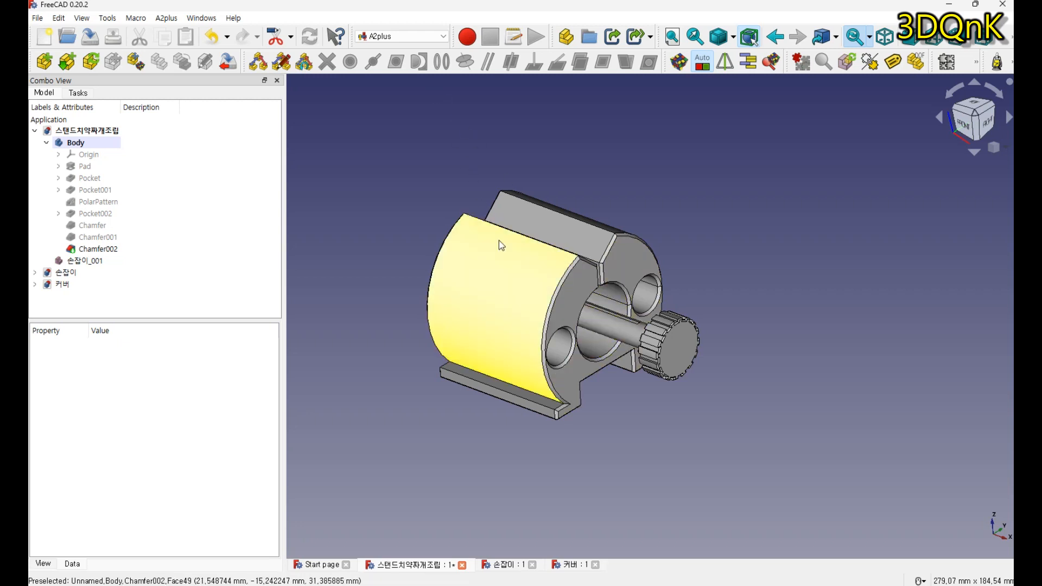
{"action": "left_click", "coordinate": [597, 348]}
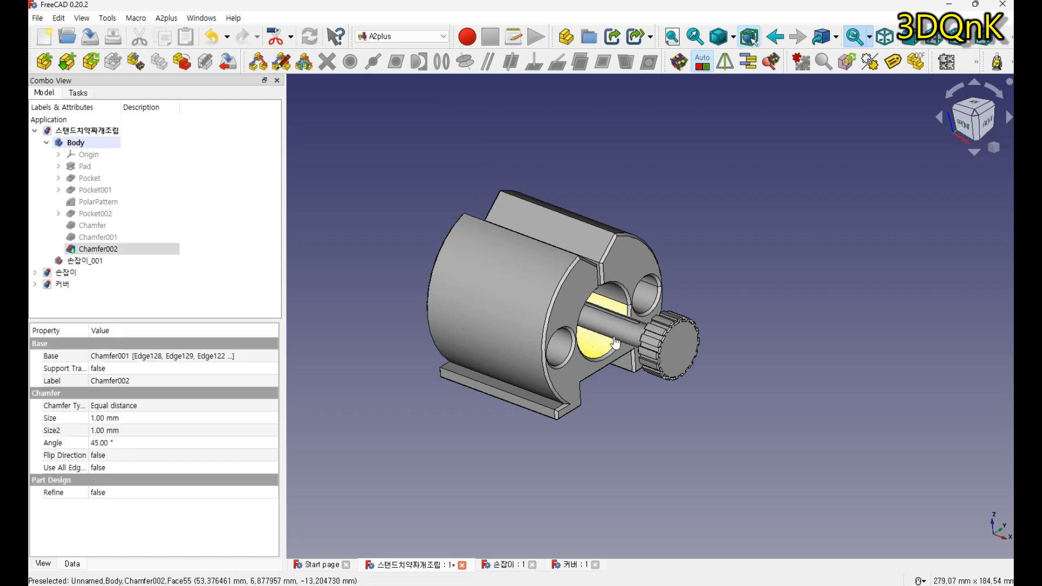
{"action": "left_click", "coordinate": [601, 348], "text": "ctrl"}
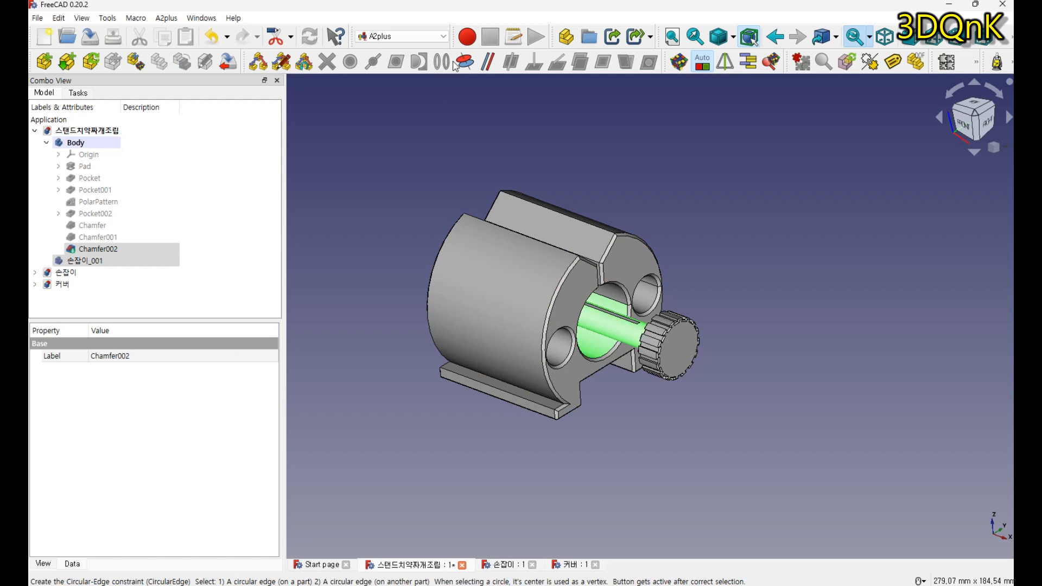
{"action": "left_click", "coordinate": [465, 62]}
{"action": "left_click", "coordinate": [456, 299]}
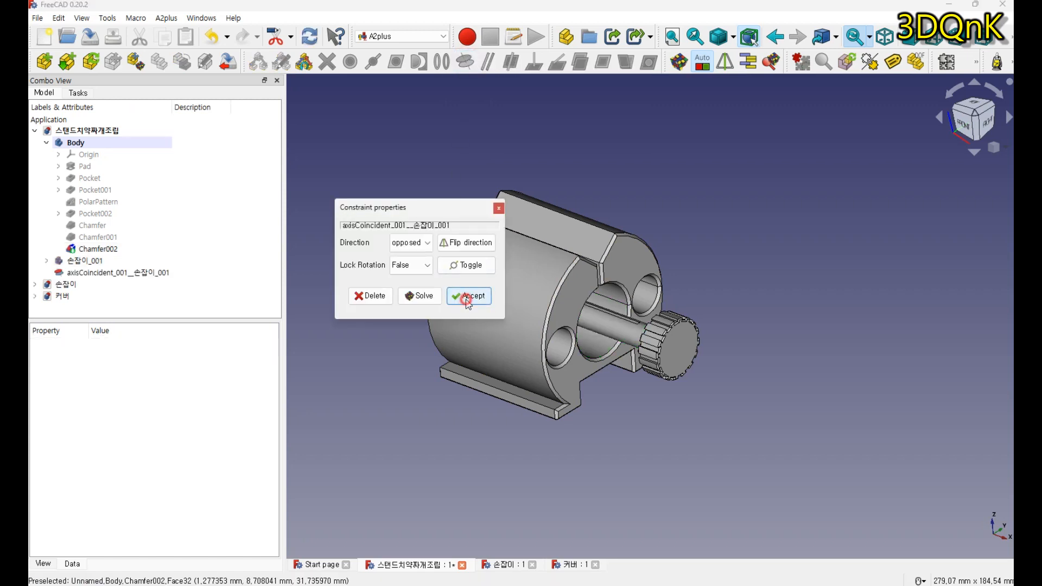
{"action": "mouse_move", "coordinate": [409, 416]}
{"action": "middle_mouse_down"}
{"action": "mouse_move", "coordinate": [432, 418]}
{"action": "mouse_move", "coordinate": [402, 434]}
{"action": "mouse_move", "coordinate": [390, 422]}
{"action": "middle_mouse_up"}
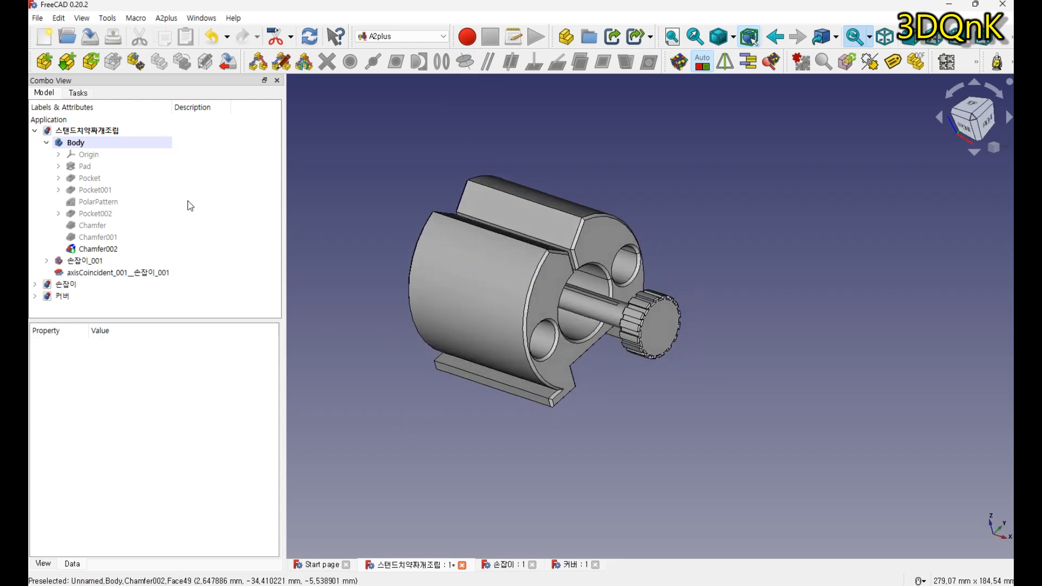
Step: Import the 커버 part file into the assembly and place it
{"action": "left_click", "coordinate": [44, 62]}
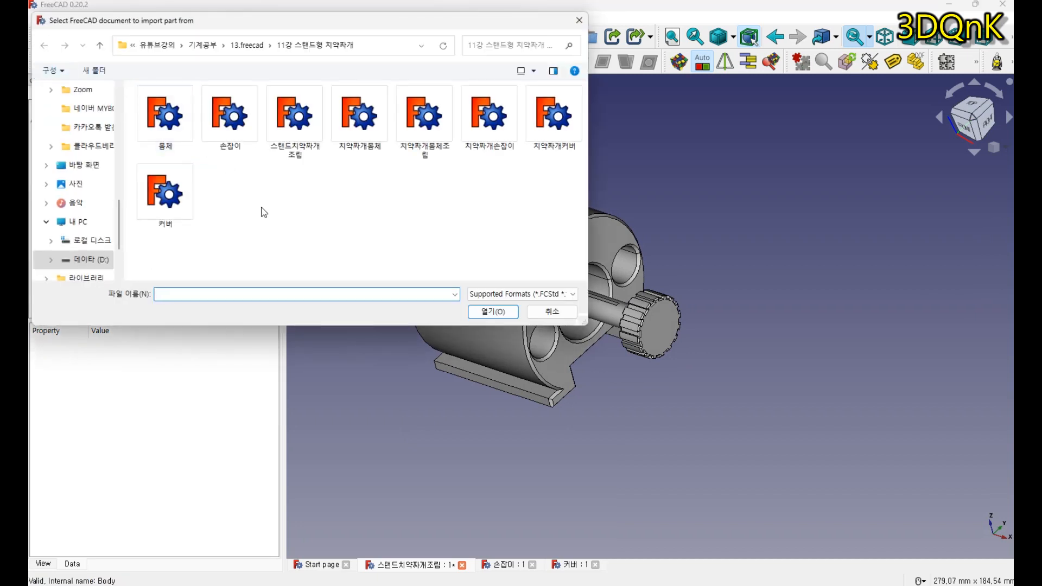
{"action": "left_click", "coordinate": [179, 209]}
{"action": "left_click", "coordinate": [491, 312]}
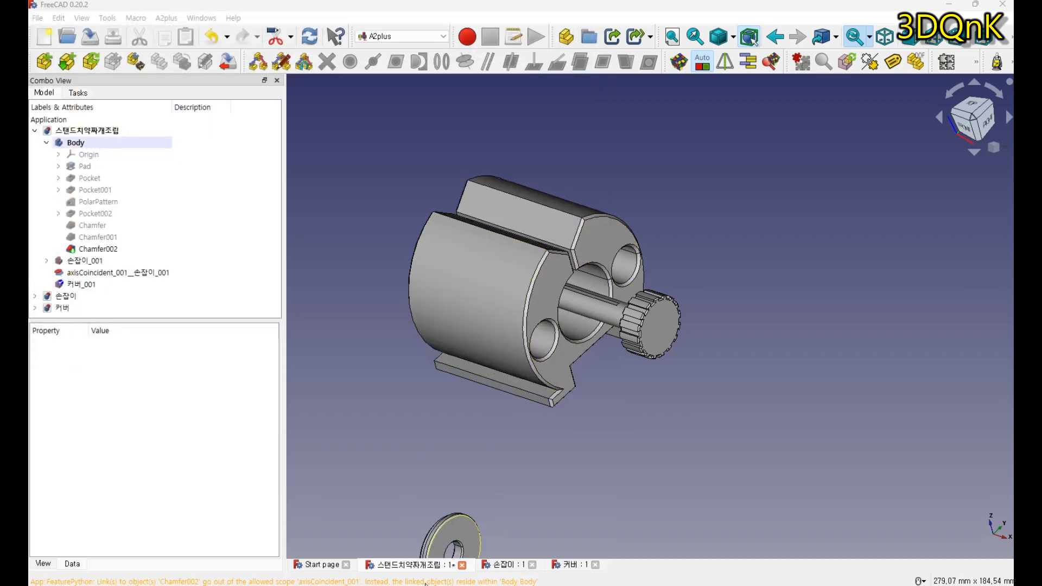
Step: Place the cover and constrain its centre hole axis-coincident with the body's large centre bore, with opposed direction and unlocked rotation
{"action": "left_click", "coordinate": [682, 441]}
{"action": "middle_click_drag", "start_coordinate": [595, 468], "coordinate": [624, 449]}
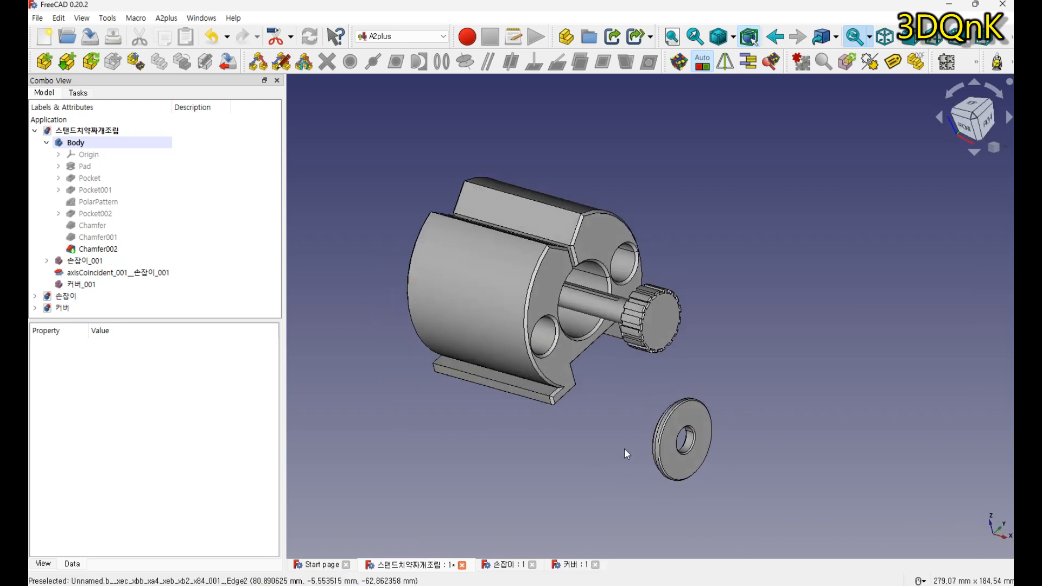
{"action": "scroll", "coordinate": [640, 445], "scroll_direction": "up", "scroll_amount": 3}
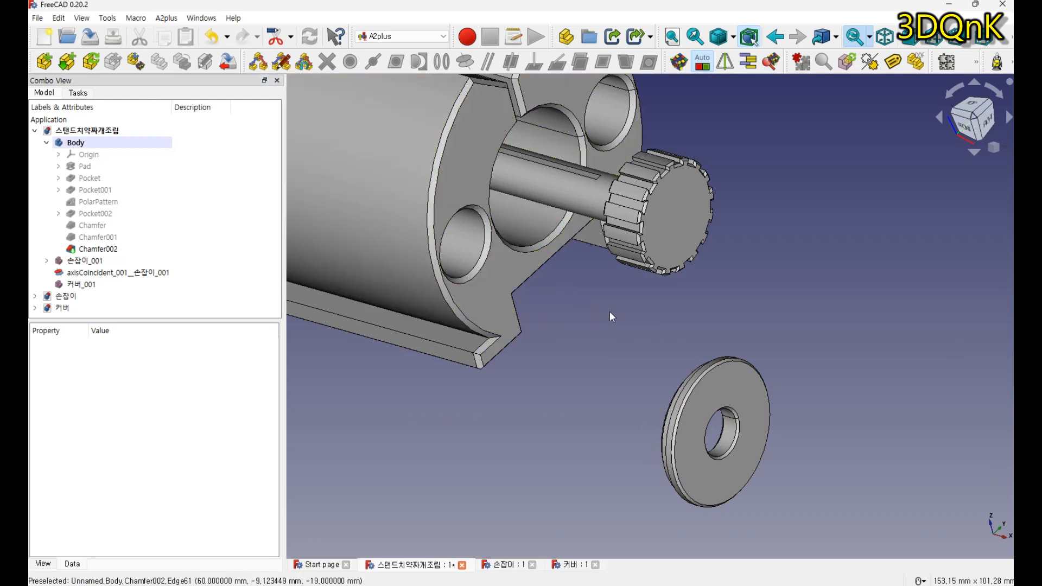
{"action": "left_click", "coordinate": [727, 448]}
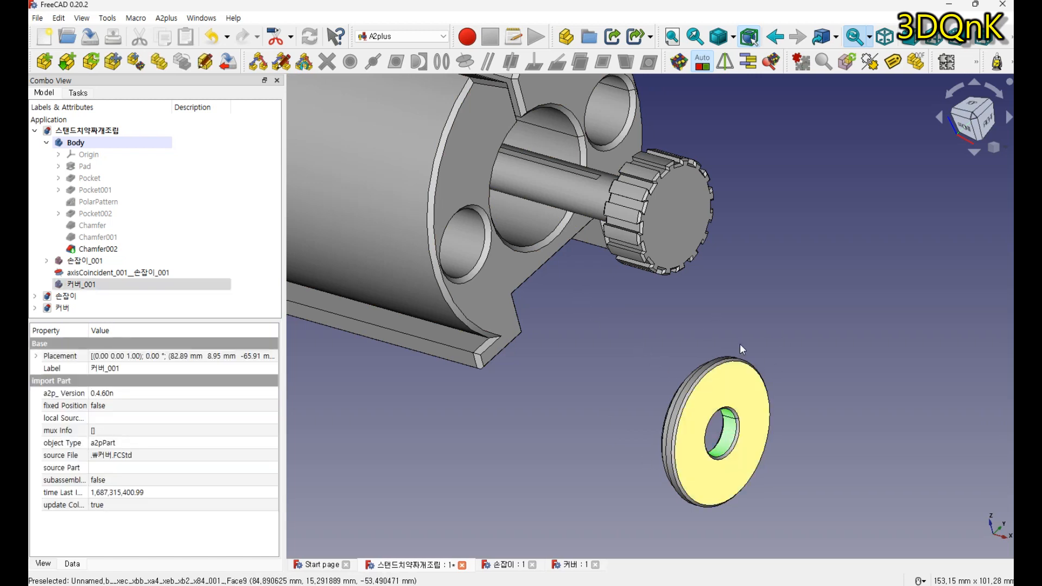
{"action": "left_click", "coordinate": [531, 215]}
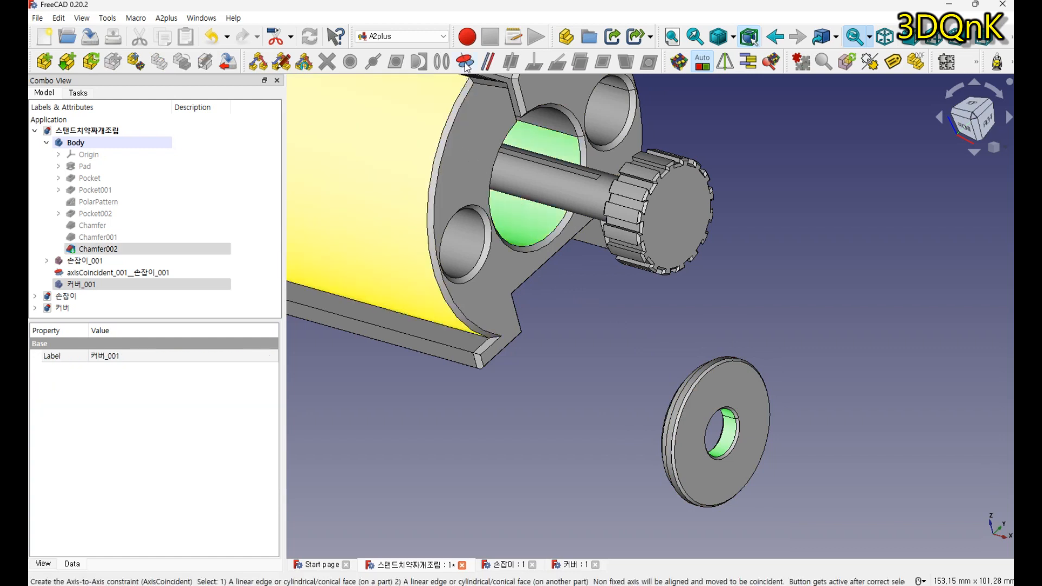
{"action": "left_click", "coordinate": [465, 62]}
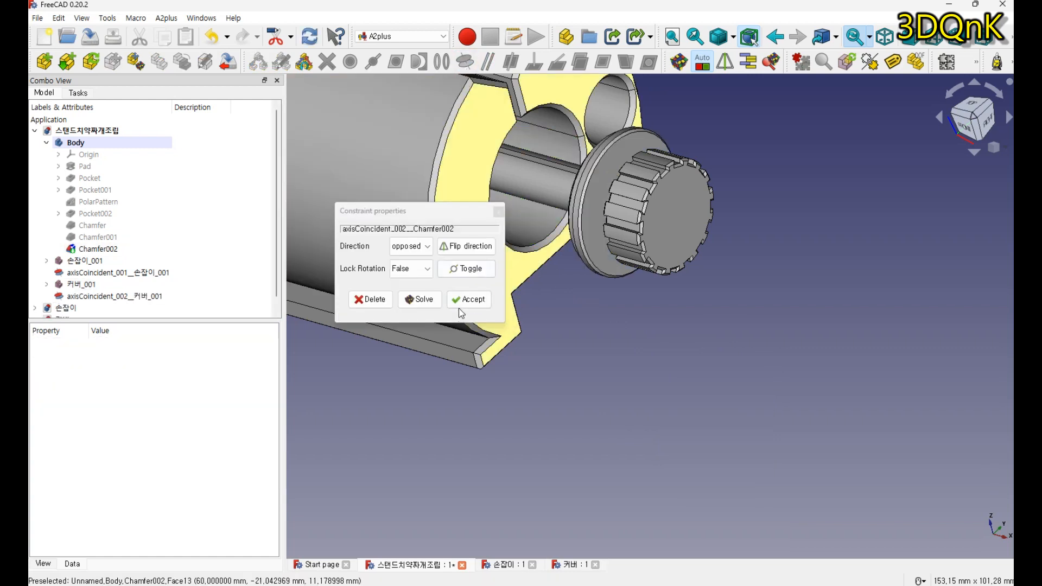
{"action": "left_click", "coordinate": [468, 300]}
Step: Add a plane-coincident constraint between the cover's flange step face and the body's handle-side end face, aligned with 0 mm offset
{"action": "middle_click_drag", "start_coordinate": [468, 304], "coordinate": [481, 327]}
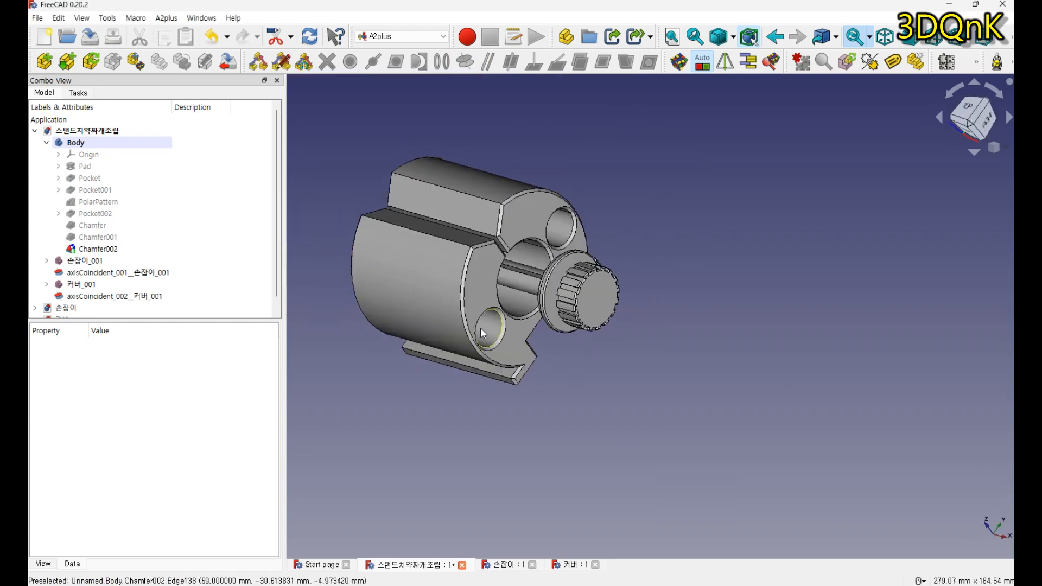
{"action": "left_click", "coordinate": [484, 279]}
{"action": "middle_click_drag", "start_coordinate": [582, 376], "coordinate": [640, 343]}
{"action": "scroll", "coordinate": [582, 302], "scroll_direction": "up", "scroll_amount": 6}
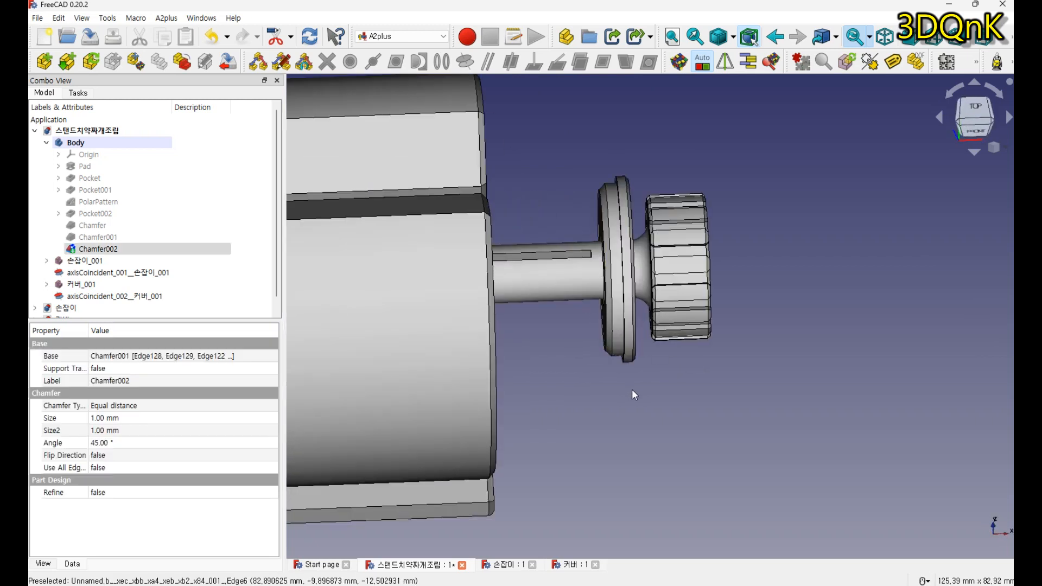
{"action": "scroll", "coordinate": [701, 356], "scroll_direction": "up", "scroll_amount": 8}
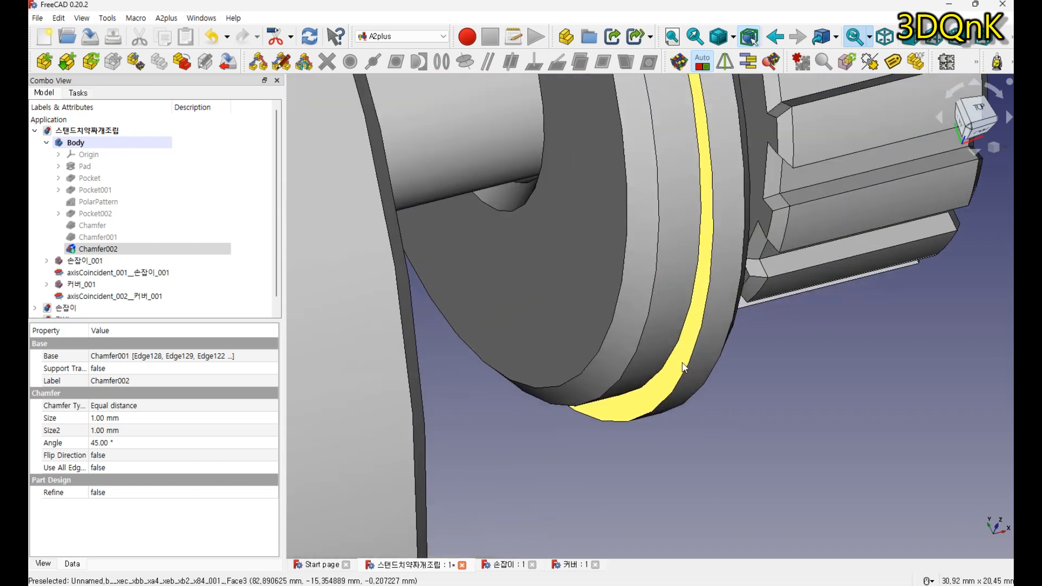
{"action": "left_click", "coordinate": [682, 364]}
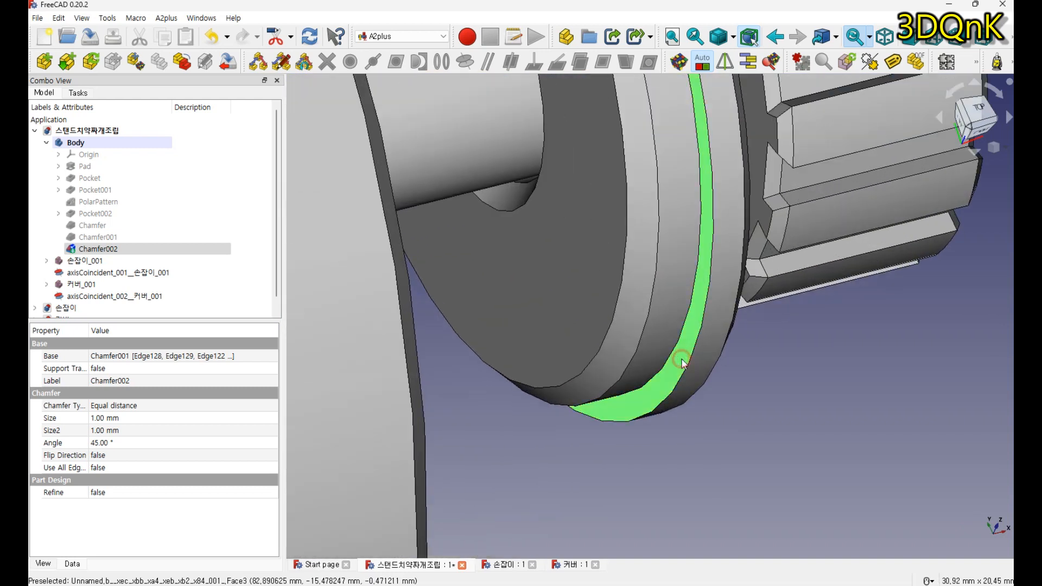
{"action": "scroll", "coordinate": [611, 421], "scroll_direction": "down", "scroll_amount": 5}
{"action": "scroll", "coordinate": [610, 418], "scroll_direction": "down", "scroll_amount": 2}
{"action": "middle_click_drag", "start_coordinate": [610, 418], "coordinate": [480, 415]}
{"action": "scroll", "coordinate": [480, 415], "scroll_direction": "down", "scroll_amount": 2}
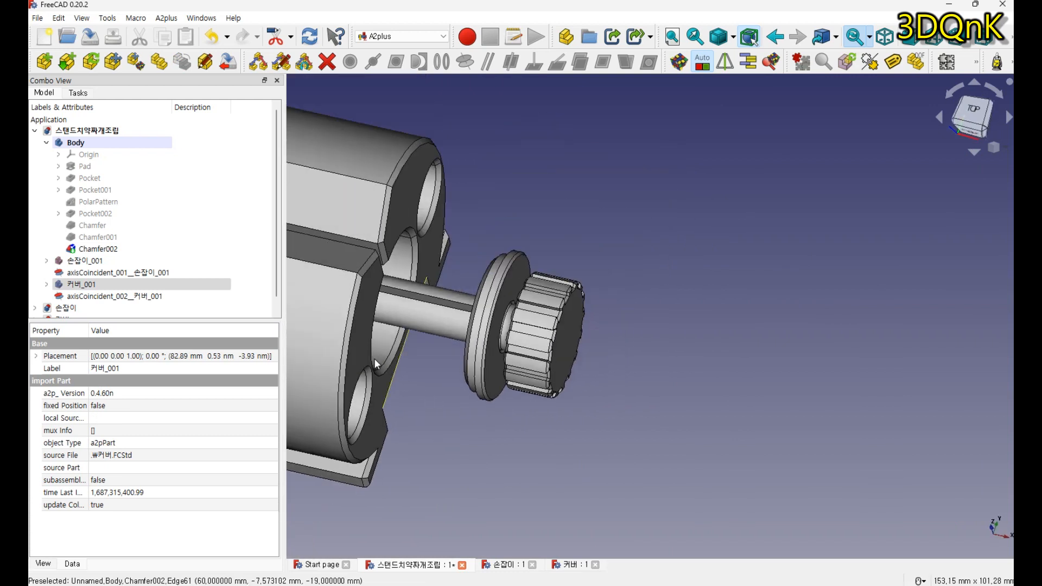
{"action": "left_click", "coordinate": [408, 365], "text": "ctrl"}
{"action": "middle_click_drag", "start_coordinate": [449, 437], "coordinate": [437, 399]}
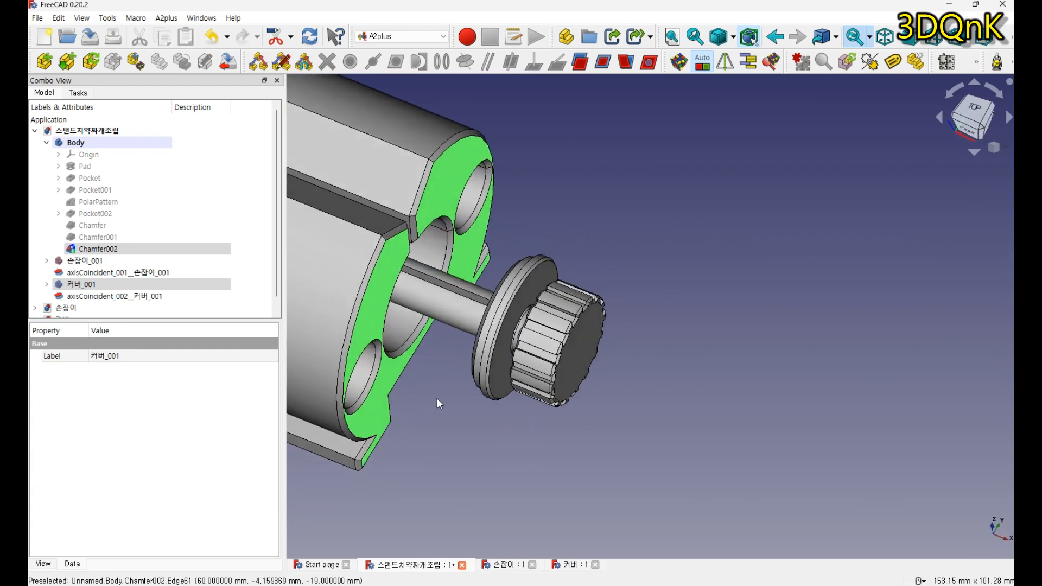
{"action": "left_click", "coordinate": [604, 61]}
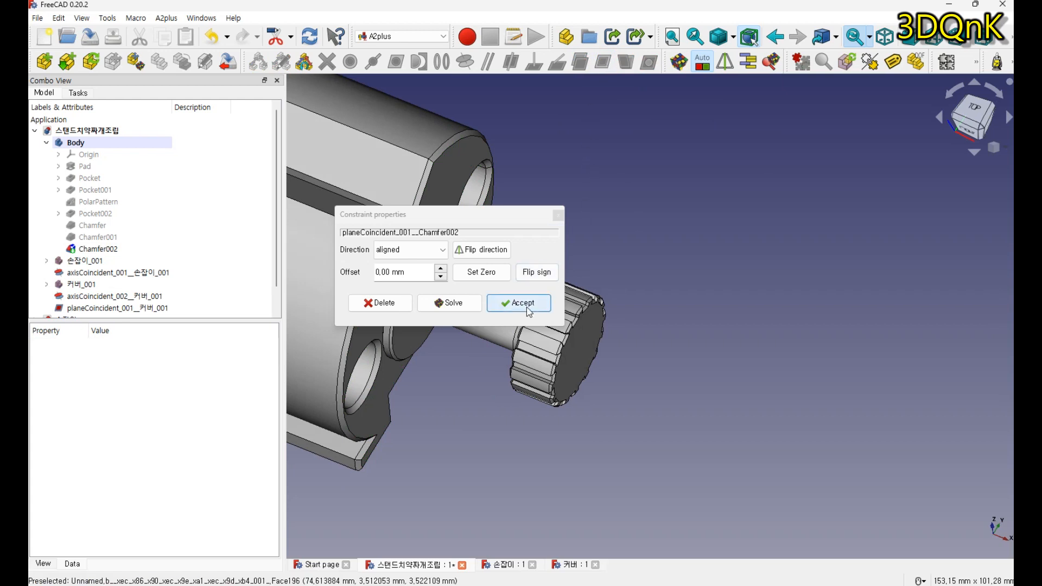
{"action": "left_click", "coordinate": [520, 303]}
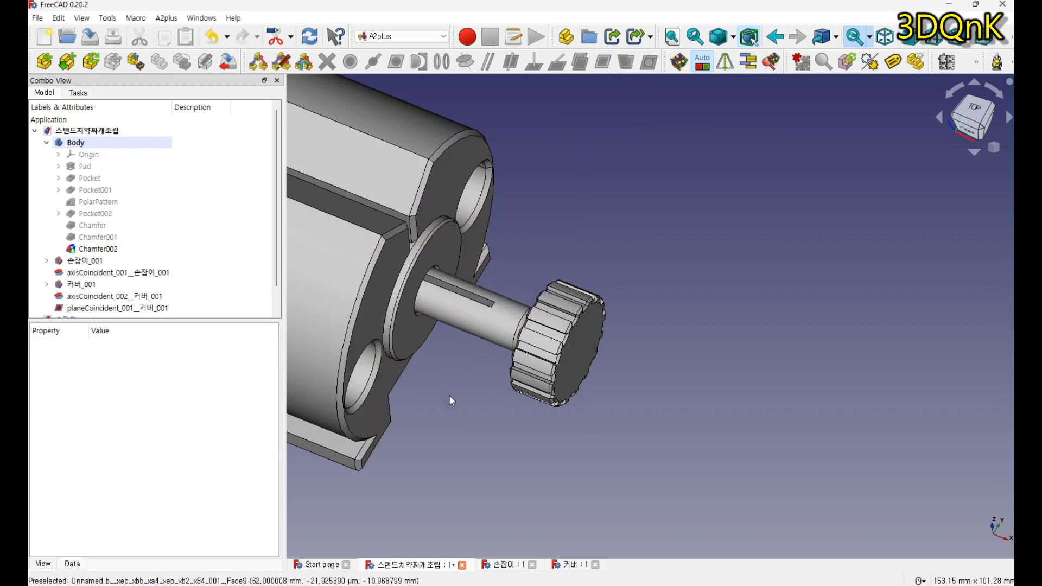
Step: Move the handle part 21 mm along its axis into the body so its knob sits close to the cover
{"action": "scroll", "coordinate": [448, 396], "scroll_direction": "down", "scroll_amount": 5}
{"action": "mouse_move", "coordinate": [460, 390]}
{"action": "middle_mouse_down"}
{"action": "mouse_move", "coordinate": [551, 386]}
{"action": "mouse_move", "coordinate": [469, 368]}
{"action": "mouse_move", "coordinate": [480, 380]}
{"action": "mouse_move", "coordinate": [466, 375]}
{"action": "mouse_move", "coordinate": [469, 392]}
{"action": "middle_mouse_up"}
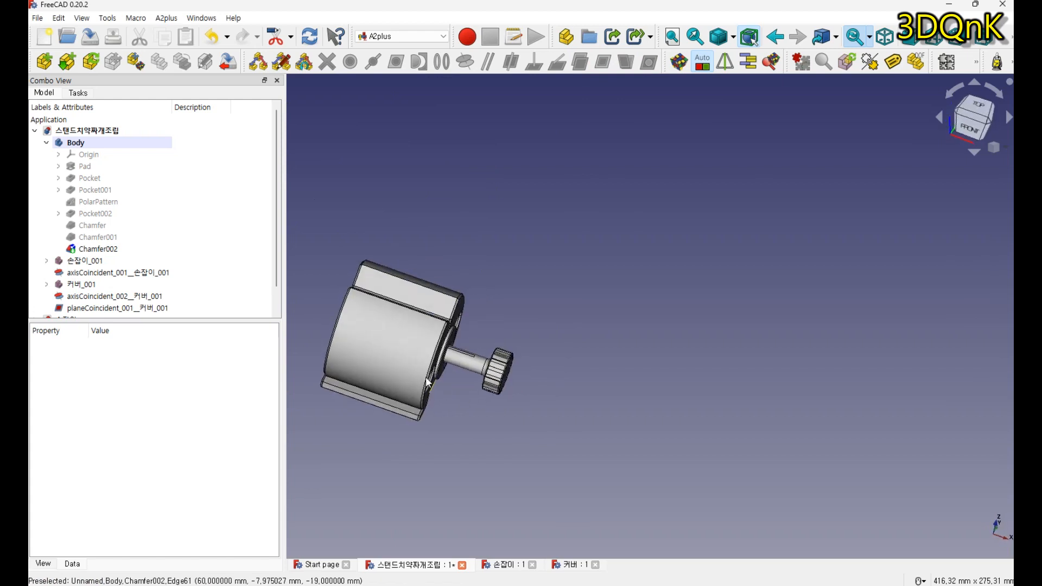
{"action": "scroll", "coordinate": [427, 383], "scroll_direction": "up", "scroll_amount": 3}
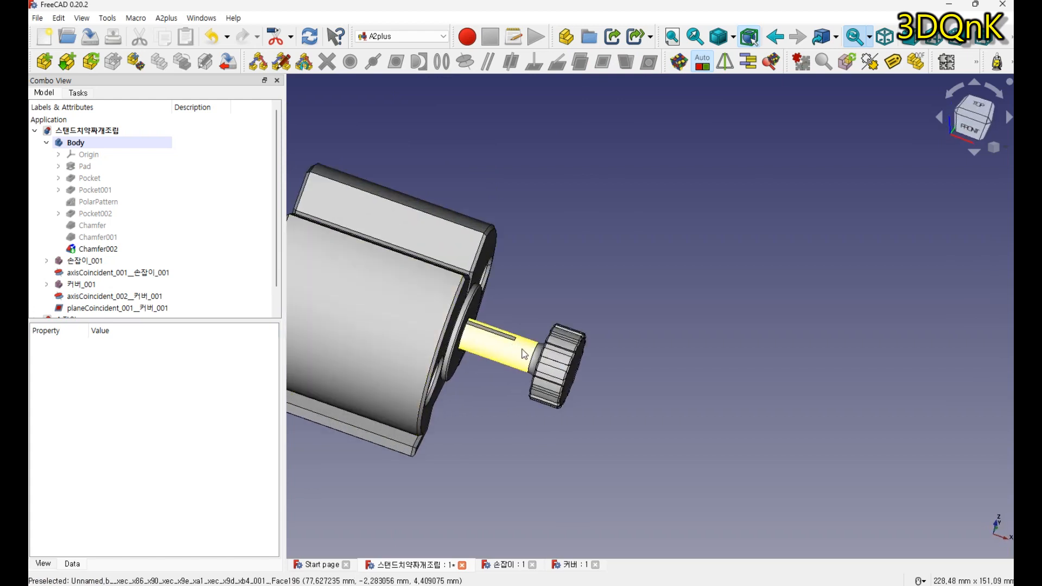
{"action": "scroll", "coordinate": [521, 351], "scroll_direction": "up", "scroll_amount": 2}
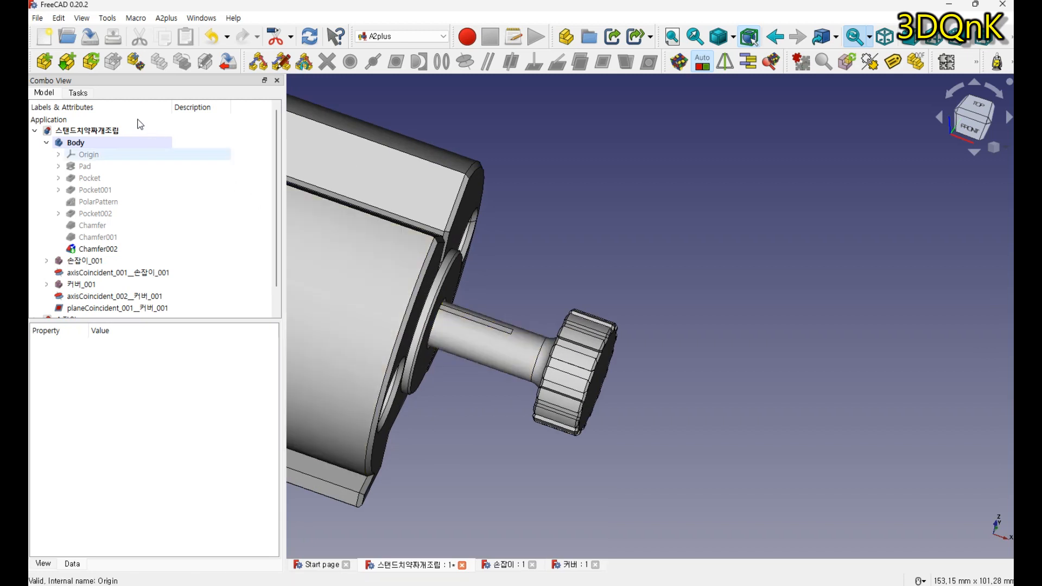
{"action": "left_click", "coordinate": [526, 355]}
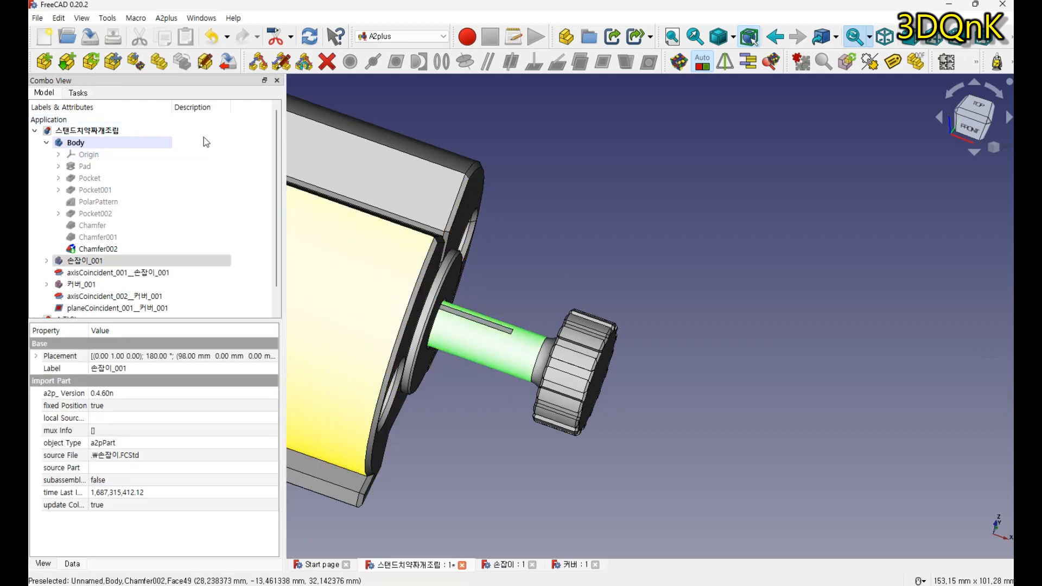
{"action": "left_click", "coordinate": [113, 61]}
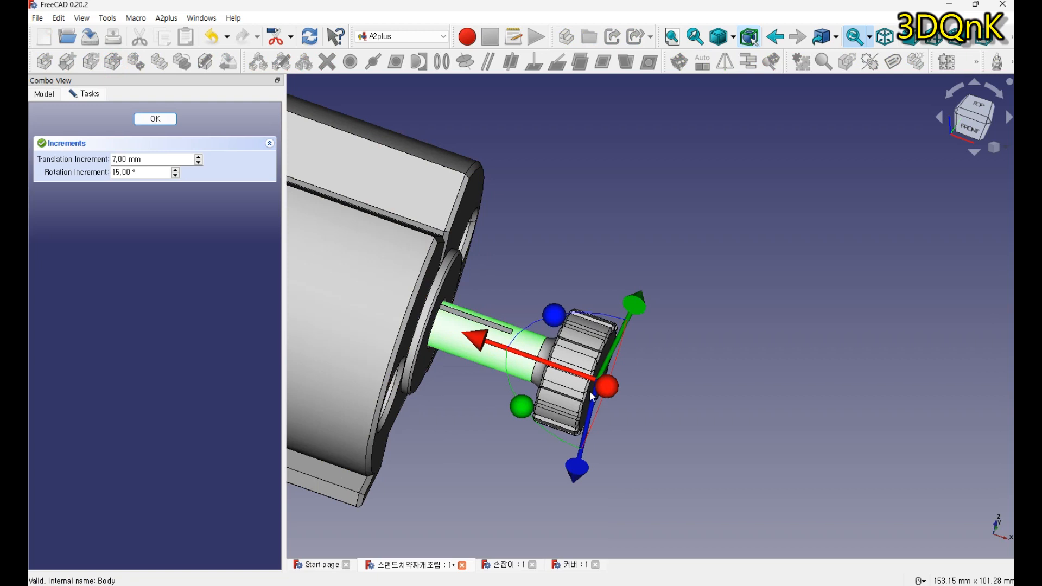
{"action": "left_click_drag", "start_coordinate": [470, 339], "coordinate": [400, 315]}
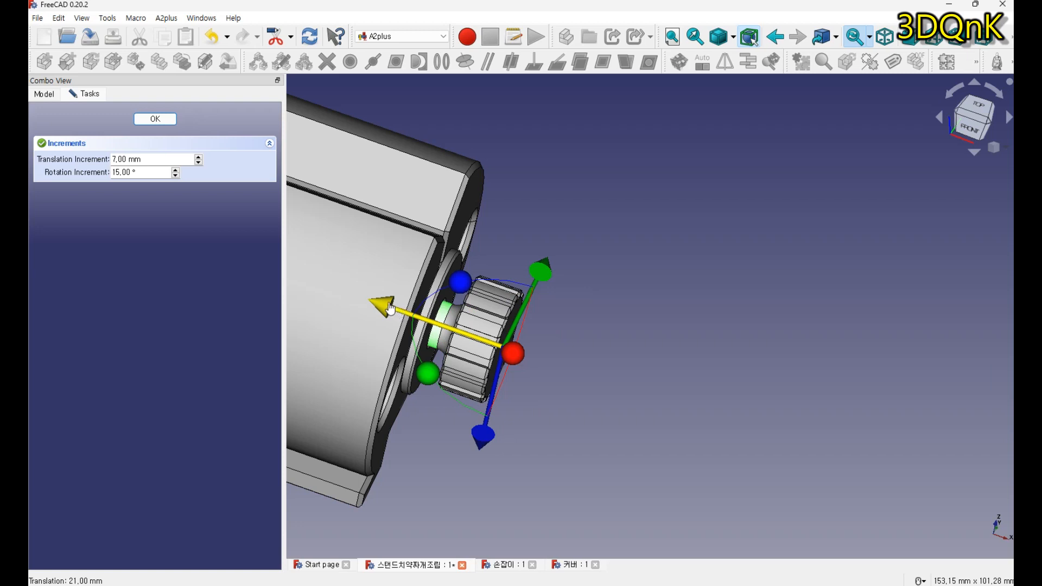
{"action": "mouse_move", "coordinate": [383, 305]}
{"action": "left_mouse_down"}
{"action": "mouse_move", "coordinate": [353, 297]}
{"action": "mouse_move", "coordinate": [401, 299]}
{"action": "left_mouse_up"}
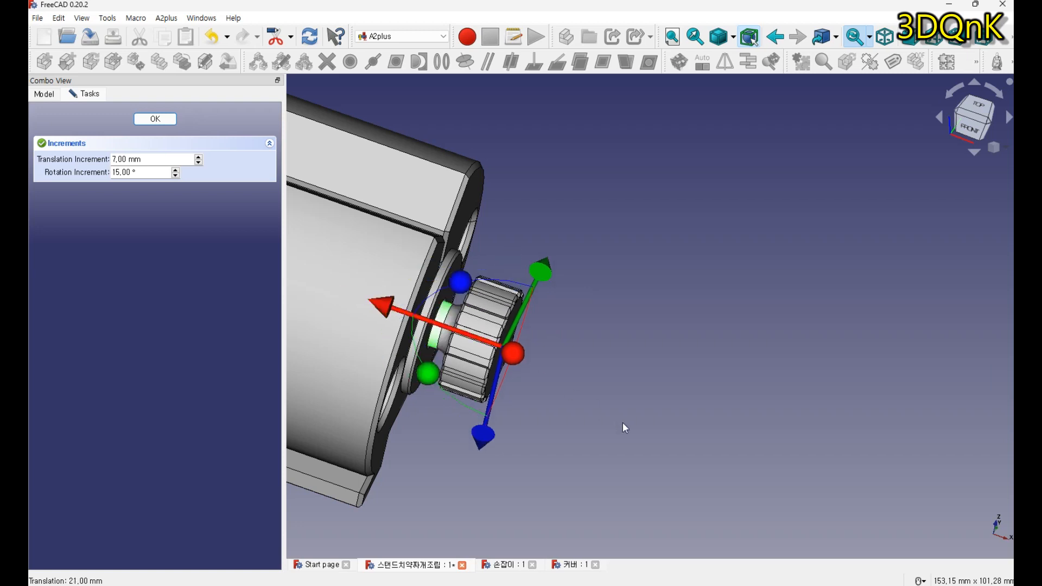
{"action": "scroll", "coordinate": [624, 428], "scroll_direction": "down", "scroll_amount": 3}
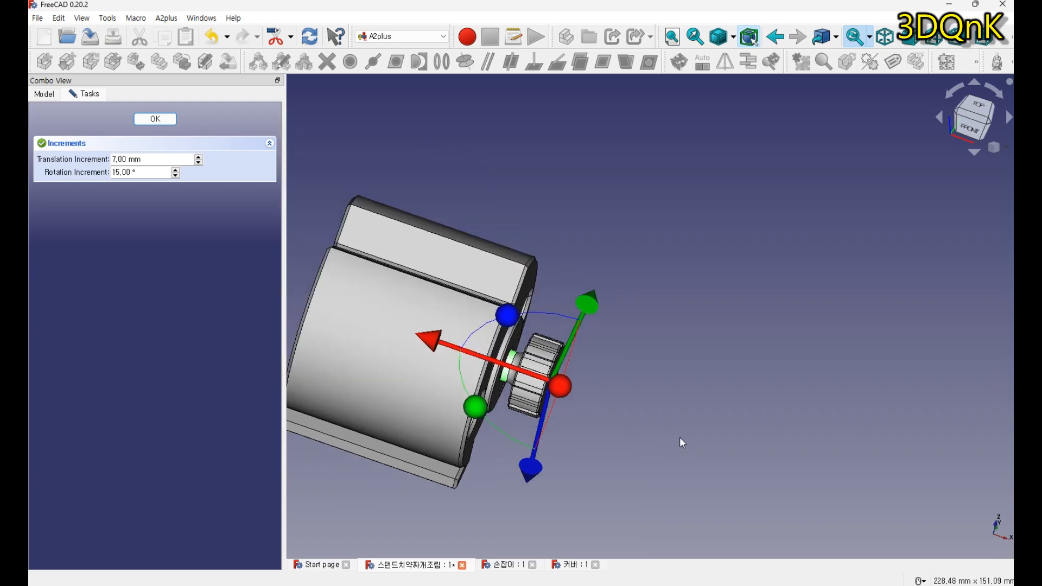
{"action": "left_click", "coordinate": [166, 120]}
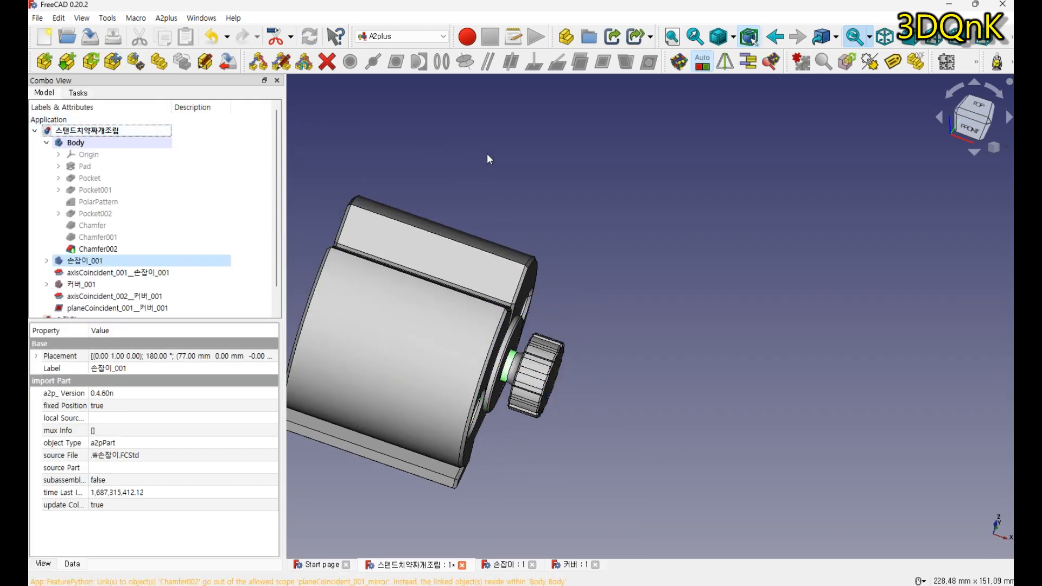
Step: Examine the assembly from the knob side and the open far end, checking the slotted shaft inside the centre bore
{"action": "middle_click_drag", "start_coordinate": [635, 337], "coordinate": [599, 325]}
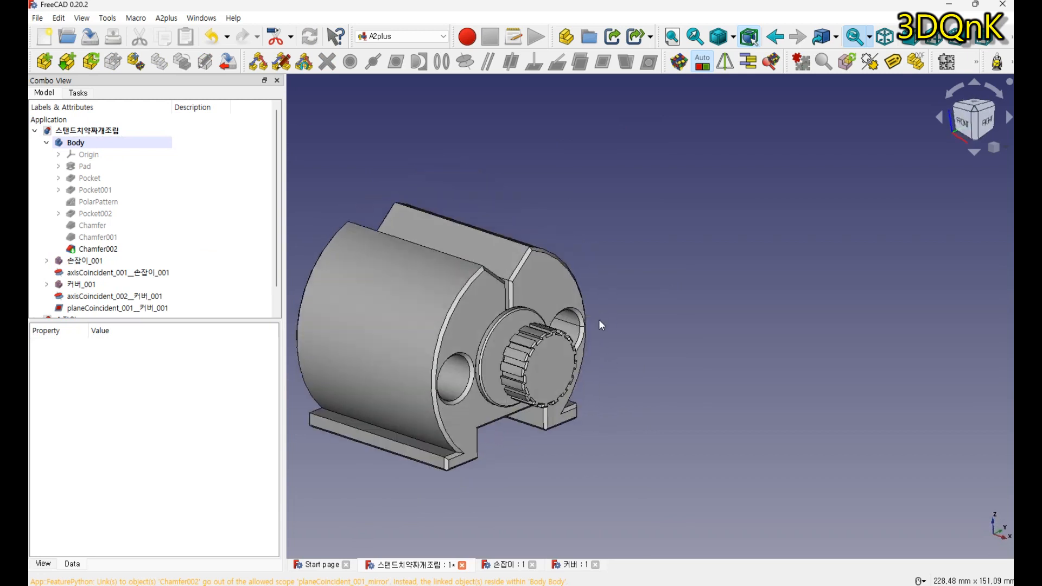
{"action": "middle_click_drag", "start_coordinate": [647, 375], "coordinate": [802, 385]}
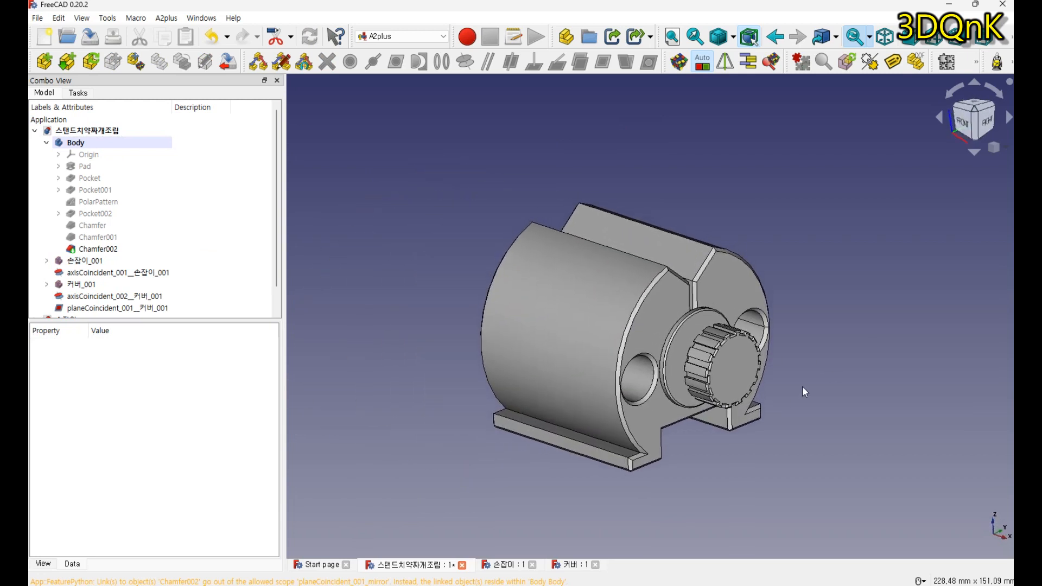
{"action": "middle_click_drag", "start_coordinate": [755, 465], "coordinate": [811, 379]}
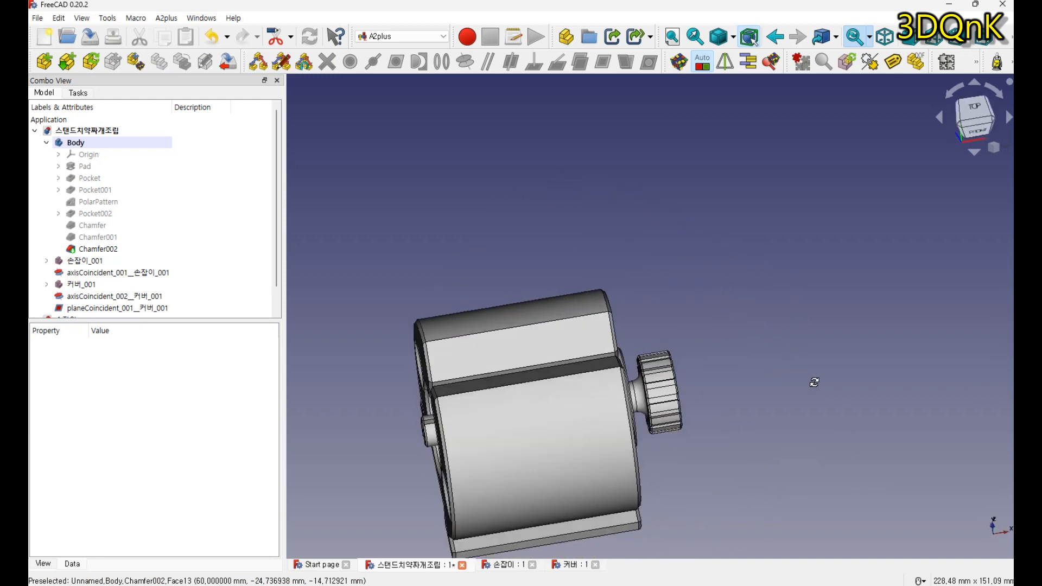
{"action": "scroll", "coordinate": [450, 404], "scroll_direction": "up", "scroll_amount": 4}
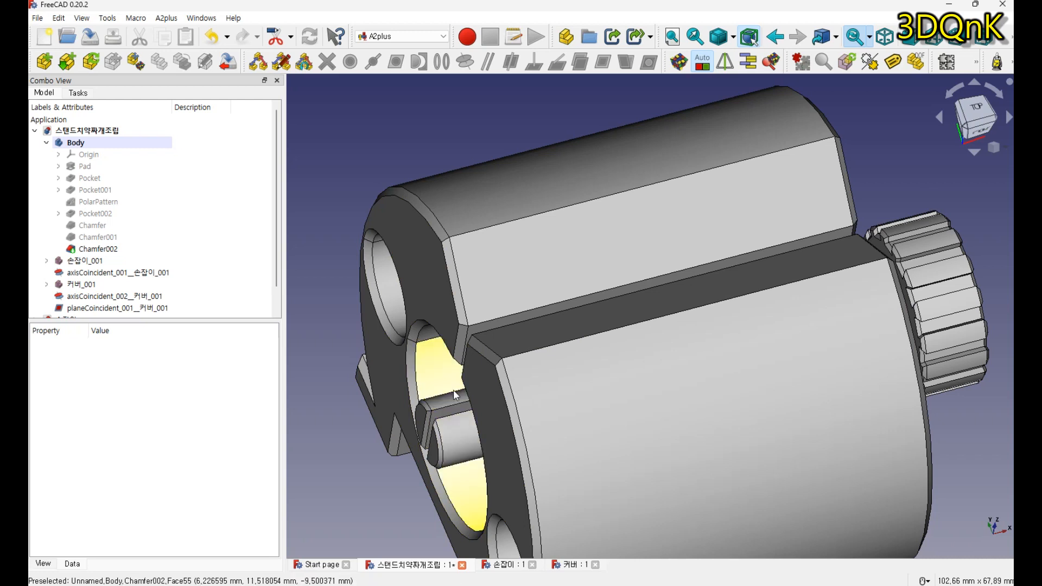
{"action": "scroll", "coordinate": [507, 411], "scroll_direction": "down", "scroll_amount": 2}
{"action": "scroll", "coordinate": [425, 373], "scroll_direction": "down", "scroll_amount": 1}
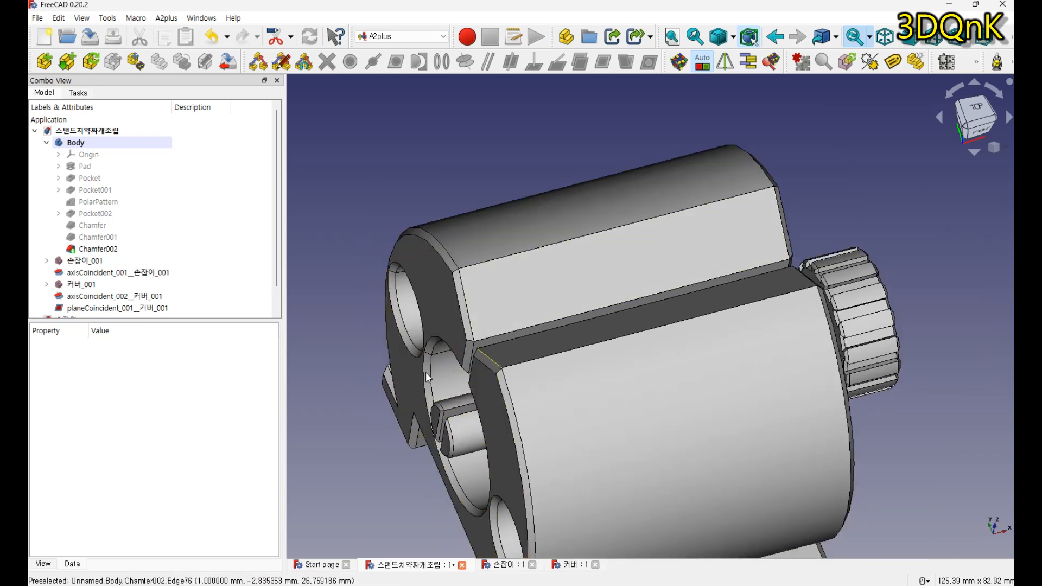
{"action": "scroll", "coordinate": [427, 414], "scroll_direction": "down", "scroll_amount": 1}
{"action": "middle_click_drag", "start_coordinate": [428, 415], "coordinate": [483, 369]}
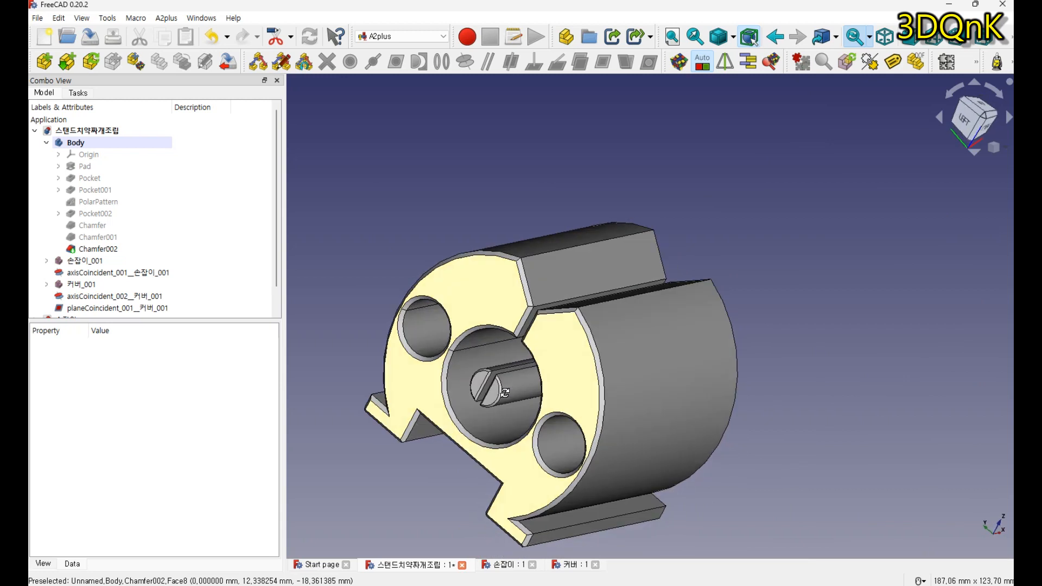
{"action": "scroll", "coordinate": [492, 382], "scroll_direction": "up", "scroll_amount": 2}
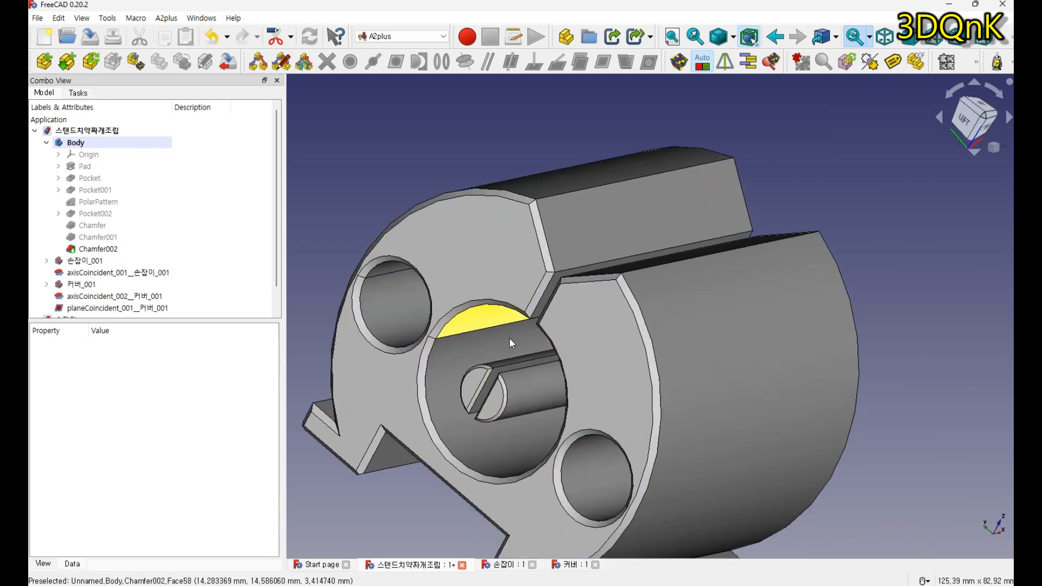
{"action": "scroll", "coordinate": [507, 331], "scroll_direction": "down", "scroll_amount": 1}
{"action": "scroll", "coordinate": [506, 325], "scroll_direction": "down", "scroll_amount": 1}
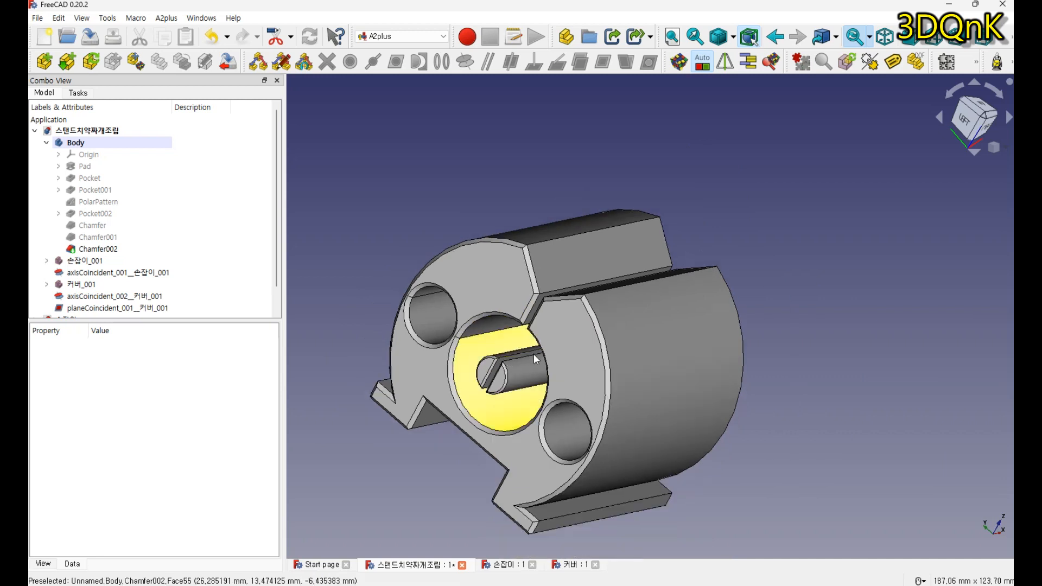
{"action": "scroll", "coordinate": [510, 365], "scroll_direction": "down", "scroll_amount": 1}
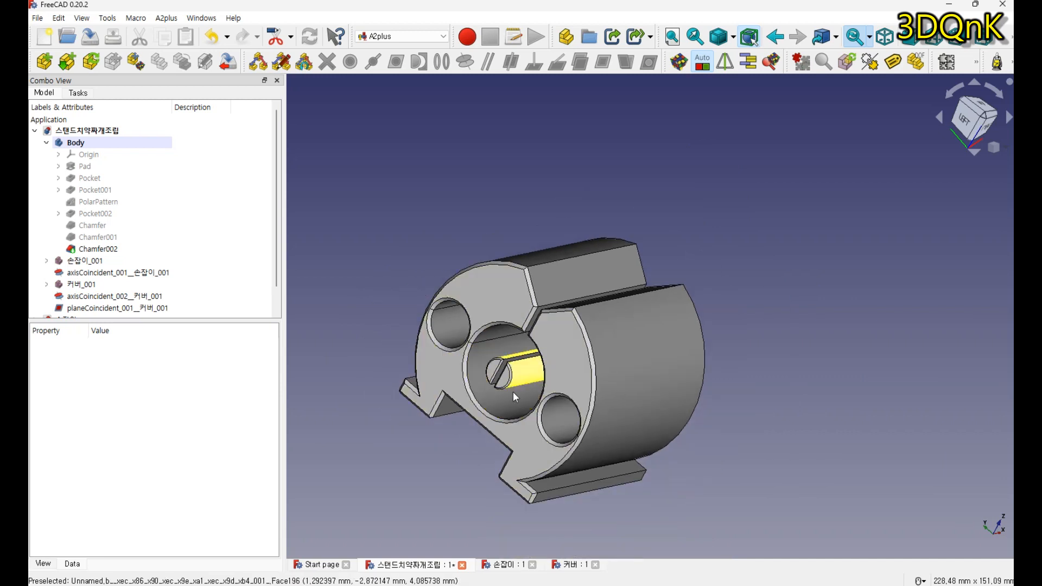
{"action": "middle_click_drag", "start_coordinate": [514, 387], "coordinate": [475, 398]}
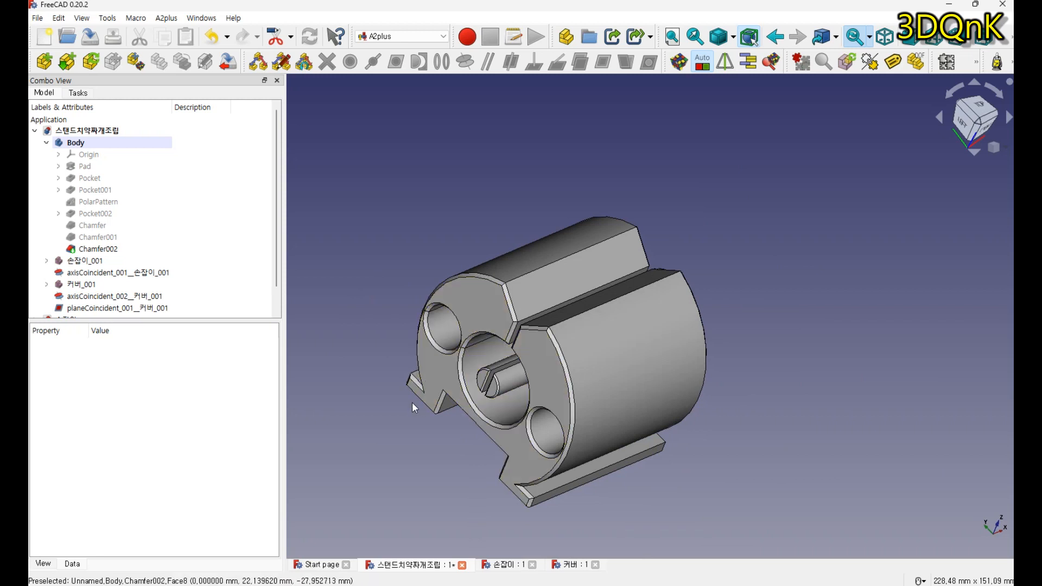
{"action": "middle_click_drag", "start_coordinate": [503, 363], "coordinate": [558, 384]}
{"action": "middle_click_drag", "start_coordinate": [489, 375], "coordinate": [434, 418]}
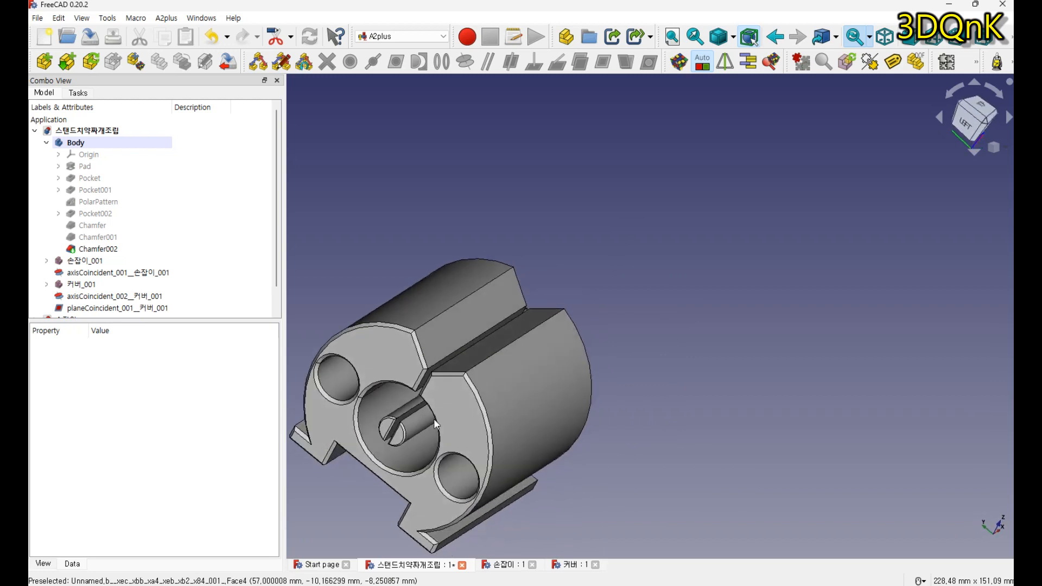
Step: Import the 커버 part a second time and place it near the body's open far end
{"action": "scroll", "coordinate": [434, 418], "scroll_direction": "down", "scroll_amount": 5}
{"action": "middle_click_drag", "start_coordinate": [666, 345], "coordinate": [801, 275]}
{"action": "scroll", "coordinate": [672, 357], "scroll_direction": "up", "scroll_amount": 2}
{"action": "scroll", "coordinate": [672, 362], "scroll_direction": "up", "scroll_amount": 1}
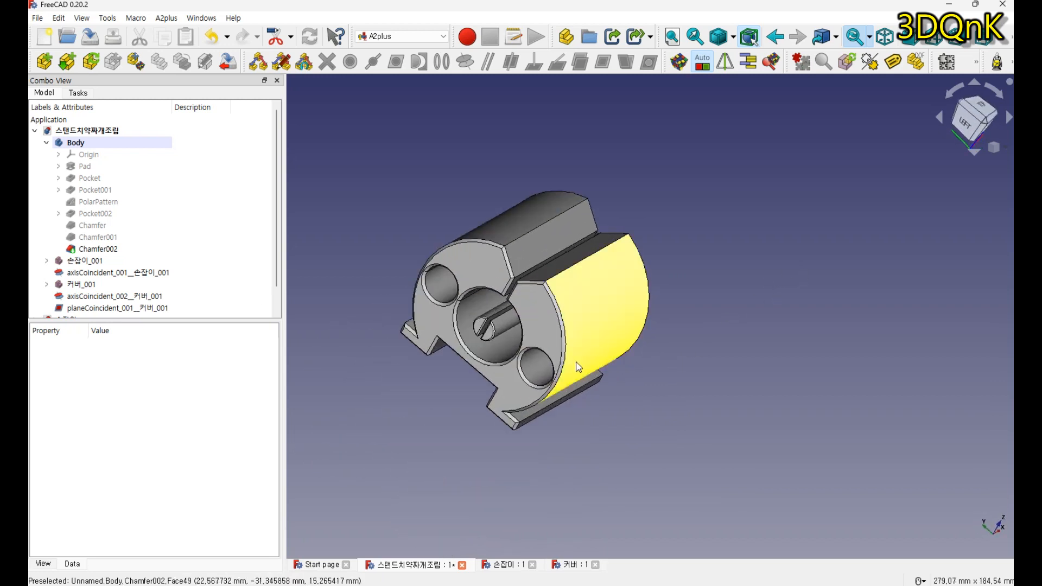
{"action": "left_click", "coordinate": [45, 62]}
{"action": "left_click", "coordinate": [173, 194]}
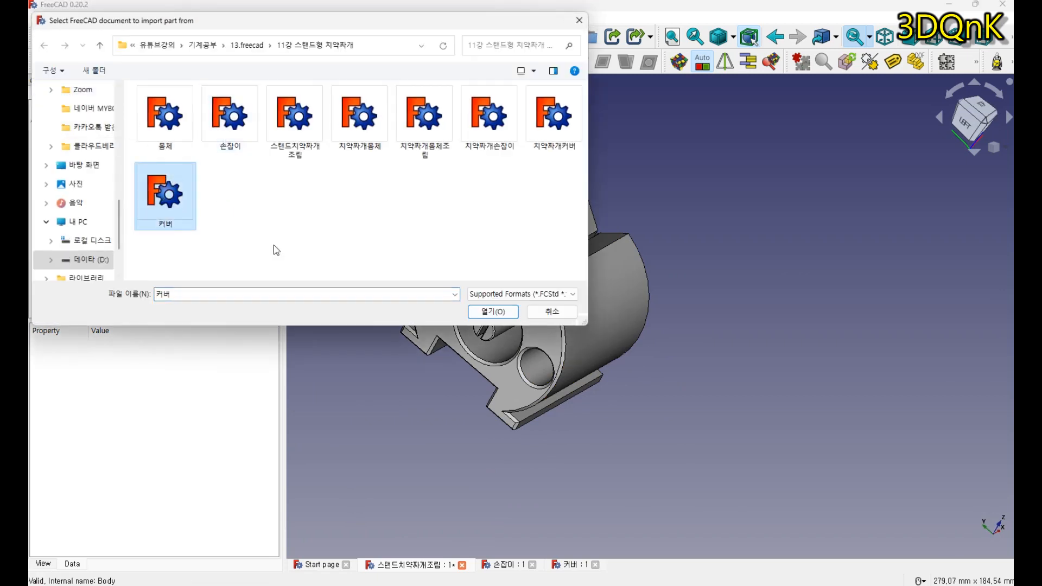
{"action": "left_click", "coordinate": [493, 313]}
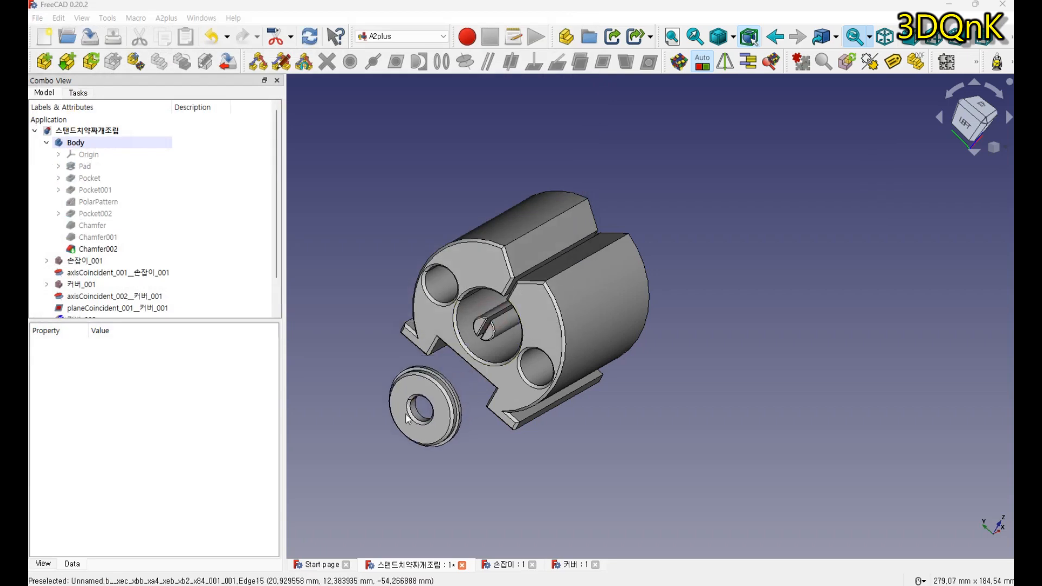
{"action": "middle_click_drag", "start_coordinate": [454, 421], "coordinate": [395, 425]}
Step: Rotate the second cover 165° about its Y axis so that its stepped side faces the body
{"action": "left_click", "coordinate": [452, 367]}
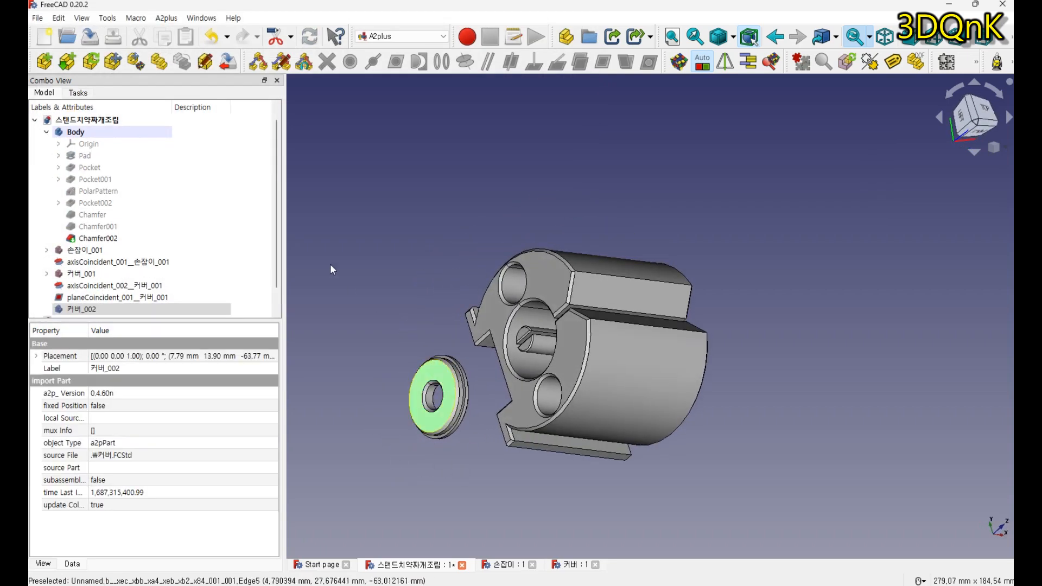
{"action": "left_click", "coordinate": [112, 61]}
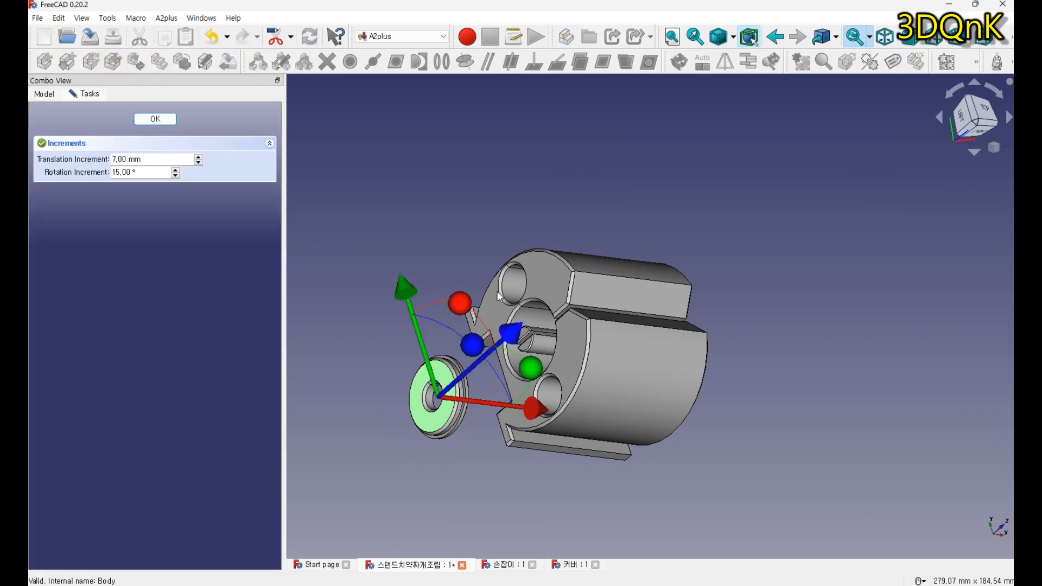
{"action": "left_click_drag", "start_coordinate": [531, 376], "coordinate": [371, 429]}
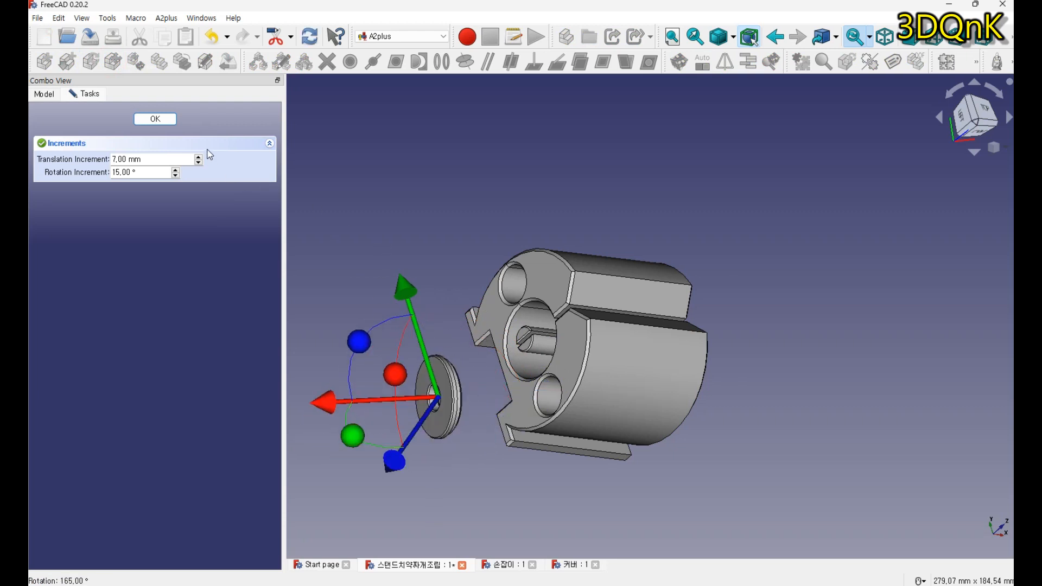
{"action": "left_click", "coordinate": [155, 118]}
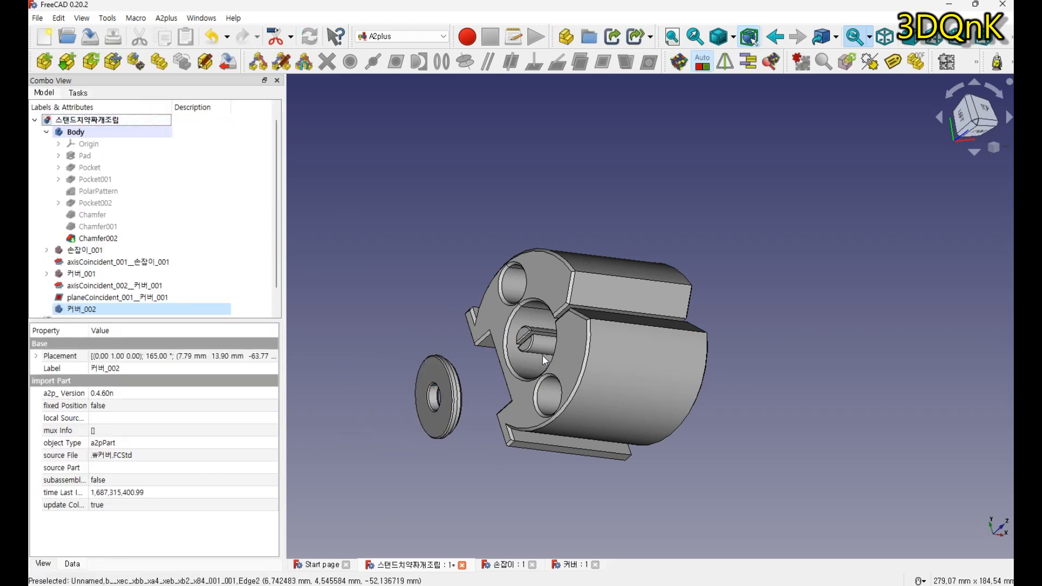
{"action": "left_click", "coordinate": [522, 324]}
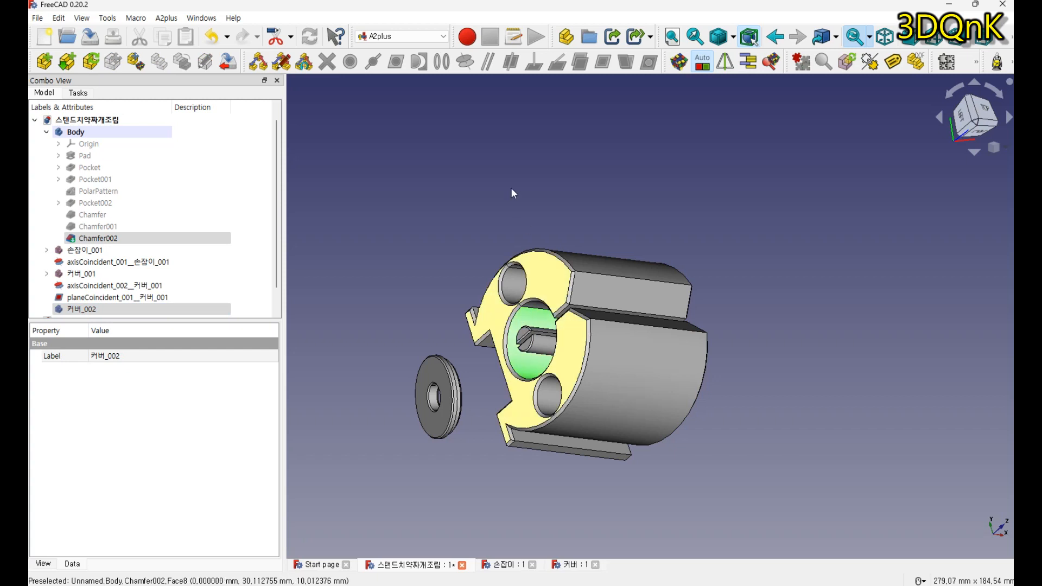
{"action": "scroll", "coordinate": [422, 417], "scroll_direction": "up", "scroll_amount": 3}
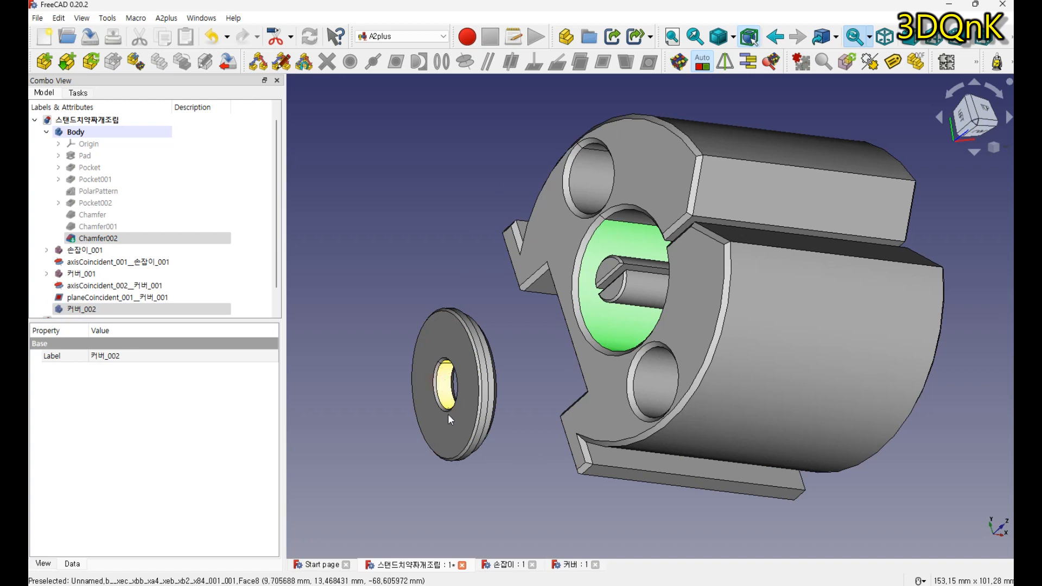
{"action": "left_click", "coordinate": [448, 390]}
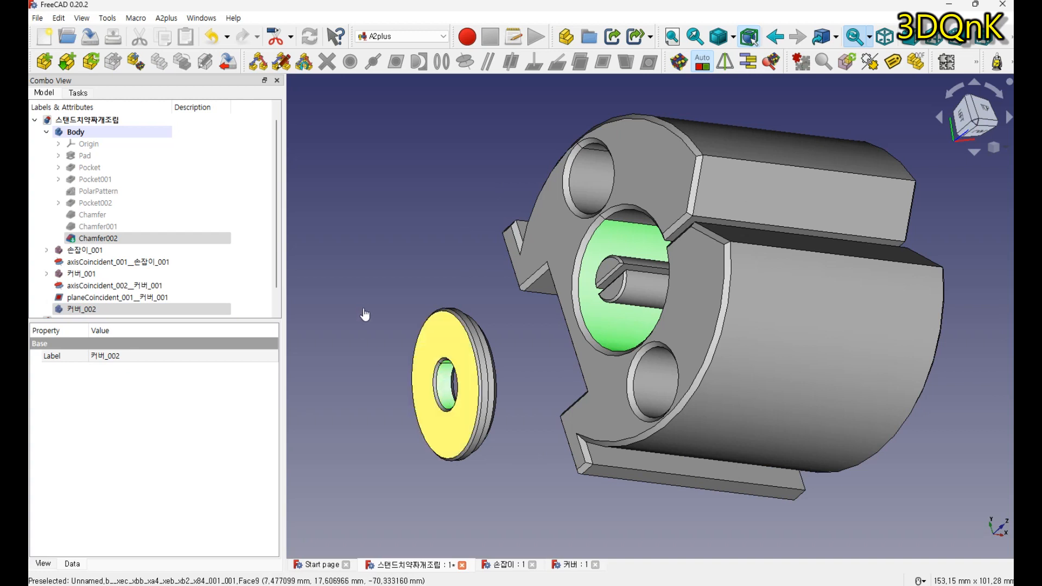
{"action": "left_click", "coordinate": [462, 251]}
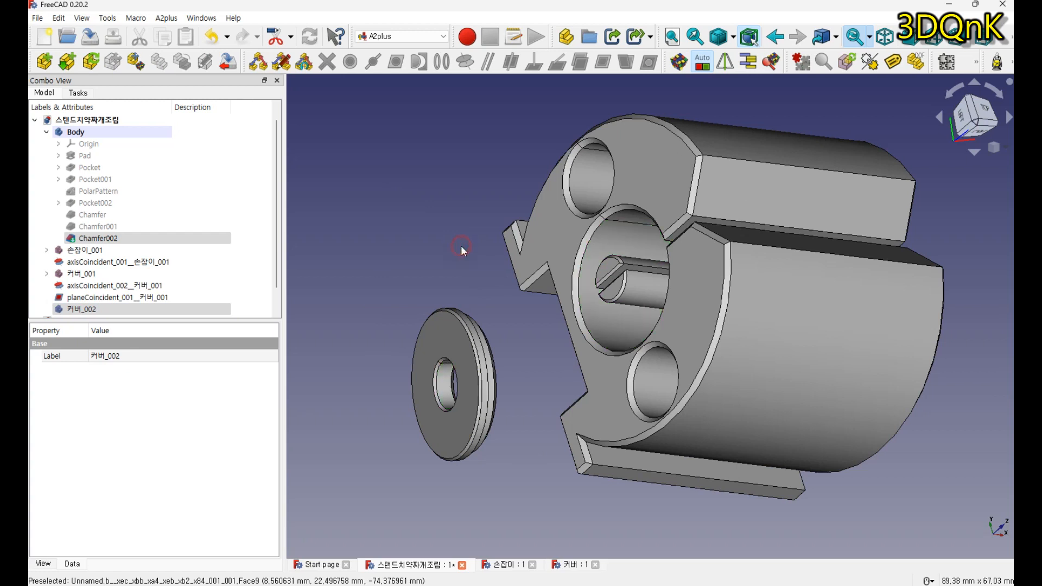
Step: Constrain the second cover's centre hole axis-coincident with the body's large centre bore, with aligned direction and unlocked rotation
{"action": "left_click", "coordinate": [444, 382]}
{"action": "left_click", "coordinate": [608, 330], "text": "ctrl"}
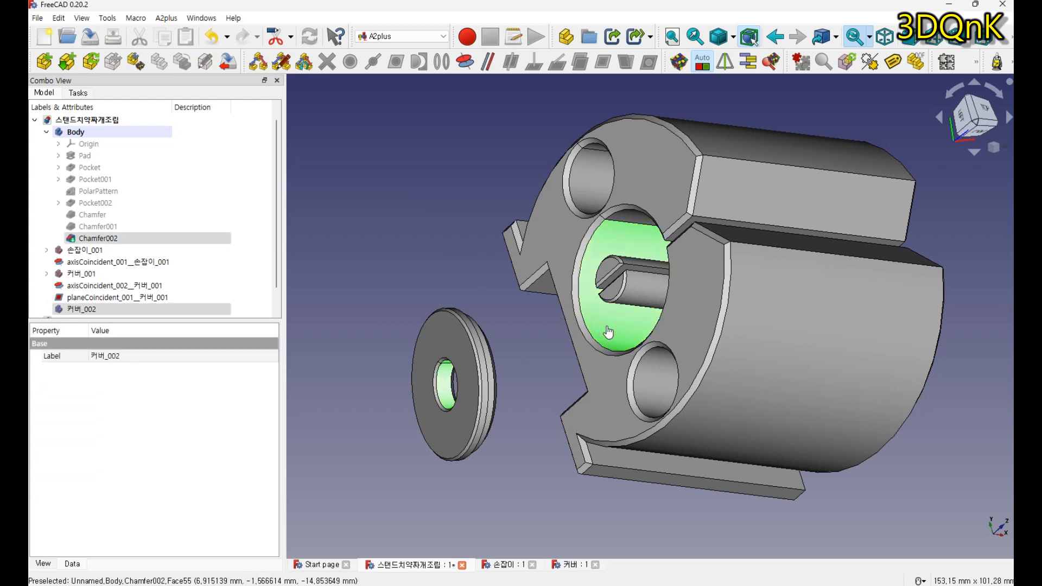
{"action": "left_click", "coordinate": [469, 65]}
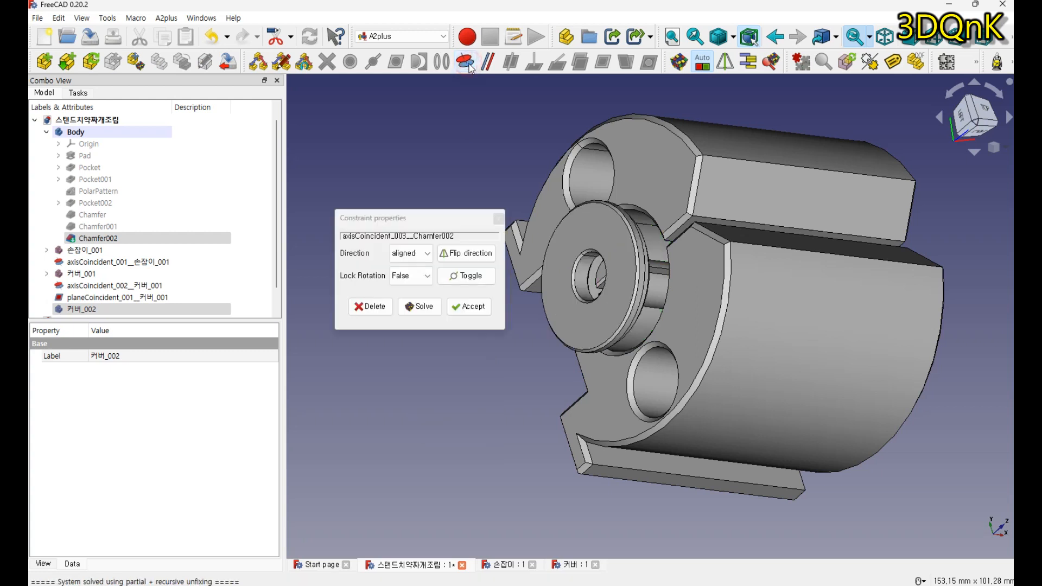
{"action": "left_click", "coordinate": [467, 312]}
Step: Add a plane-coincident constraint between the second cover's flange step face and the body's far end face, opposed with 0 mm offset
{"action": "key", "text": "2"}
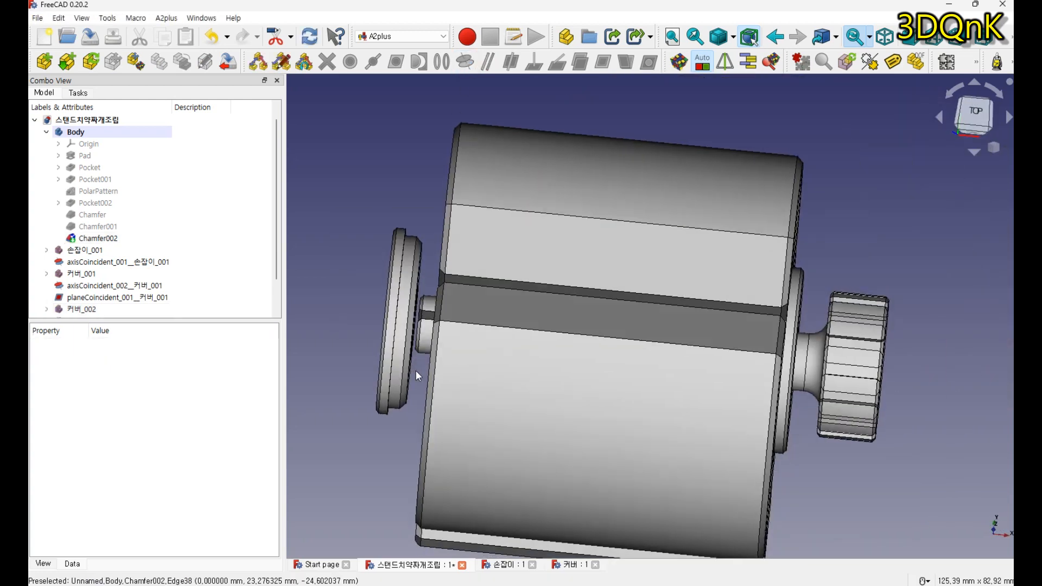
{"action": "scroll", "coordinate": [371, 389], "scroll_direction": "up", "scroll_amount": 5}
{"action": "scroll", "coordinate": [376, 384], "scroll_direction": "down", "scroll_amount": 6}
{"action": "middle_click_drag", "start_coordinate": [376, 381], "coordinate": [486, 388]}
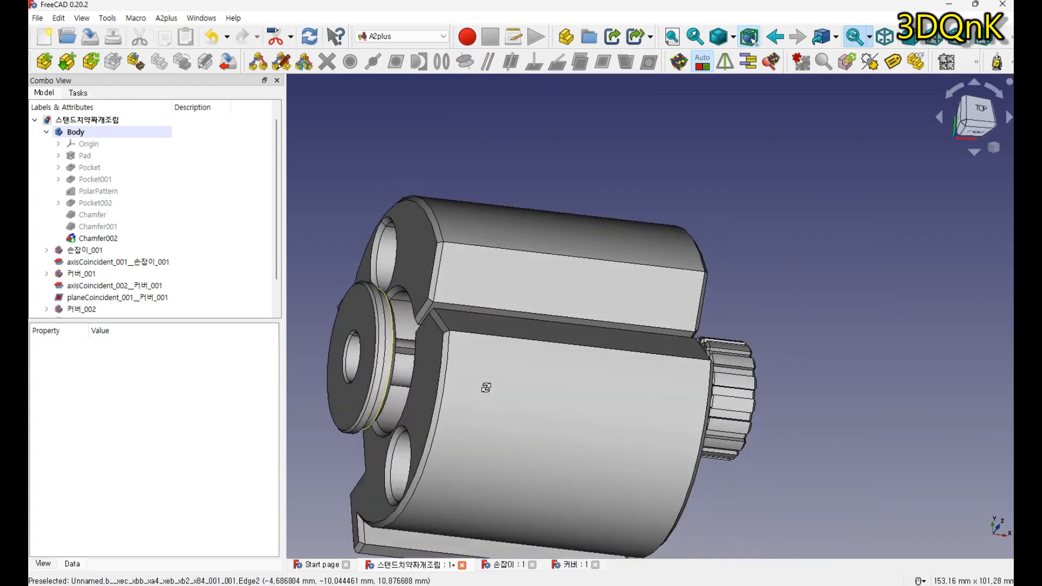
{"action": "scroll", "coordinate": [426, 384], "scroll_direction": "down", "scroll_amount": 2}
{"action": "left_click", "coordinate": [426, 383]}
{"action": "scroll", "coordinate": [471, 437], "scroll_direction": "down", "scroll_amount": 3}
{"action": "middle_click_drag", "start_coordinate": [471, 437], "coordinate": [450, 433]}
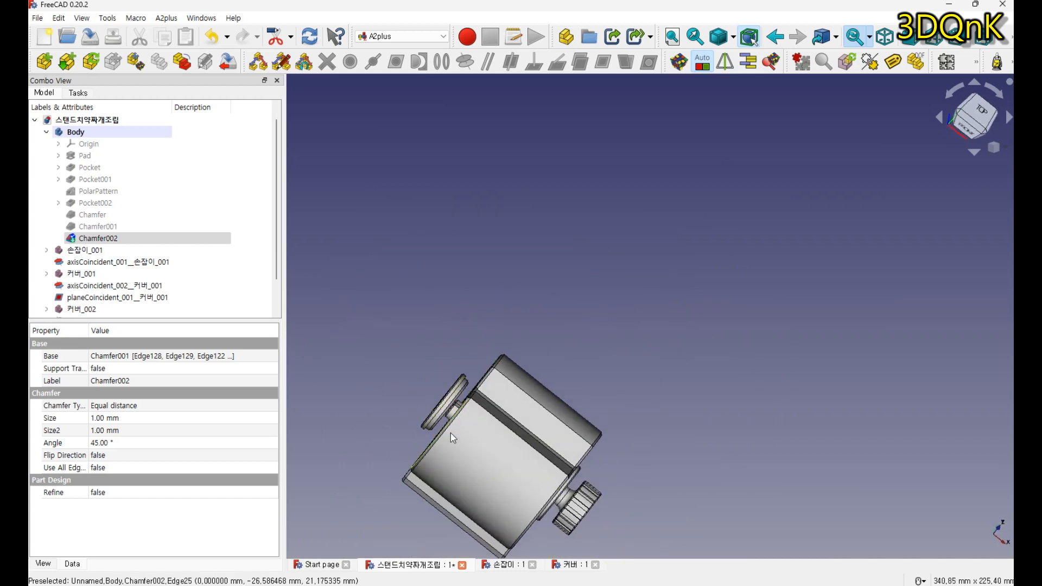
{"action": "scroll", "coordinate": [434, 413], "scroll_direction": "up", "scroll_amount": 5}
{"action": "middle_click_drag", "start_coordinate": [411, 285], "coordinate": [391, 239]}
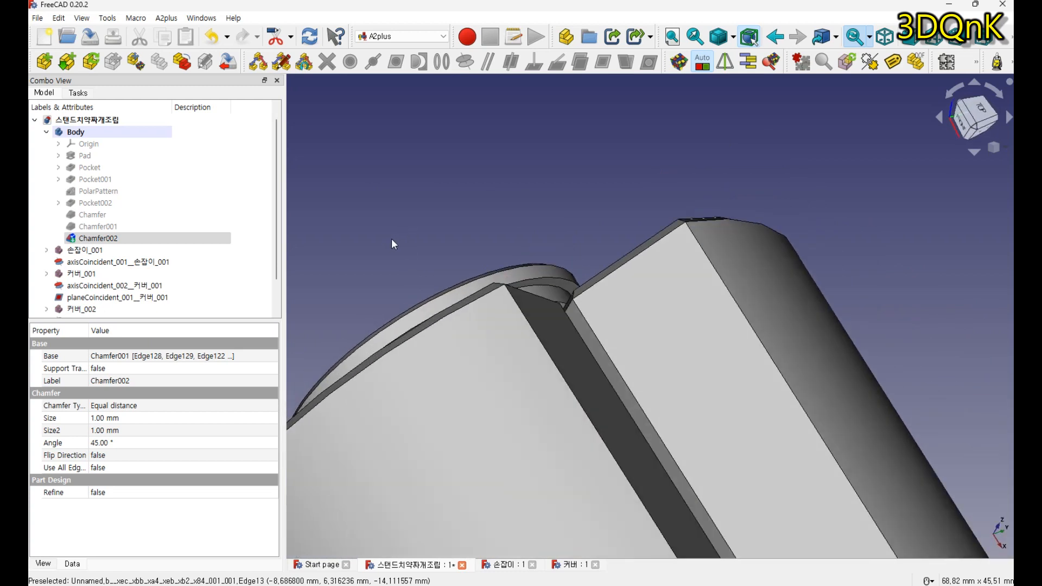
{"action": "left_click", "coordinate": [538, 283]}
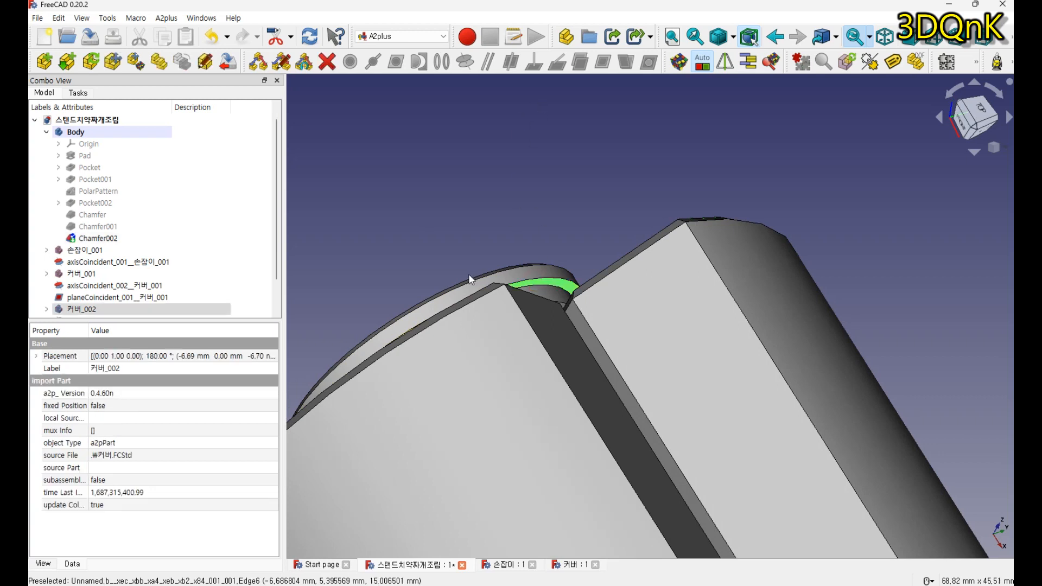
{"action": "scroll", "coordinate": [469, 279], "scroll_direction": "down", "scroll_amount": 5}
{"action": "middle_click_drag", "start_coordinate": [423, 261], "coordinate": [510, 267]}
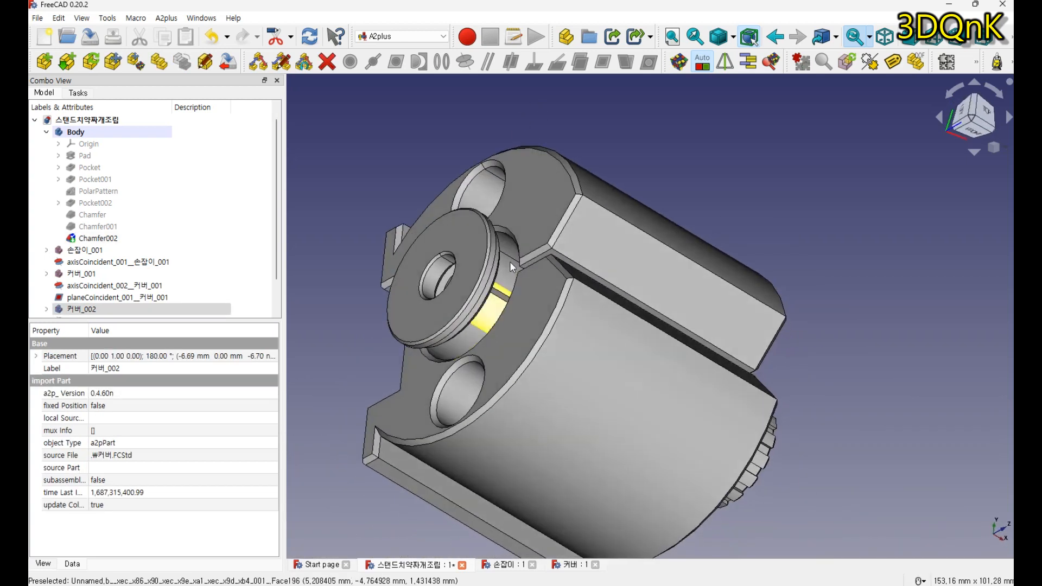
{"action": "left_click", "coordinate": [532, 194], "text": "ctrl"}
{"action": "middle_click_drag", "start_coordinate": [379, 219], "coordinate": [421, 286]}
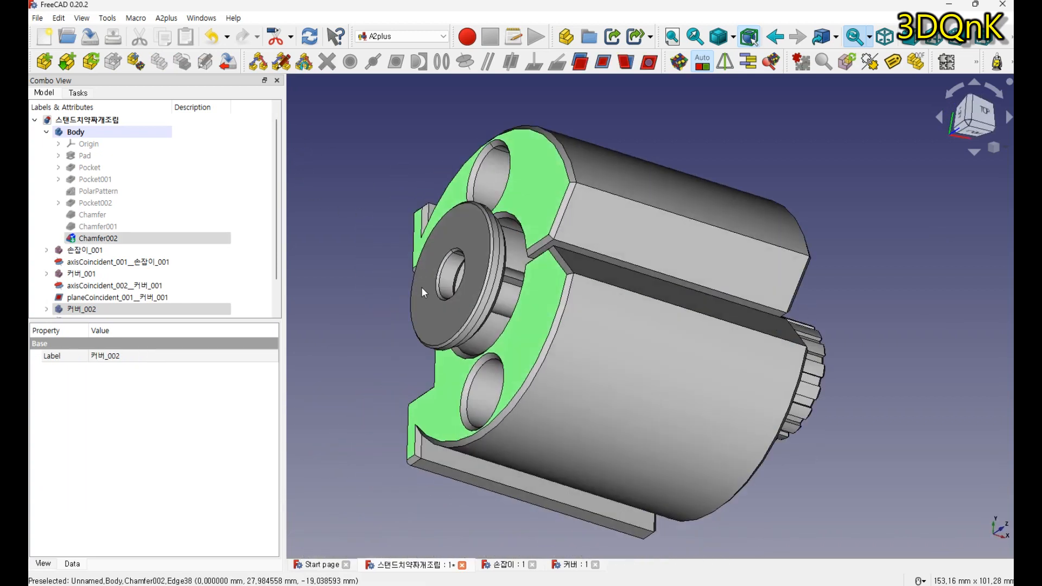
{"action": "left_click", "coordinate": [603, 62]}
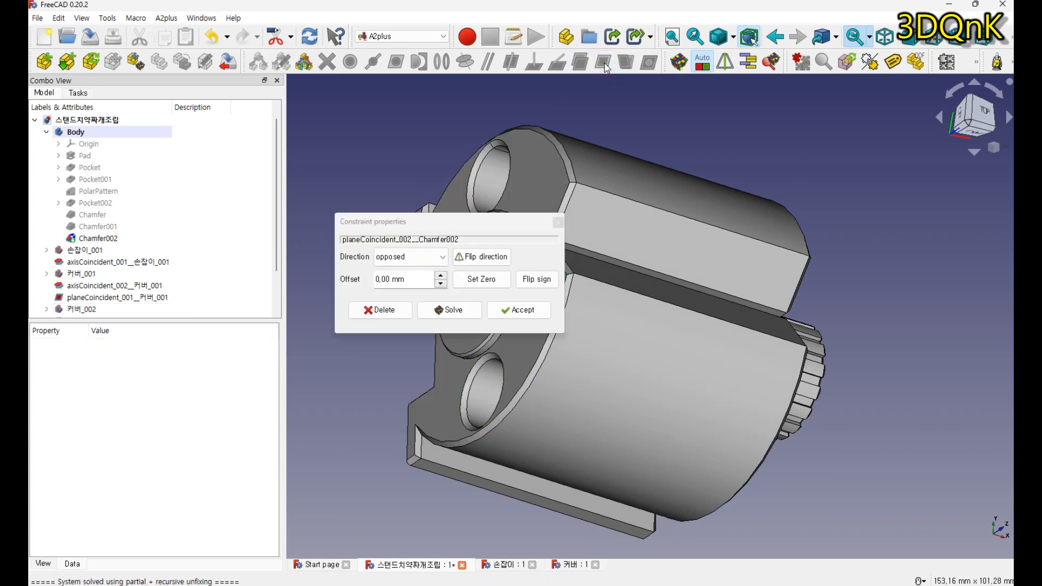
{"action": "left_click", "coordinate": [537, 309]}
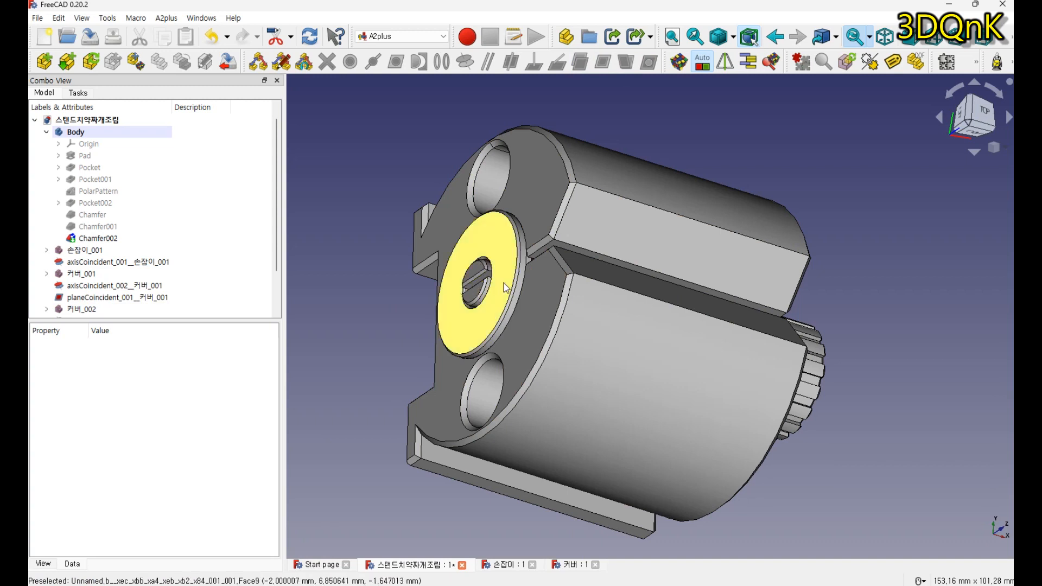
Step: Give the body the Aluminium material and set its shape color to the green custom color #1fd684
{"action": "middle_click_drag", "start_coordinate": [533, 331], "coordinate": [610, 329]}
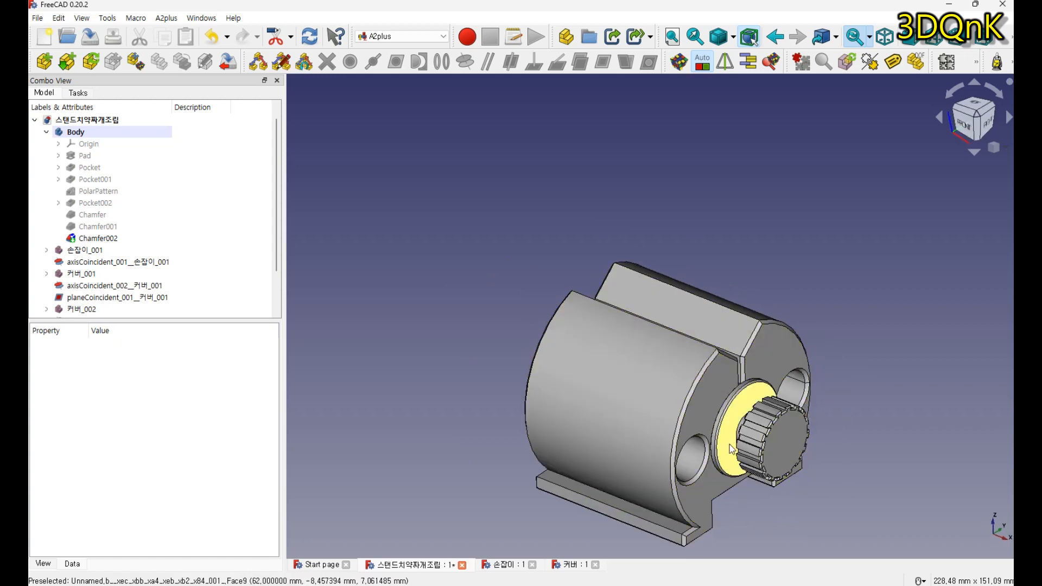
{"action": "scroll", "coordinate": [724, 456], "scroll_direction": "down", "scroll_amount": 2}
{"action": "scroll", "coordinate": [664, 464], "scroll_direction": "up", "scroll_amount": 4}
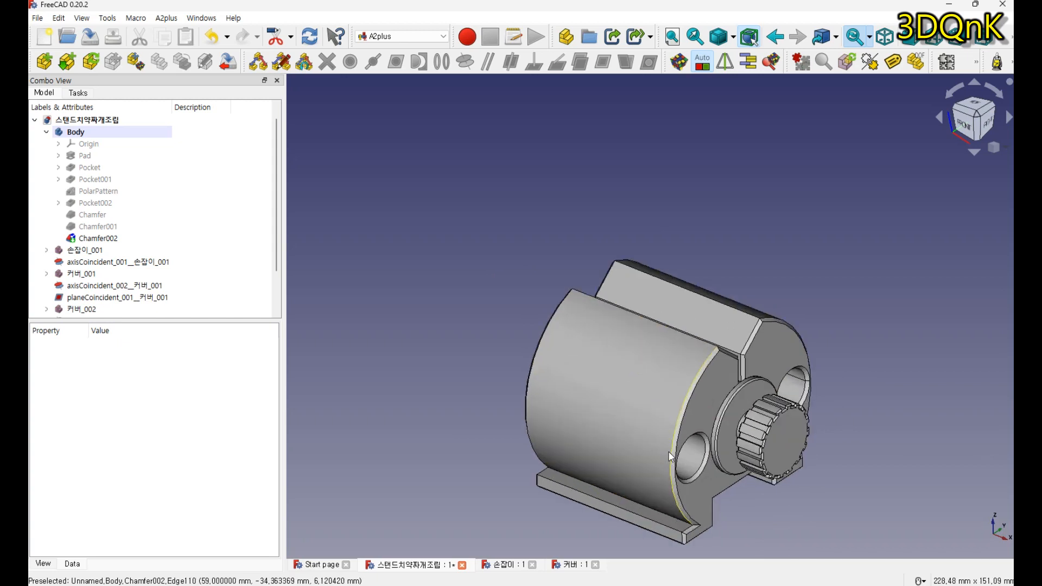
{"action": "scroll", "coordinate": [661, 462], "scroll_direction": "down", "scroll_amount": 5}
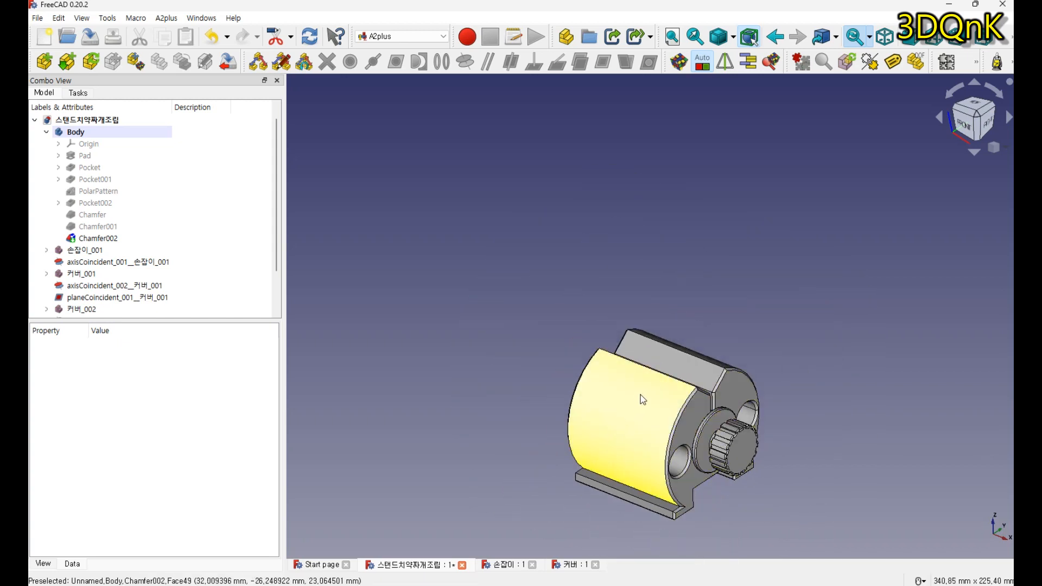
{"action": "scroll", "coordinate": [643, 400], "scroll_direction": "up", "scroll_amount": 4}
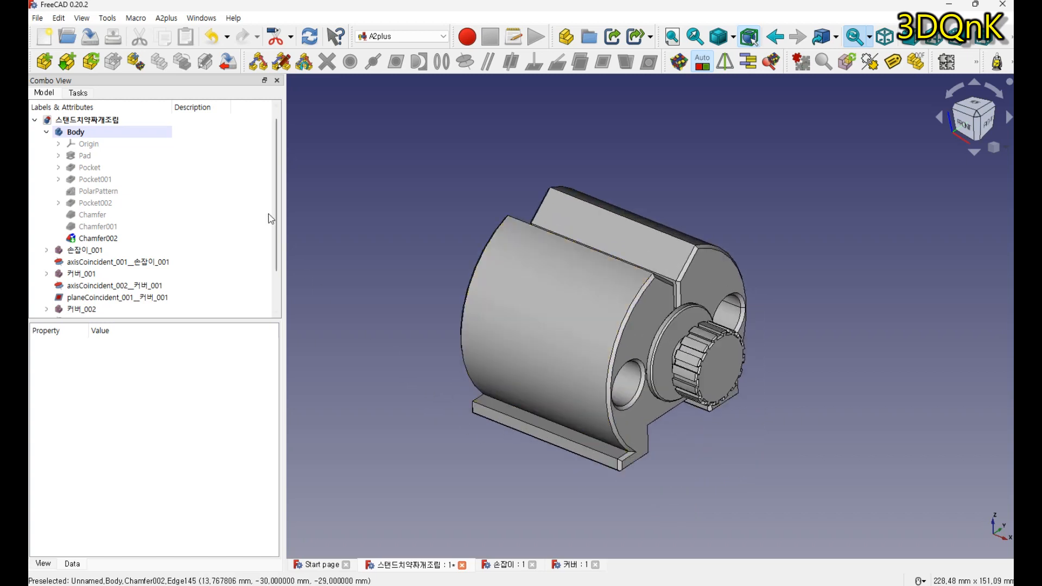
{"action": "left_click", "coordinate": [556, 284]}
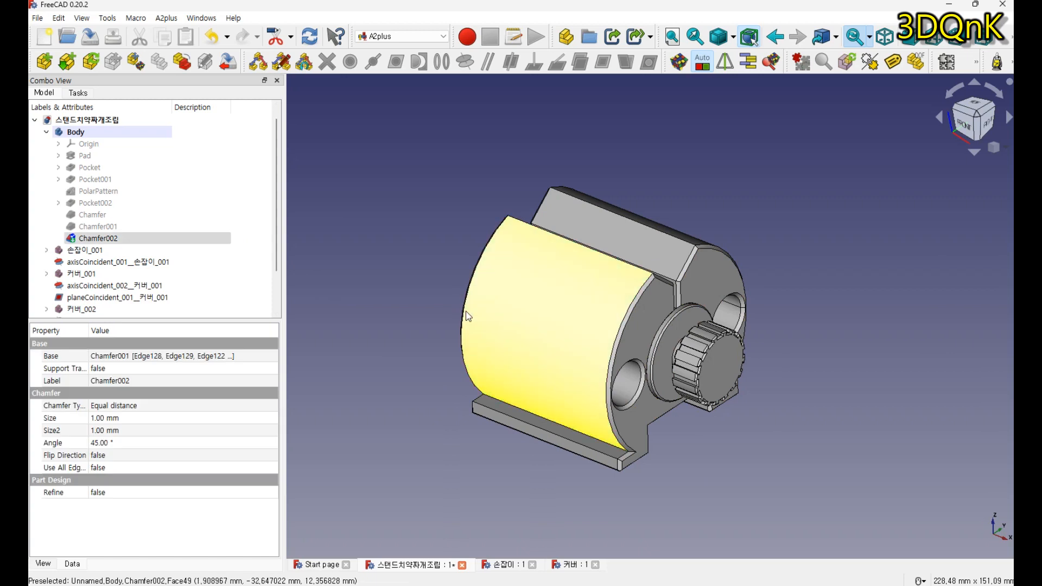
{"action": "right_click", "coordinate": [487, 310]}
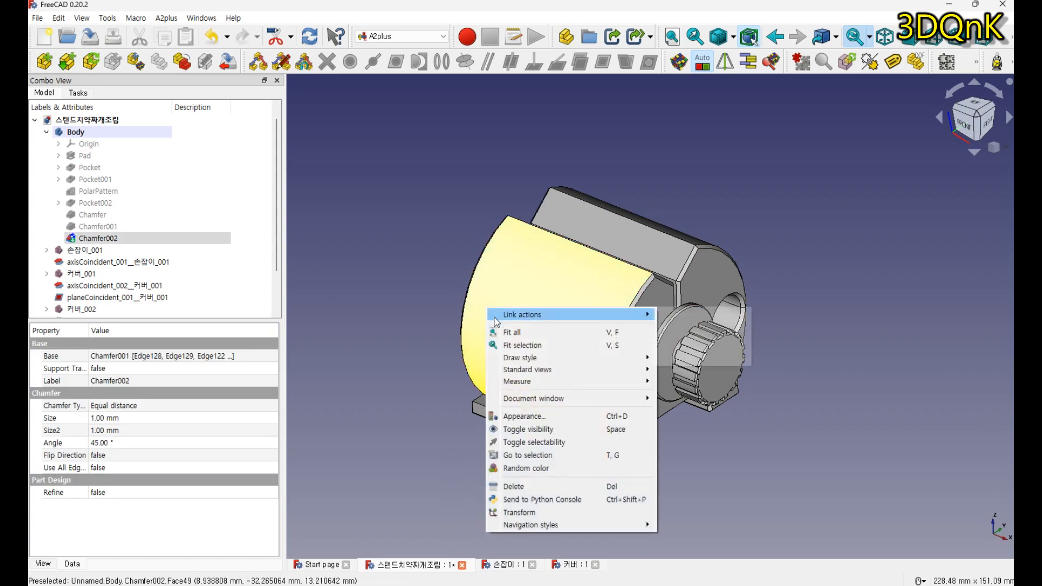
{"action": "left_click", "coordinate": [513, 416]}
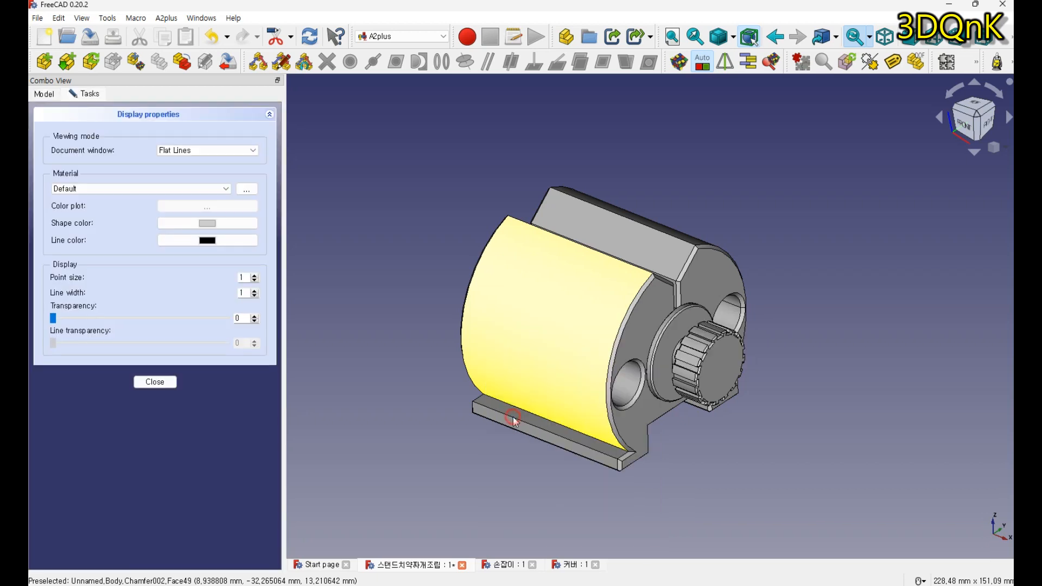
{"action": "left_click", "coordinate": [137, 190]}
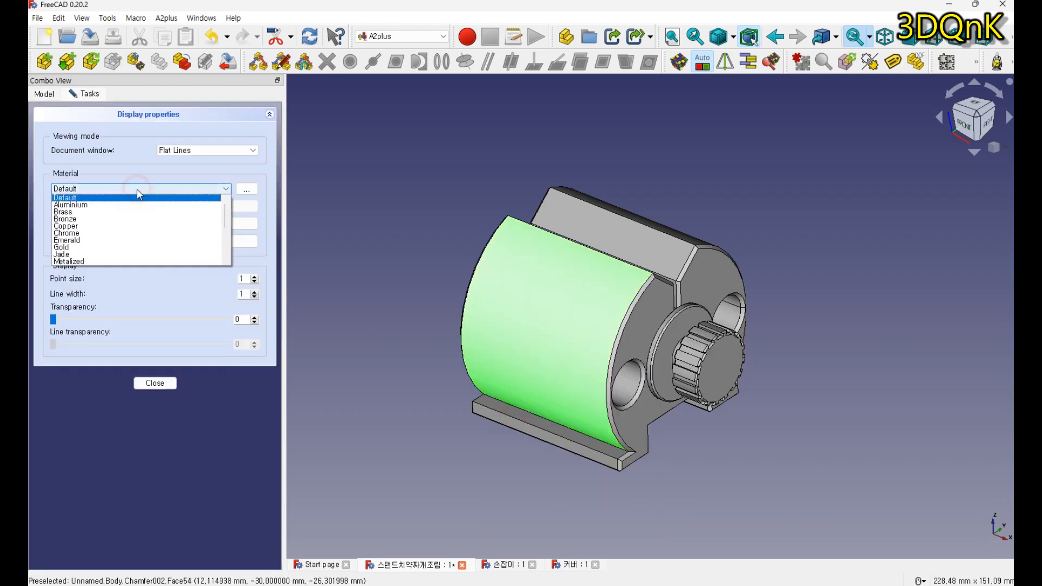
{"action": "left_click", "coordinate": [129, 206]}
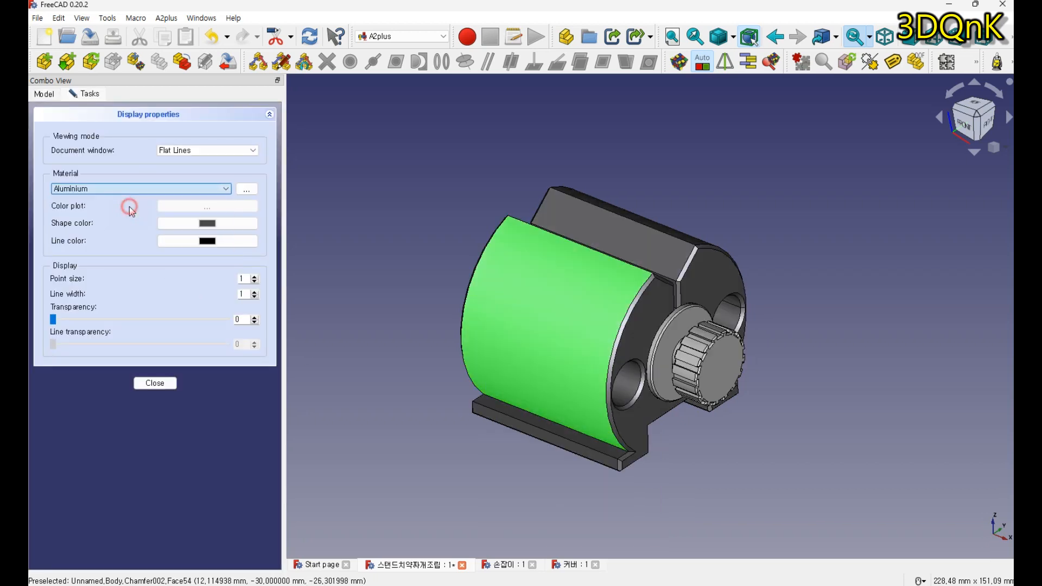
{"action": "left_click", "coordinate": [214, 225]}
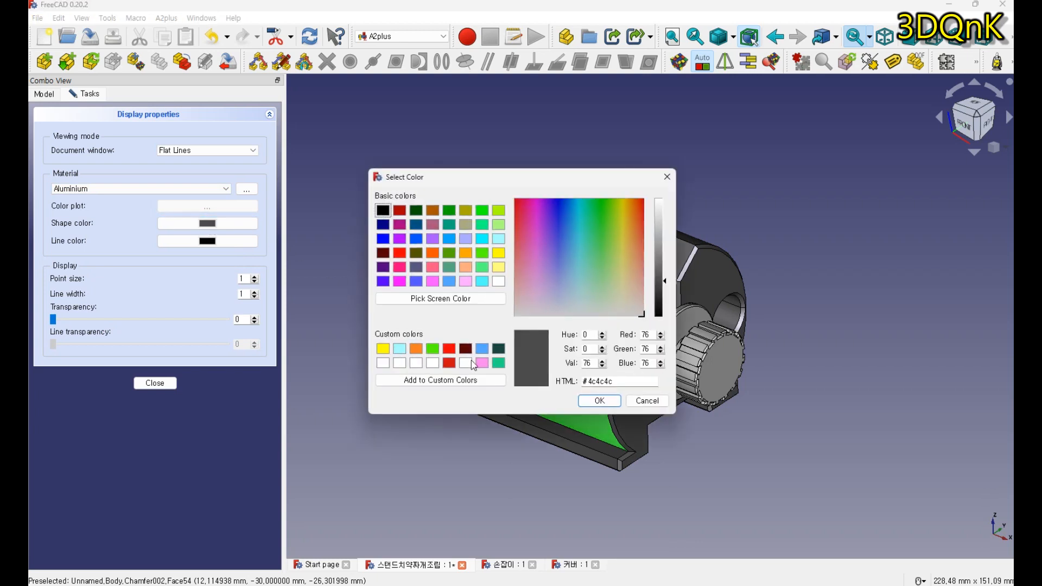
{"action": "left_click", "coordinate": [499, 363]}
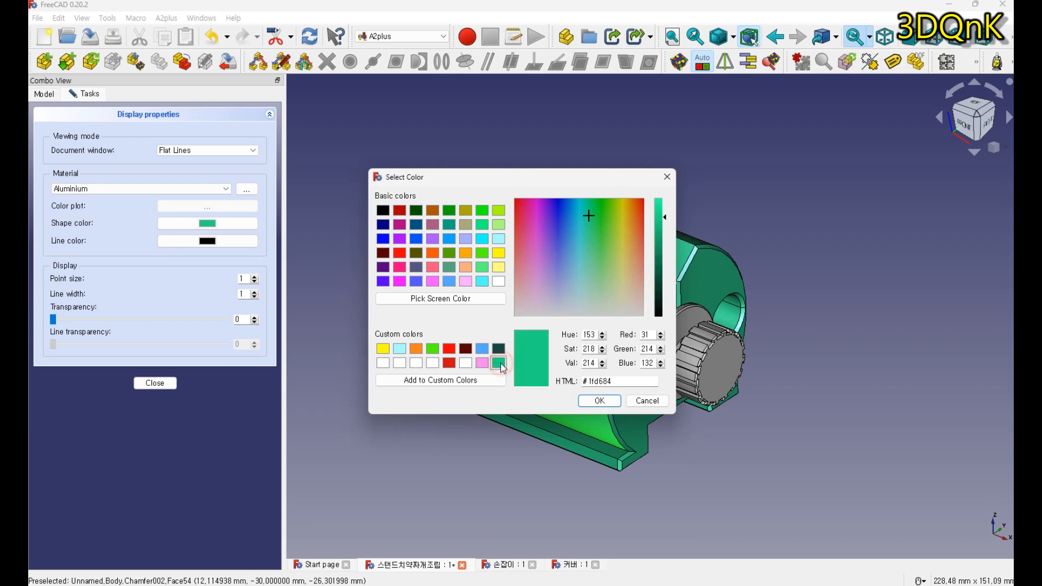
{"action": "left_click", "coordinate": [599, 401]}
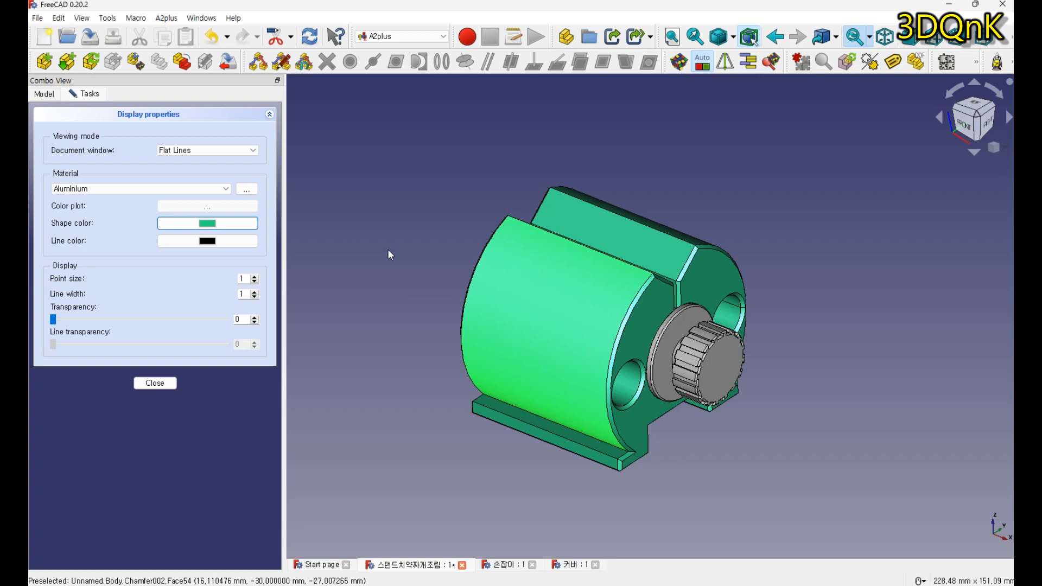
Step: Give the handle the Aluminium material and set its shape color to the pink custom color #f786ec
{"action": "left_click", "coordinate": [708, 344]}
{"action": "left_click", "coordinate": [717, 350]}
{"action": "right_click", "coordinate": [718, 348]}
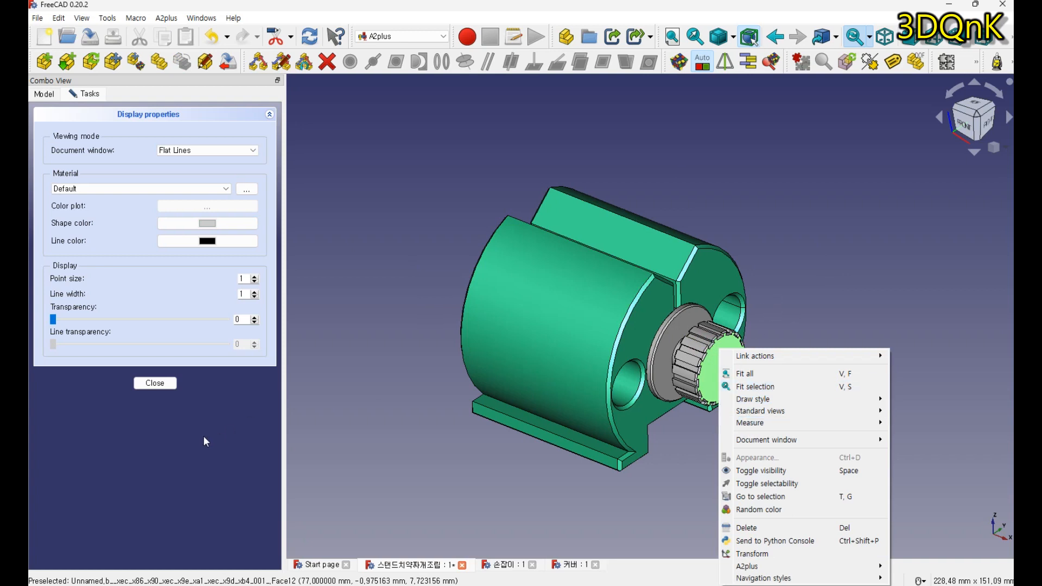
{"action": "left_click", "coordinate": [170, 383]}
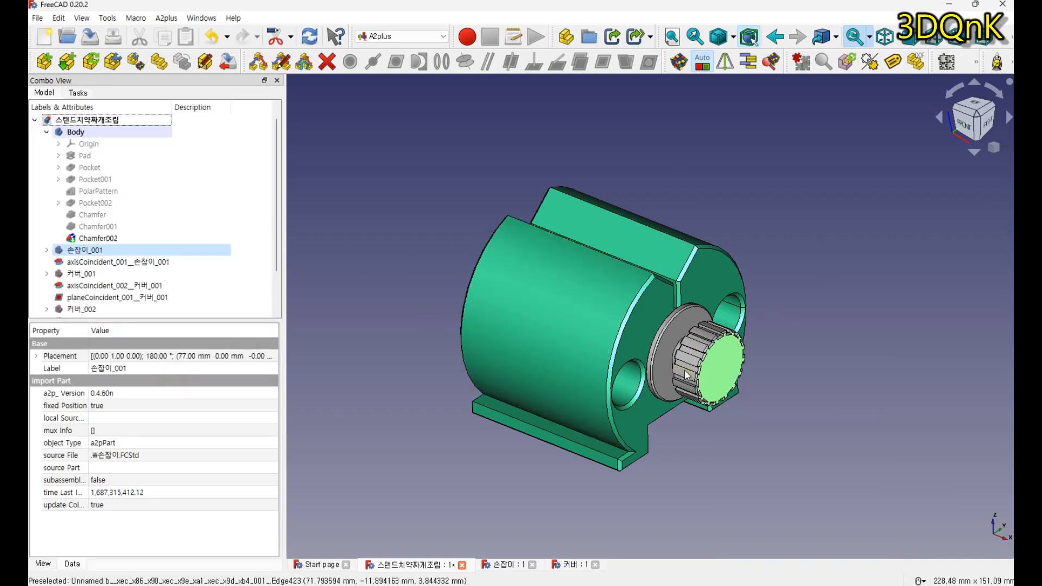
{"action": "right_click", "coordinate": [715, 370]}
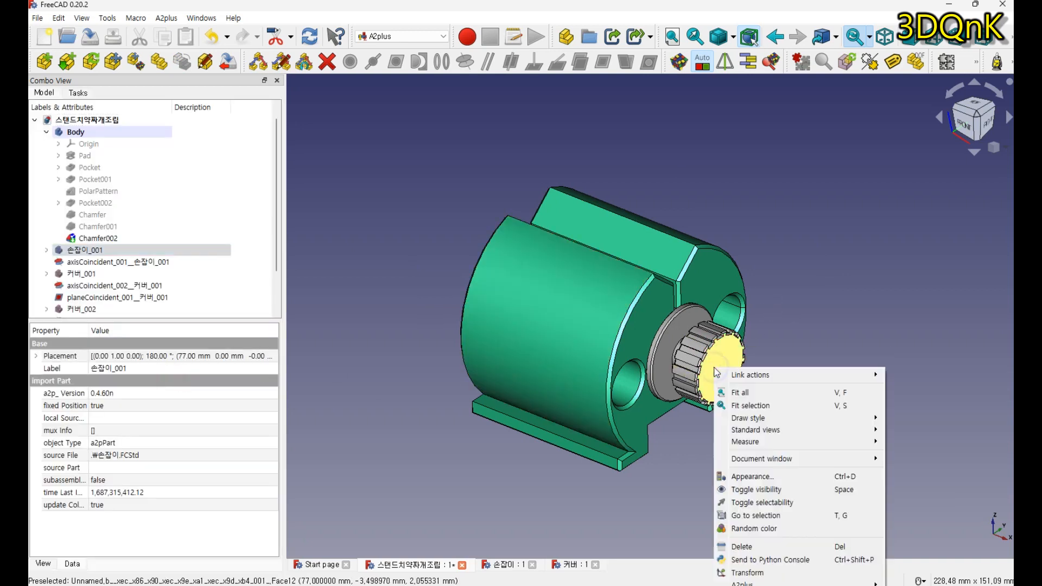
{"action": "left_click", "coordinate": [751, 477]}
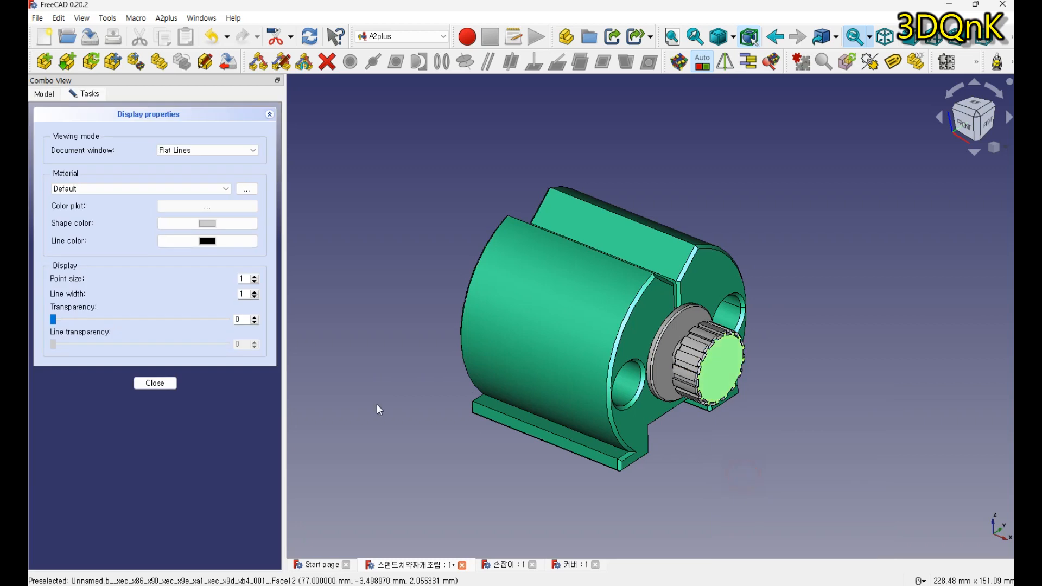
{"action": "left_click", "coordinate": [158, 188]}
{"action": "left_click", "coordinate": [135, 206]}
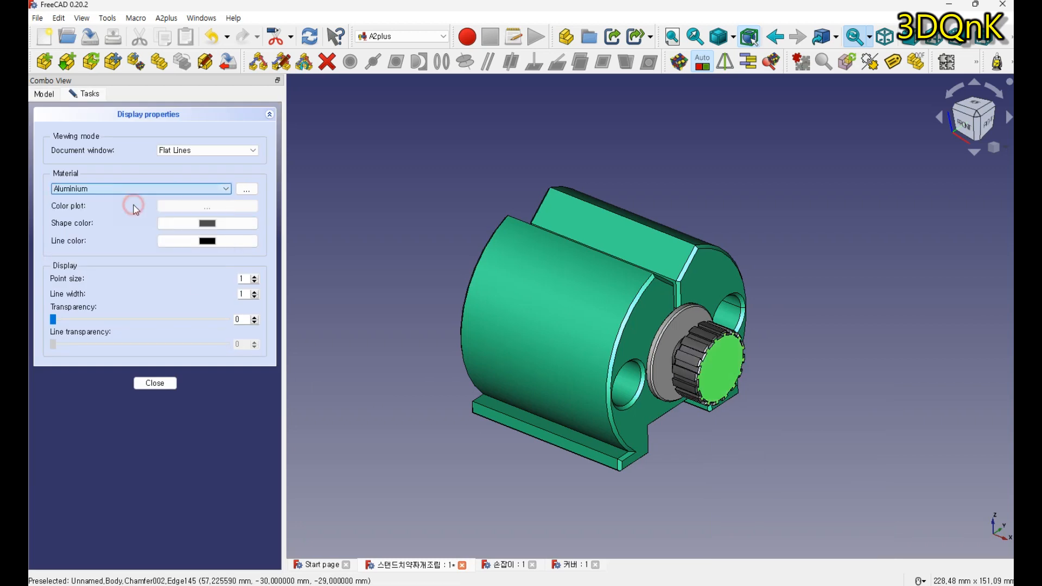
{"action": "left_click", "coordinate": [184, 221]}
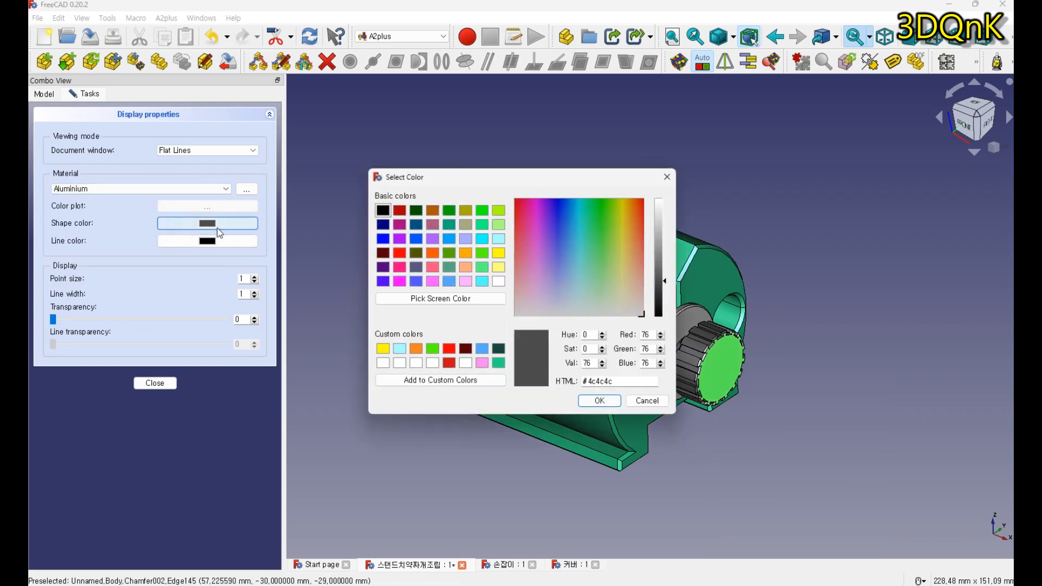
{"action": "left_click", "coordinate": [484, 363]}
{"action": "left_click", "coordinate": [599, 401]}
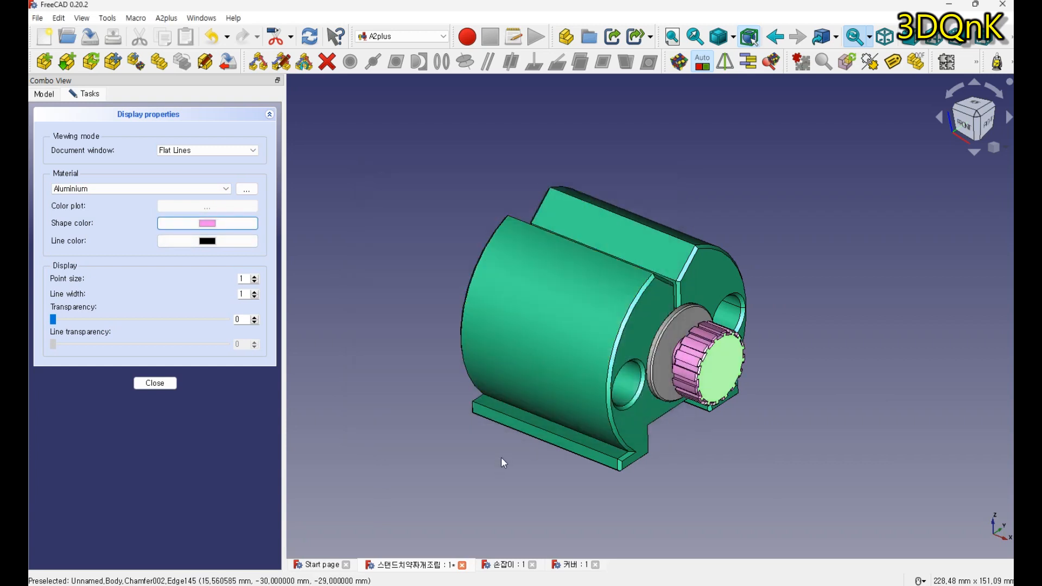
Step: Select both covers together, give them the Aluminium material and set their shape color to the pink custom color #f786ec
{"action": "left_click", "coordinate": [662, 357]}
{"action": "right_click", "coordinate": [662, 357]}
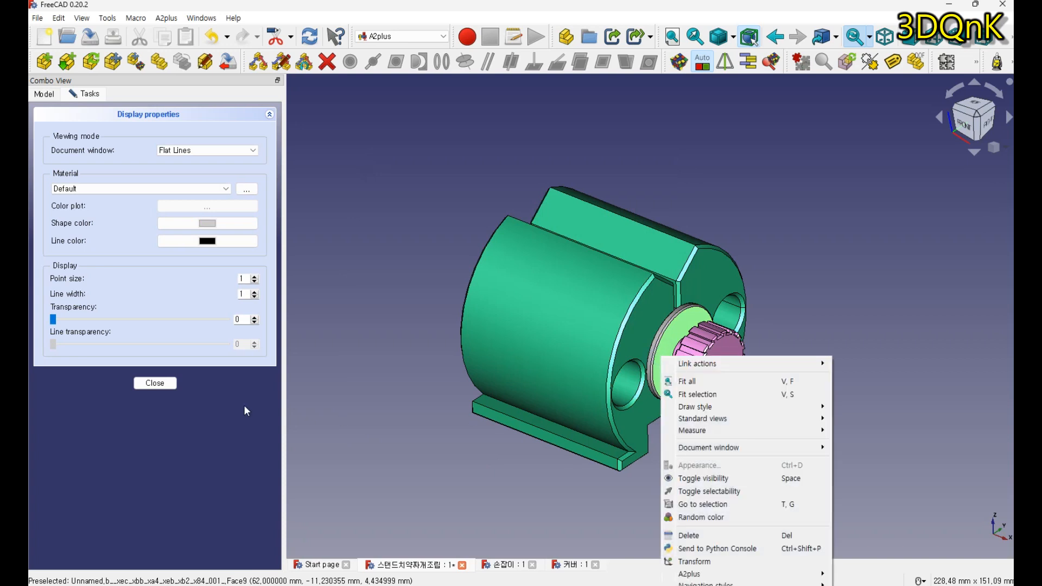
{"action": "left_click", "coordinate": [138, 385]}
{"action": "left_click", "coordinate": [140, 383]}
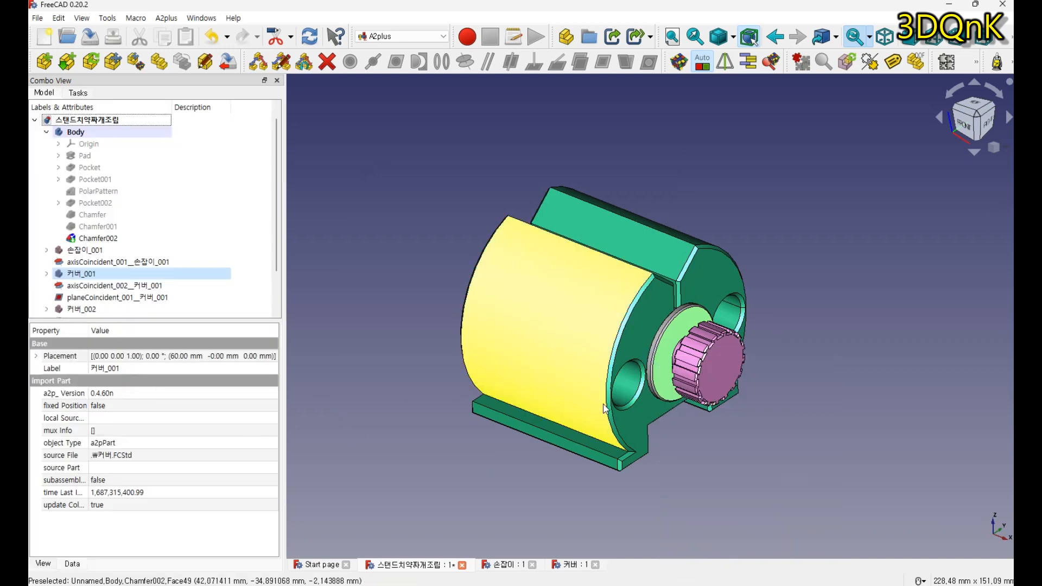
{"action": "middle_click_drag", "start_coordinate": [410, 416], "coordinate": [451, 432]}
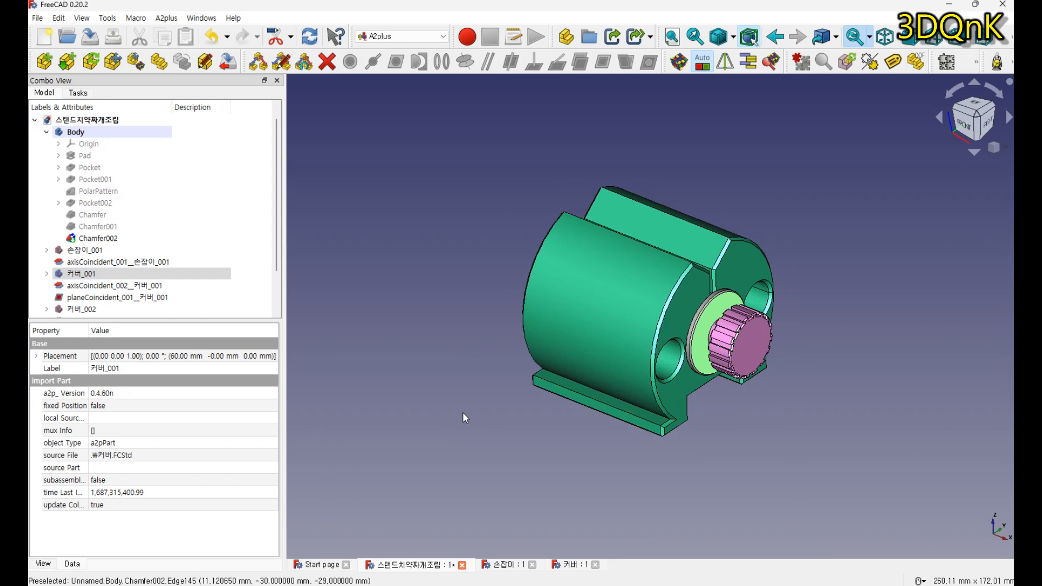
{"action": "scroll", "coordinate": [477, 396], "scroll_direction": "down", "scroll_amount": 3}
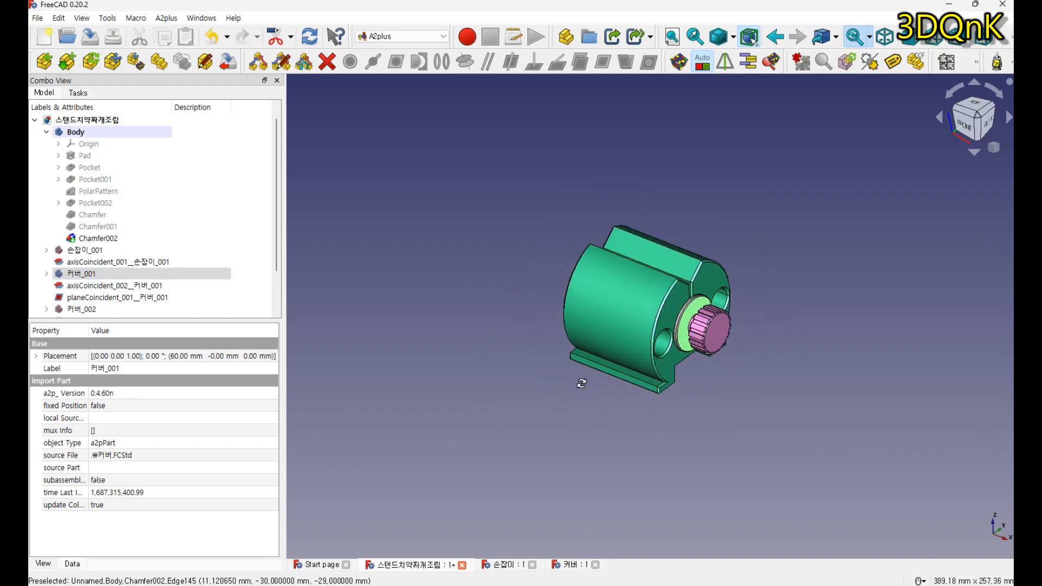
{"action": "middle_click_drag", "start_coordinate": [581, 383], "coordinate": [698, 387]}
{"action": "scroll", "coordinate": [493, 303], "scroll_direction": "up", "scroll_amount": 4}
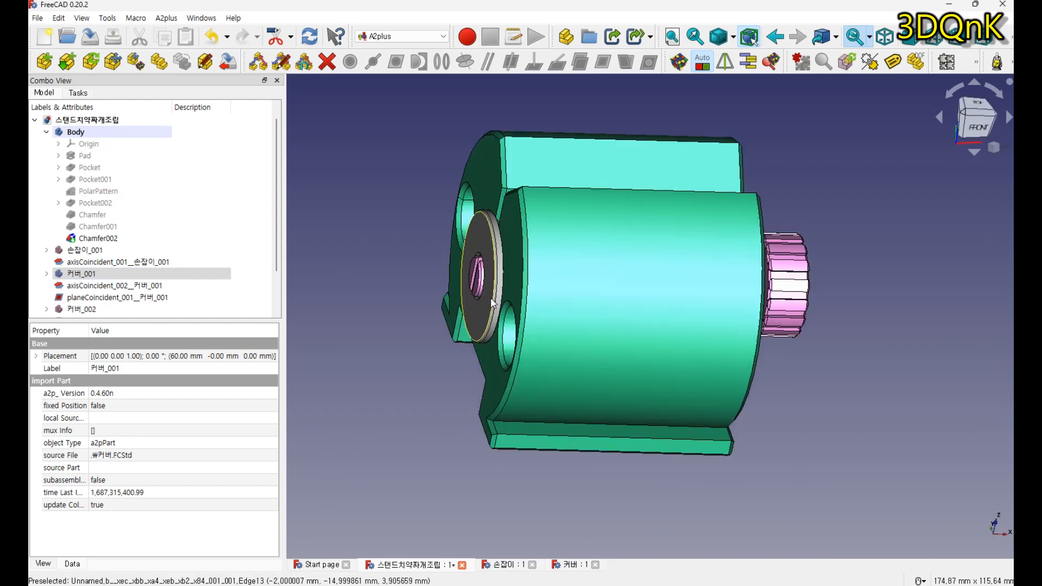
{"action": "left_click", "coordinate": [490, 302]}
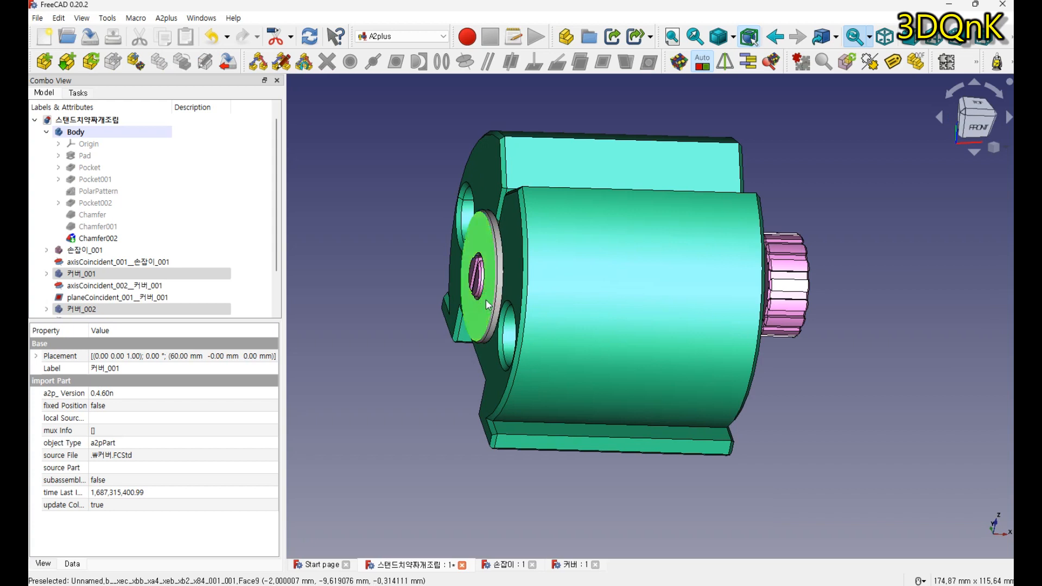
{"action": "right_click", "coordinate": [487, 304]}
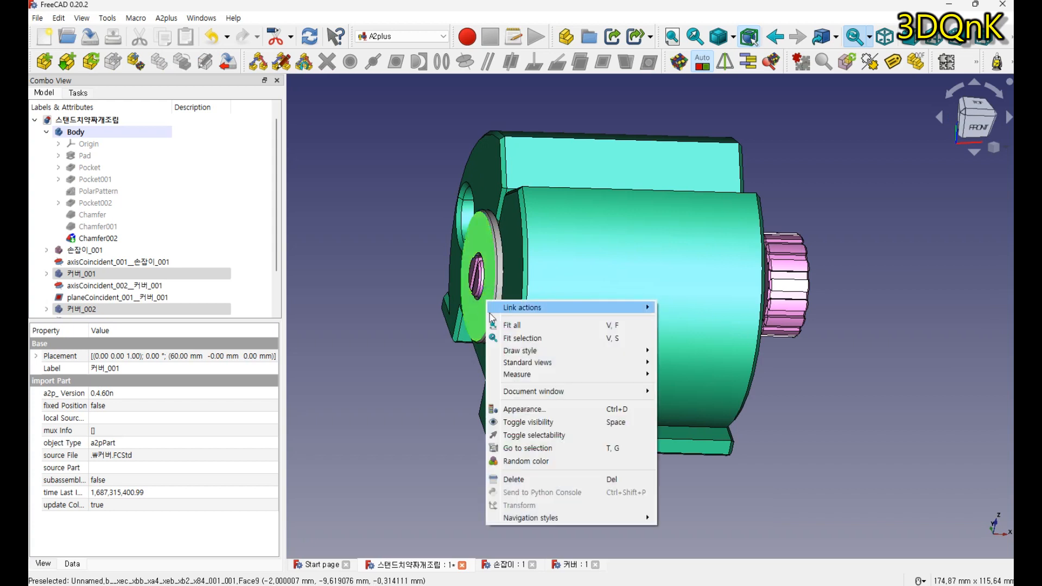
{"action": "left_click", "coordinate": [510, 407]}
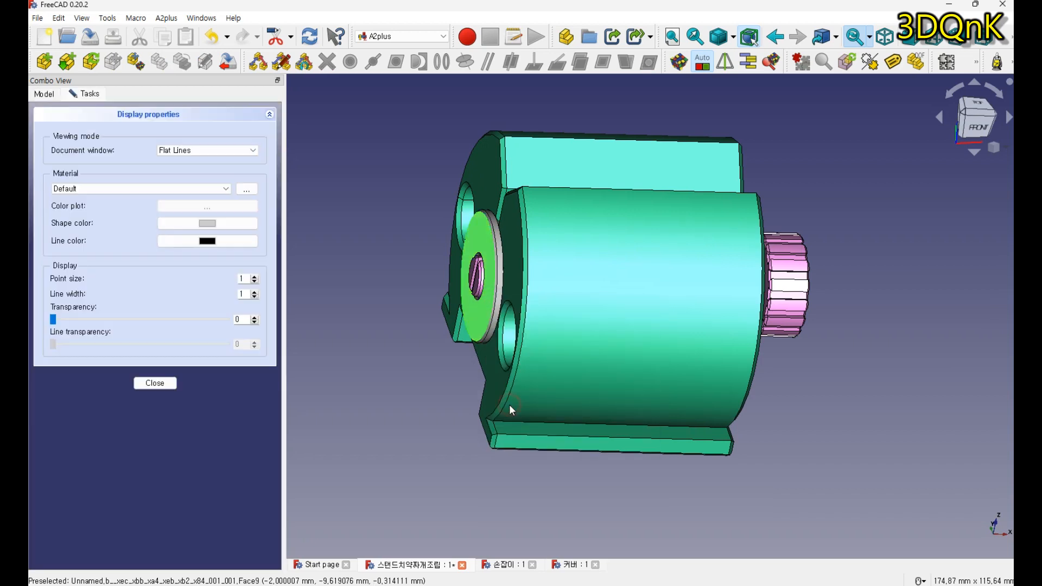
{"action": "left_click", "coordinate": [158, 188]}
{"action": "left_click", "coordinate": [153, 199]}
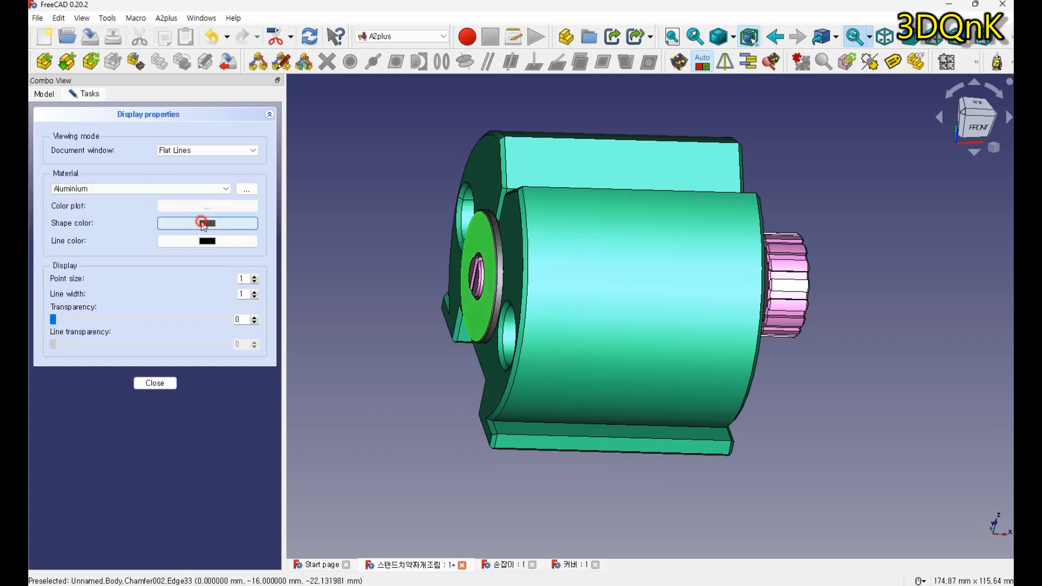
{"action": "left_click", "coordinate": [201, 223]}
{"action": "left_click", "coordinate": [481, 363]}
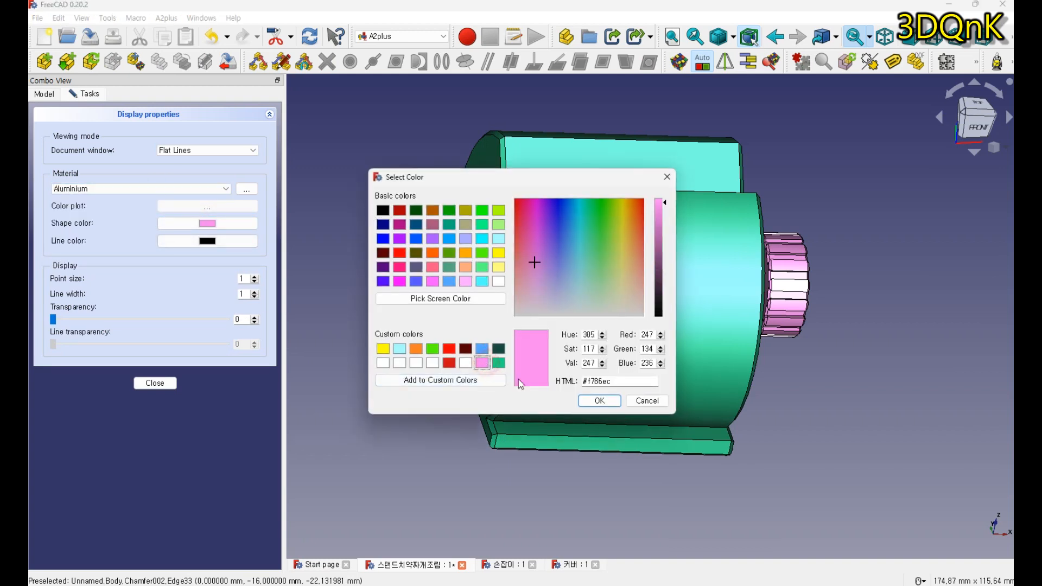
{"action": "left_click", "coordinate": [598, 401]}
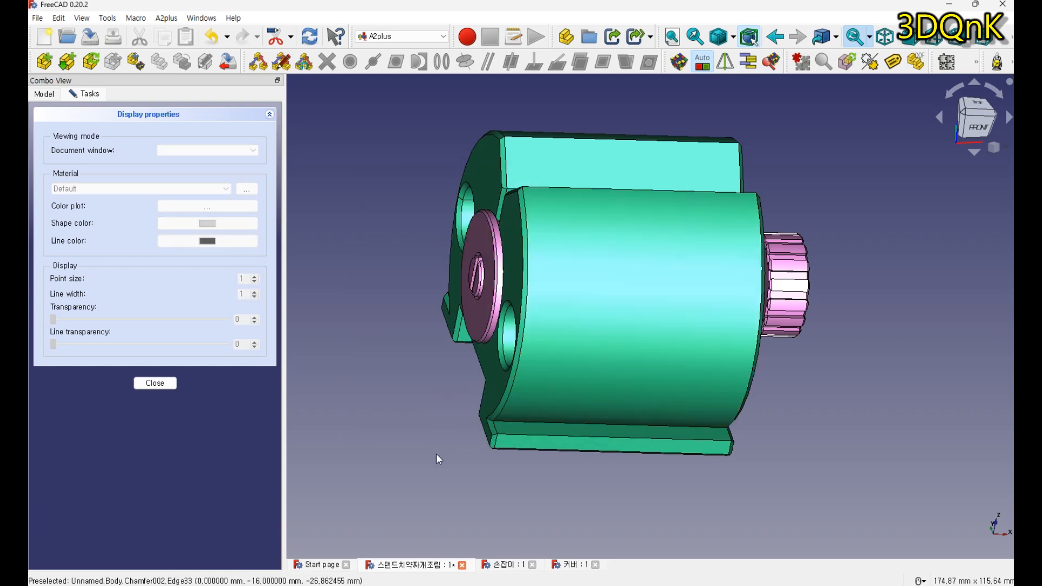
Step: Inspect the coloured assembly from both cover ends and in the isometric view, with the whole squeezer in frame
{"action": "scroll", "coordinate": [417, 434], "scroll_direction": "up", "scroll_amount": 3}
{"action": "middle_click_drag", "start_coordinate": [399, 415], "coordinate": [431, 404]}
{"action": "scroll", "coordinate": [532, 343], "scroll_direction": "down", "scroll_amount": 2}
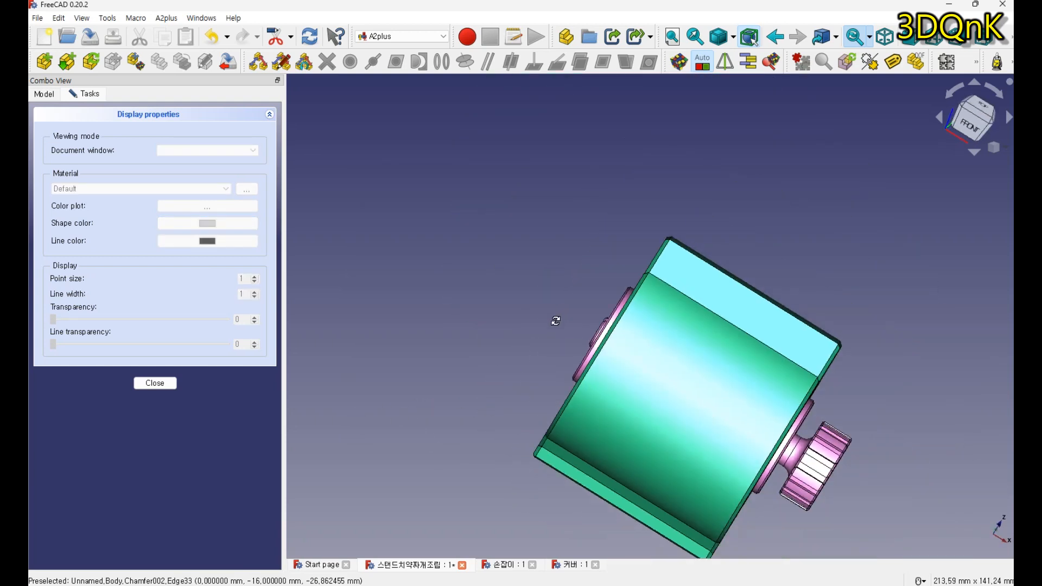
{"action": "middle_click_drag", "start_coordinate": [555, 320], "coordinate": [542, 295]}
{"action": "left_click", "coordinate": [1008, 147]}
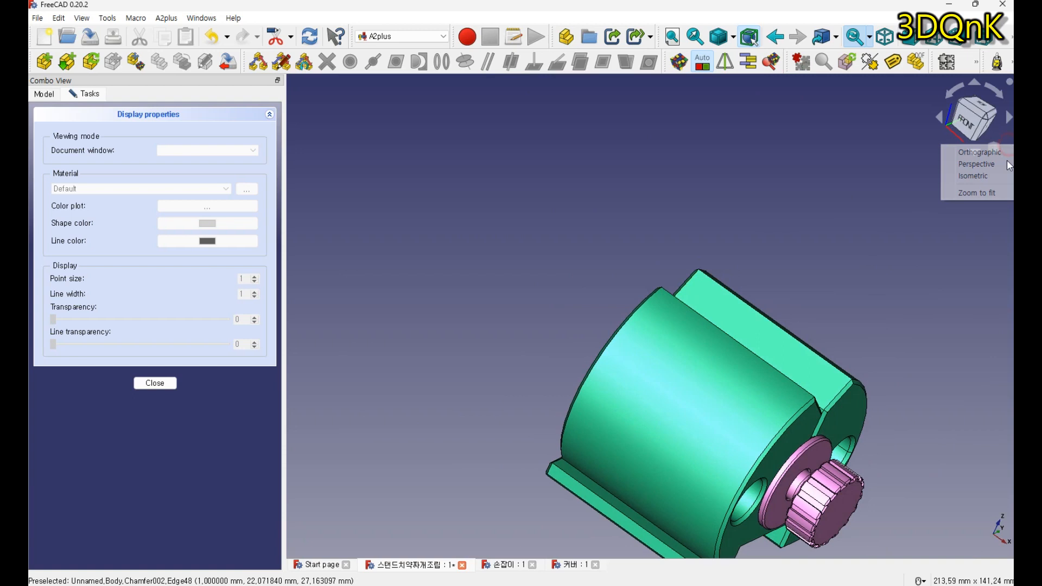
{"action": "left_click", "coordinate": [956, 179]}
{"action": "scroll", "coordinate": [558, 338], "scroll_direction": "up", "scroll_amount": 4}
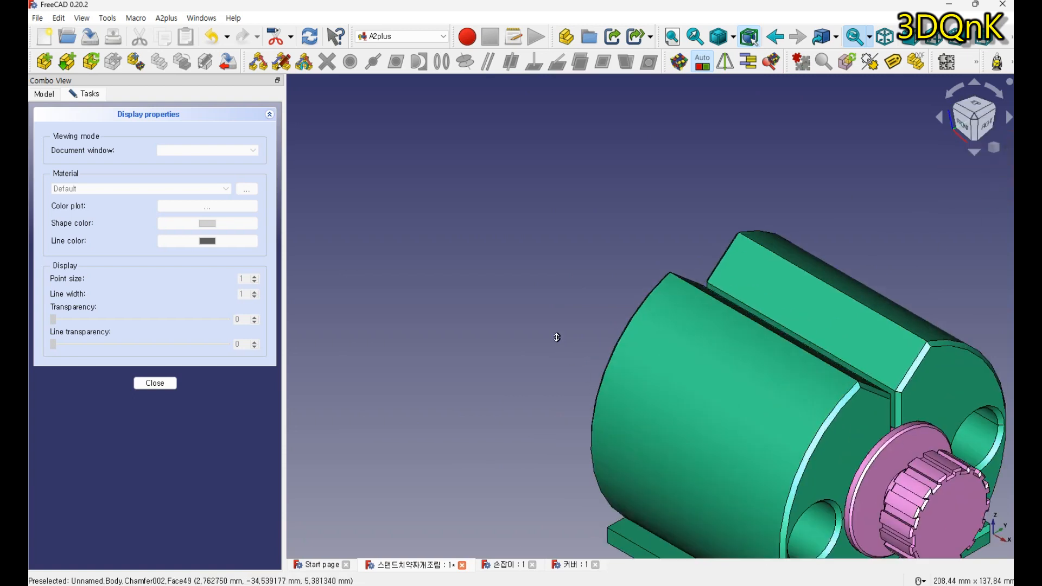
{"action": "scroll", "coordinate": [530, 326], "scroll_direction": "down", "scroll_amount": 5}
{"action": "scroll", "coordinate": [594, 362], "scroll_direction": "up", "scroll_amount": 5}
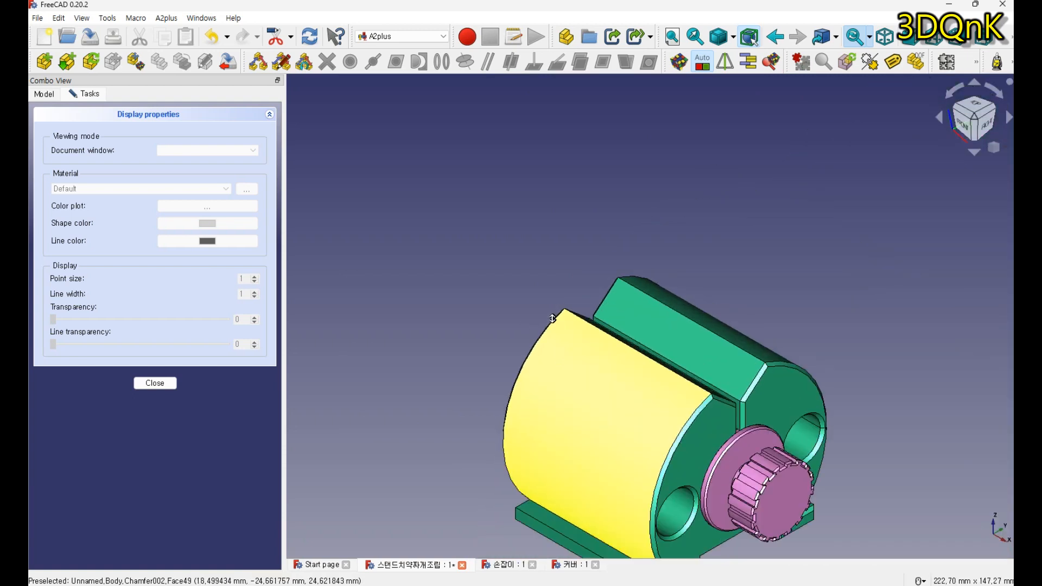
{"action": "scroll", "coordinate": [565, 419], "scroll_direction": "down", "scroll_amount": 2}
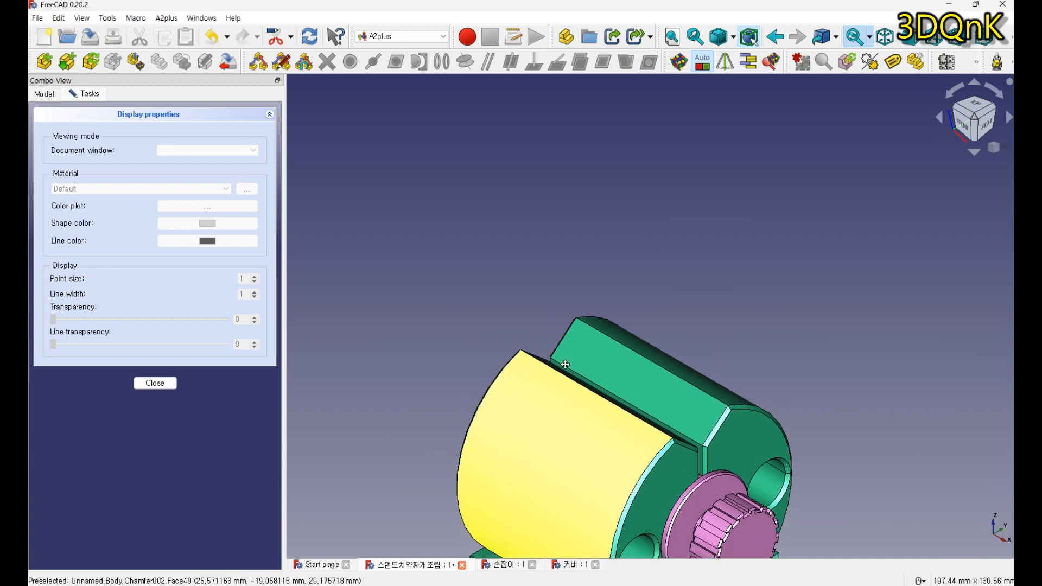
{"action": "scroll", "coordinate": [516, 274], "scroll_direction": "down", "scroll_amount": 2}
{"action": "scroll", "coordinate": [498, 321], "scroll_direction": "up", "scroll_amount": 1}
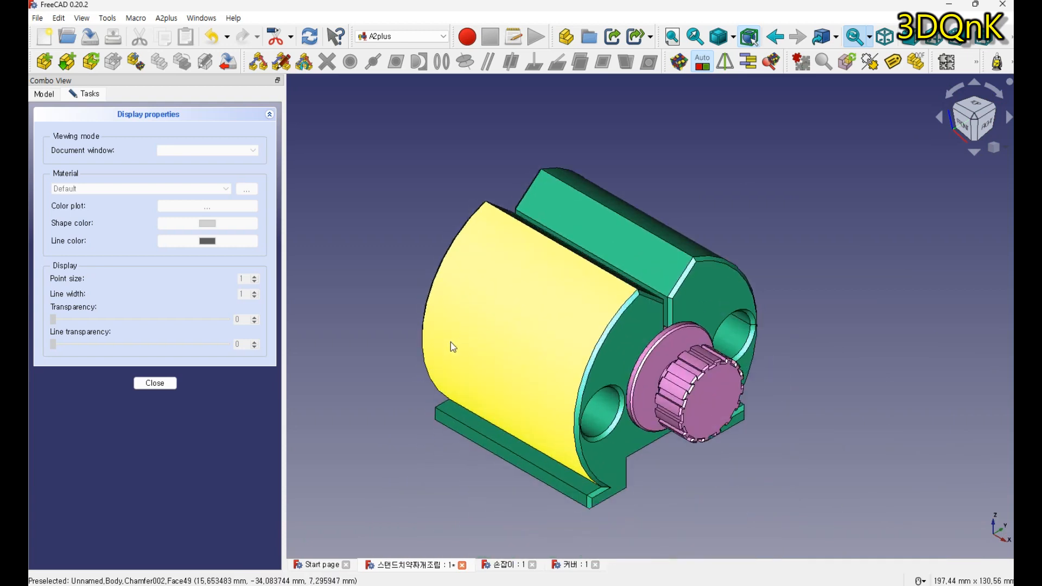